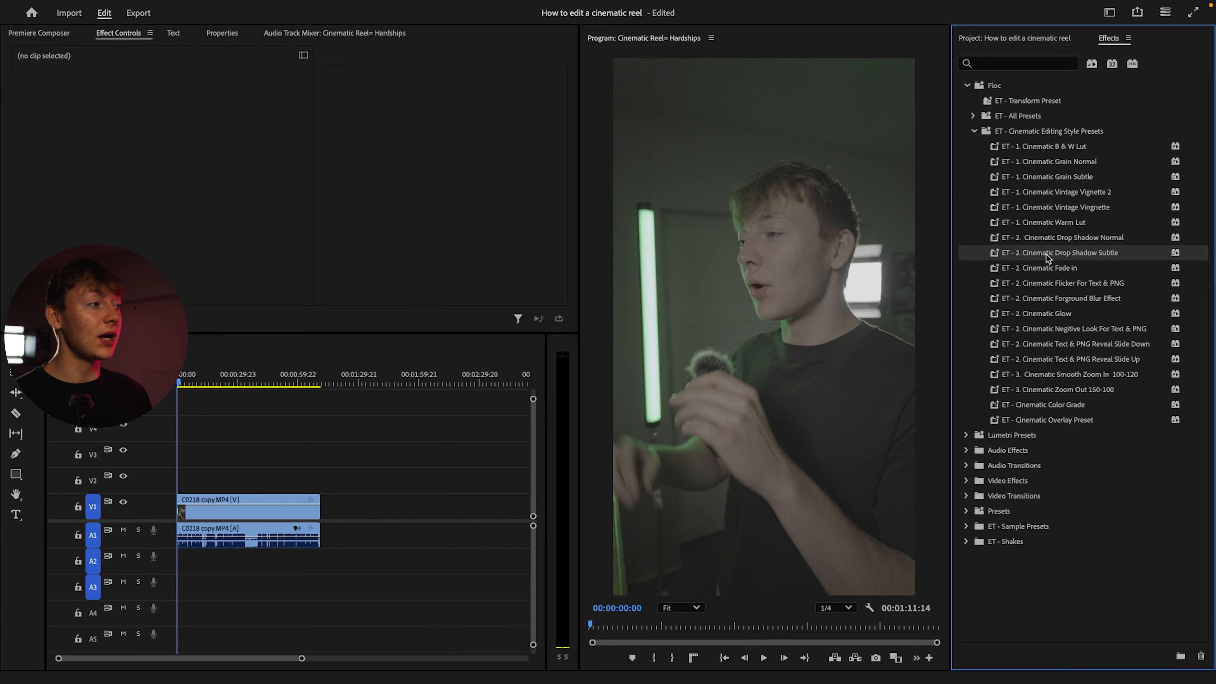
Rename the "ET - Cinematic Color Grade" preset as "ET - 1. Cinematic Color Grade"
click(1053, 345)
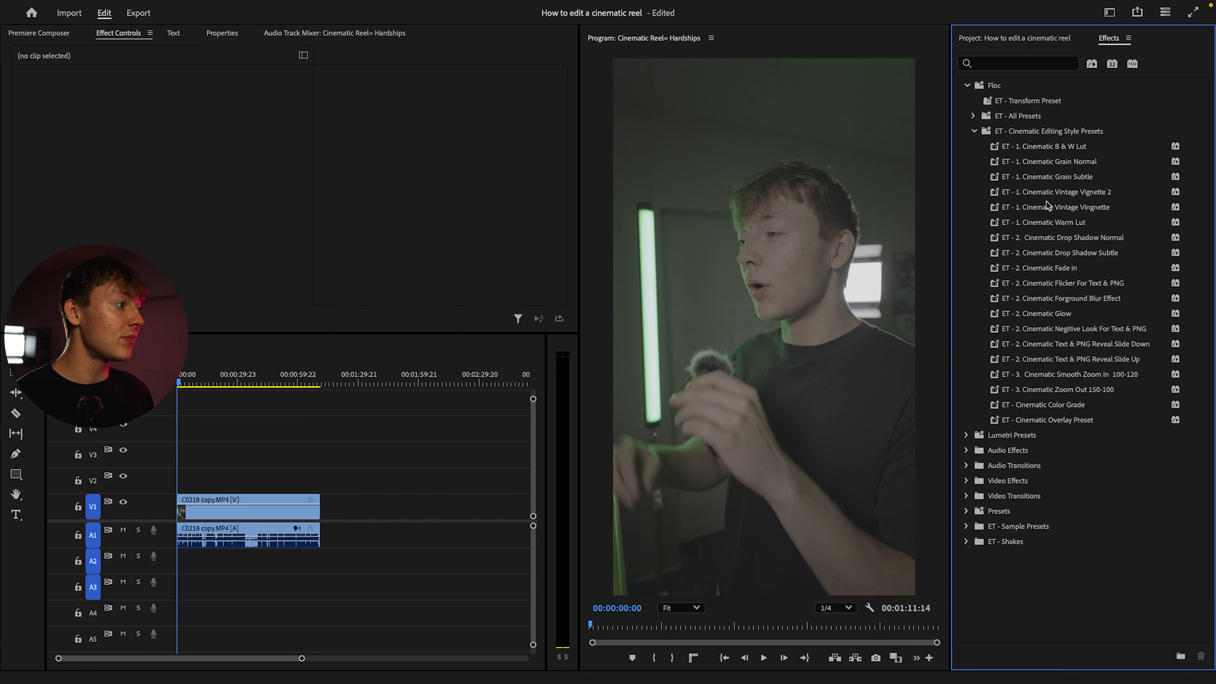
click(1026, 408)
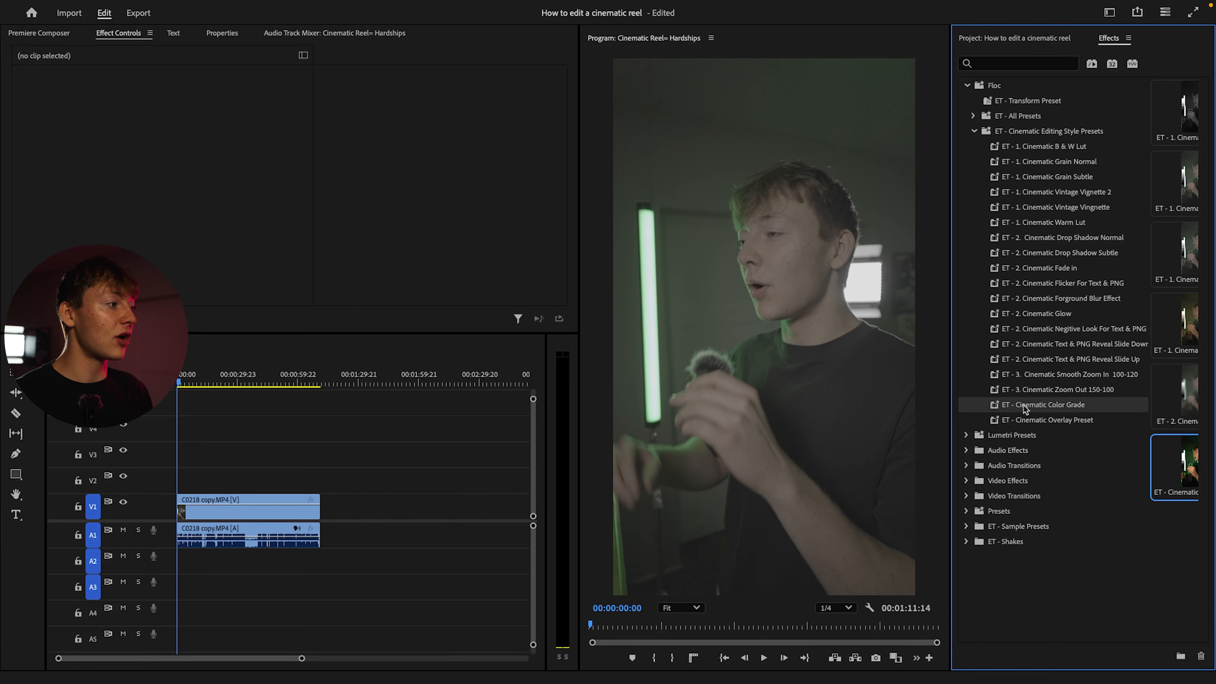
click(1018, 408)
text(1.)
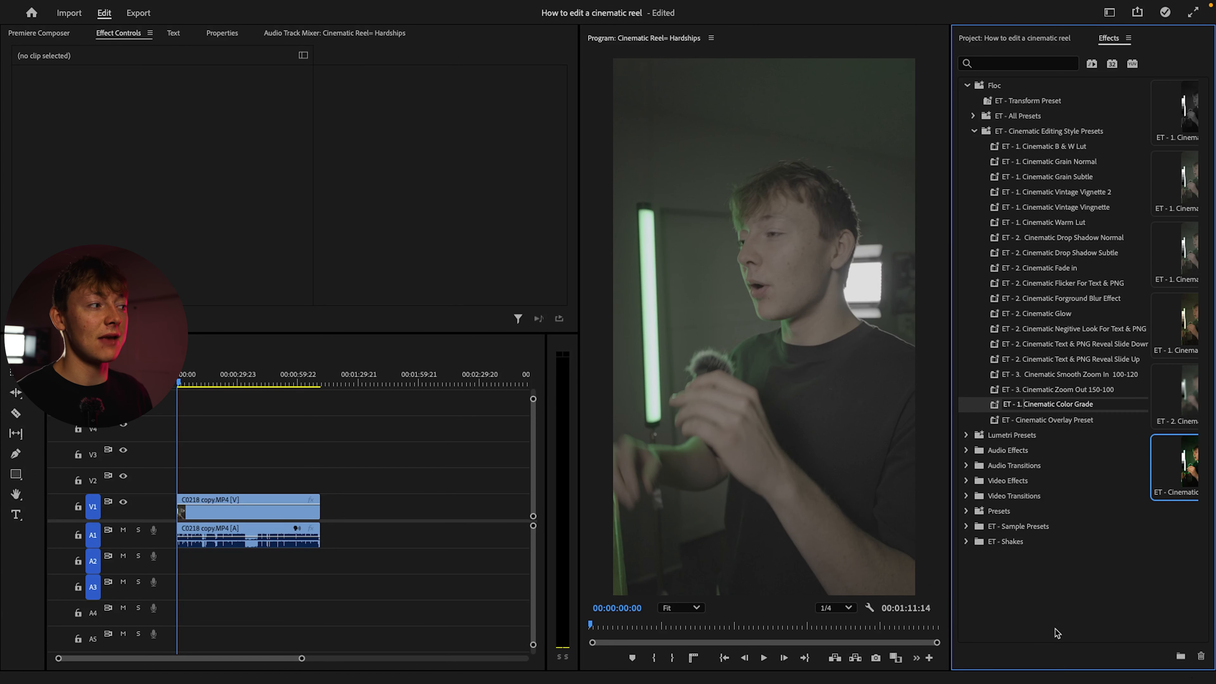
click(1057, 632)
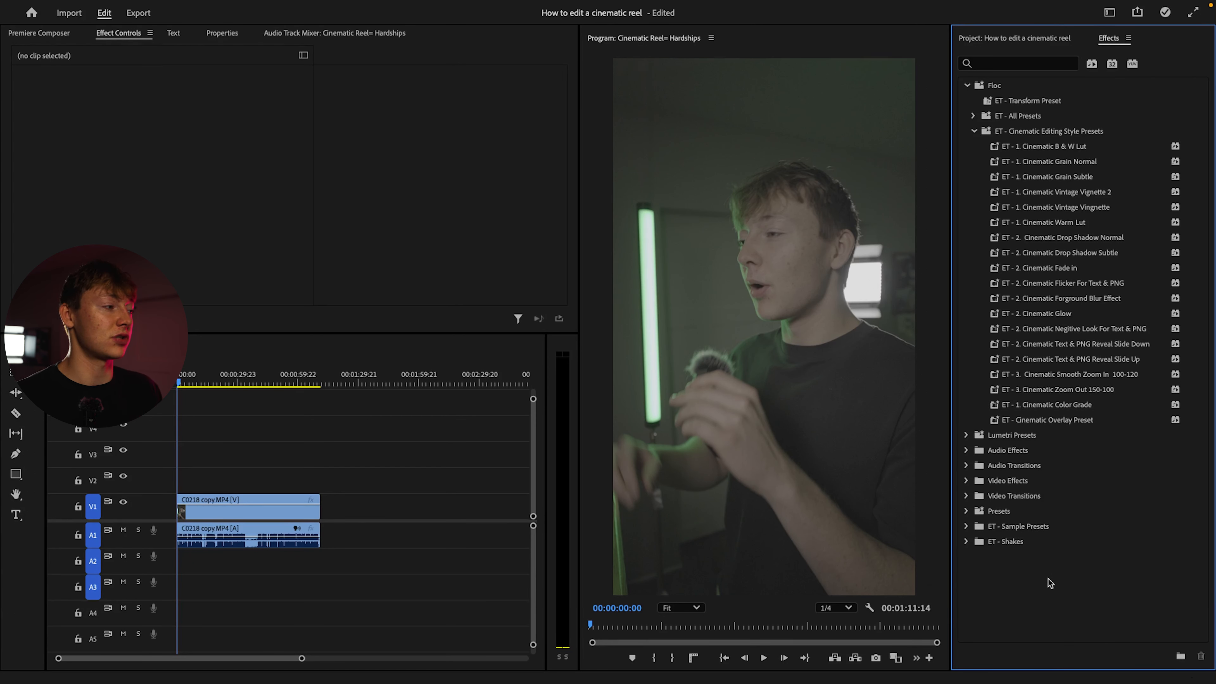
Apply the "ET - 1. Cinematic Color Grade" preset to the V1 clip and open its Lumetri Color controls
click(1072, 405)
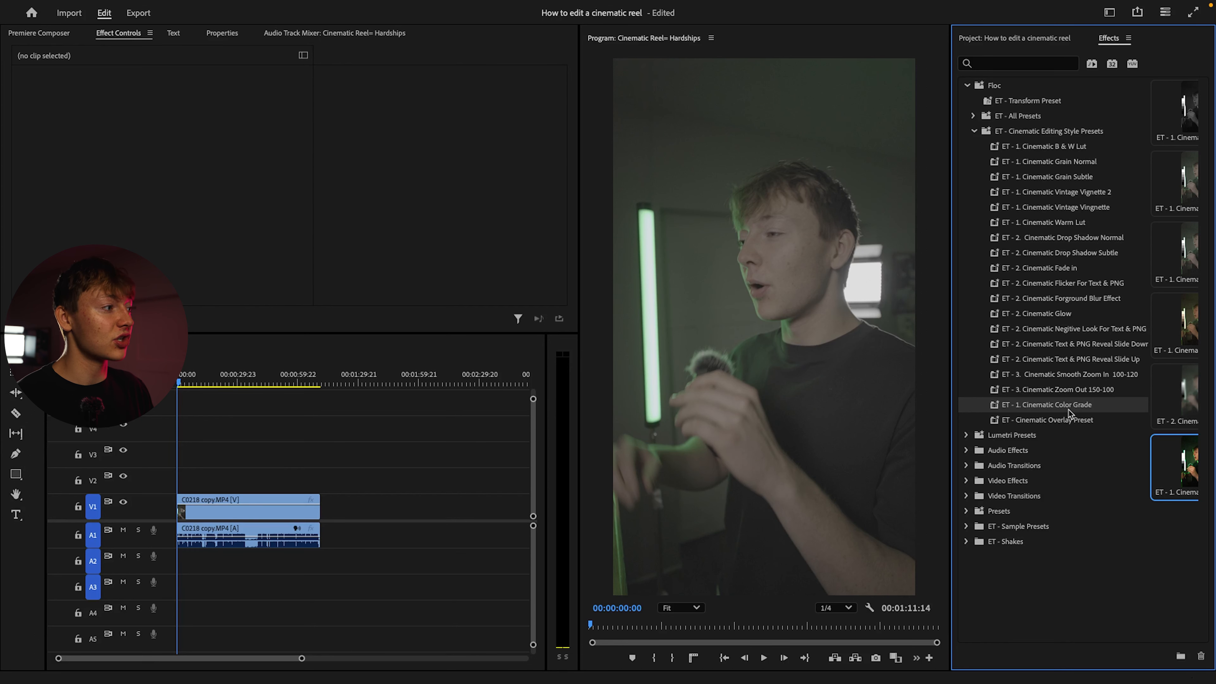
drag(1072, 406, 291, 507)
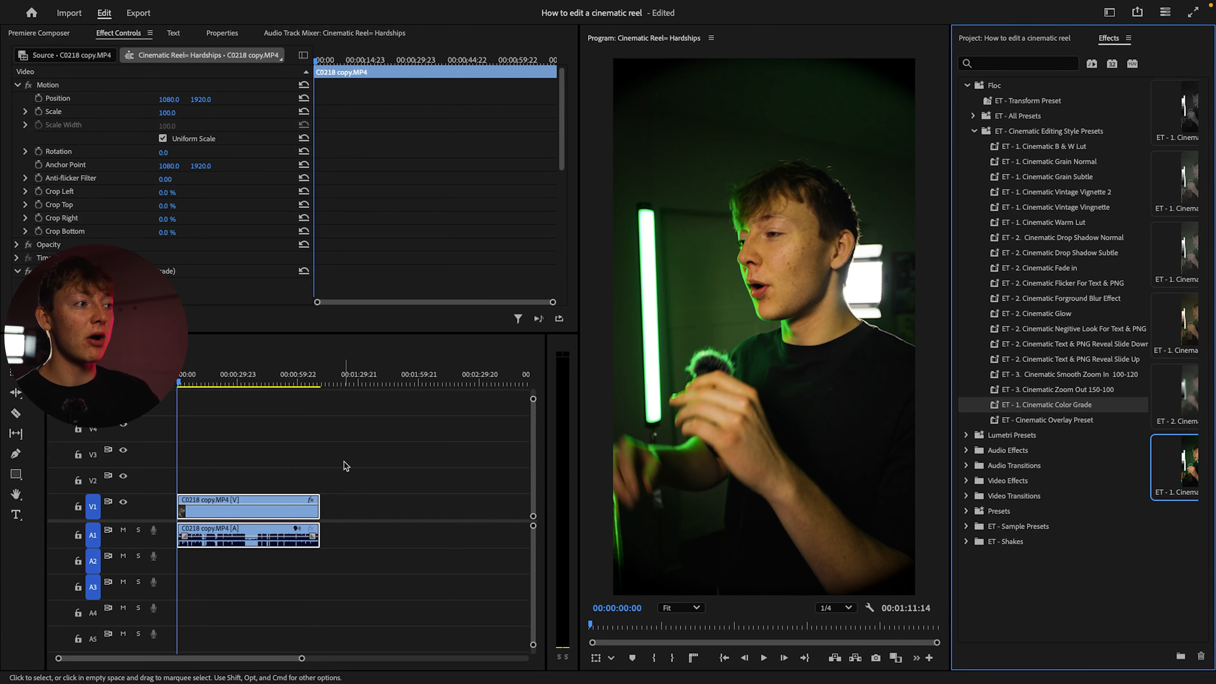
mouse_move(200, 3)
click(407, 6)
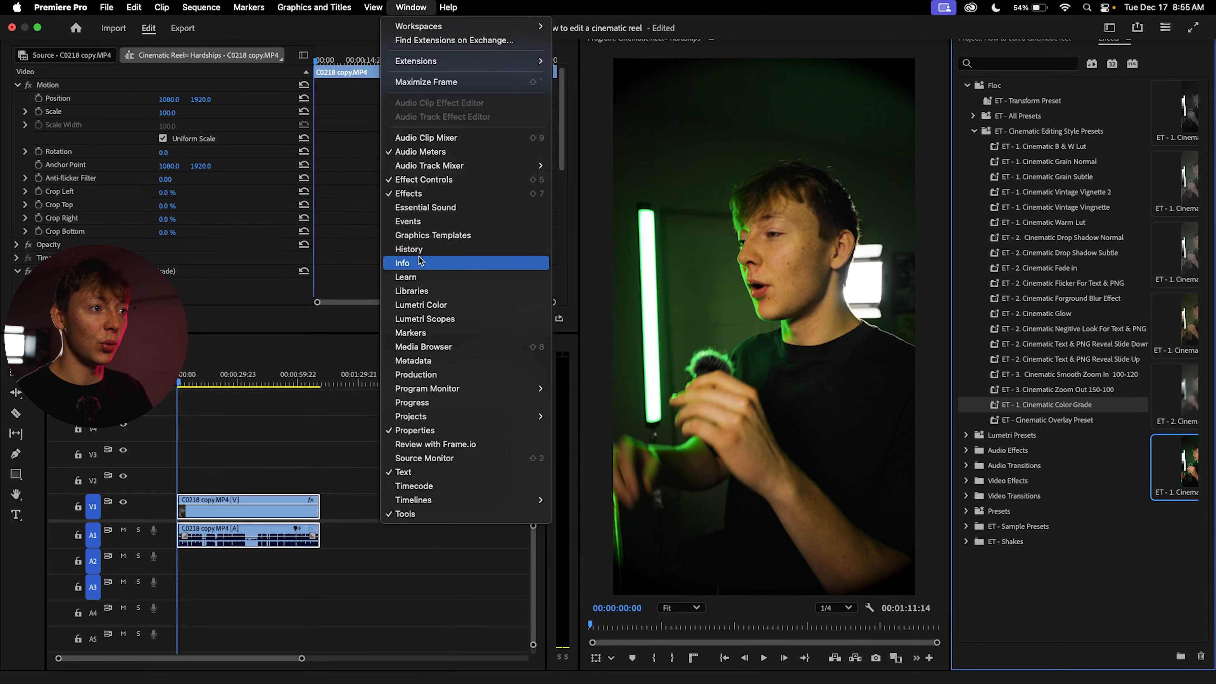
click(439, 308)
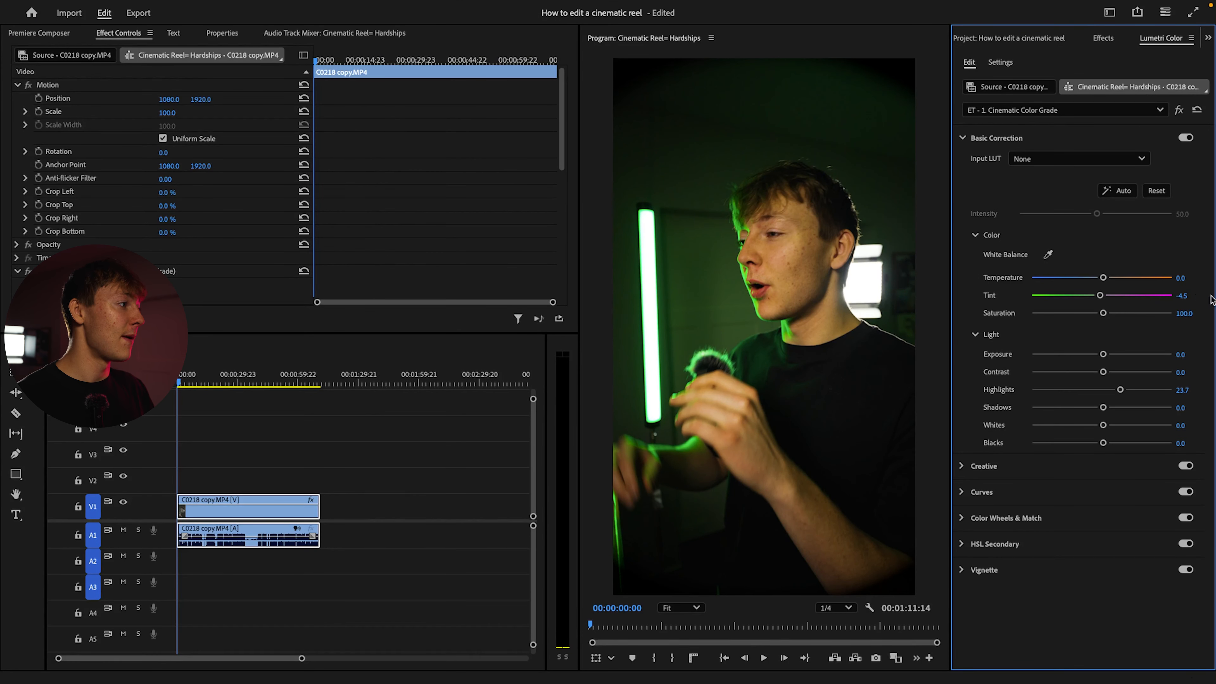
In the clip's Basic Correction, set tint and exposure to 0, contrast to about 21.6 and shadows to about -8.1
click(1185, 297)
text(0)
key(Return)
drag(1103, 355, 1096, 409)
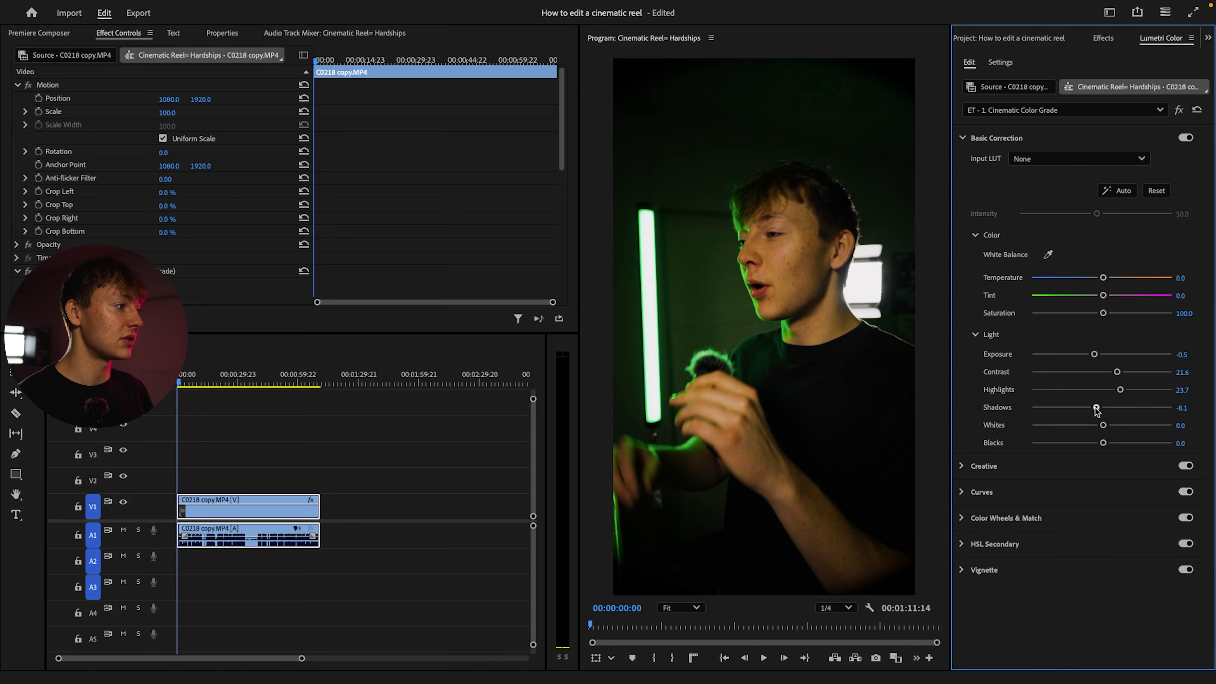
drag(1095, 354, 1101, 355)
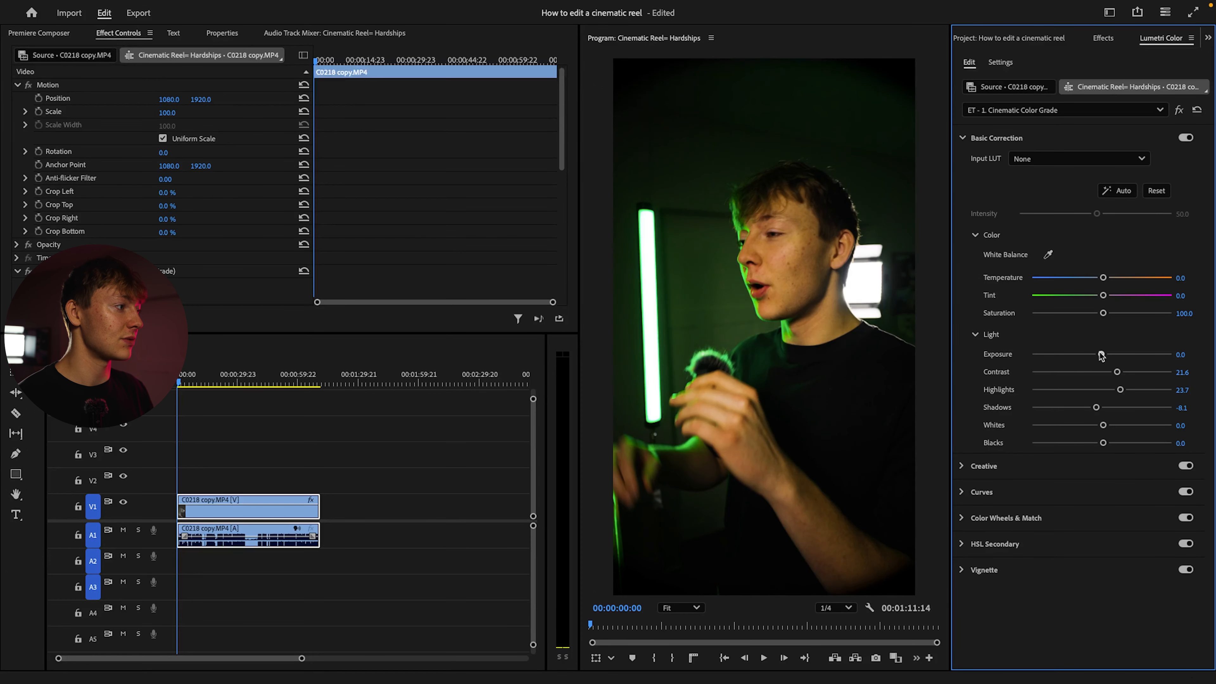
Set the clip's whites to about -9.9 and reset its blacks to 0 and saturation to 100
mouse_move(1103, 425)
mouse_down()
mouse_move(1097, 444)
mouse_move(1107, 445)
mouse_up()
double_click(1105, 444)
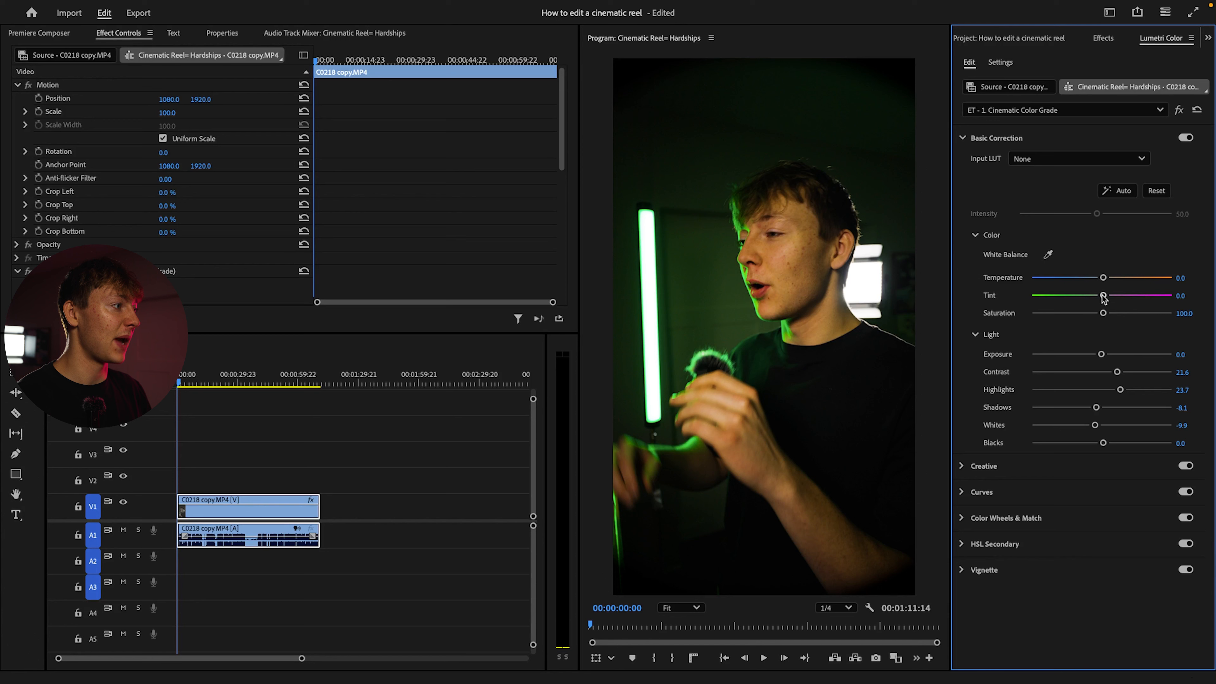
drag(1103, 314, 1103, 316)
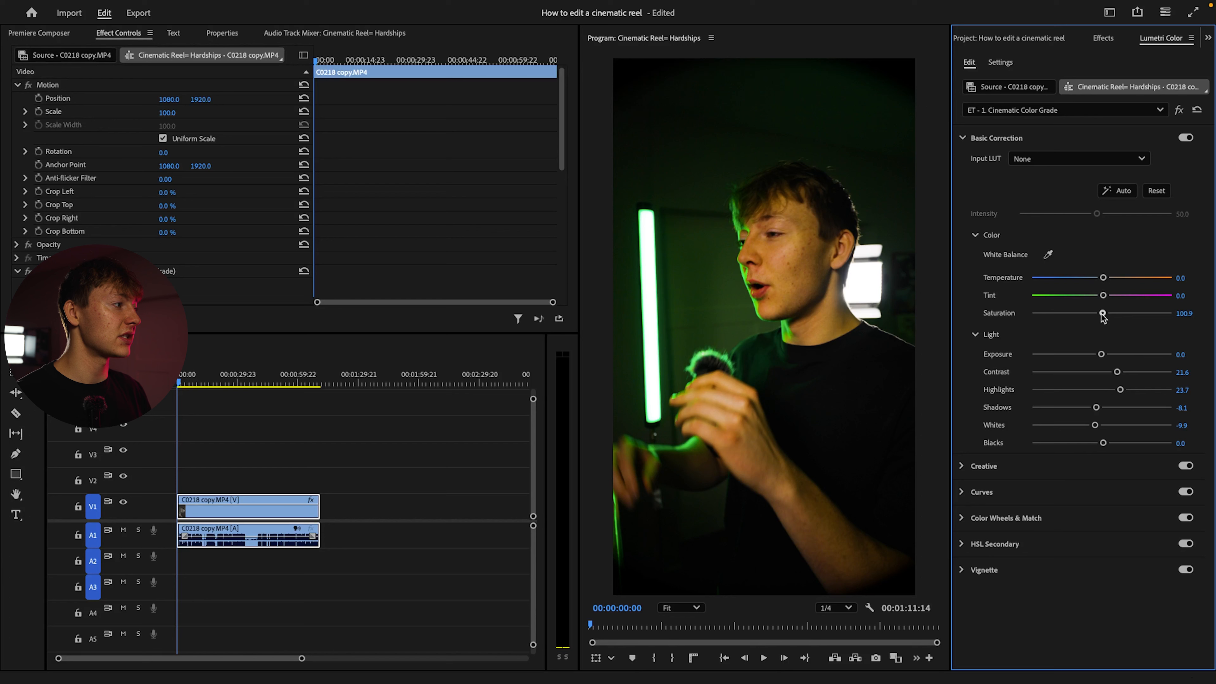
drag(1101, 318, 1104, 318)
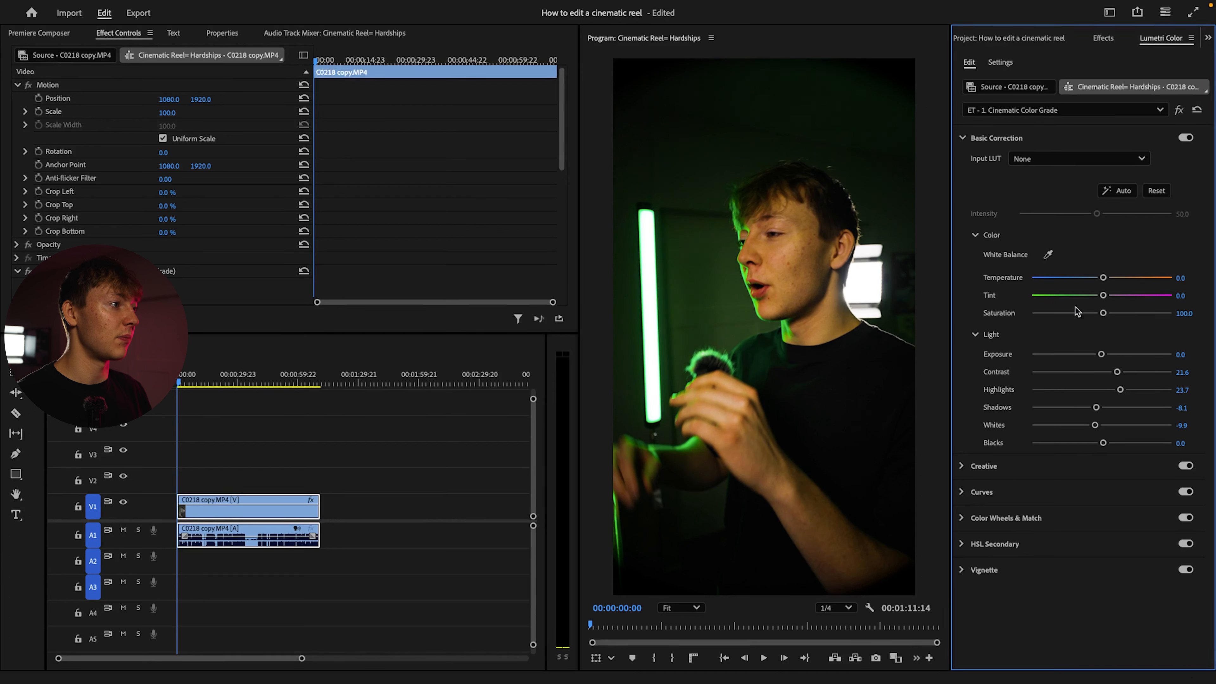
Try splitting the clip with the Razor tool around two silent pauses, near 12 and 19 seconds
click(212, 427)
mouse_move(204, 378)
mouse_down()
mouse_move(233, 379)
mouse_move(181, 383)
mouse_up()
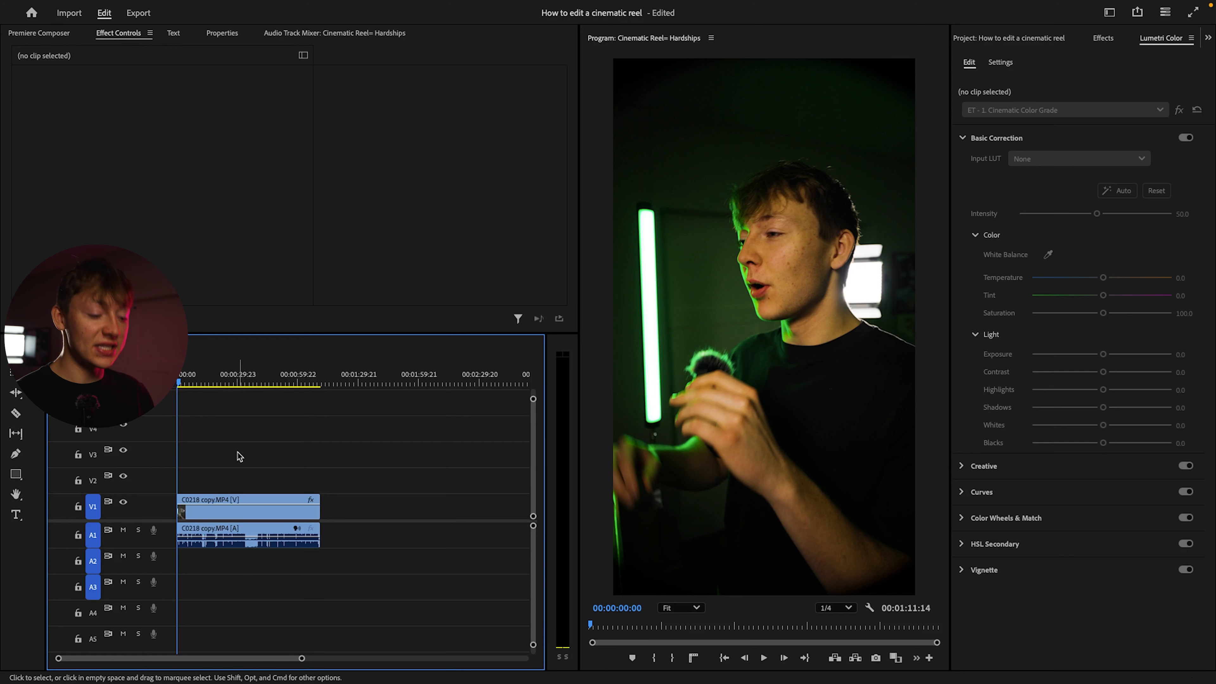
scroll(243, 490, up, 10)
scroll(273, 471, down, 5)
scroll(270, 473, up, 3)
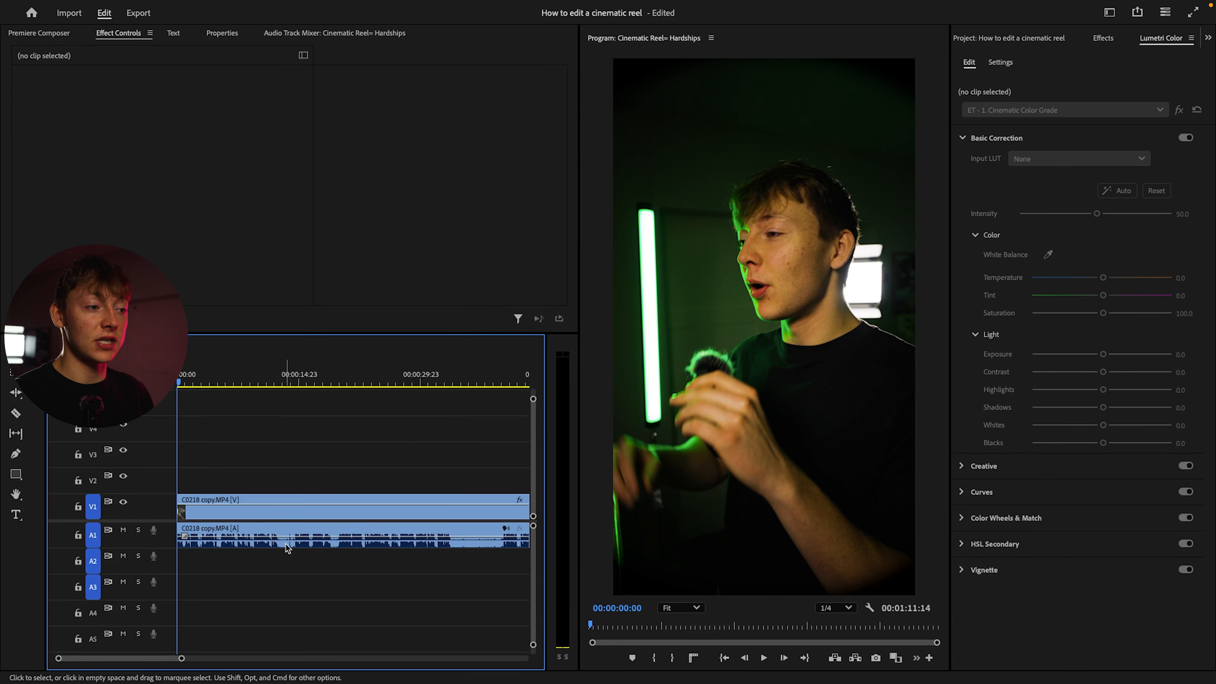
scroll(444, 529, right, 2)
scroll(444, 529, right, 1)
key(c)
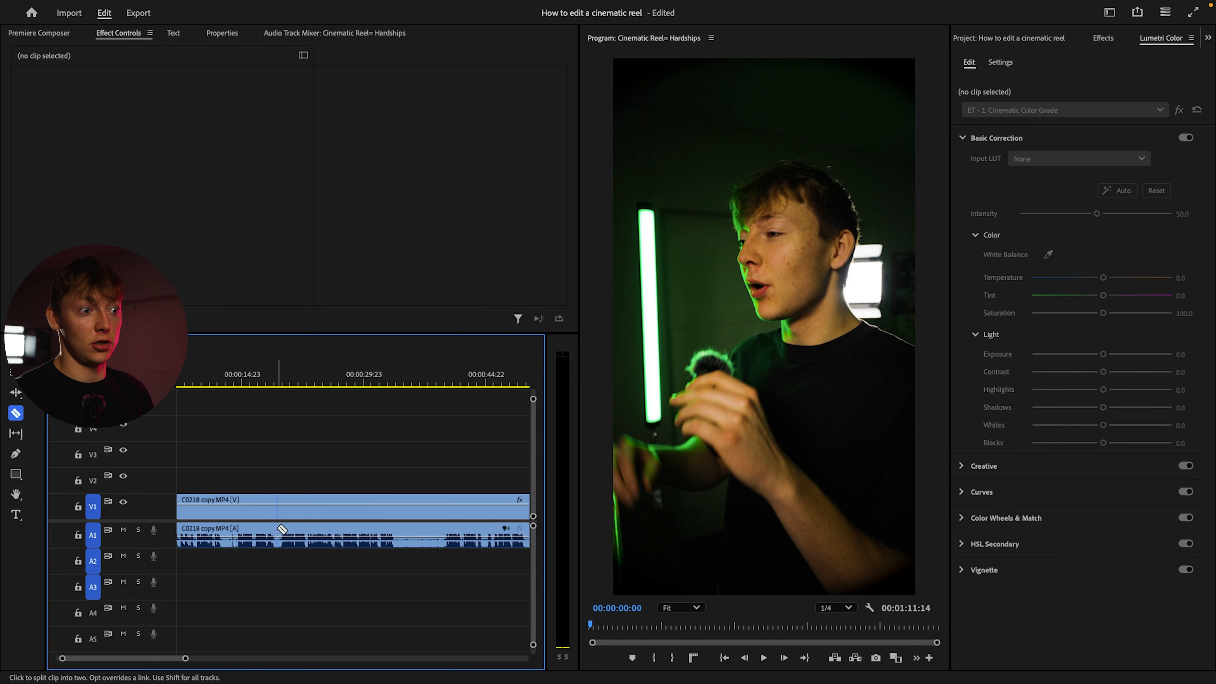
click(220, 509)
click(235, 512)
click(272, 510)
click(283, 510)
Delete the two short silent segments between the razor cuts
key(v)
click(277, 511)
key(Delete)
click(229, 516)
key(Delete)
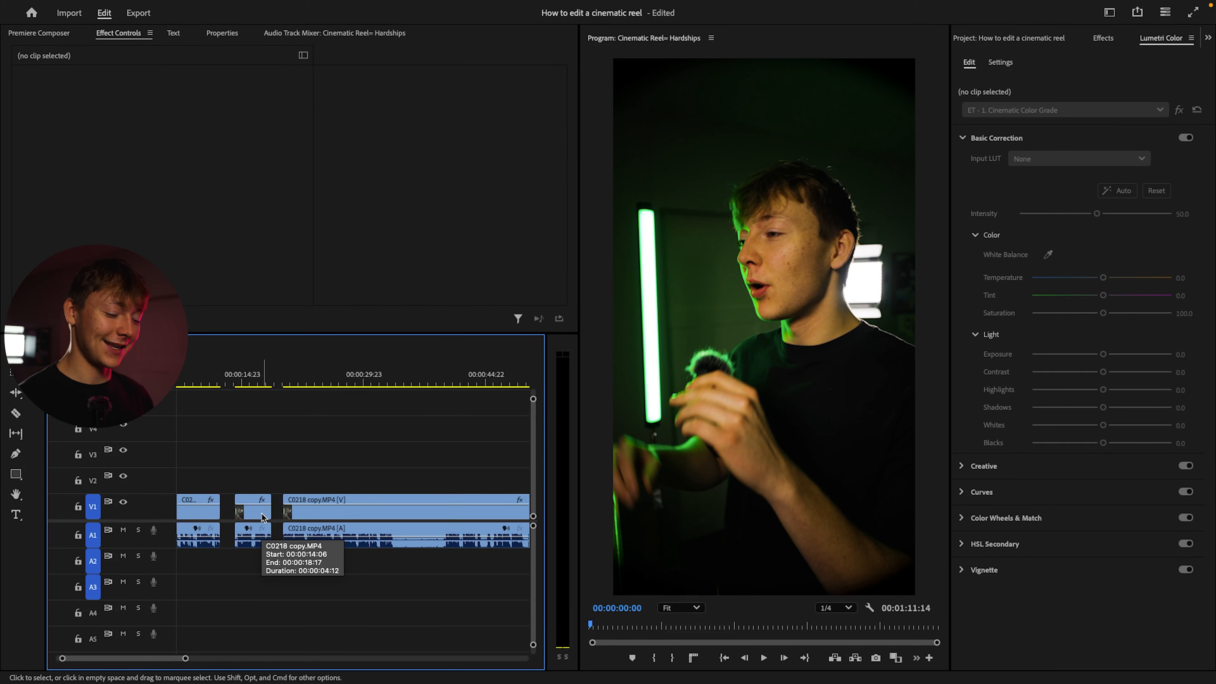
Undo the manual cuts and deletions and fit the whole sequence in the timeline
key(super+z)
key(super+z)
key(super+z)
key(super+z)
key(super+z)
key(super+z)
key(backslash)
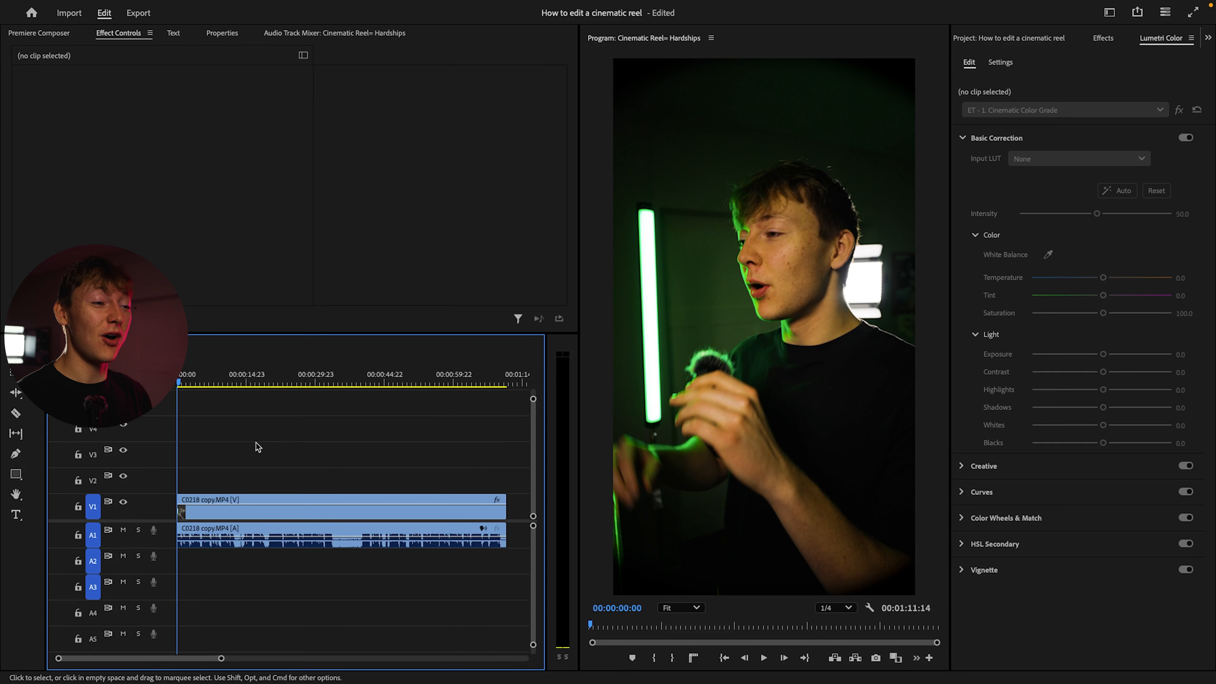
Filter the sequence transcript for pauses and delete all of them with the Extract option
click(174, 34)
click(26, 47)
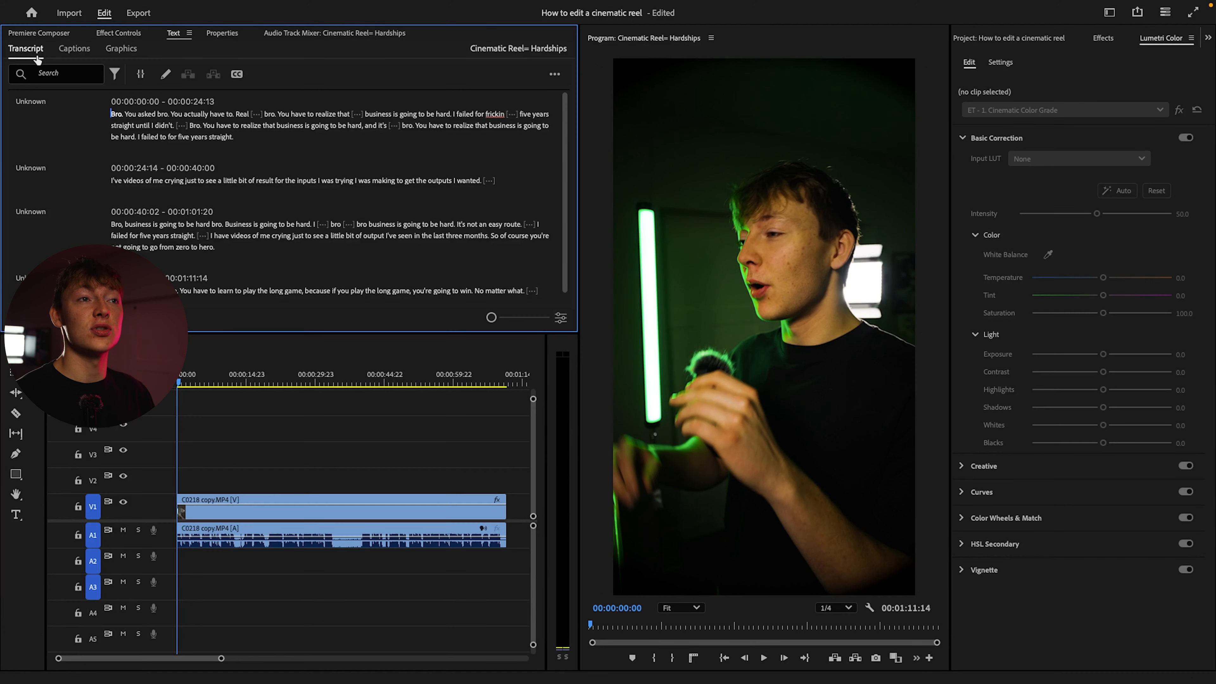
click(115, 74)
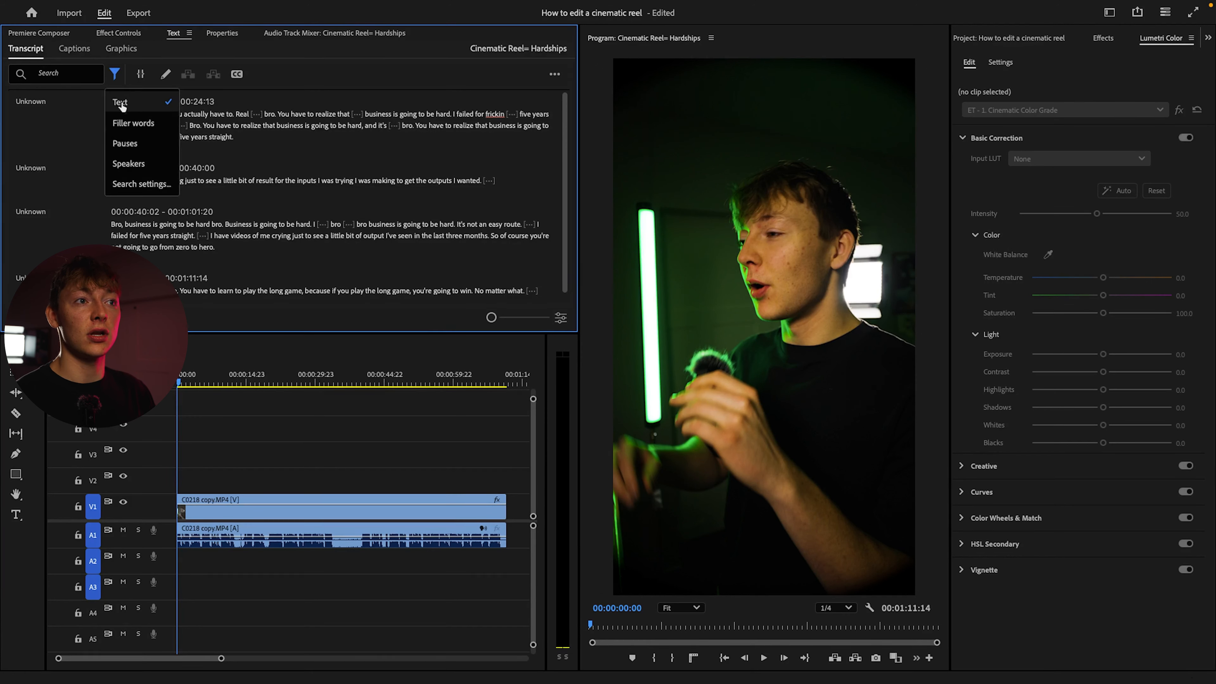
click(136, 141)
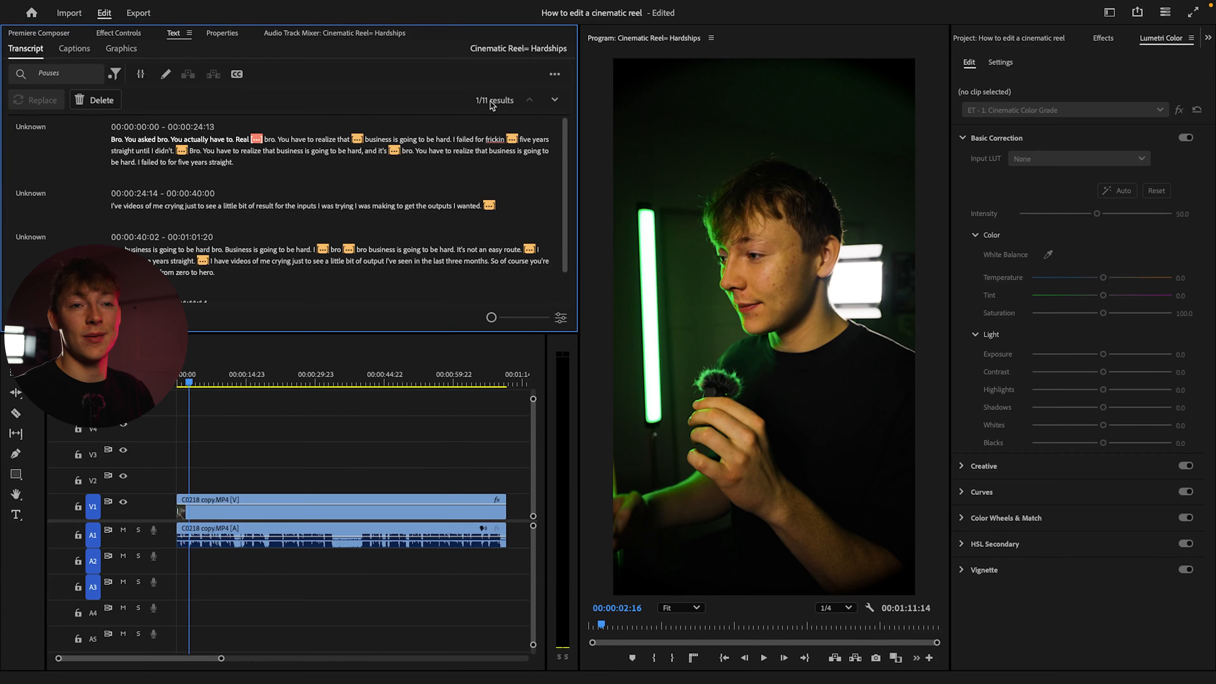
click(96, 100)
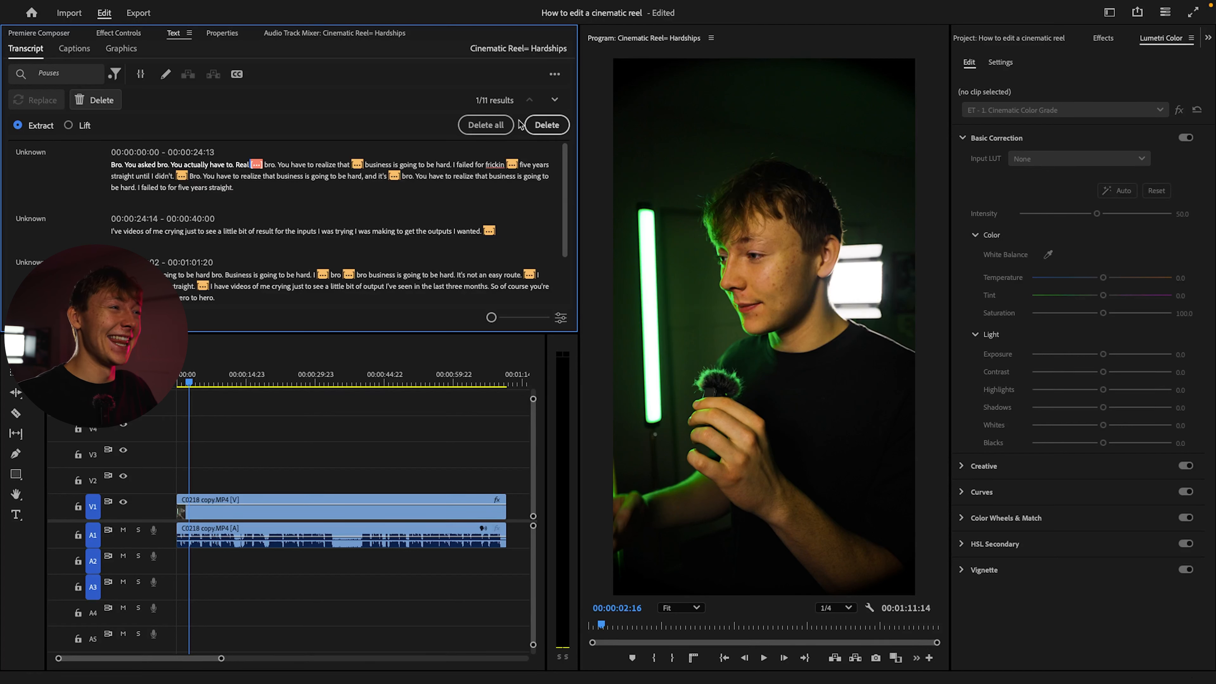
click(488, 125)
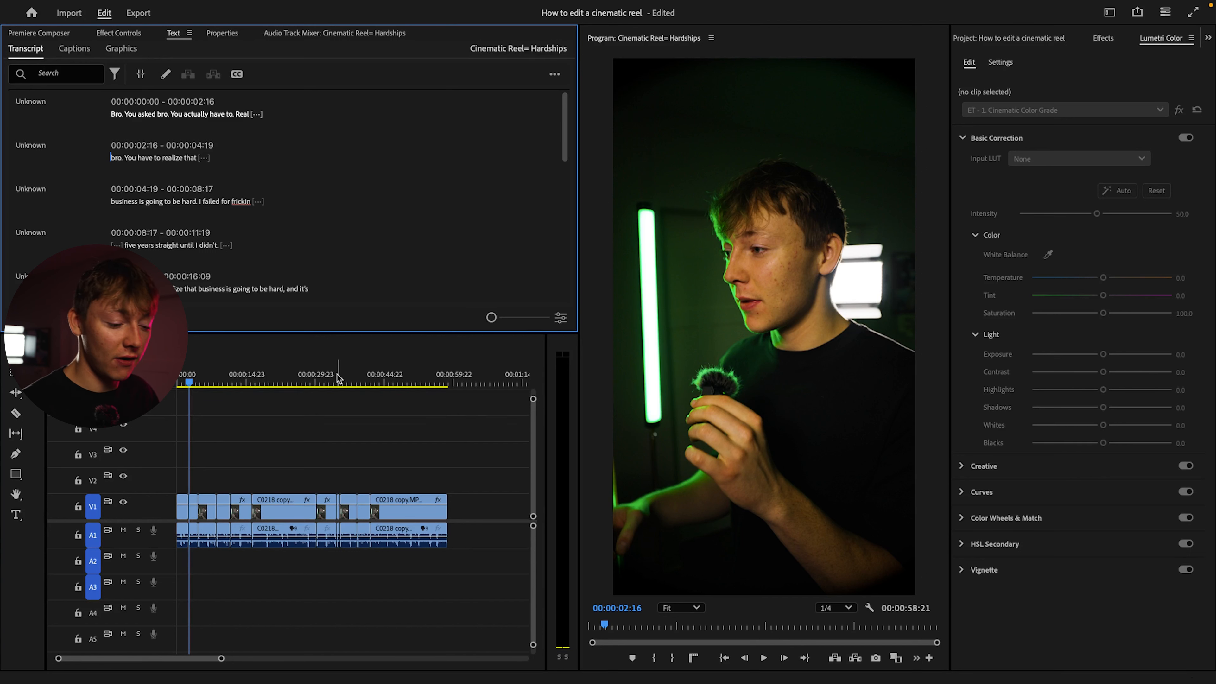
Play the sequence from the start and delete the first clip, "Bro. You asked bro. You actually have to. Real"
drag(193, 379, 176, 383)
key(=)
key(=)
key(=)
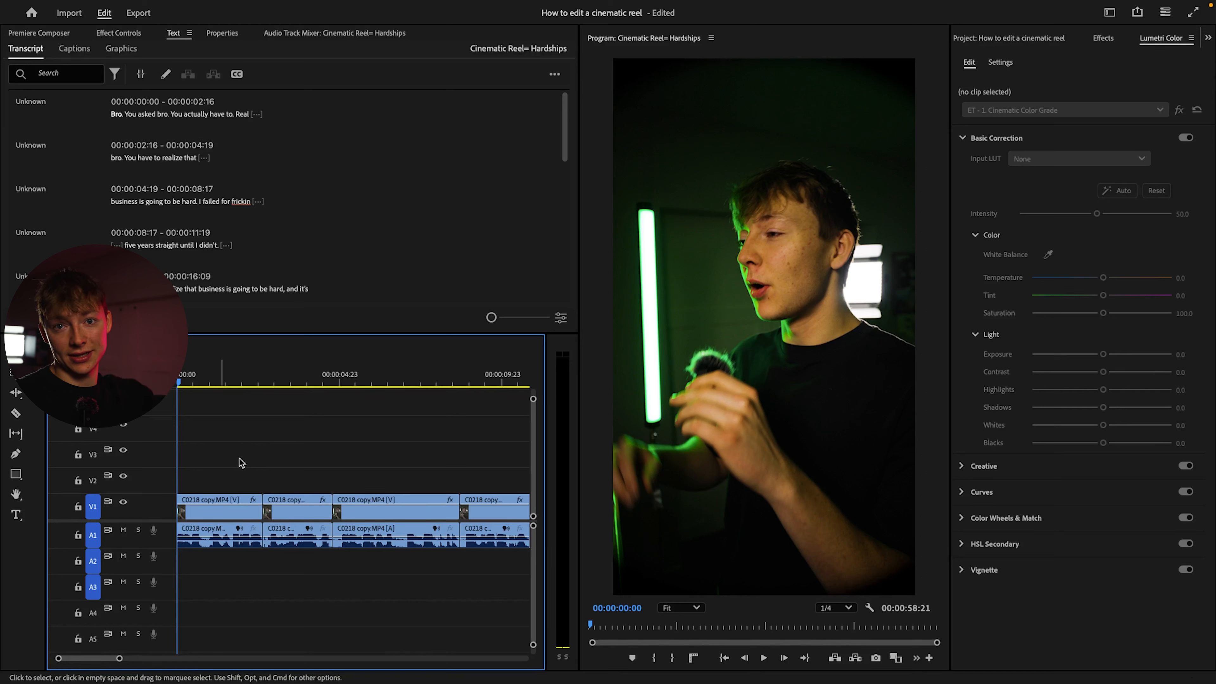
key(space)
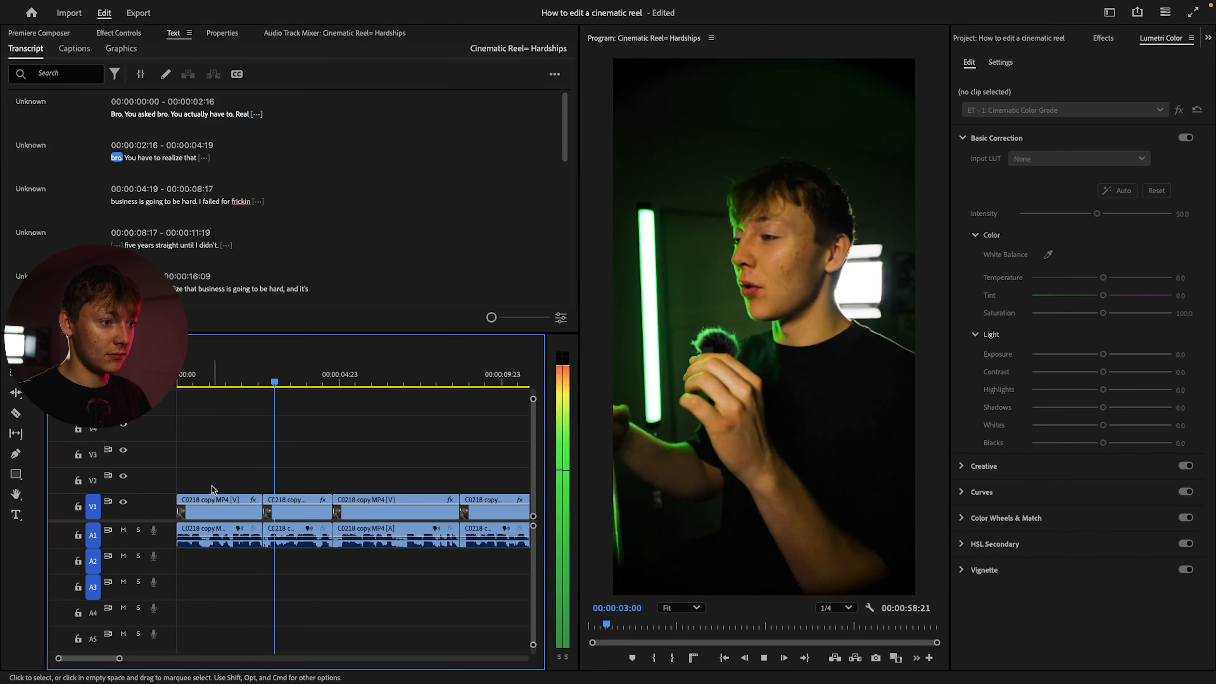
click(224, 546)
key(Delete)
key(space)
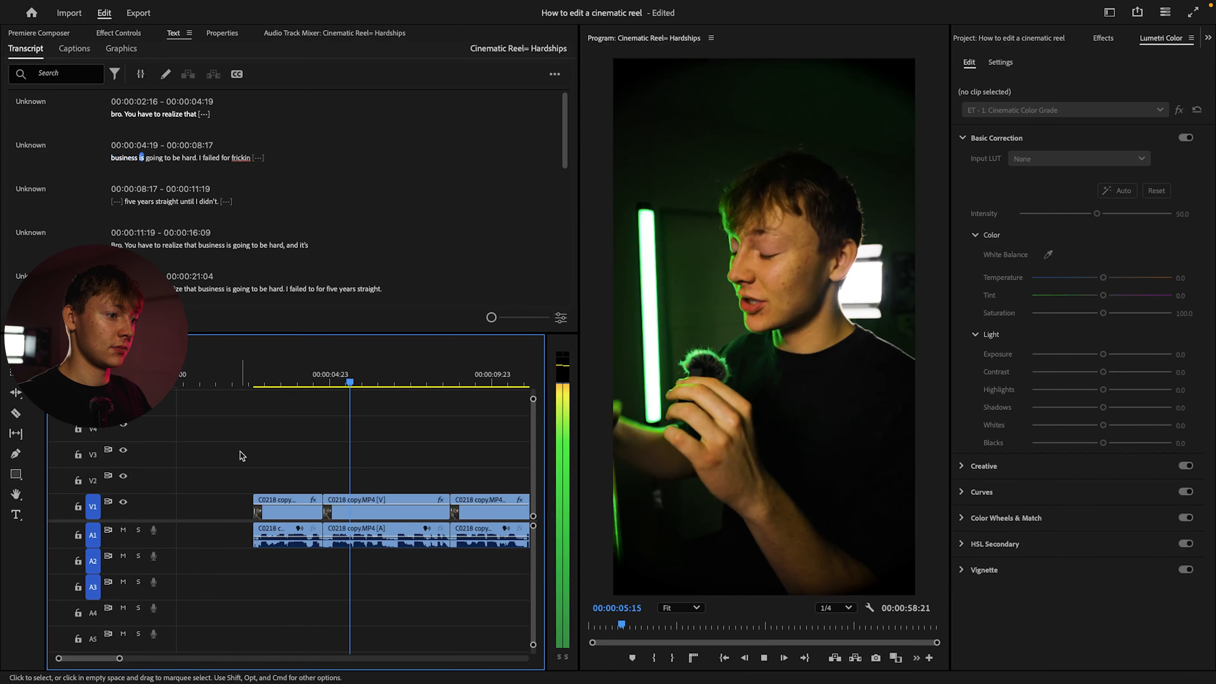
Review the following takes and delete the next three clips, up to 00:00:11:19
key(minus)
scroll(271, 461, down, 2)
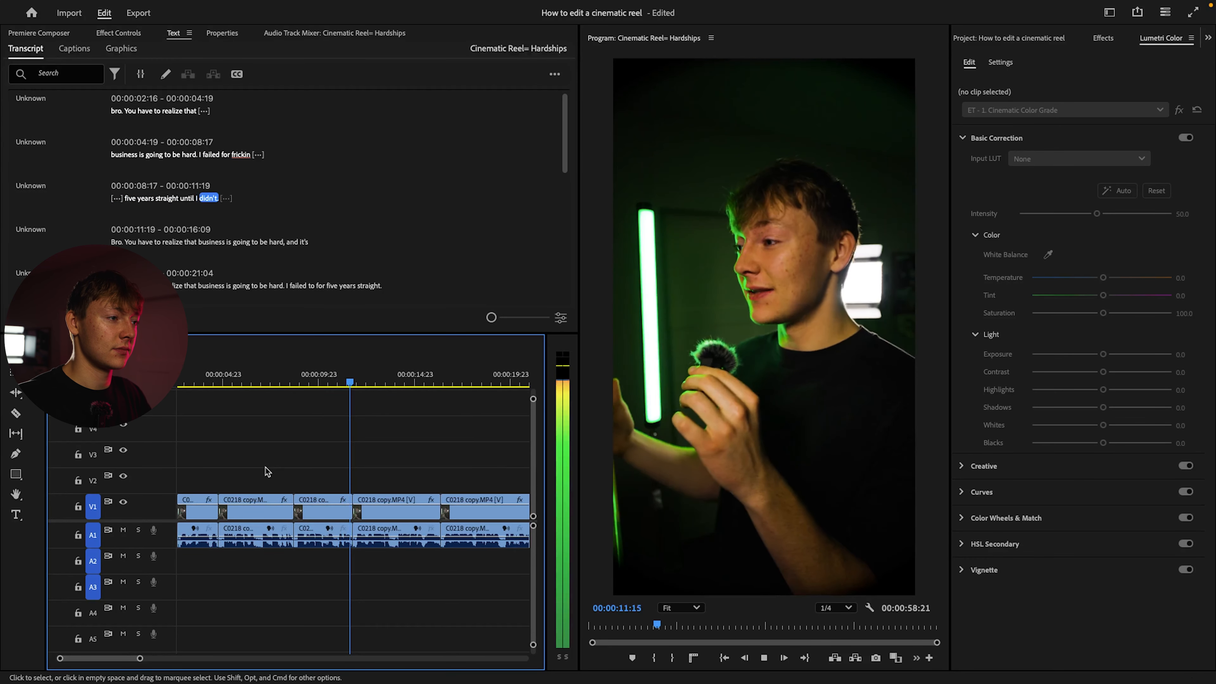
scroll(265, 468, down, 3)
key(space)
drag(211, 455, 300, 562)
key(Delete)
scroll(319, 492, down, 5)
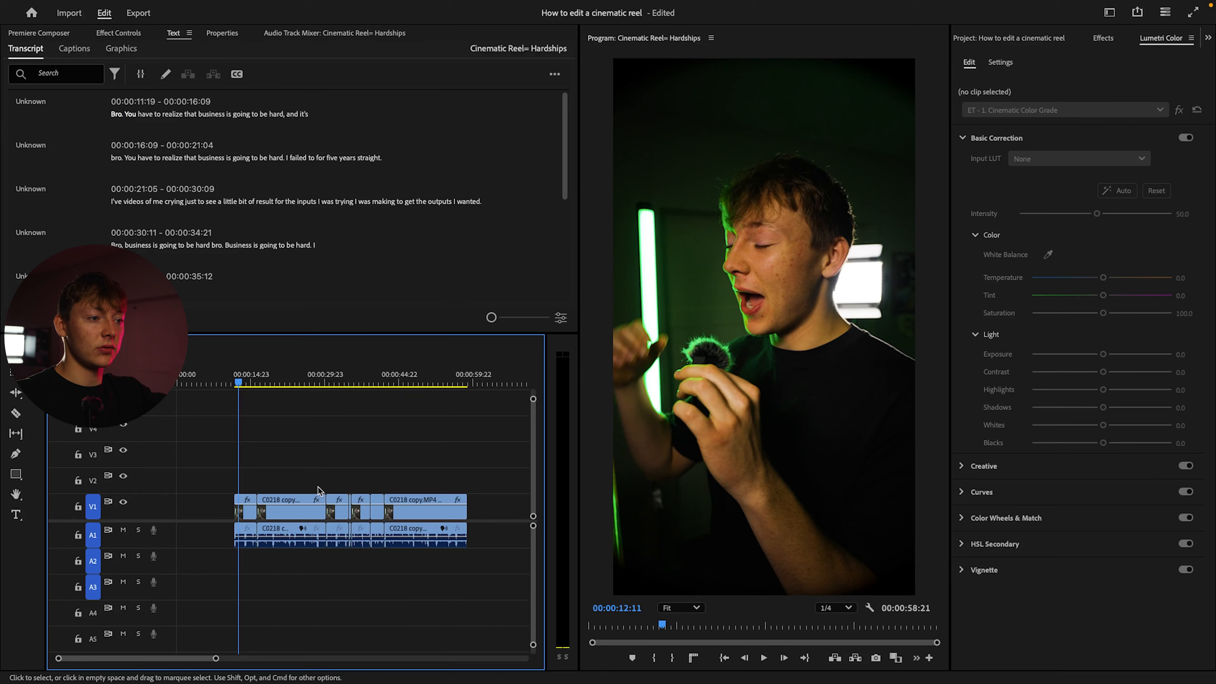
Play the next take and delete the clip between 00:00:11:19 and 00:00:16:09
key(space)
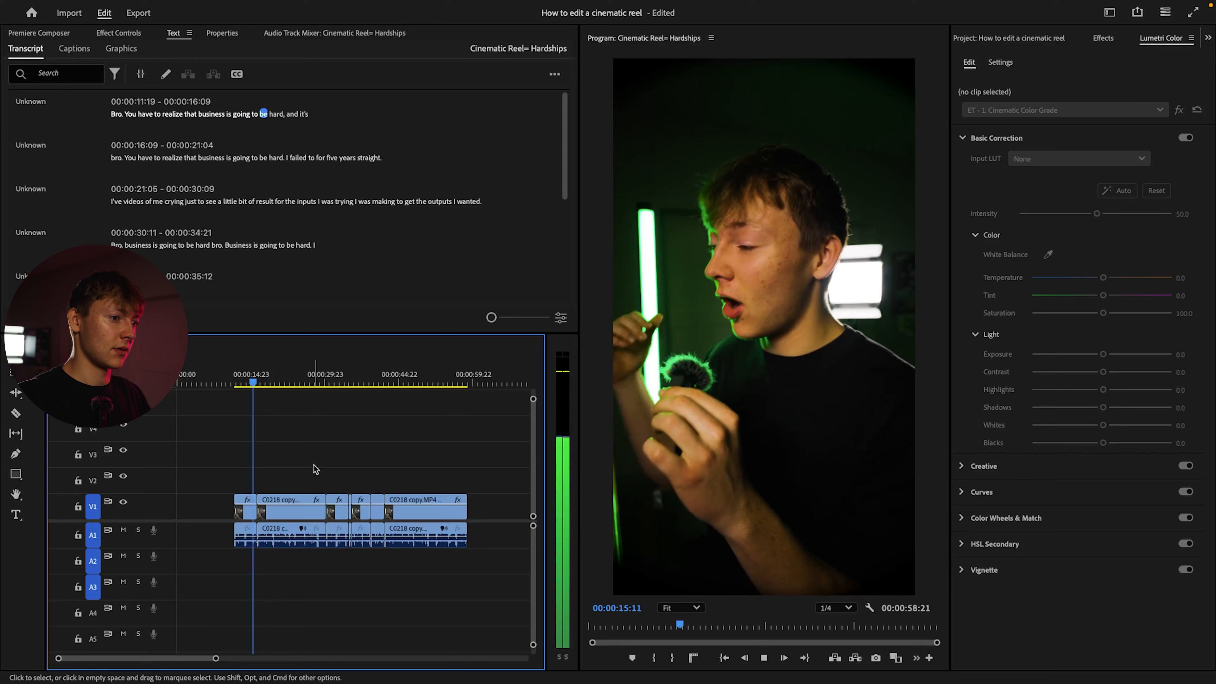
drag(259, 474, 225, 570)
key(Delete)
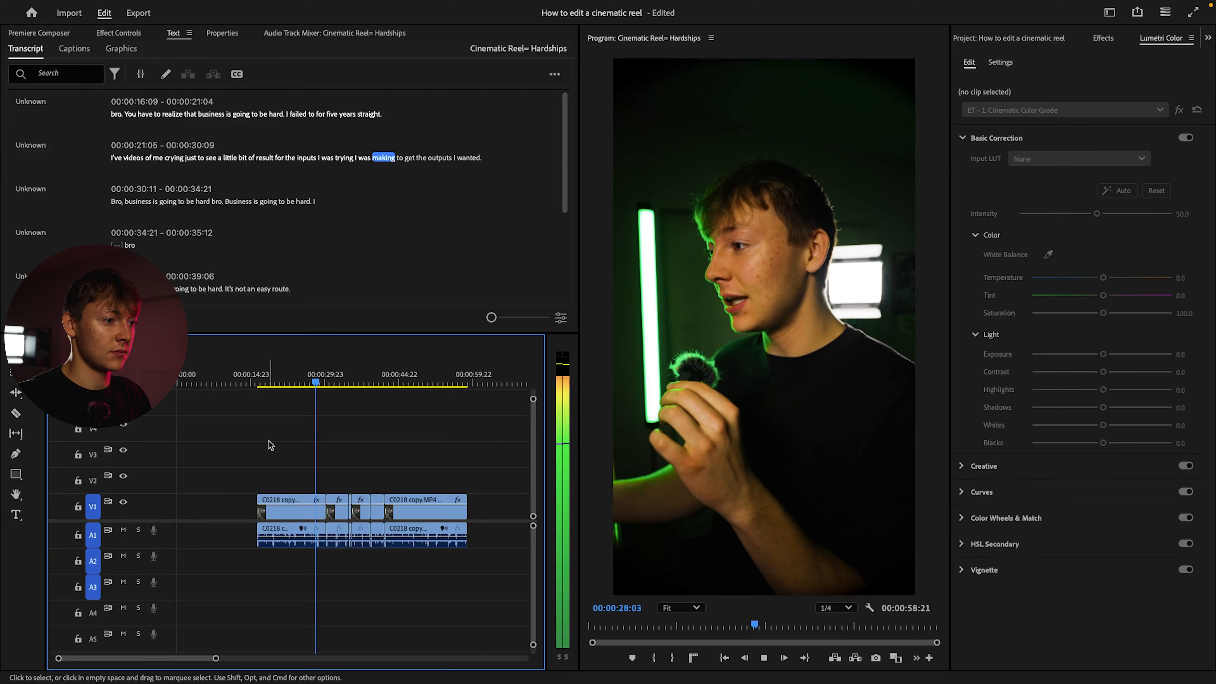
Review the next takes and delete the unwanted clips between 00:00:16:09 and 00:00:35:12
key(=)
key(=)
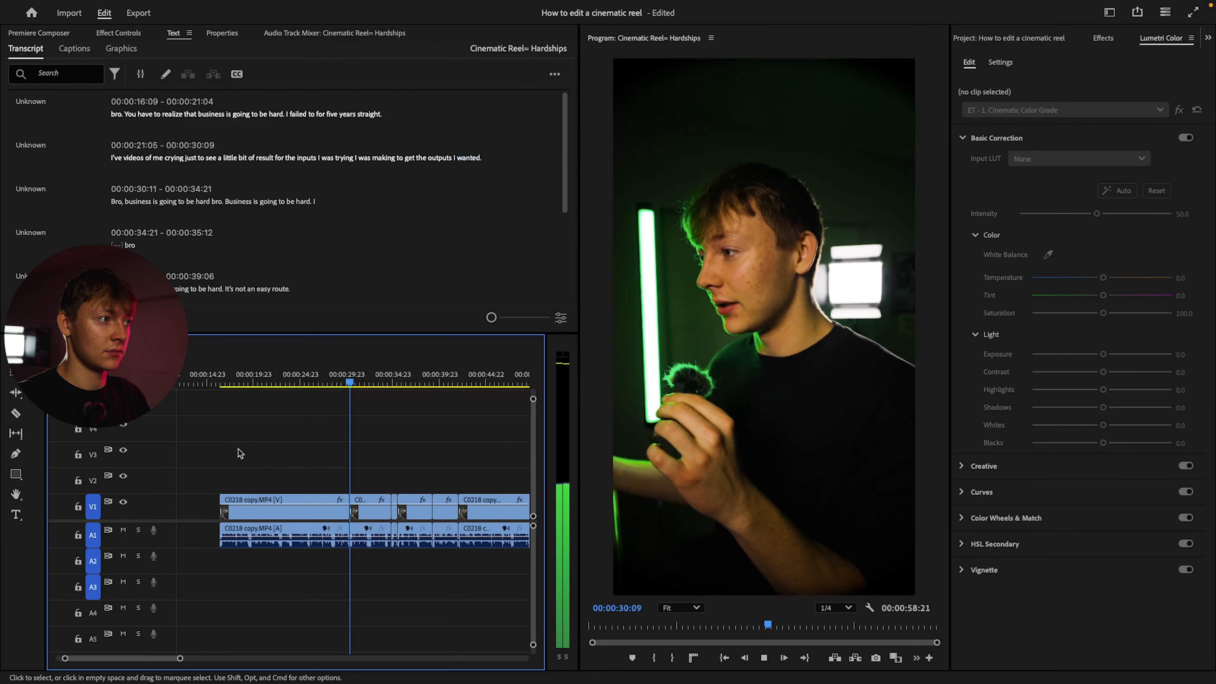
drag(227, 451, 280, 554)
key(Delete)
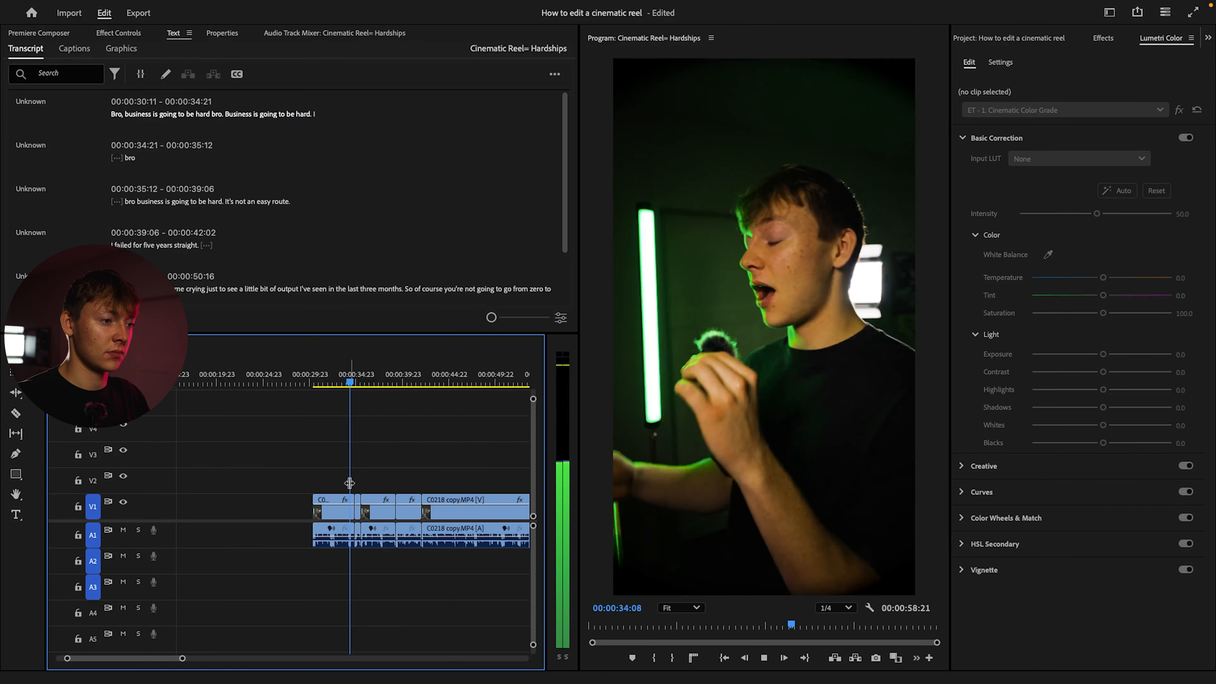
drag(269, 462, 335, 559)
key(Delete)
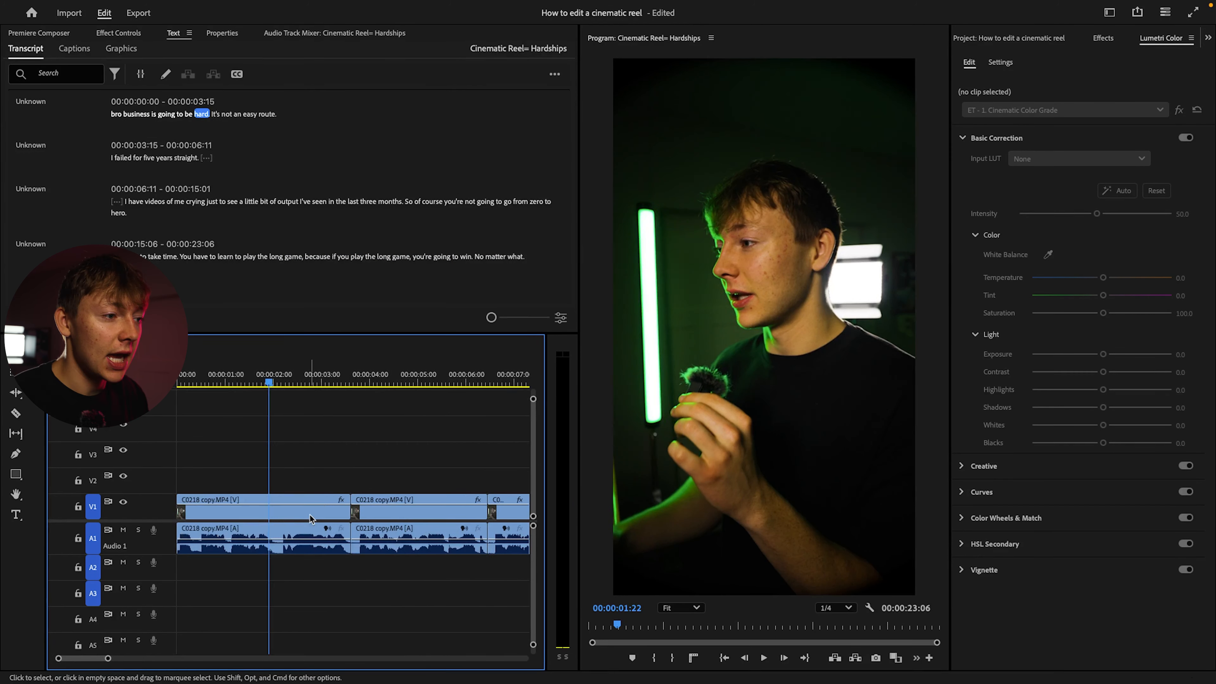
Close the empty gap so the remaining clips start at 00:00:00:00, and look closely at their cut points
scroll(312, 514, right, 3)
scroll(302, 510, down, 5)
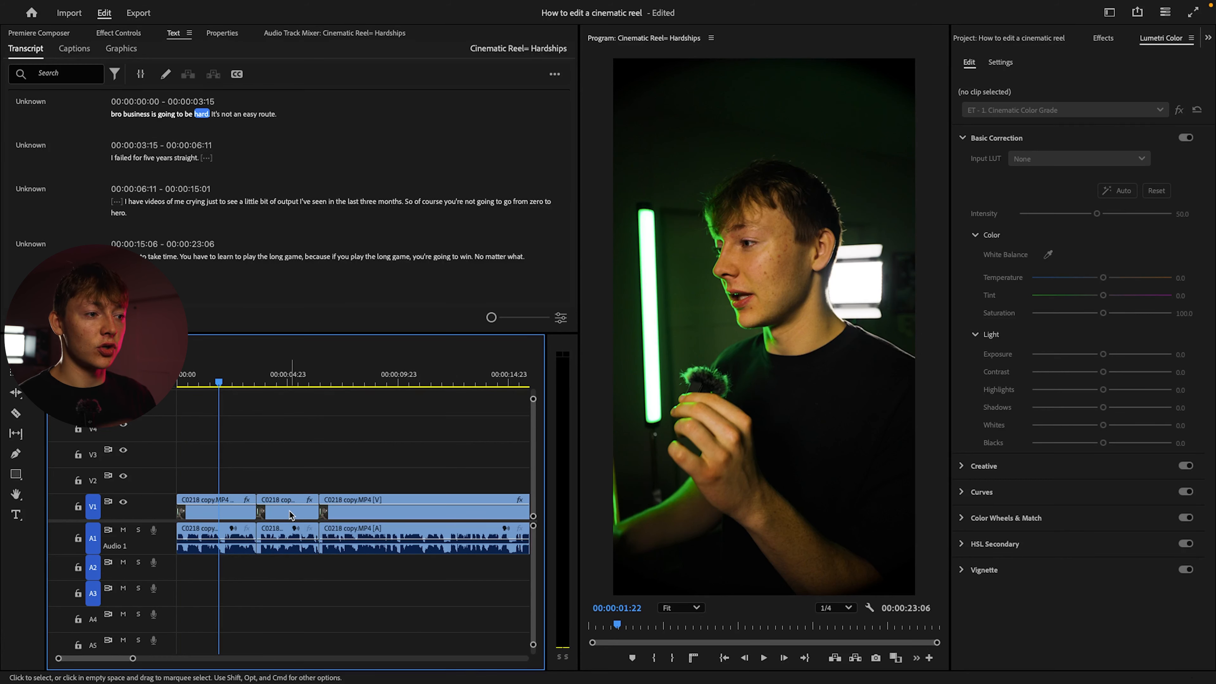
scroll(271, 529, up, 5)
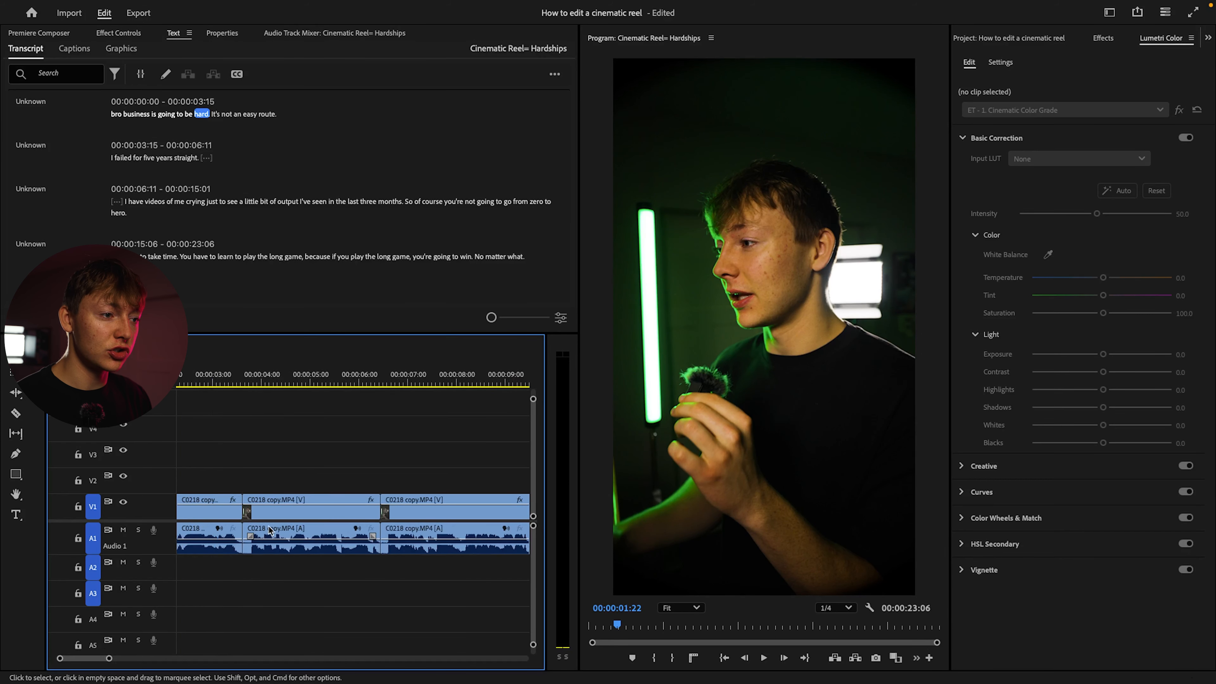
Trim the excess at the cut near 00:00:03:15 and move the second clip up to V2 and A2
scroll(271, 529, left, 3)
click(329, 381)
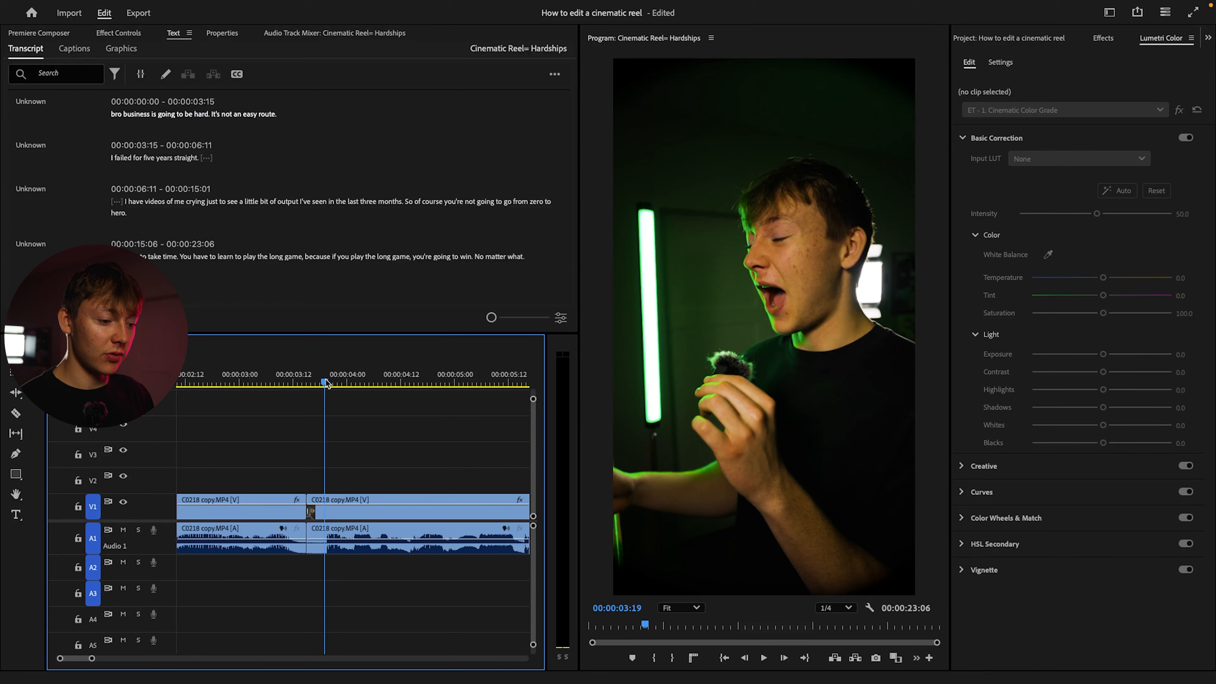
key(q)
key(w)
drag(301, 386, 279, 387)
drag(323, 515, 325, 500)
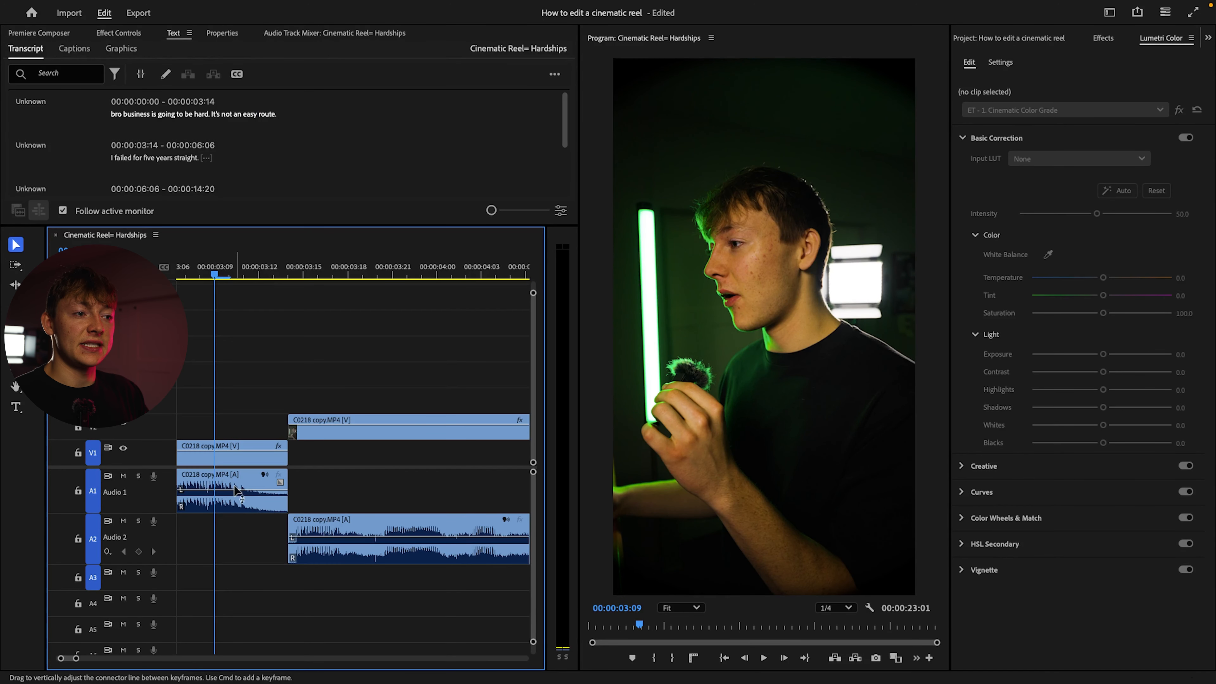
Try overlapping the second clip with the first clip's end, undo the move, and play the cut
drag(335, 529, 306, 527)
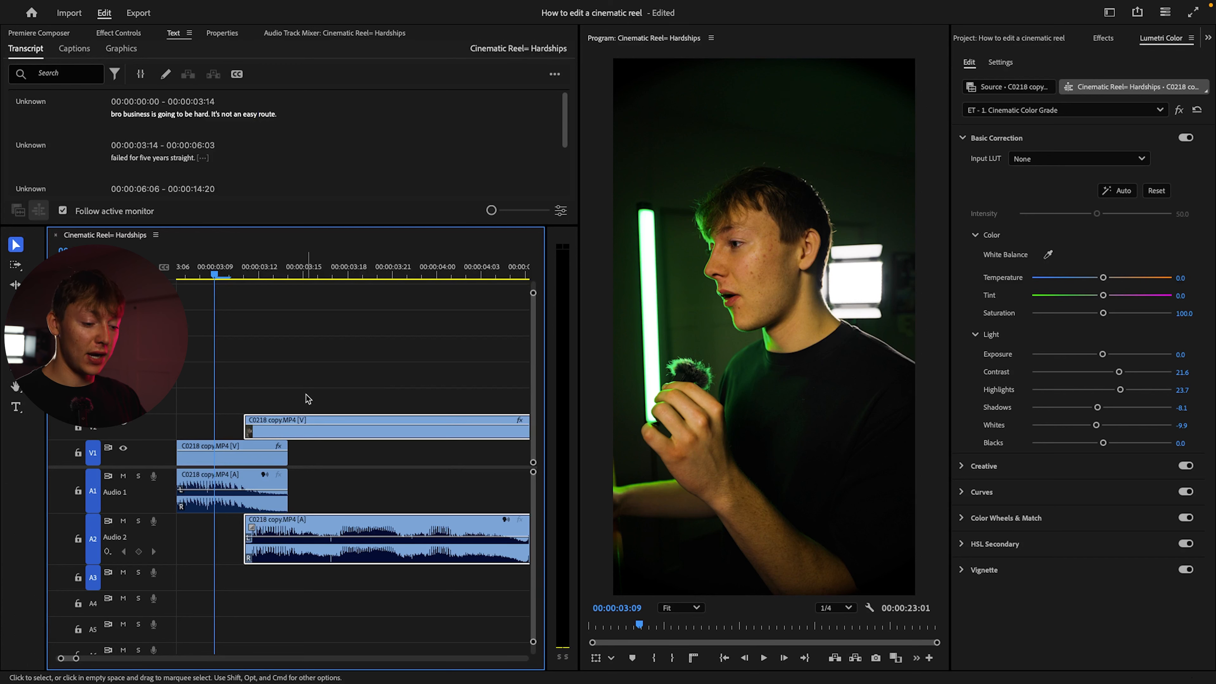
key(super+z)
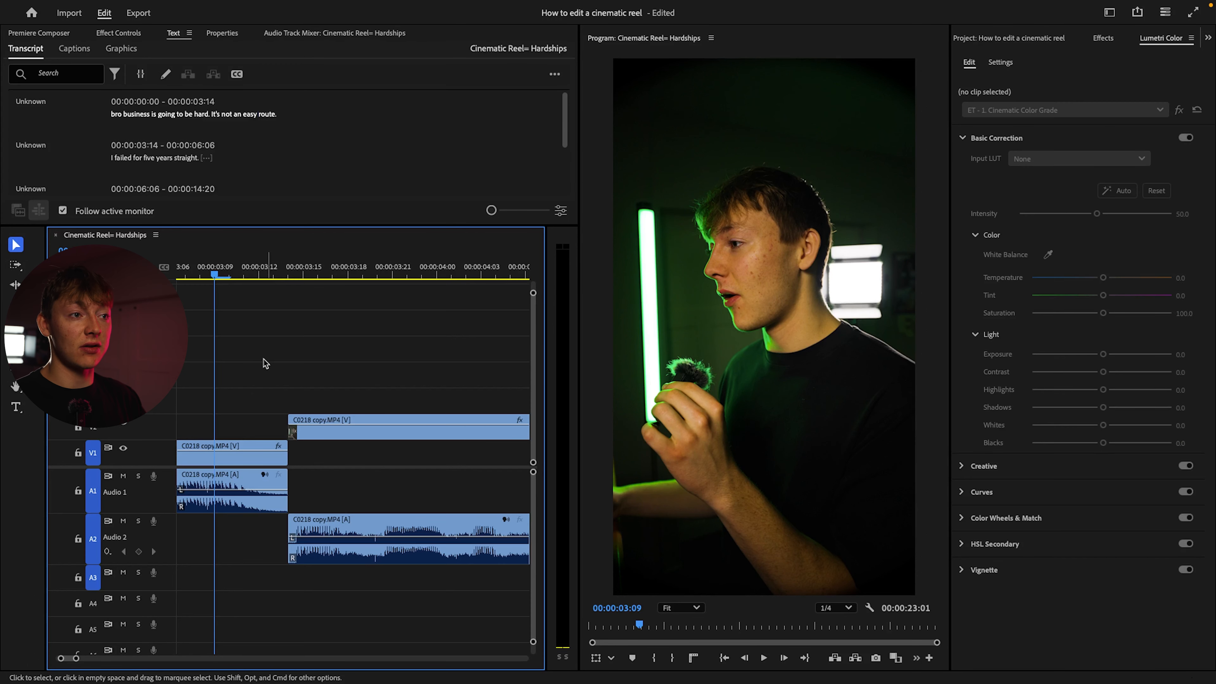
key(space)
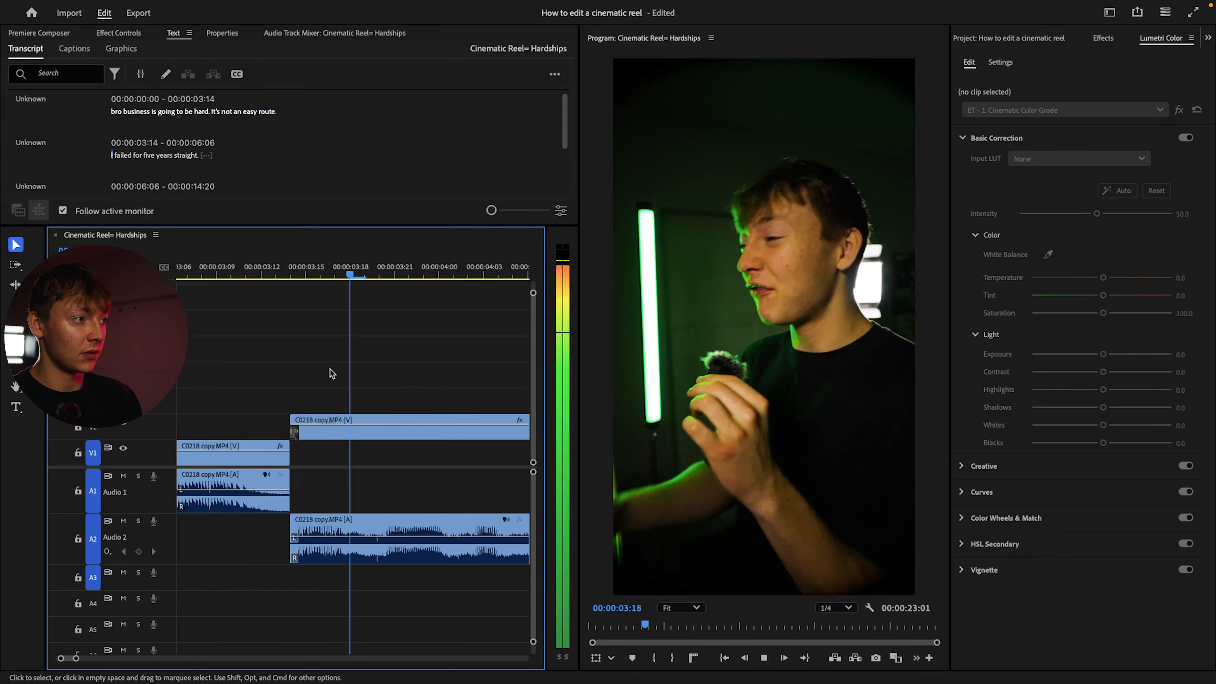
drag(349, 274, 239, 275)
key(space)
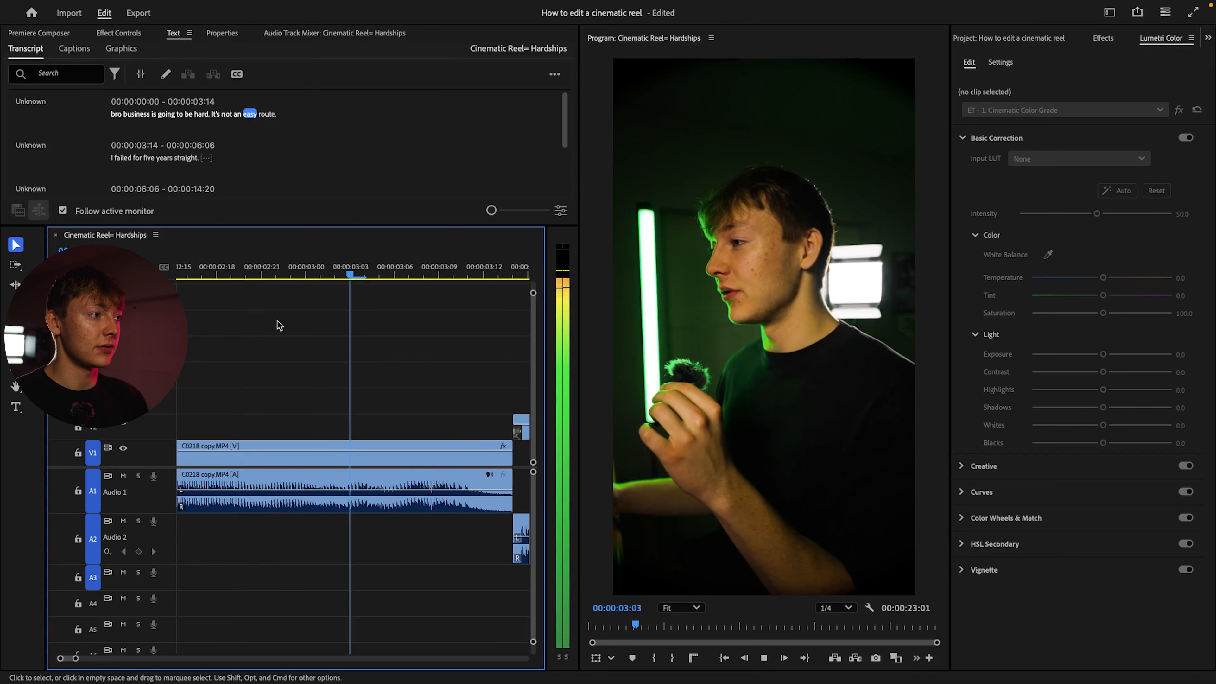
key(space)
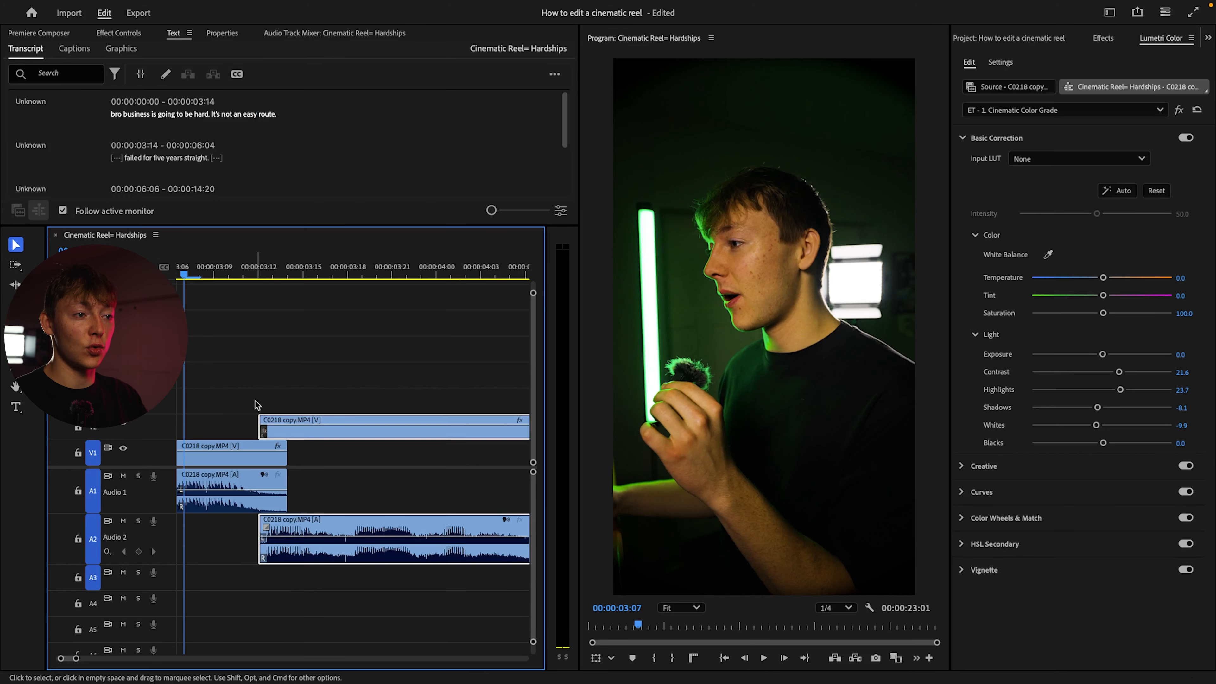
Overlap the second clip from about 00:00:03:12 and trim only its video start to the first clip's end
click(255, 408)
scroll(249, 433, up, 1)
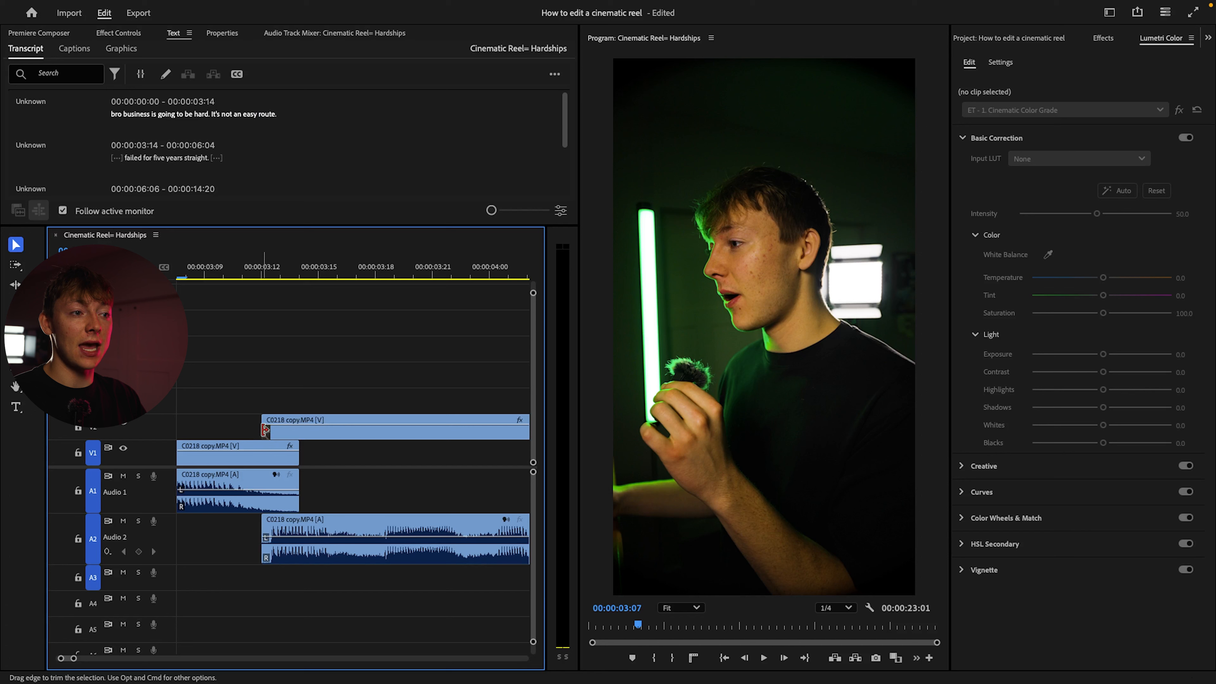
drag(264, 430, 299, 428)
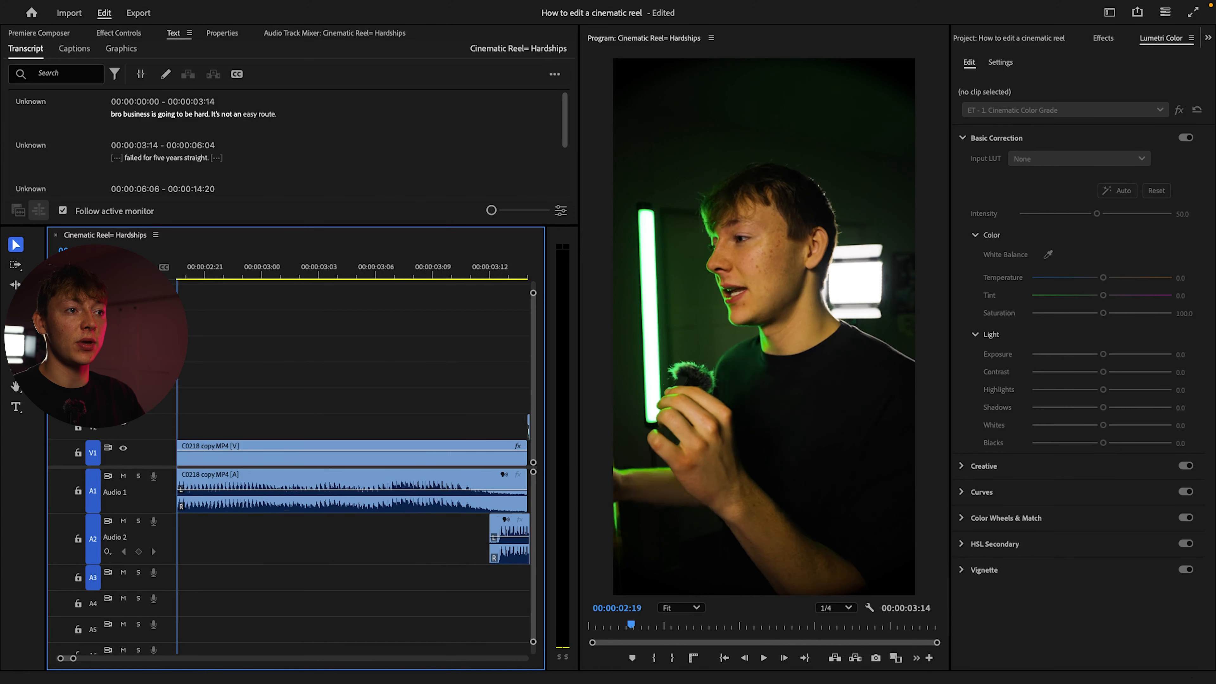
Play the cut between the first two clips and shift the second clip slightly earlier
drag(168, 275, 244, 276)
key(space)
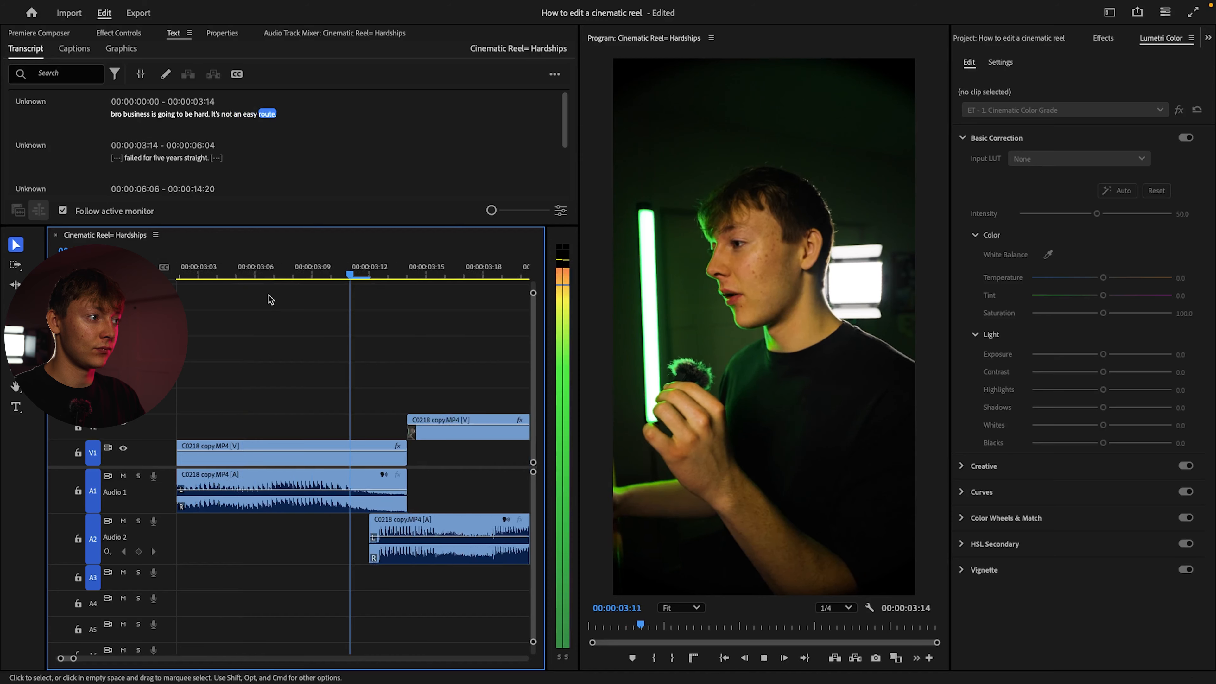
key(space)
drag(366, 278, 227, 287)
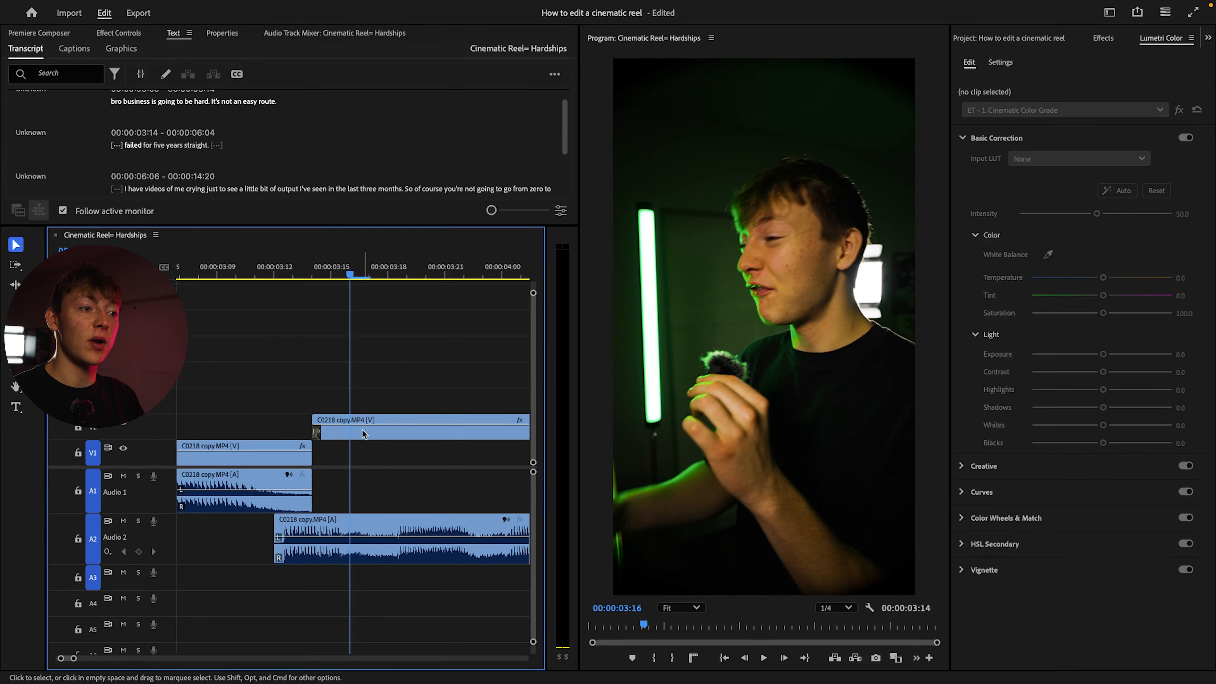
drag(362, 432, 313, 428)
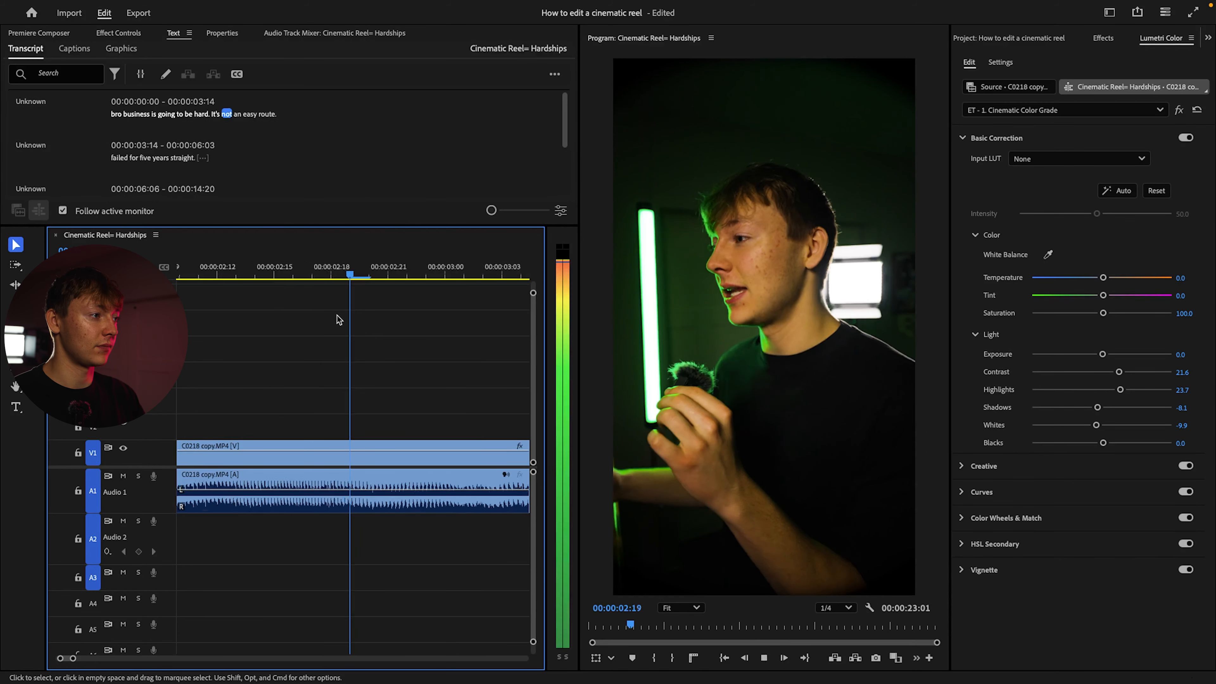
key(space)
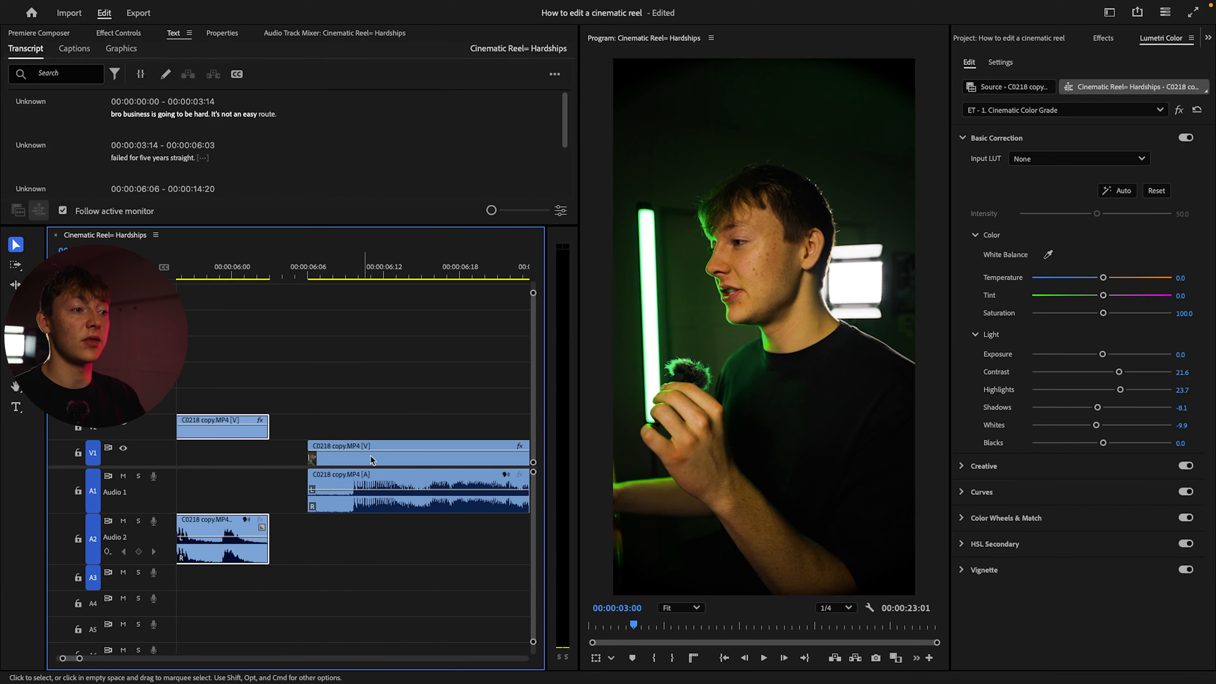
Trim the second clip's end at 00:00:06:02 and slide the third clip earlier to overlap that end
drag(368, 275, 259, 276)
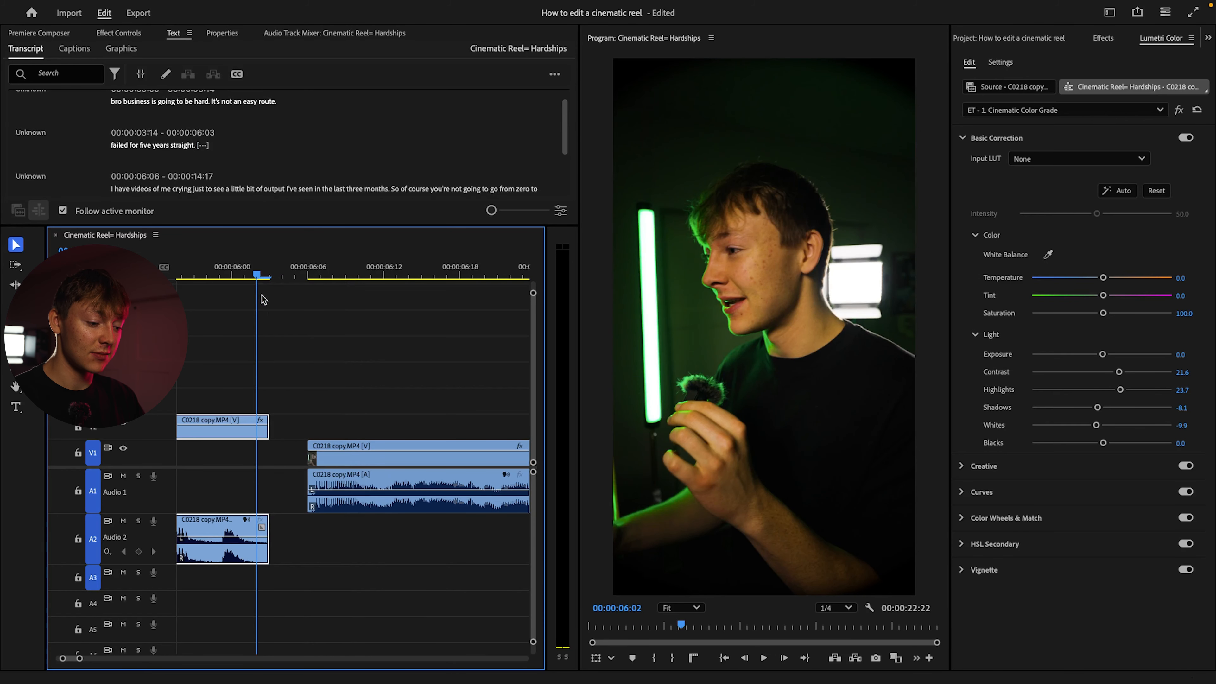
key(w)
drag(259, 277, 200, 278)
drag(331, 461, 268, 462)
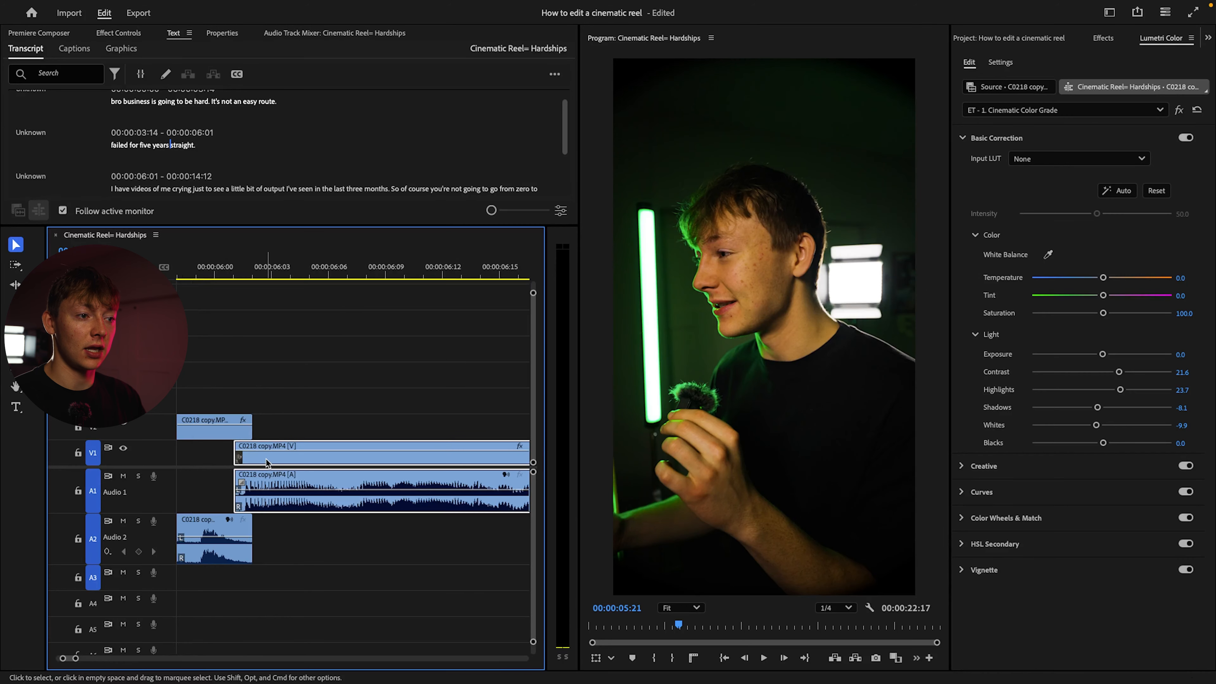
Trim only the second clip's video end back to the third clip's start and play the cut
scroll(267, 461, left, 3)
mouse_move(453, 464)
mouse_down()
mouse_move(435, 465)
mouse_move(447, 464)
mouse_up()
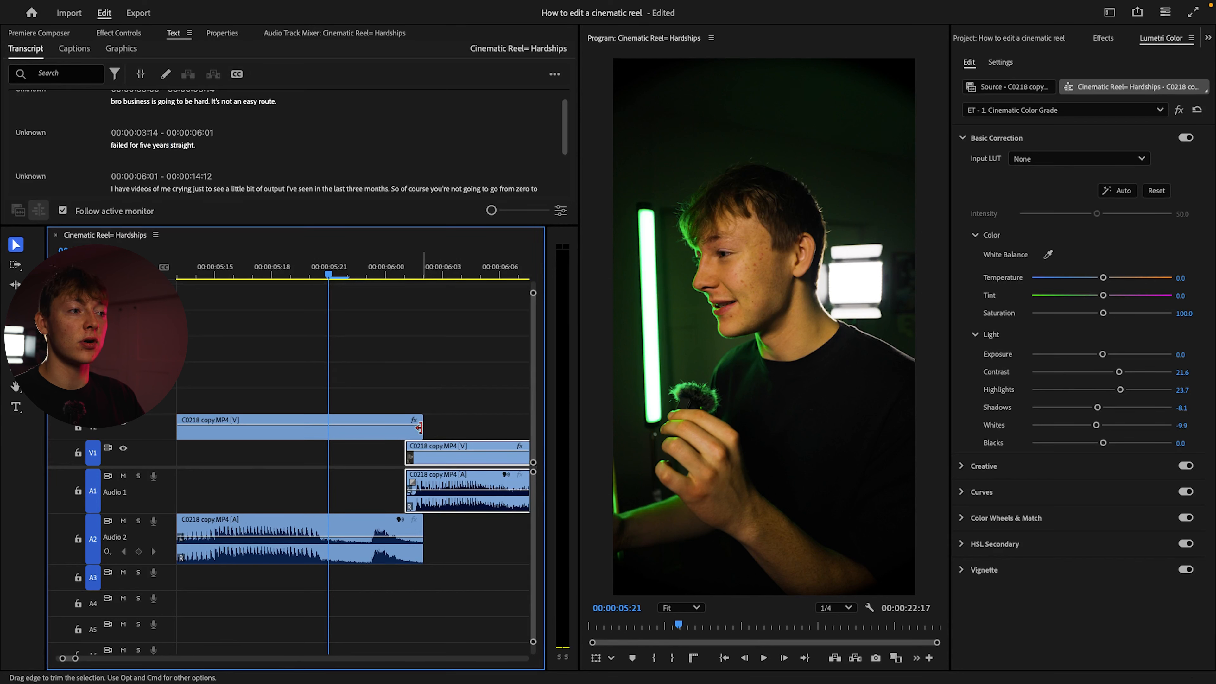
drag(419, 428, 402, 428)
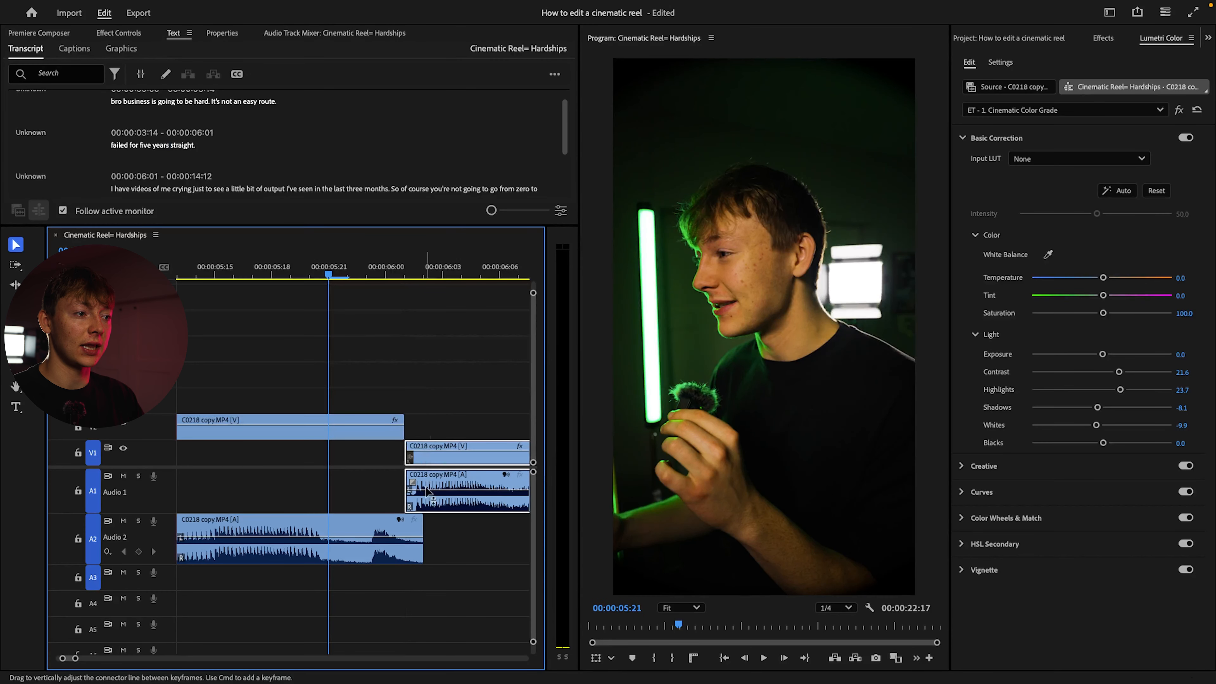
key(Left)
key(Left)
key(Left)
key(Left)
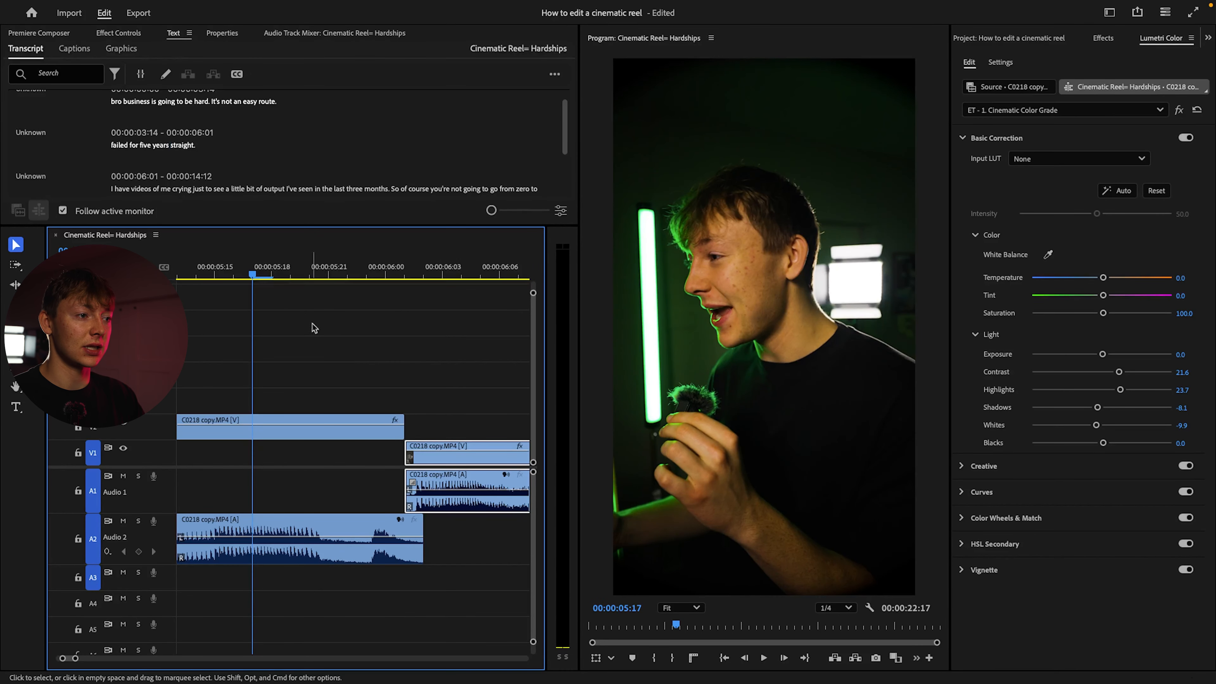
key(space)
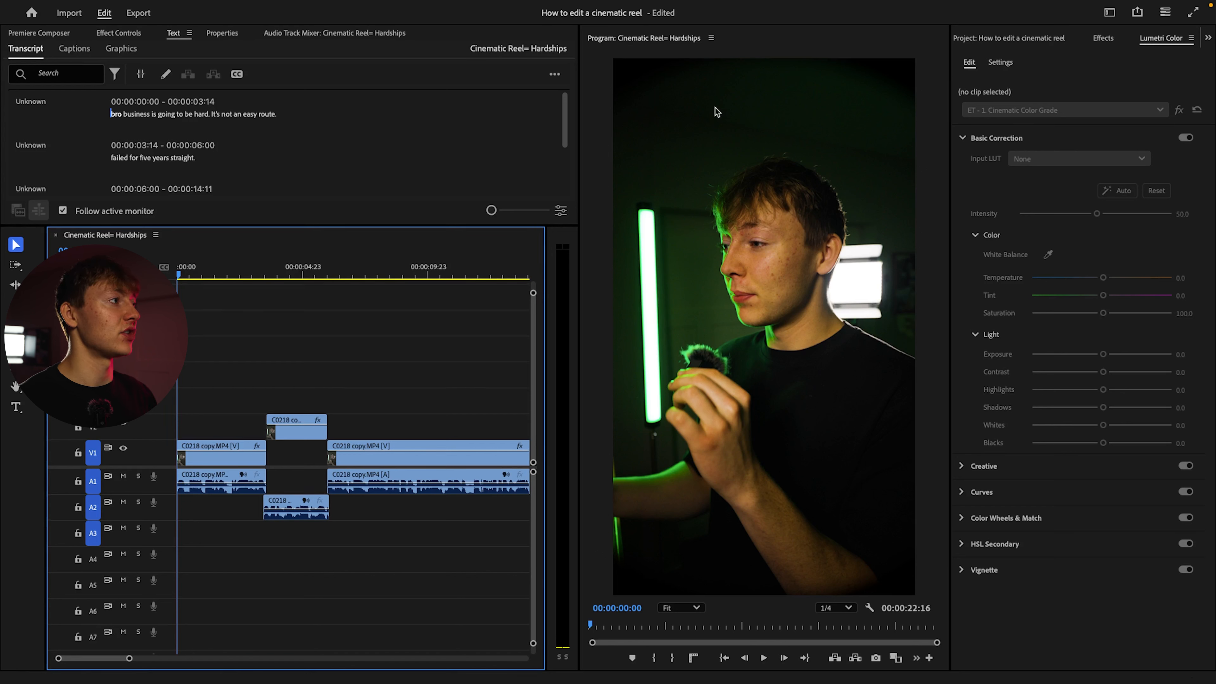
Create an adjustment layer and place it on V3 at the start of the sequence
click(1057, 40)
click(1102, 38)
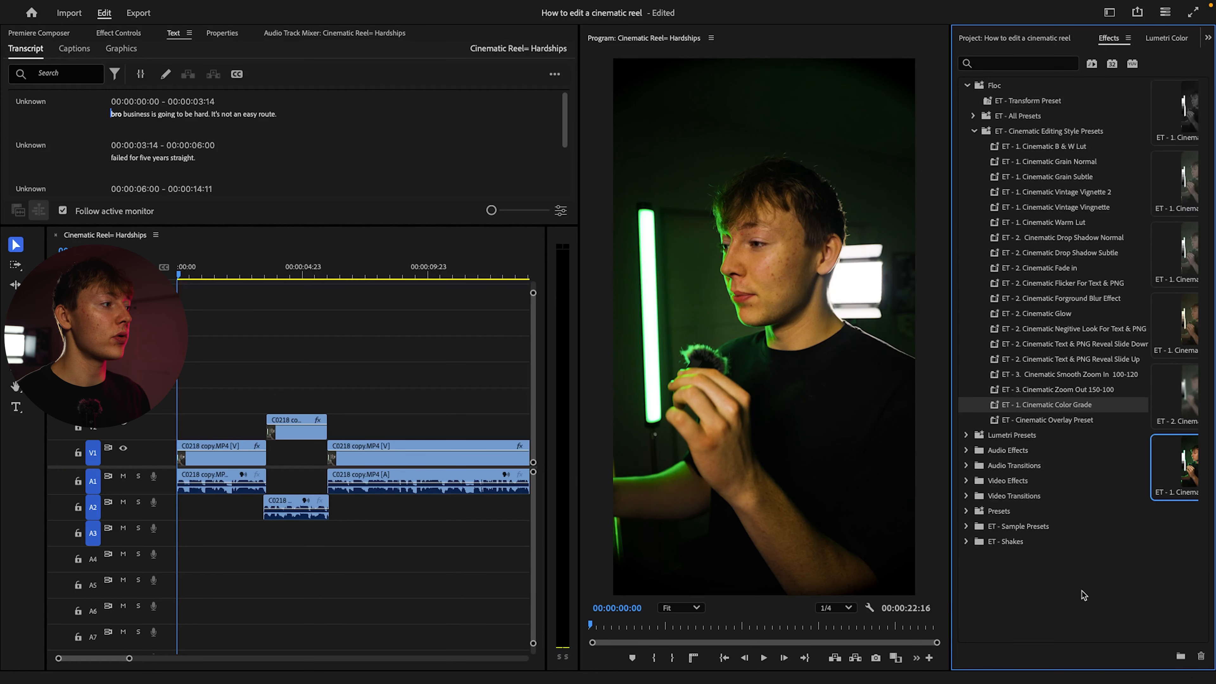
click(1026, 38)
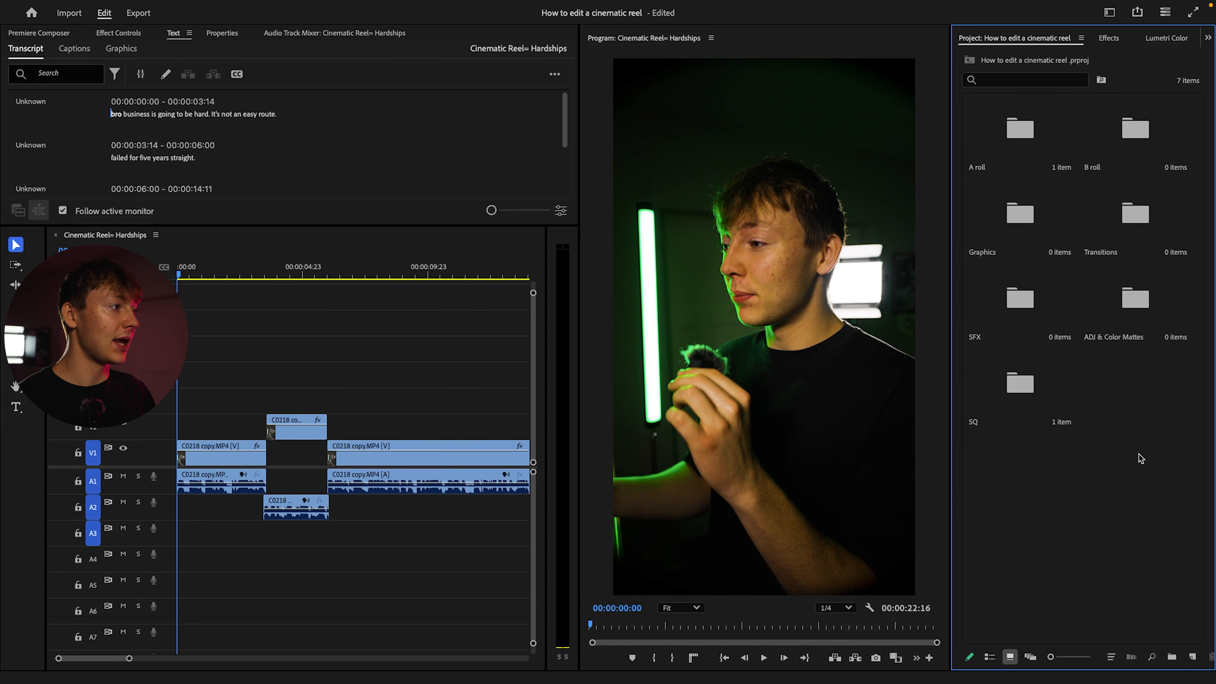
click(1187, 663)
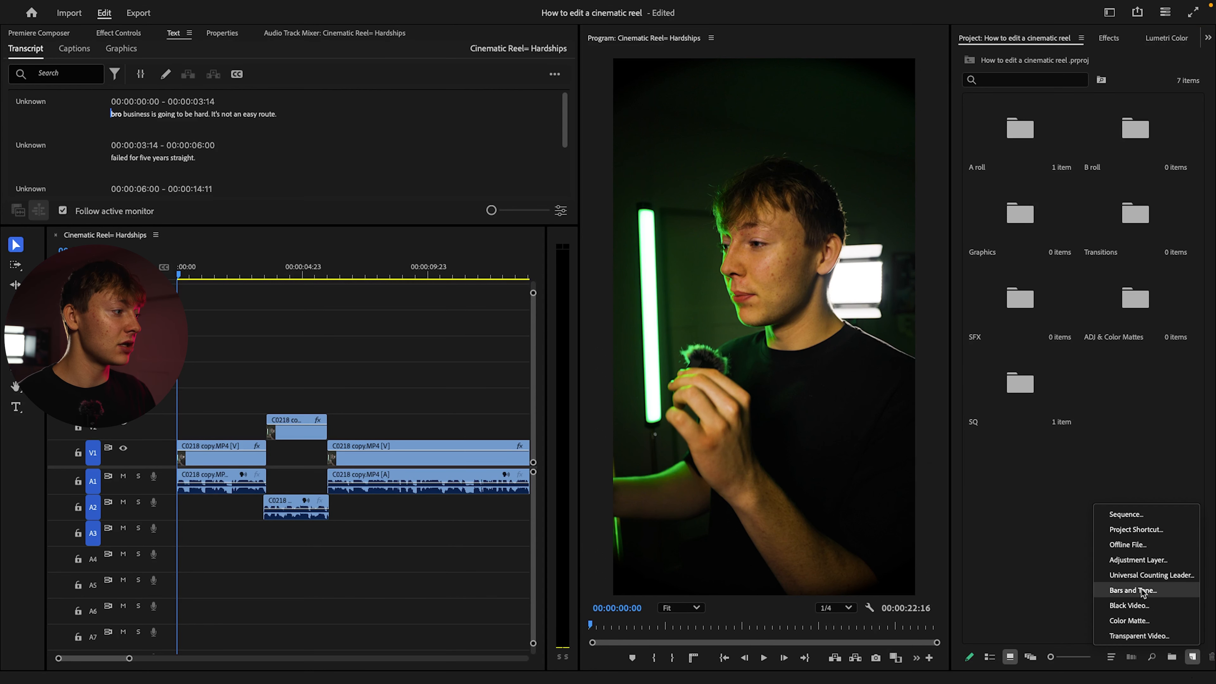
click(1143, 565)
click(691, 421)
drag(1135, 388, 215, 406)
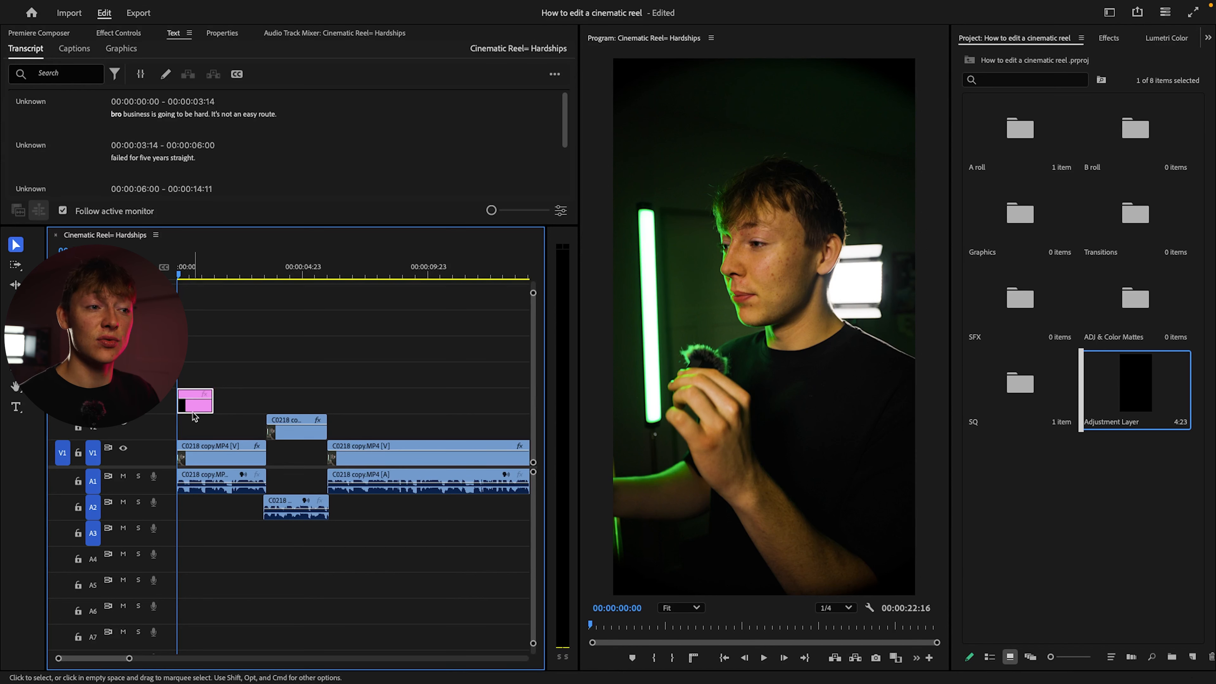
Move the adjustment layer down to V2, extend its end to about 00:00:02:00, and play the section
drag(193, 411, 193, 426)
key(equal)
key(equal)
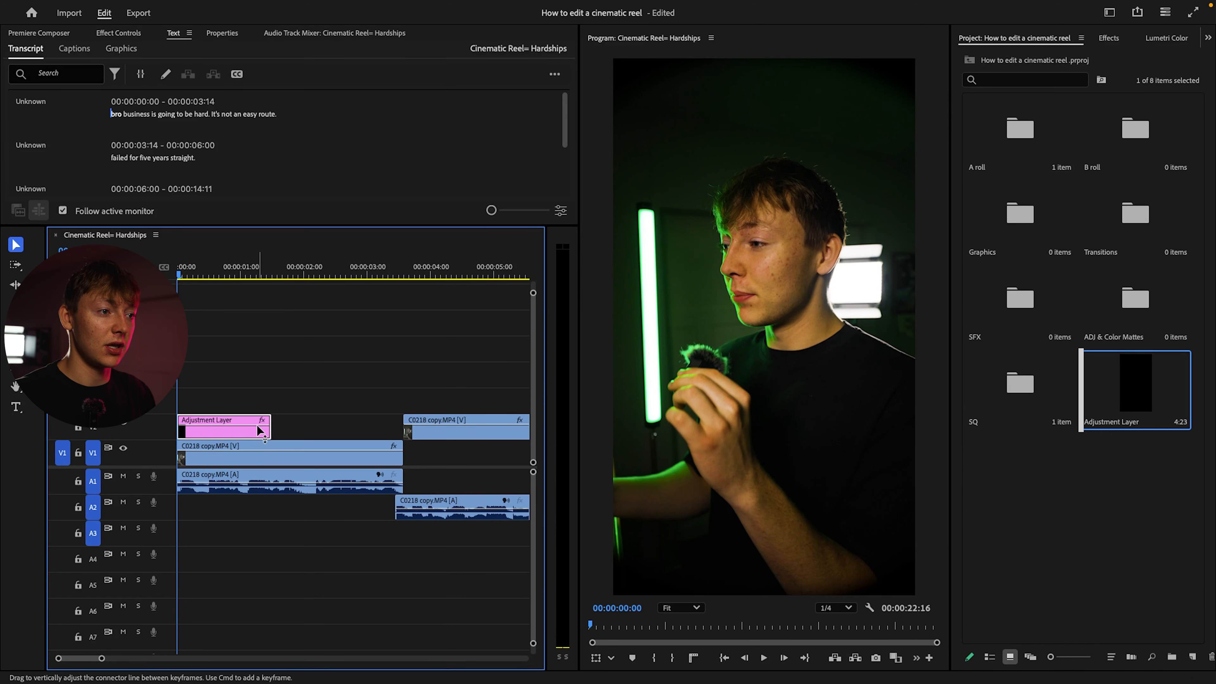
drag(269, 430, 298, 429)
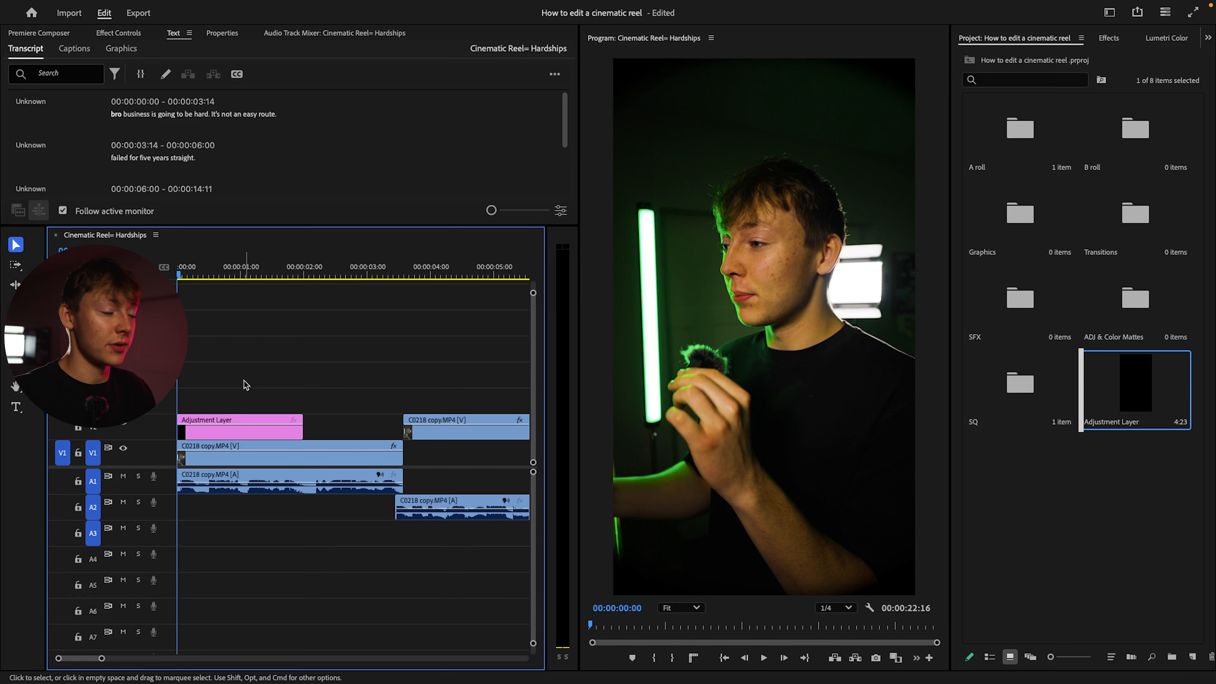
key(space)
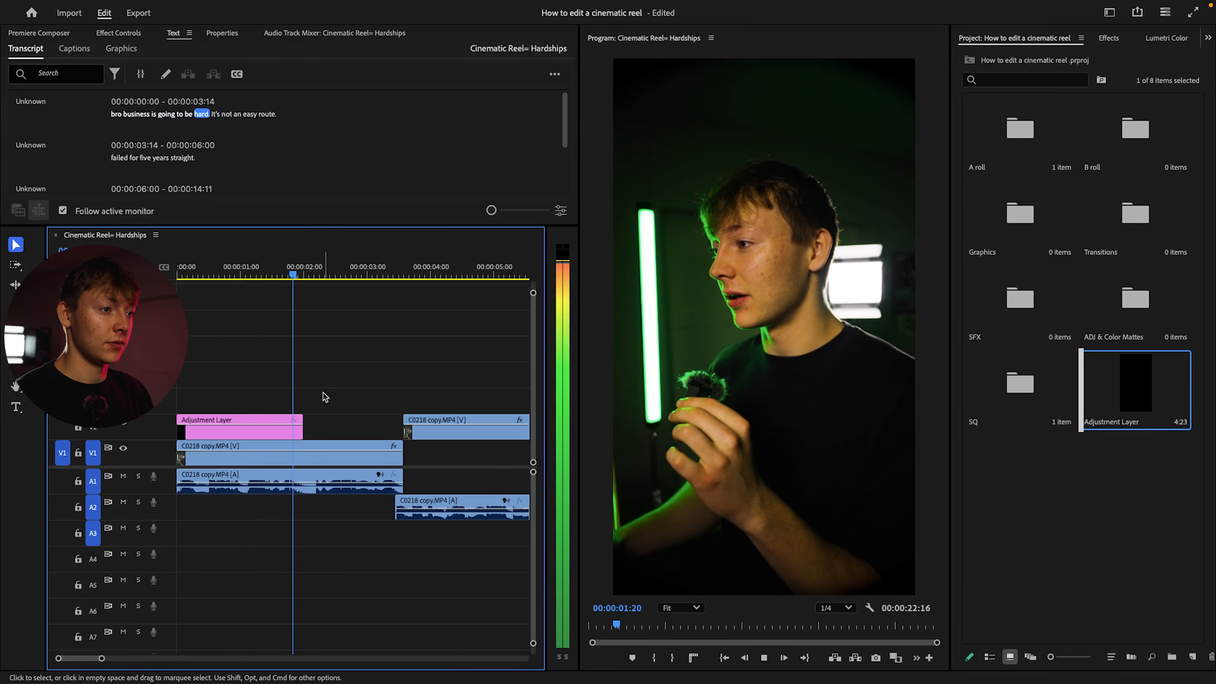
key(space)
Duplicate the adjustment layer onto V3 and give the copy the Caribbean label
drag(246, 432, 253, 406)
drag(337, 384, 279, 396)
right_click(283, 405)
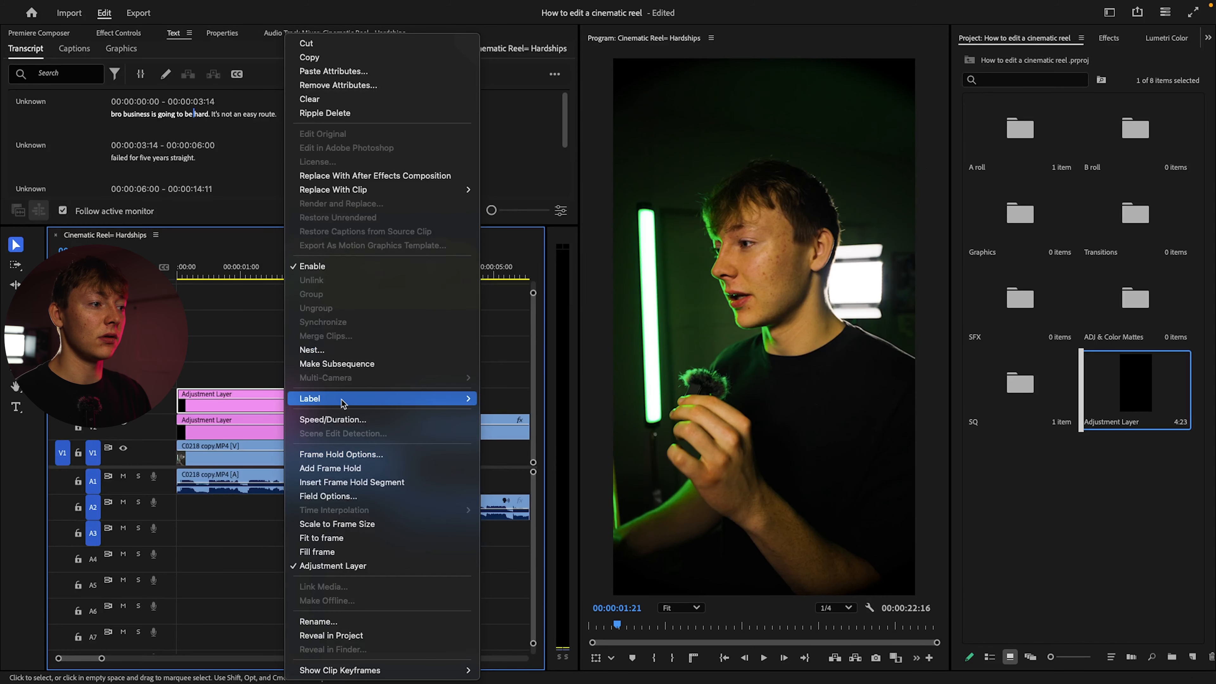
mouse_move(330, 398)
click(508, 446)
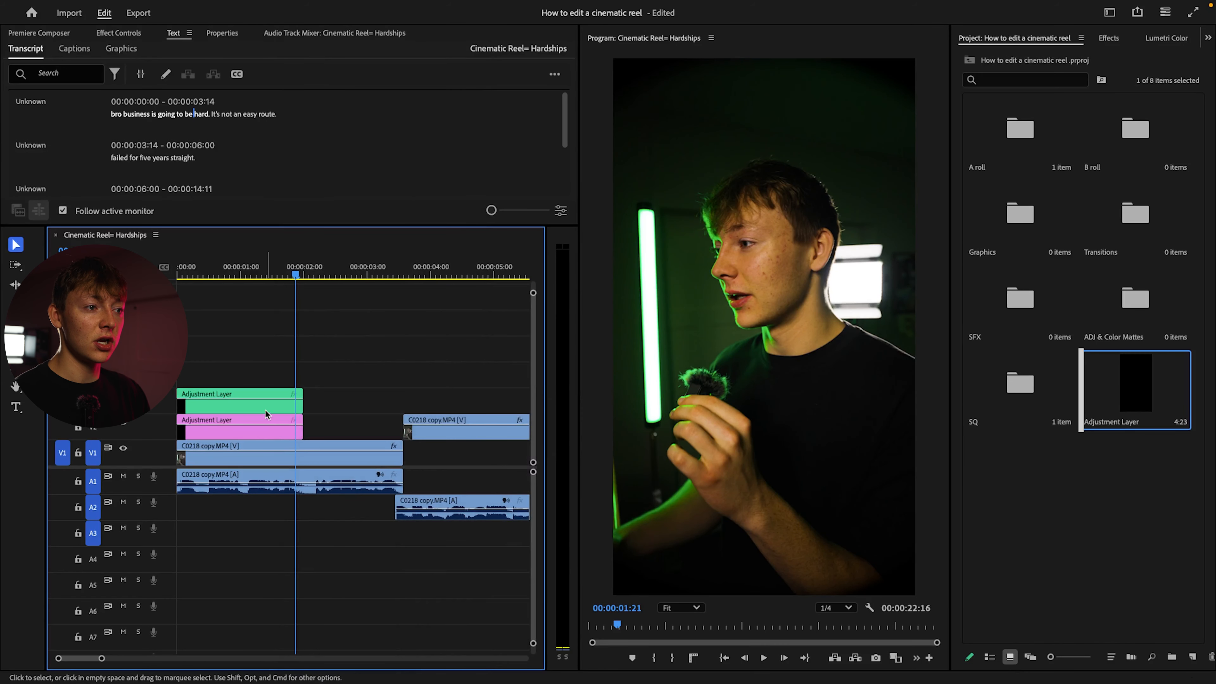
Move the Caribbean adjustment layer up to V5 and play the sequence from the start
click(242, 433)
click(242, 402)
drag(240, 403, 240, 351)
click(254, 429)
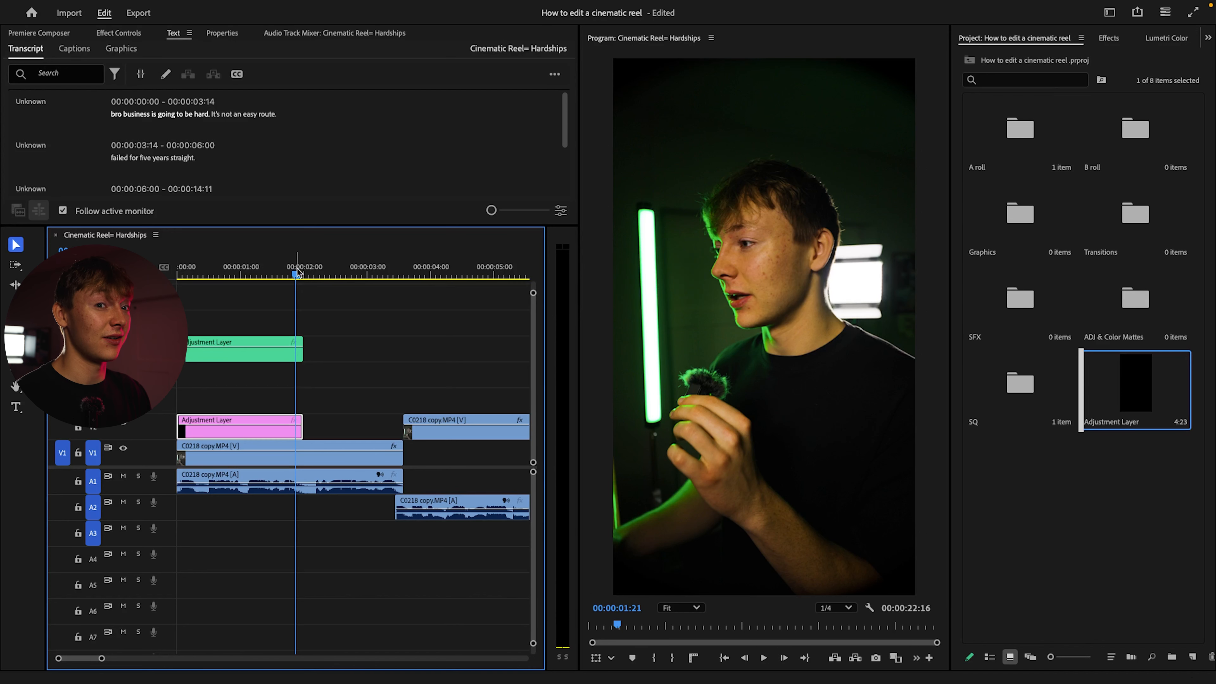
key(Home)
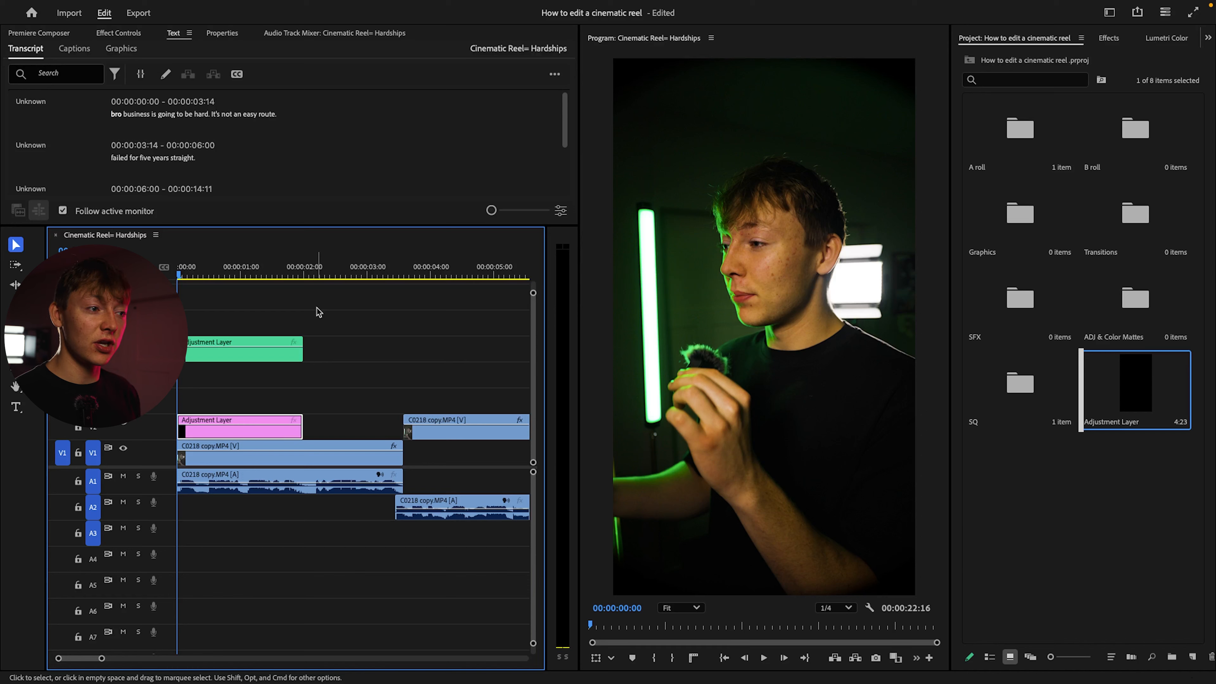
key(space)
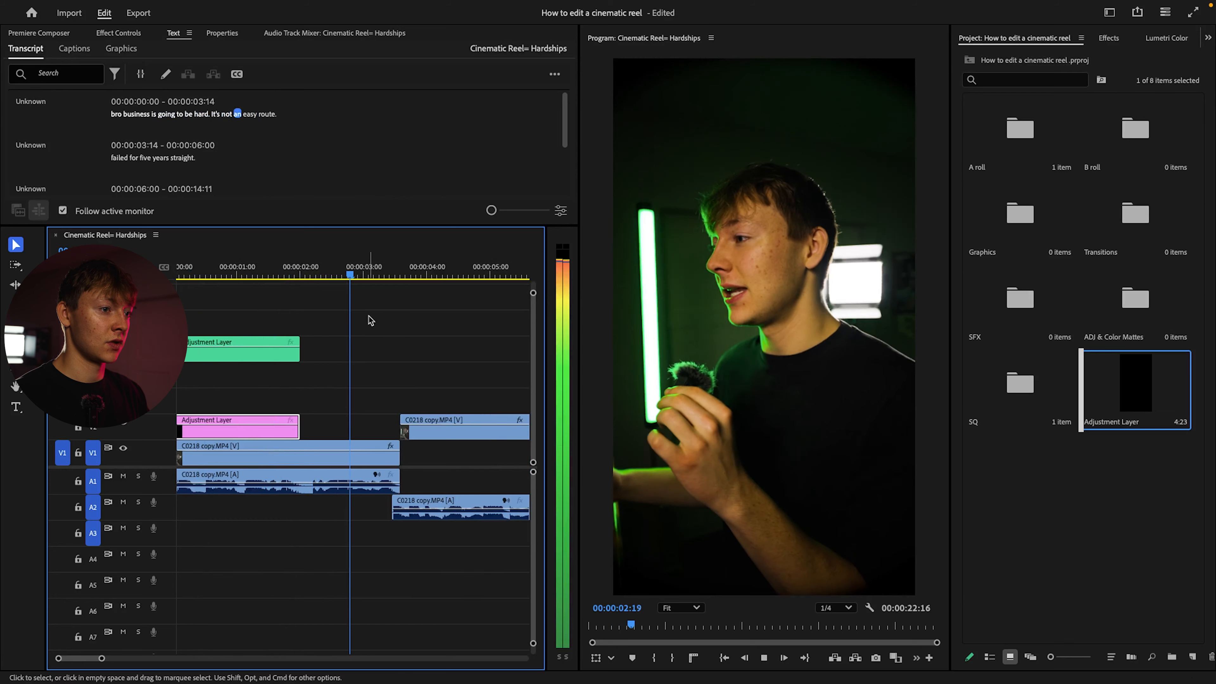
Copy the adjustment layer onto V3 and V4 from 00:00:02:00 to the first clip's end, labeling the V4 copy Caribbean
drag(239, 429, 330, 383)
right_click(374, 381)
mouse_move(431, 398)
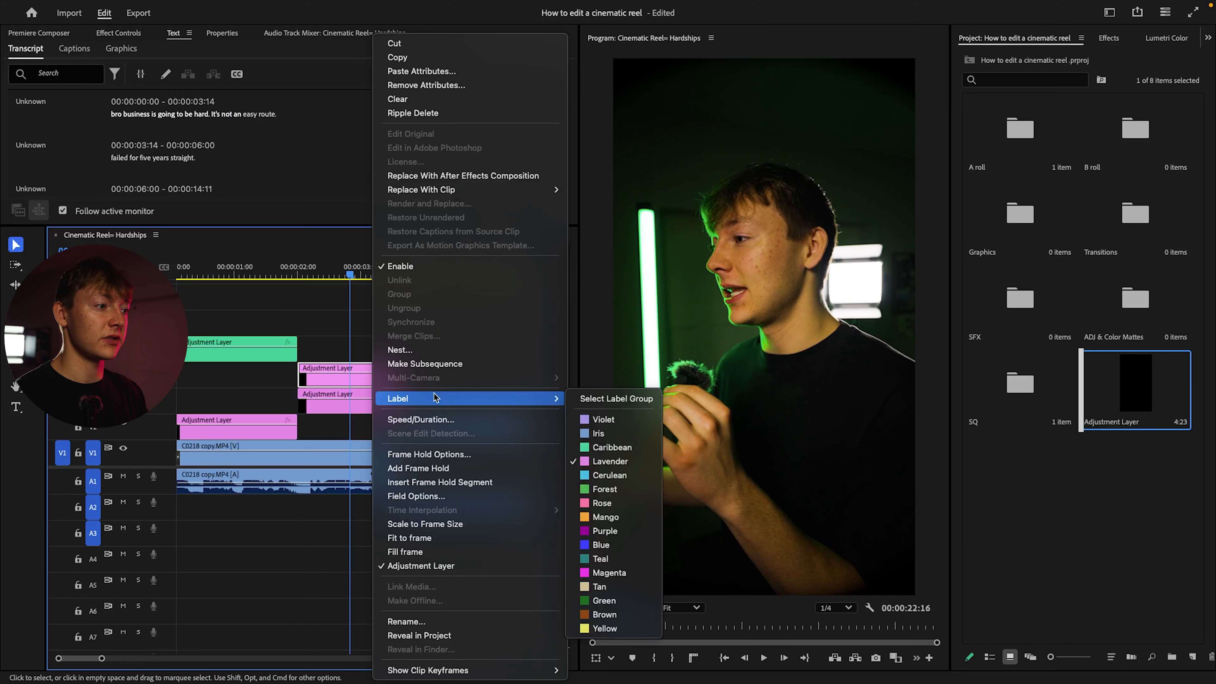
click(604, 462)
click(341, 406)
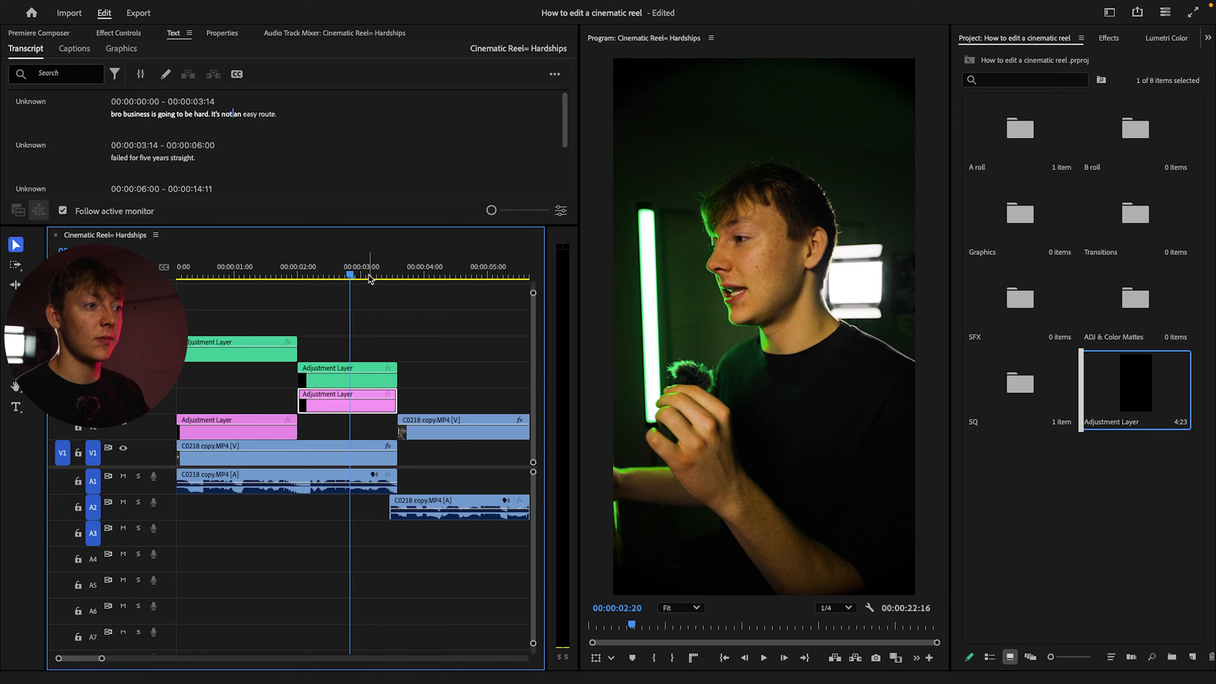
Add a short adjustment layer copy on V5 over the cut between the first two clips and label it Mango
key(space)
Play across the first cut to 00:00:05:00 and copy the Lavender adjustment layer onto V3 to span the second clip
key(space)
alt+drag(306, 401, 350, 353)
click(363, 358)
right_click(364, 361)
mouse_move(423, 400)
click(599, 516)
scroll(371, 359, up, 5)
drag(344, 353, 345, 356)
drag(323, 272, 169, 275)
key(space)
scroll(415, 331, left, 2)
click(418, 329)
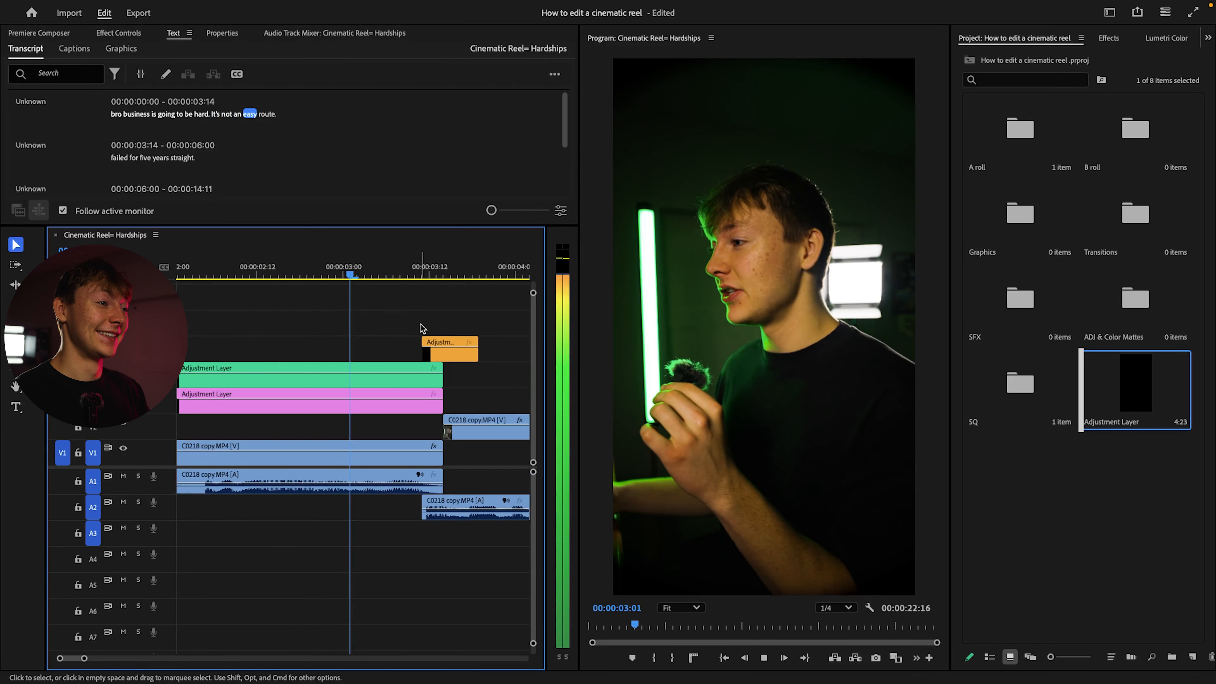
scroll(416, 343, down, 5)
key(space)
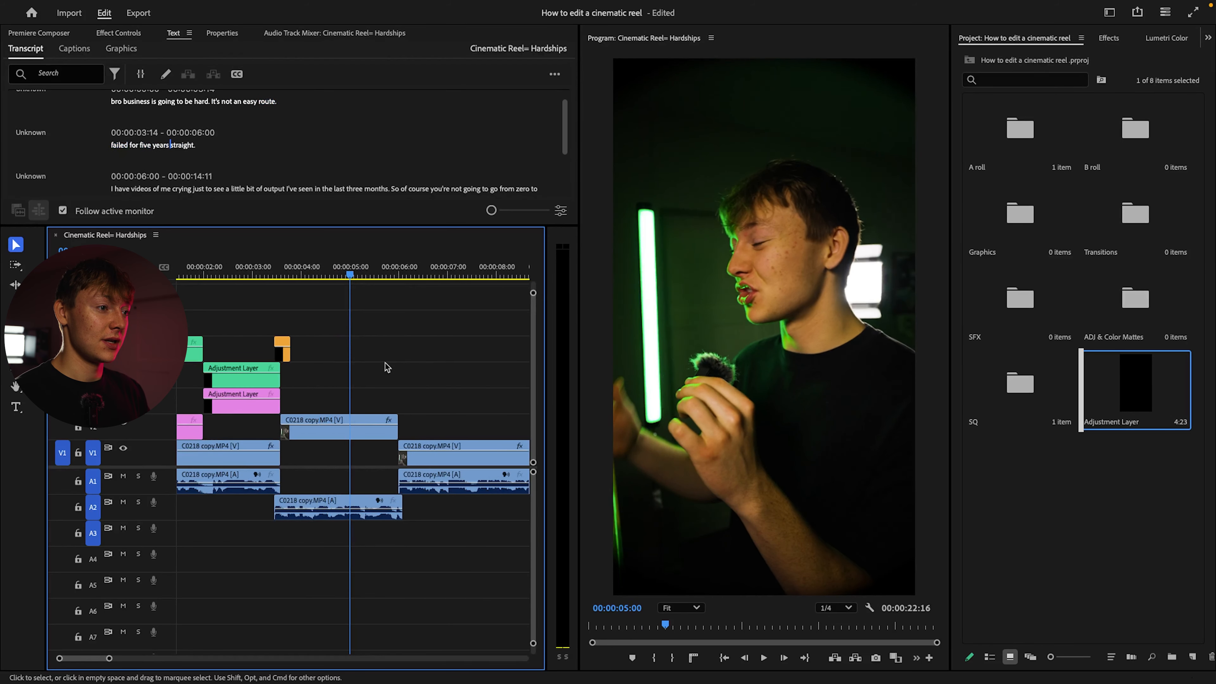
drag(247, 402, 404, 405)
right_click(331, 404)
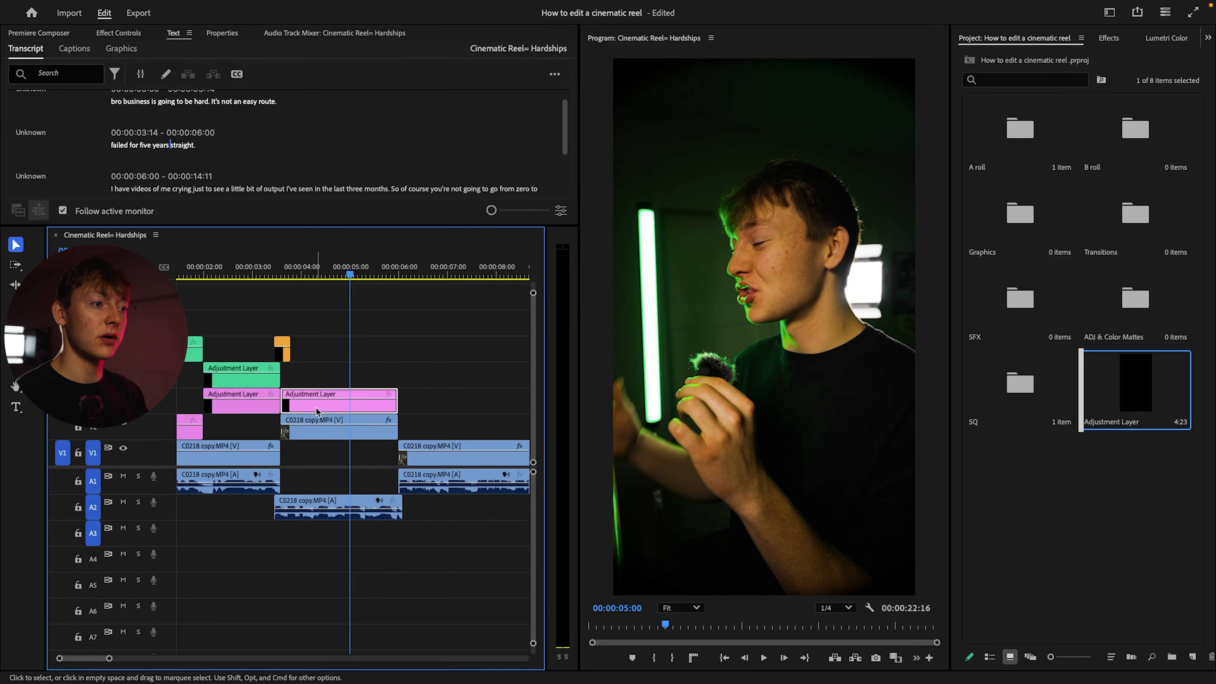
Label the adjustment layer over the second clip Yellow and play the sequence through that clip
mouse_move(479, 398)
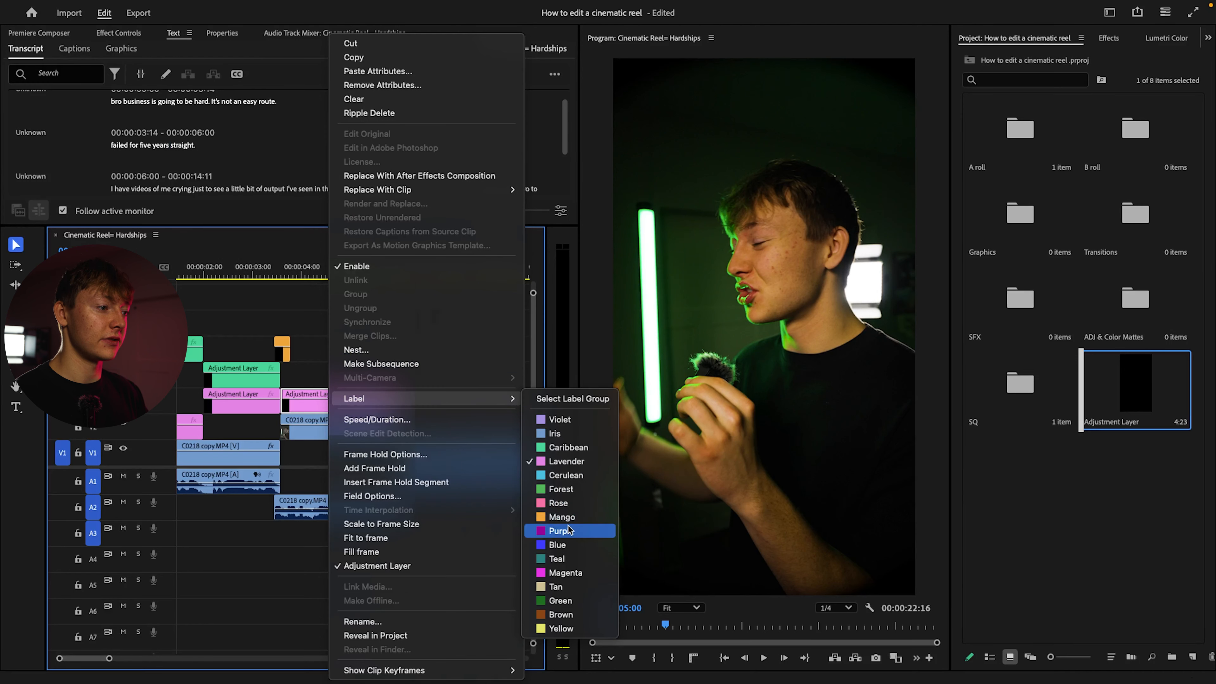
click(561, 628)
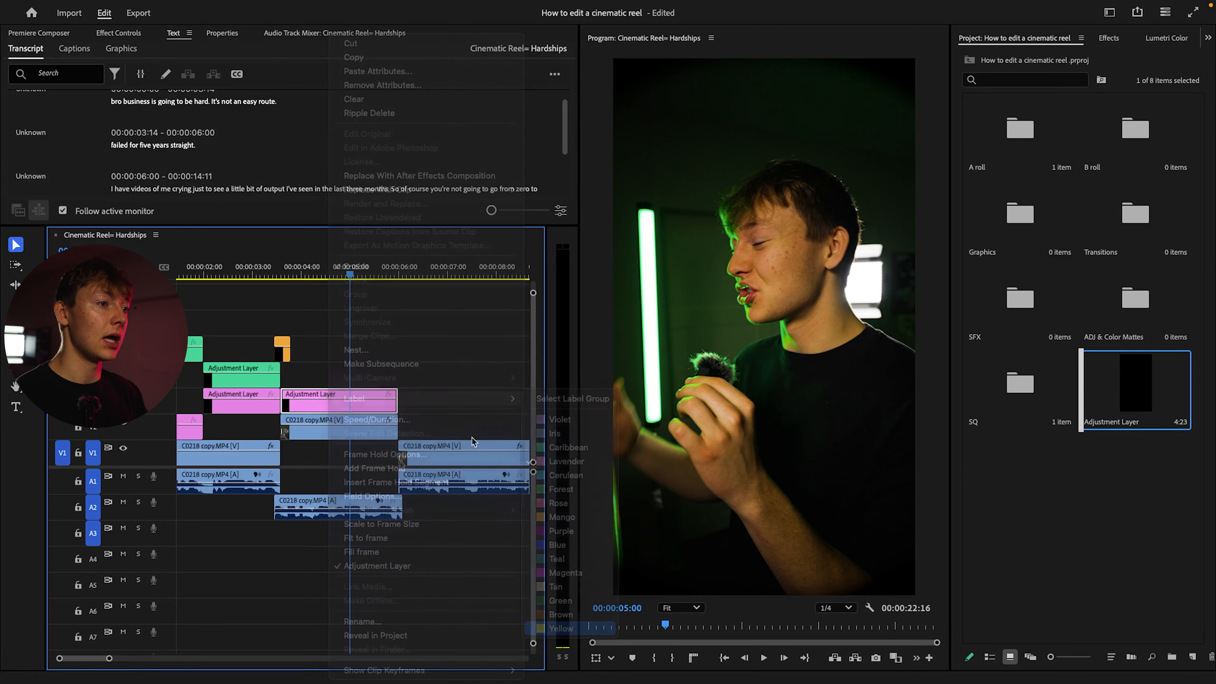
key(space)
click(439, 420)
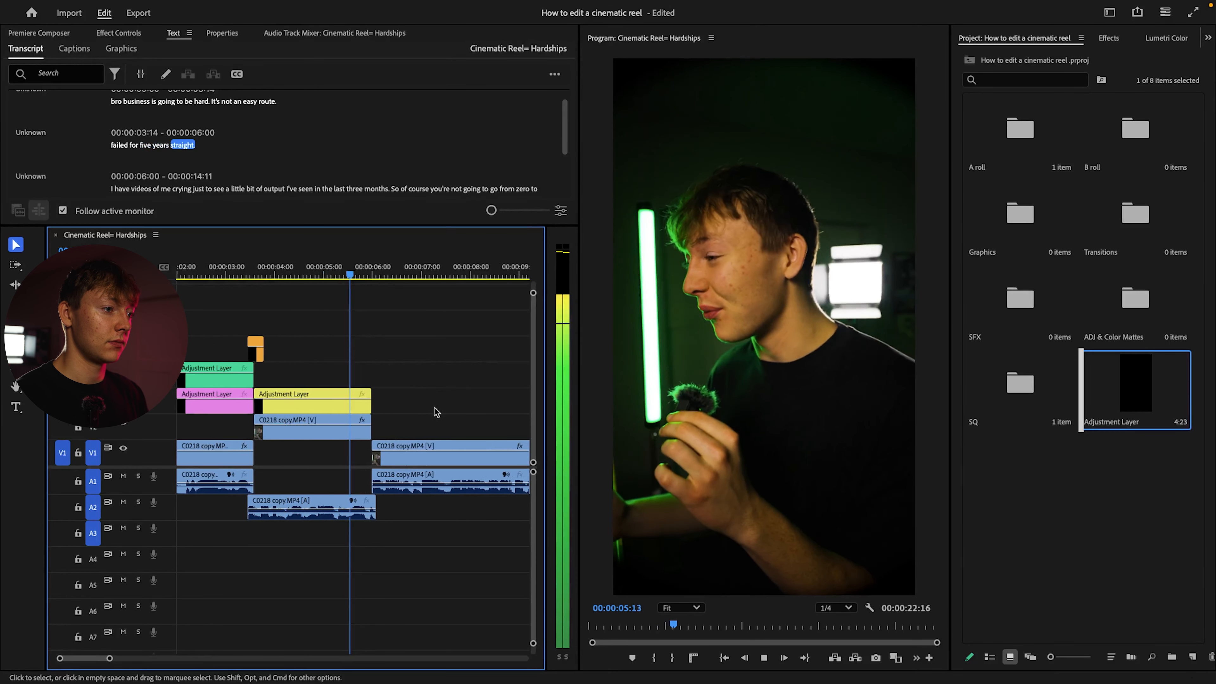
key(minus)
click(208, 269)
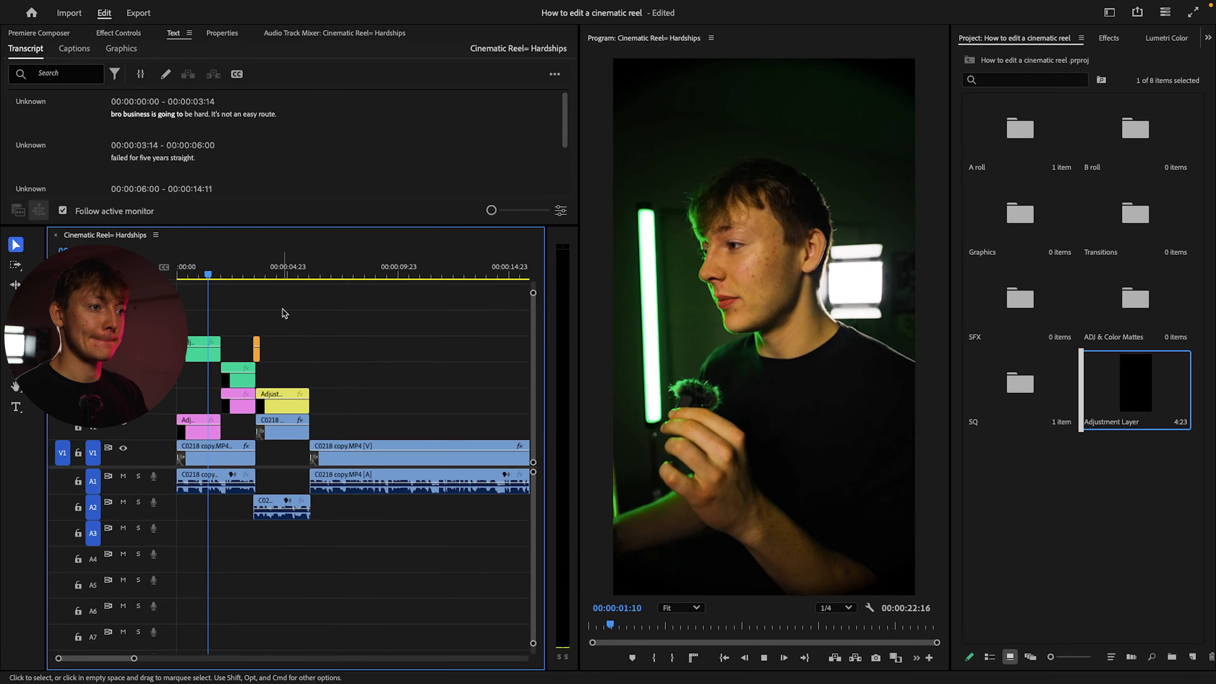
key(space)
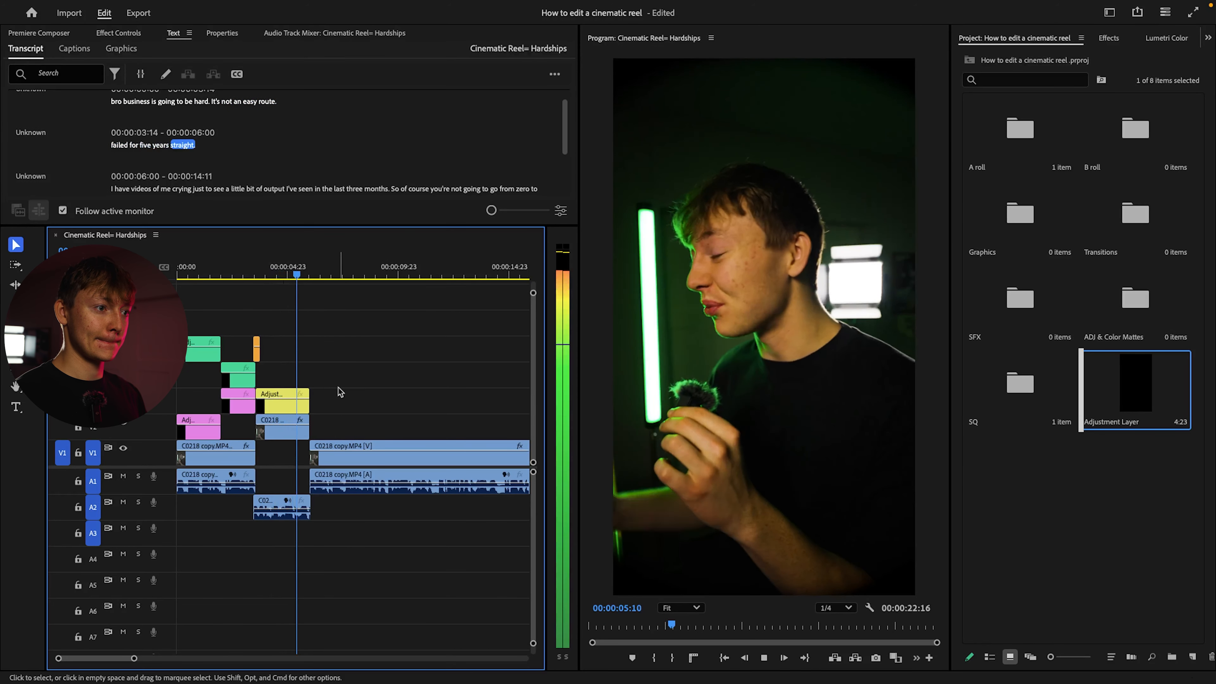
Copy the Yellow adjustment layer onto V2 above the third clip, starting at about 00:00:07:05, and play through it
drag(293, 405, 366, 423)
mouse_move(339, 284)
mouse_down()
mouse_move(309, 285)
mouse_move(339, 284)
mouse_up()
scroll(368, 385, up, 3)
click(331, 436)
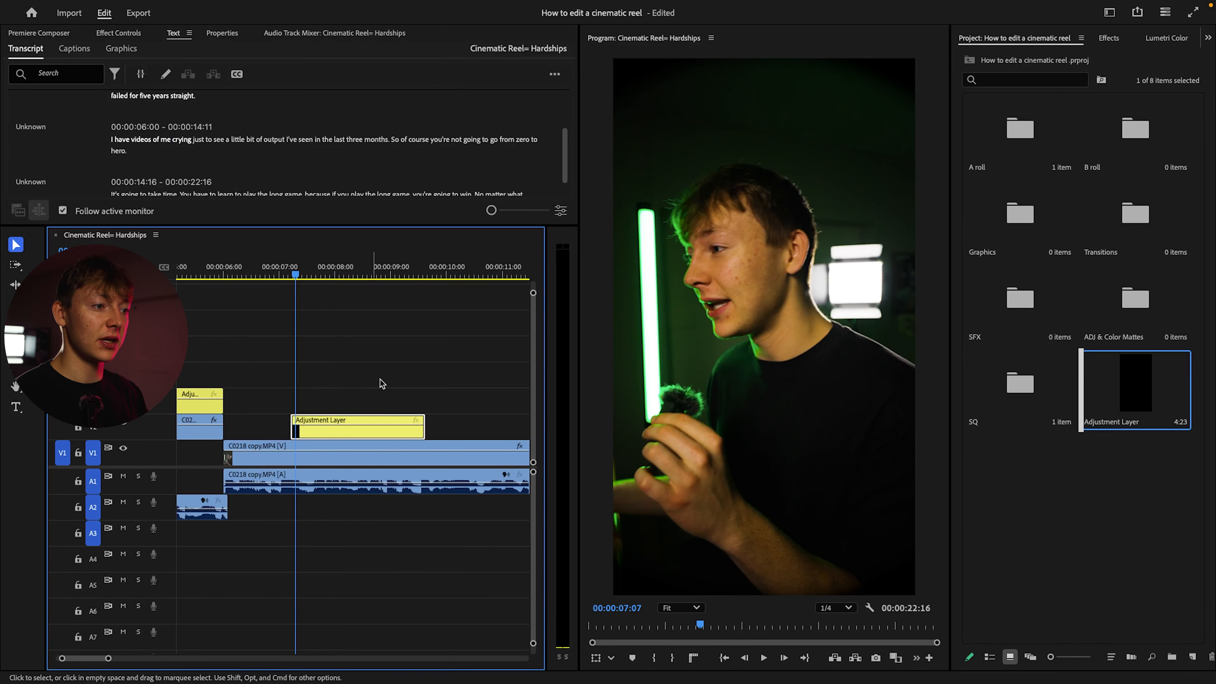
key(space)
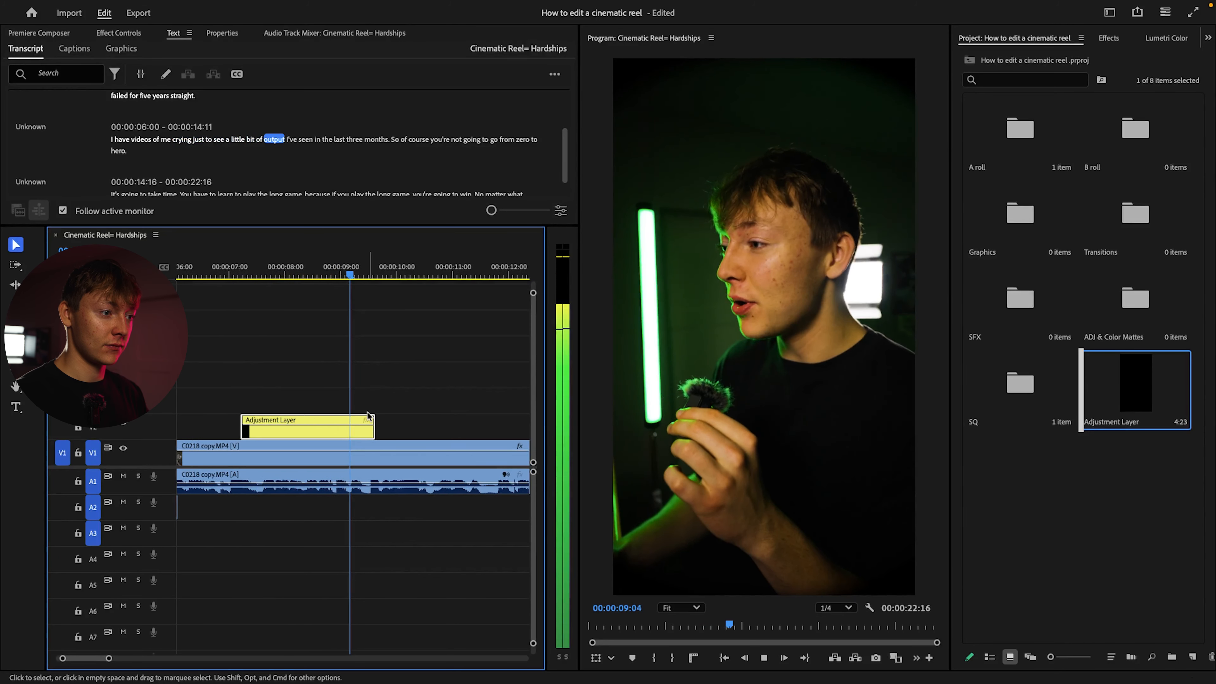
Play on to about 00:00:15:15 and add another copy of the Yellow adjustment layer on V2 from there
scroll(379, 416, down, 3)
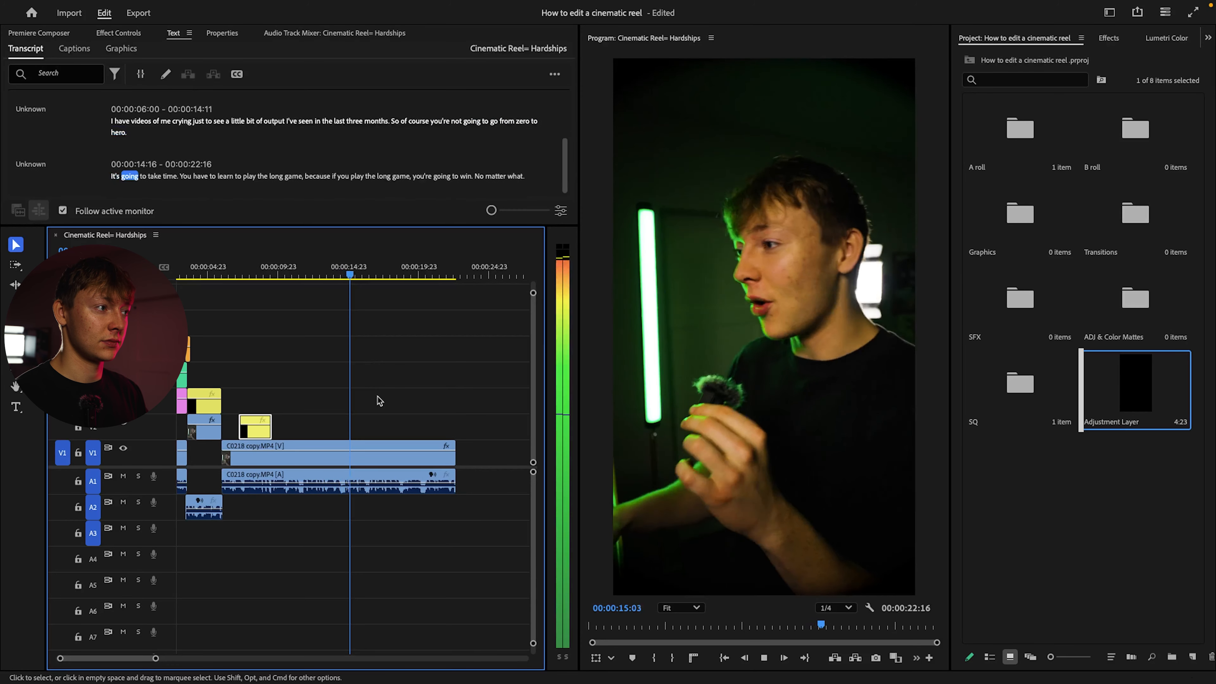
key(space)
alt+drag(255, 433, 373, 433)
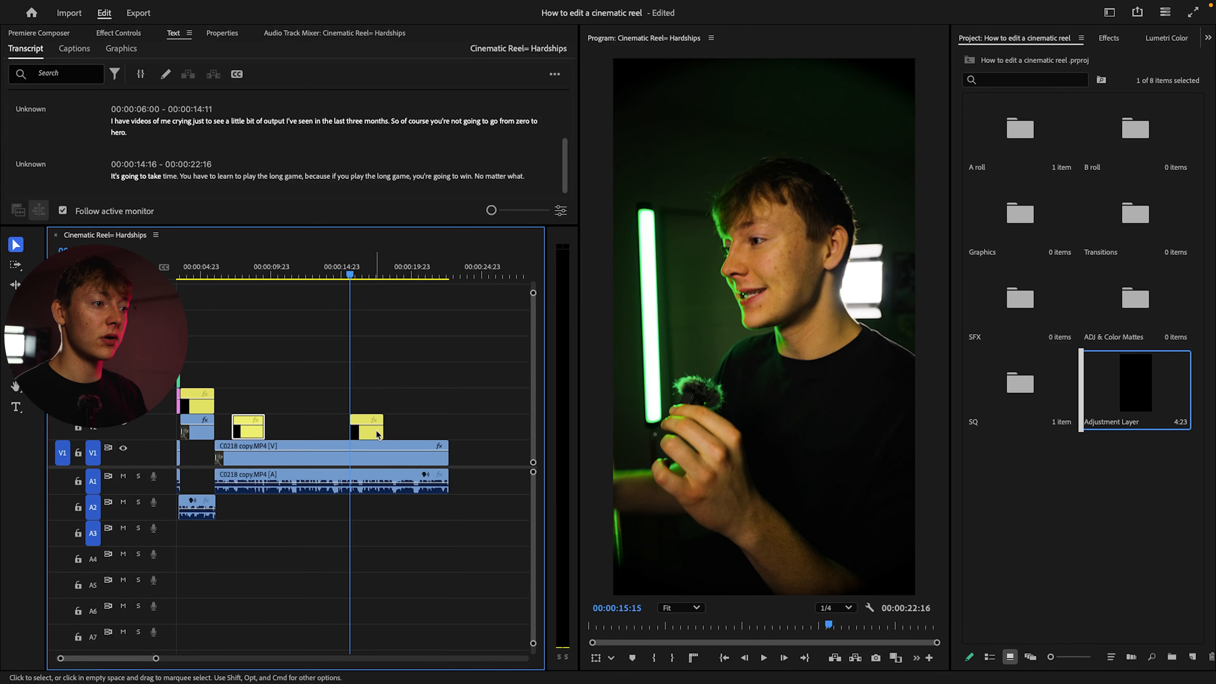
key(space)
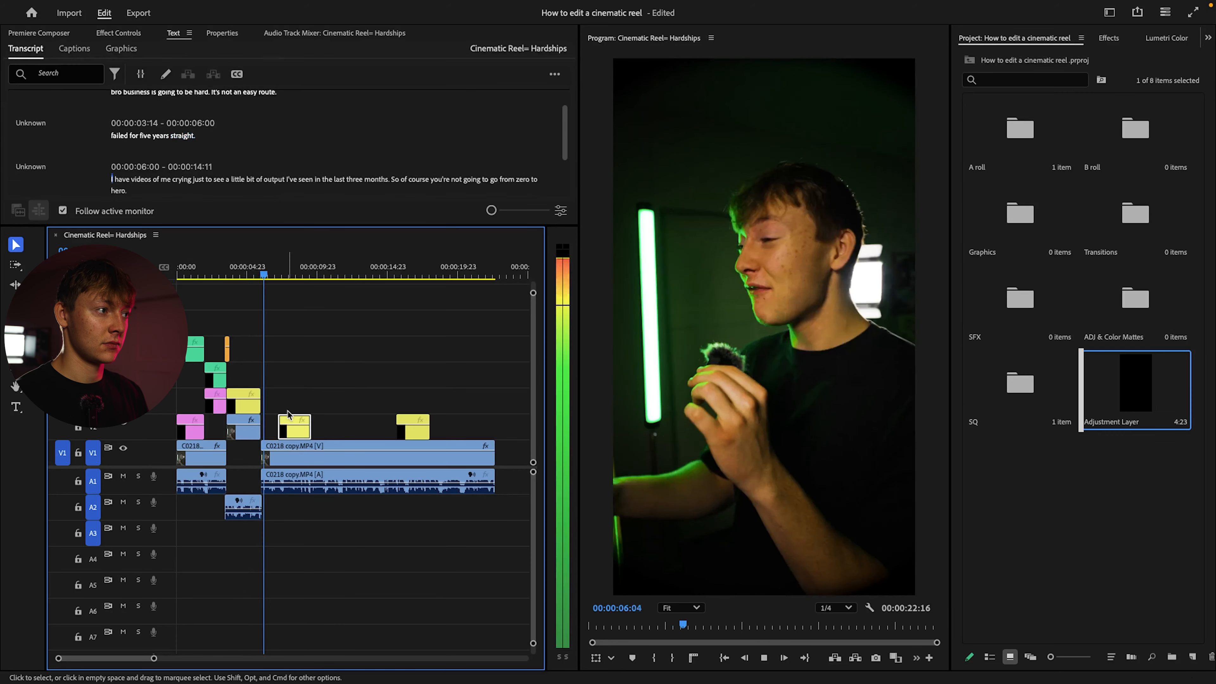
Split the third clip at 00:00:07:05, where the Yellow adjustment layer begins, and select its first part
key(space)
key(equal)
key(equal)
key(equal)
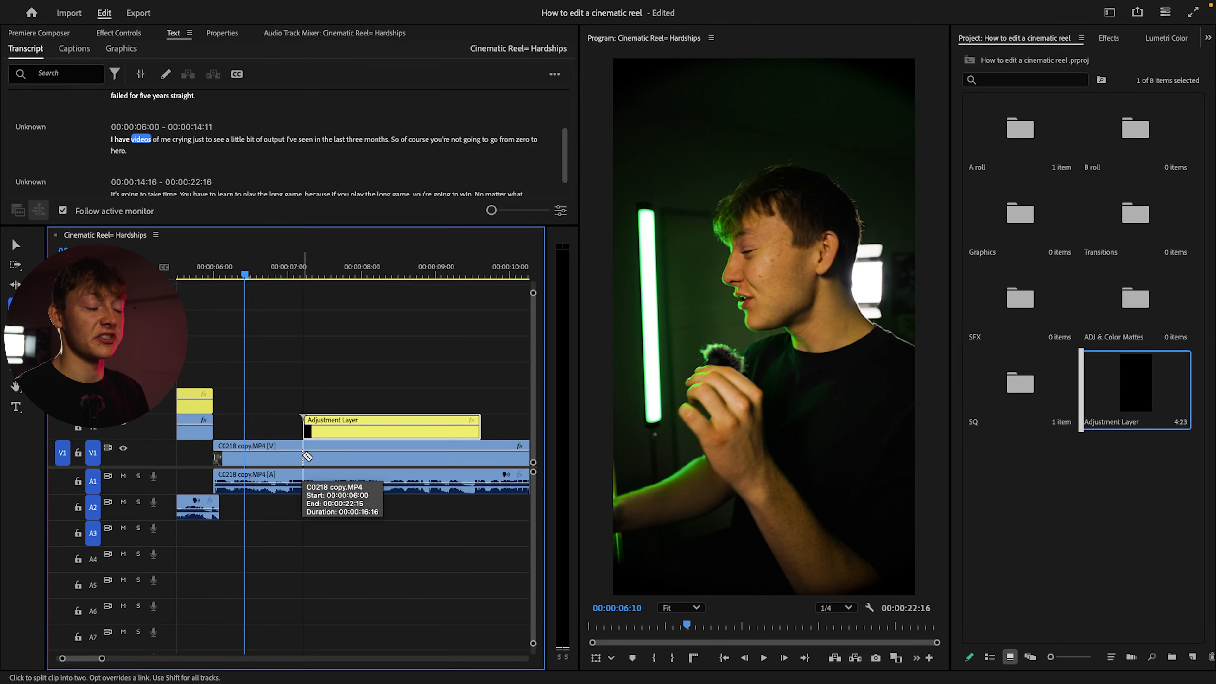
click(303, 457)
key(v)
click(262, 465)
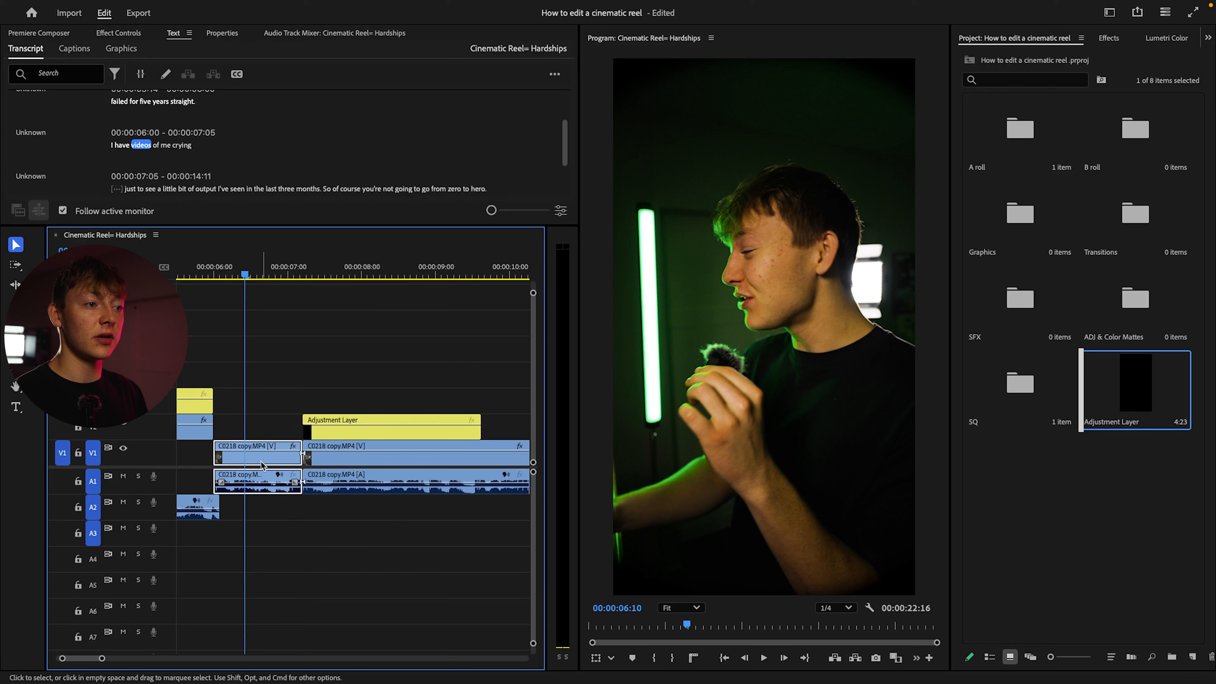
Apply the ET - 1. Cinematic B & W Lut preset to the segment from 00:00:06:00 to 00:00:07:05 and play it
click(1108, 38)
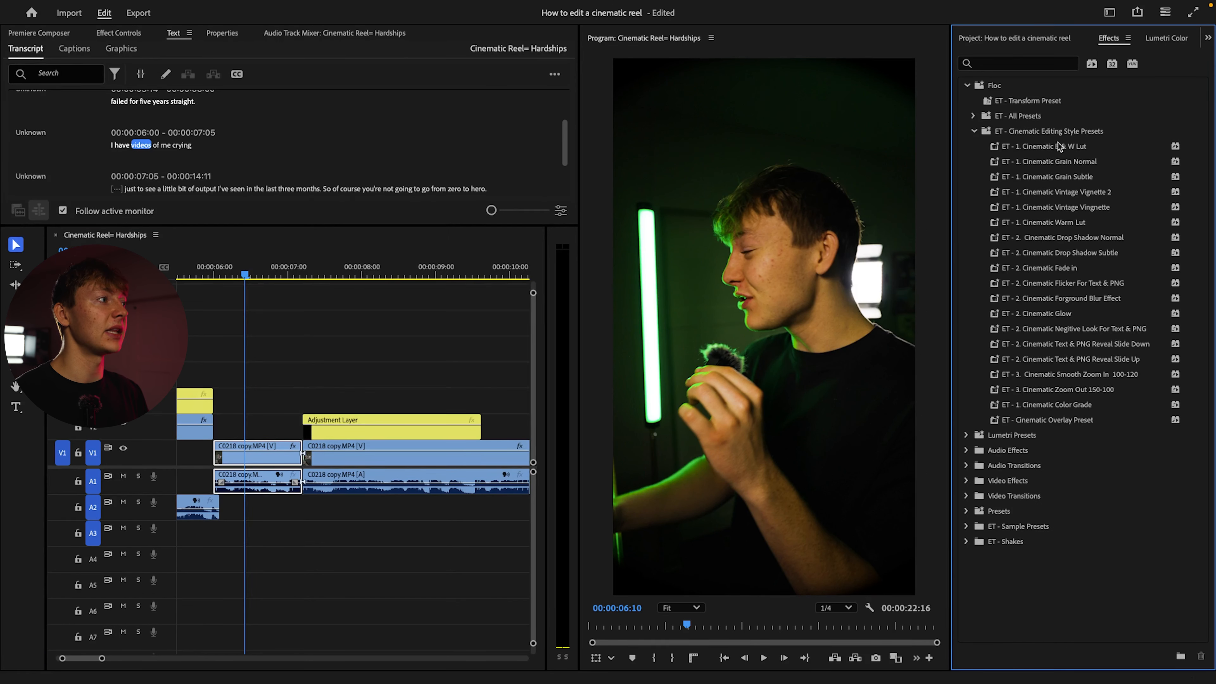
drag(1060, 146, 392, 321)
drag(259, 451, 261, 453)
drag(248, 274, 197, 278)
click(295, 345)
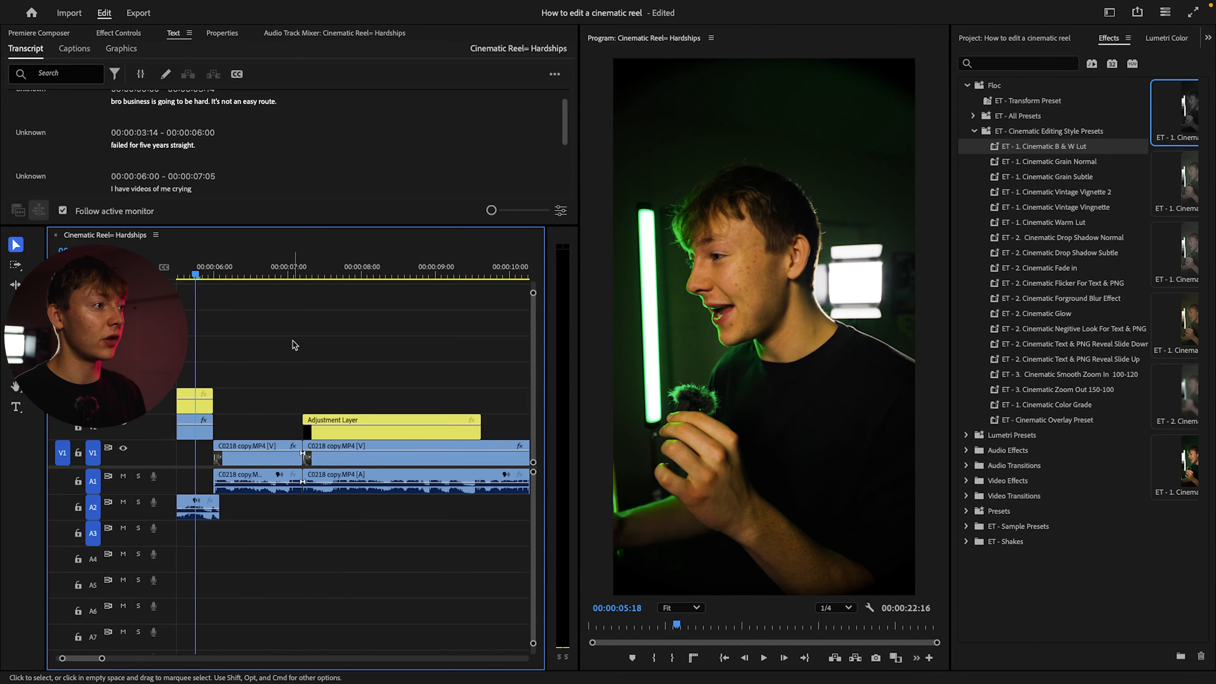
key(space)
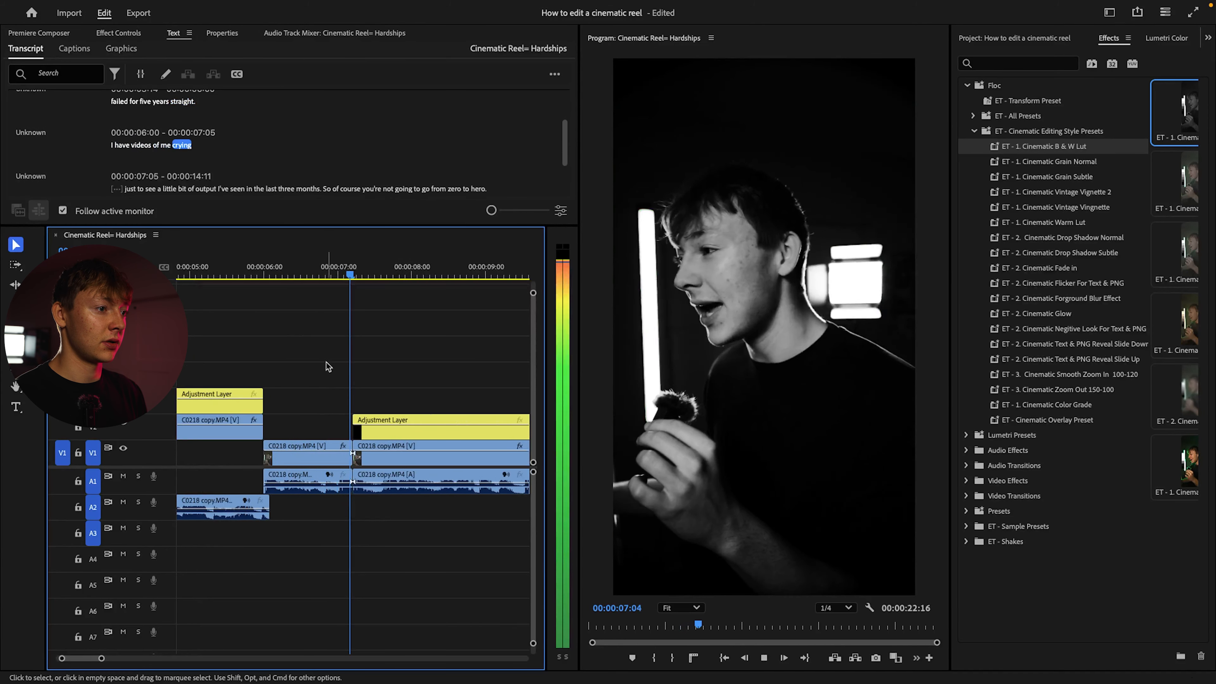
key(space)
Remove the ET - 1. Cinematic Color Grade Lumetri effect from the black-and-white segment and play it back
click(122, 32)
scroll(105, 132, down, 6)
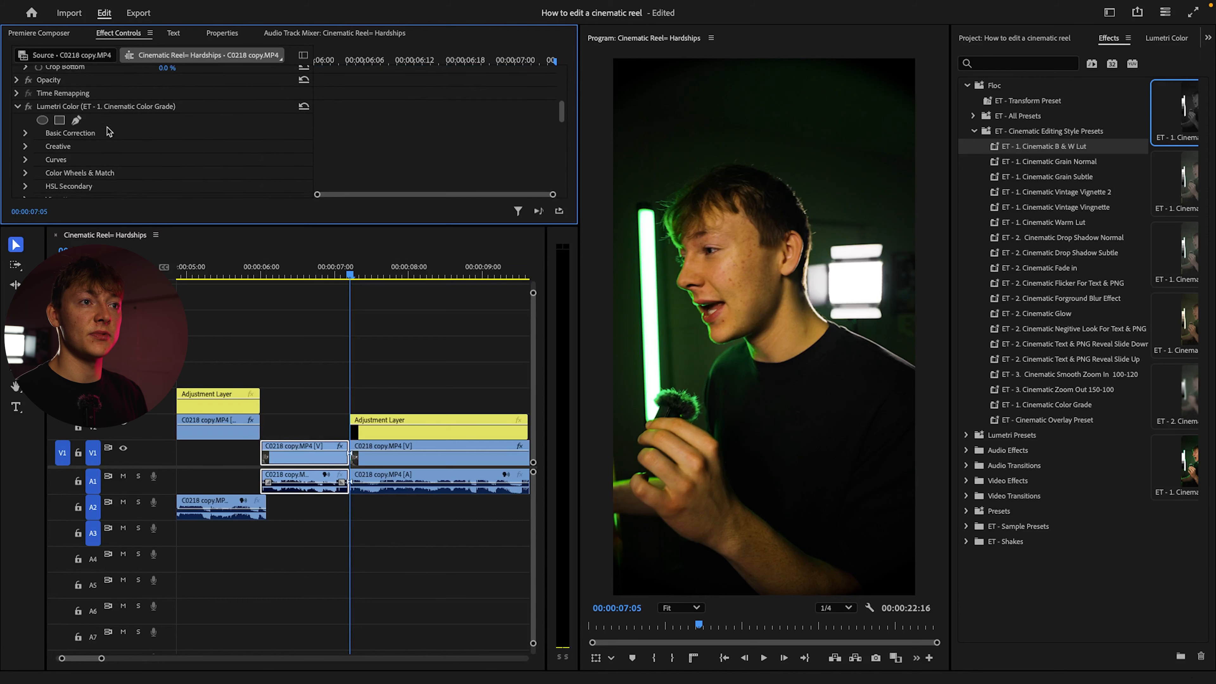
scroll(105, 132, down, 2)
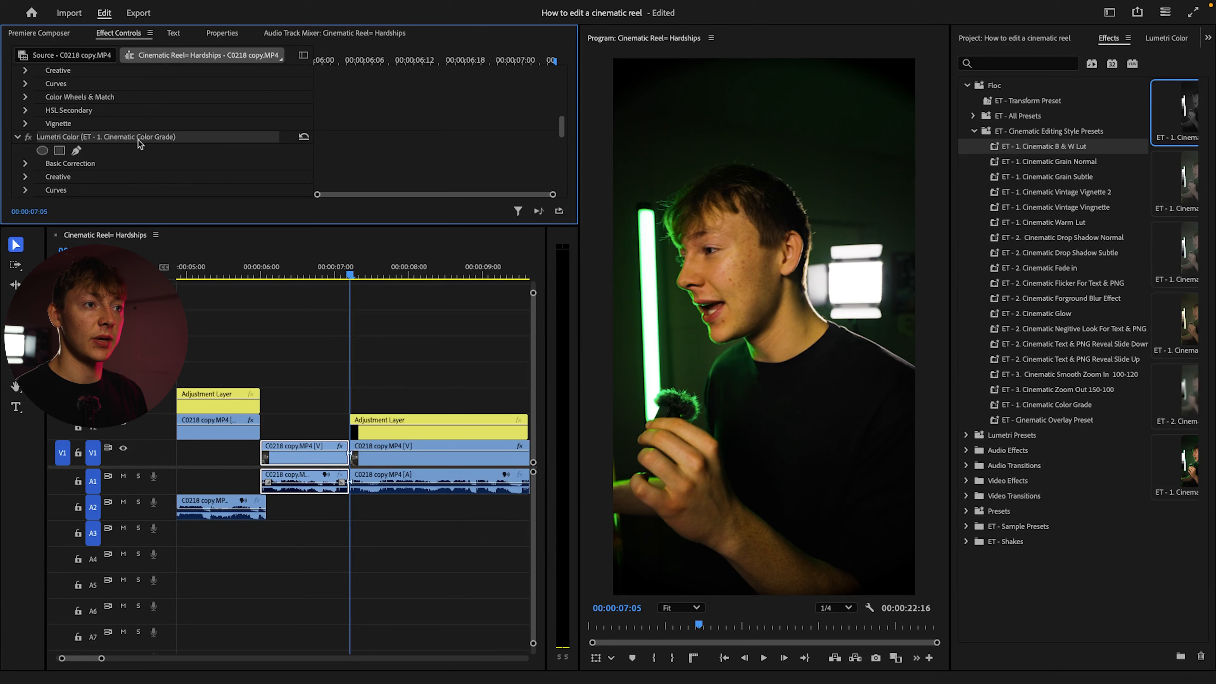
drag(356, 271, 298, 270)
scroll(115, 144, up, 8)
click(116, 149)
key(Delete)
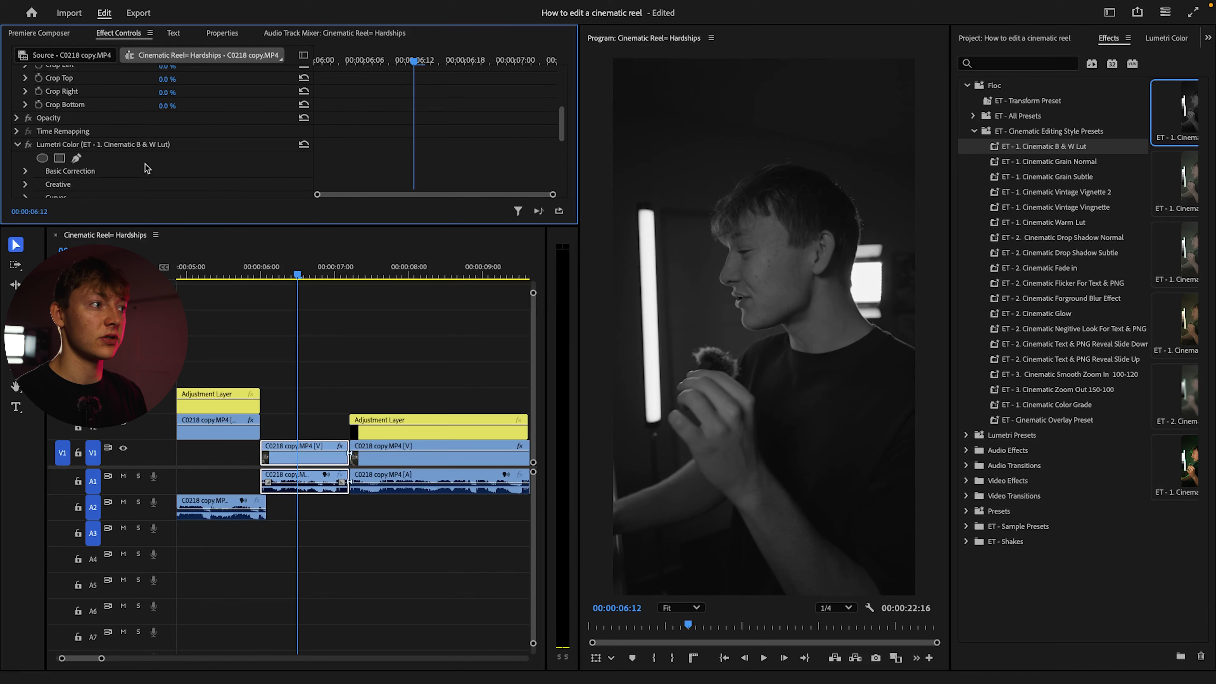
scroll(187, 162, down, 3)
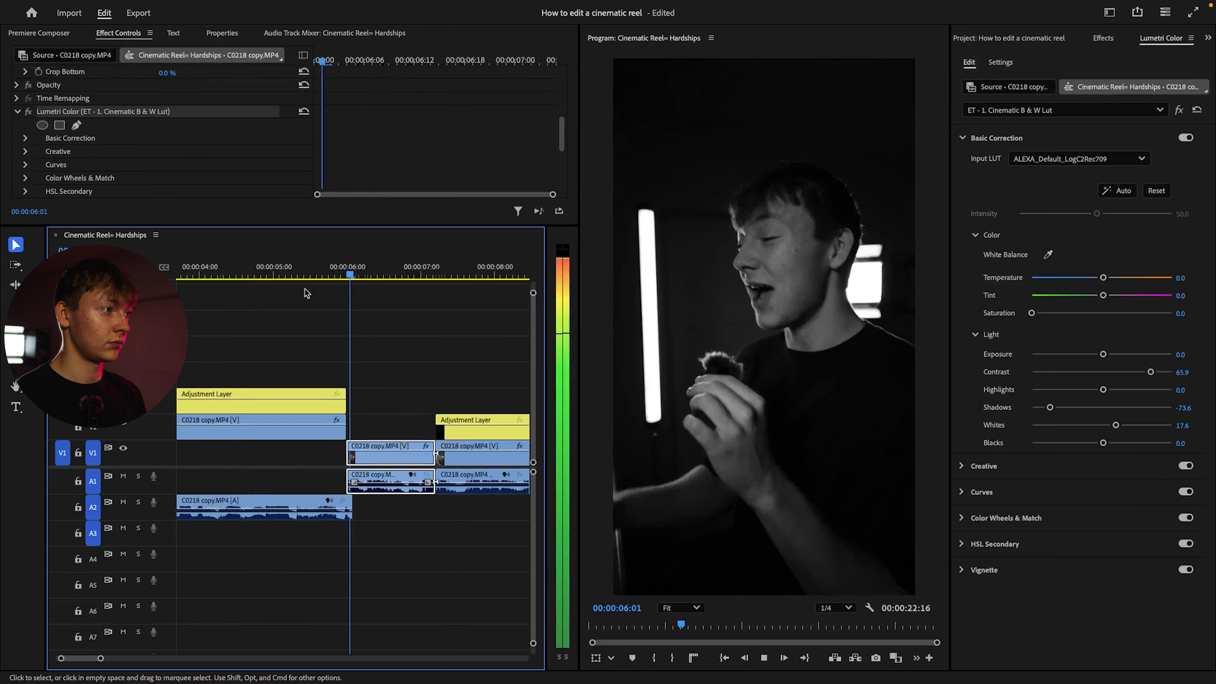
click(384, 338)
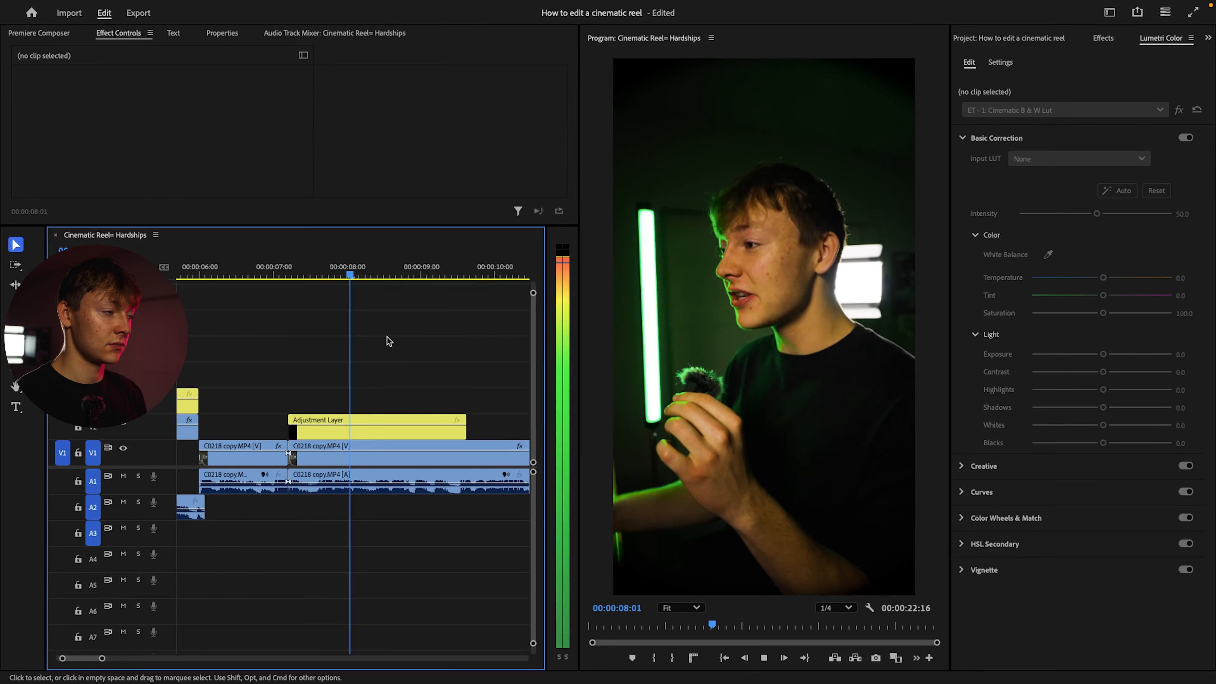
Add an adjustment layer copy on V4 spanning the gap between the two Yellow V2 layers and label it Caribbean
key(minus)
key(minus)
drag(258, 430, 425, 376)
drag(297, 377, 291, 377)
click(358, 381)
right_click(380, 382)
mouse_move(397, 399)
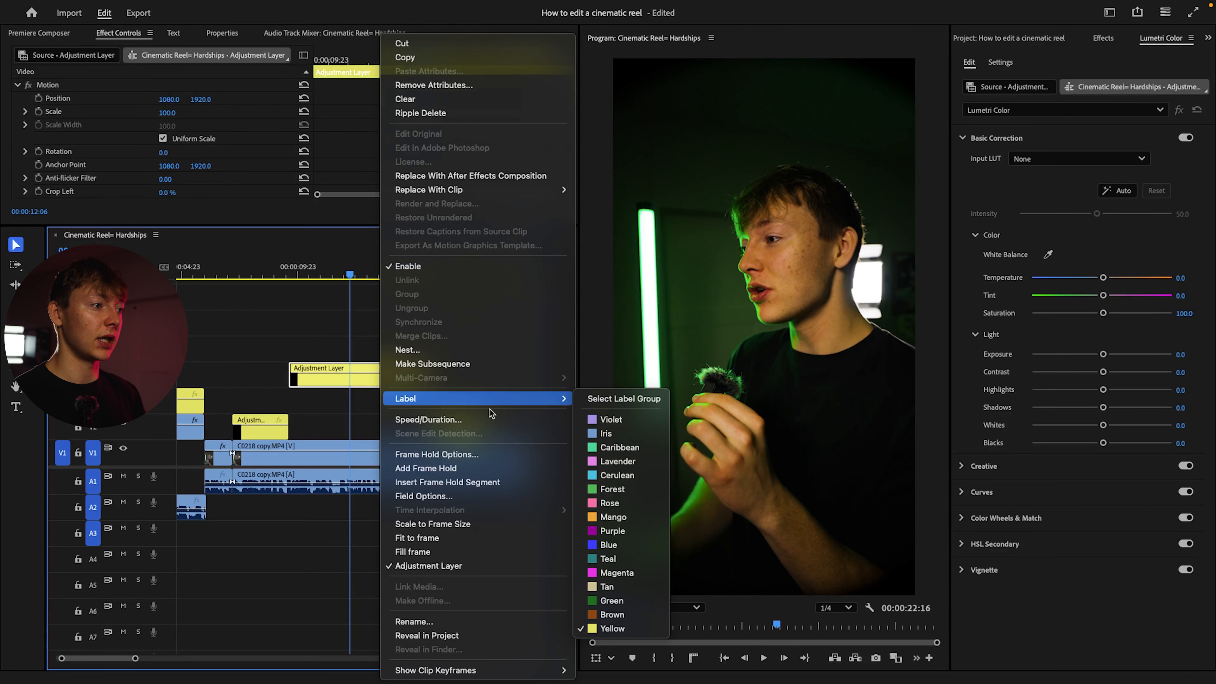
click(601, 443)
click(481, 341)
Play the rest of the reel to its end and return to the start
key(space)
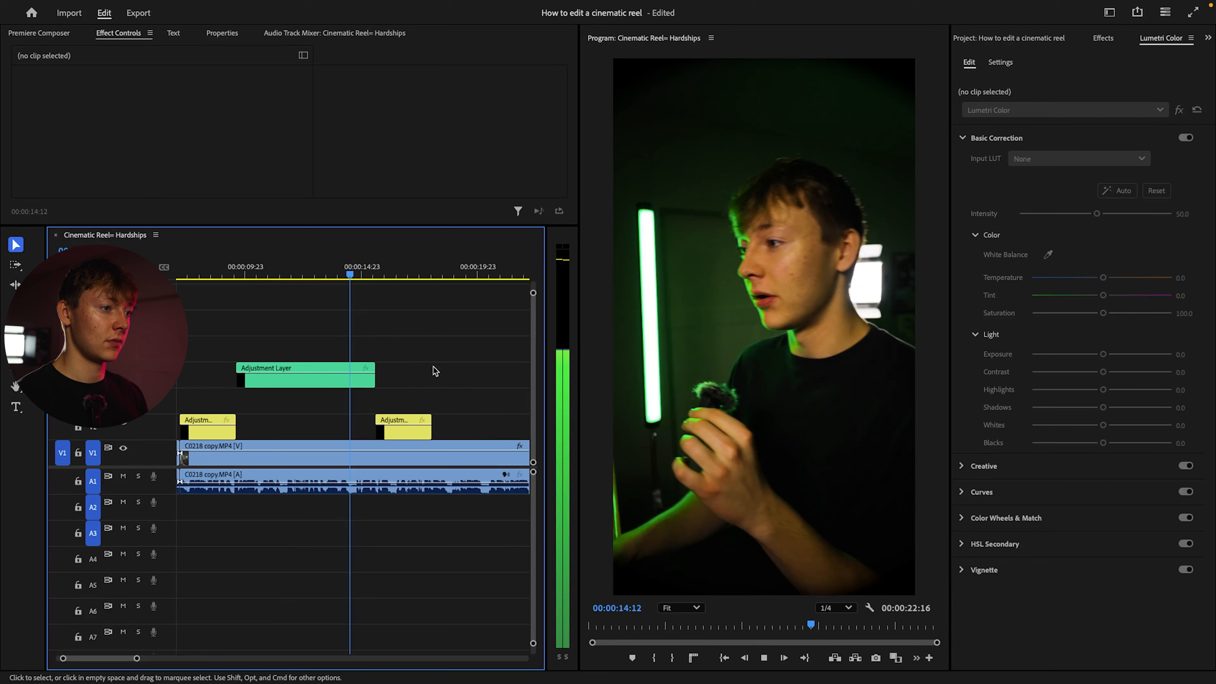
key(minus)
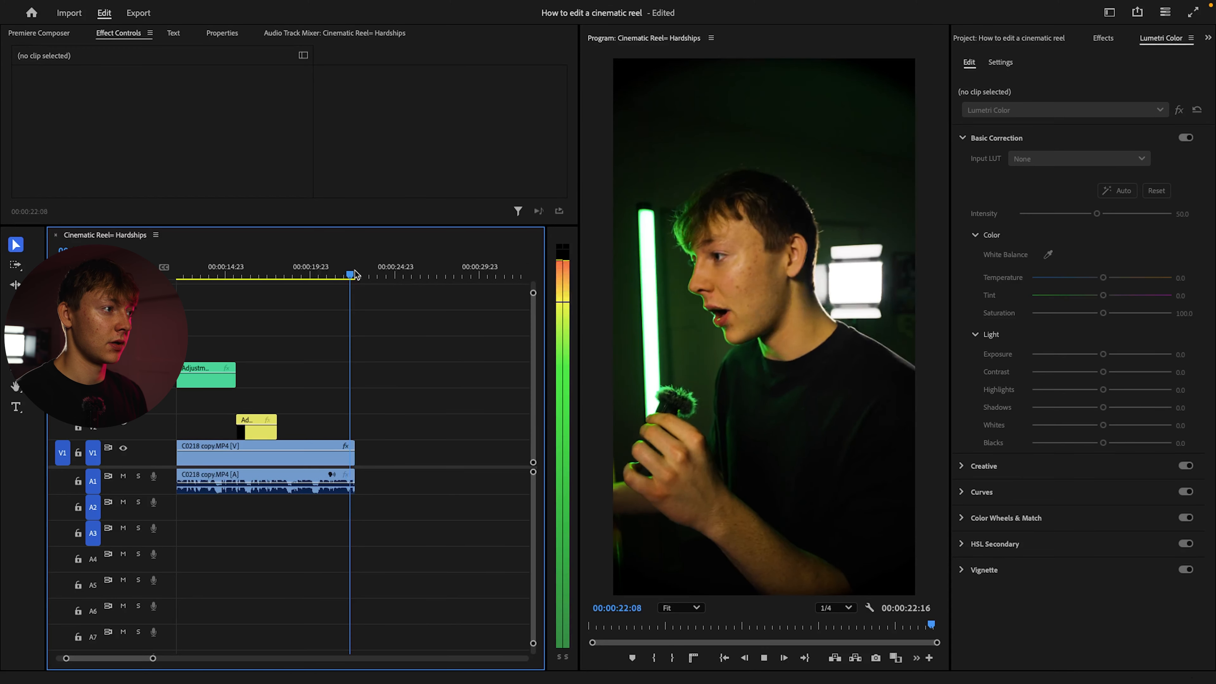
key(Home)
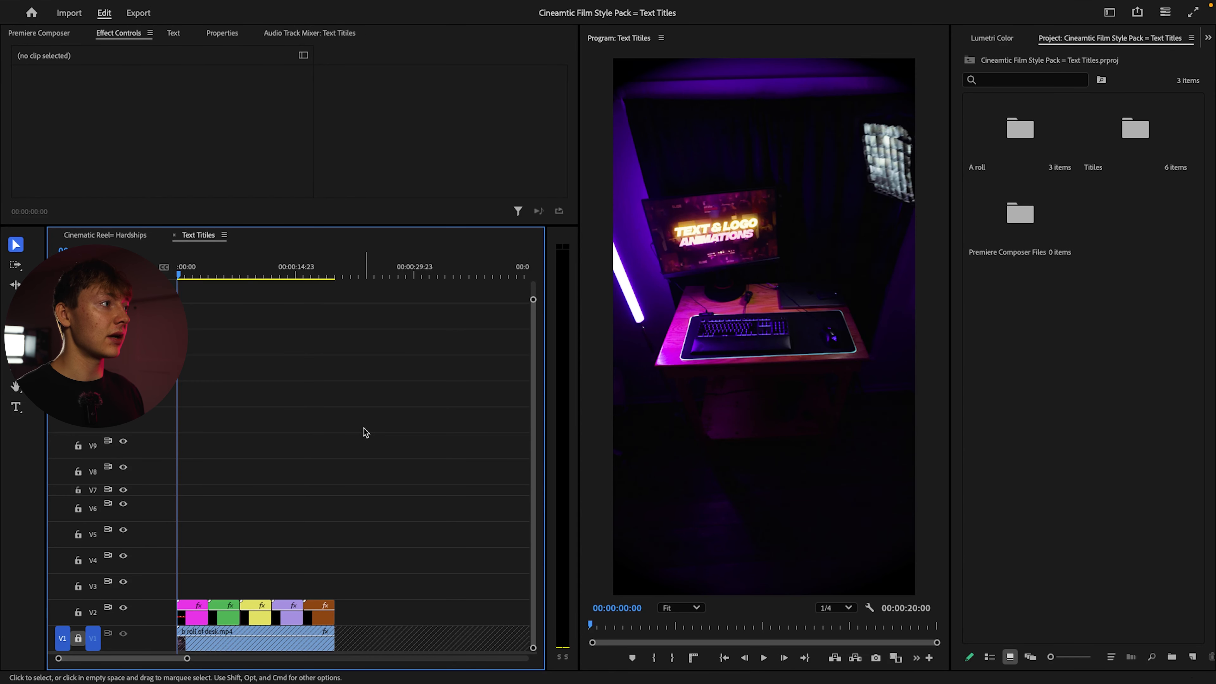
Play the Text Titles sequence to preview its animated text layouts
key(space)
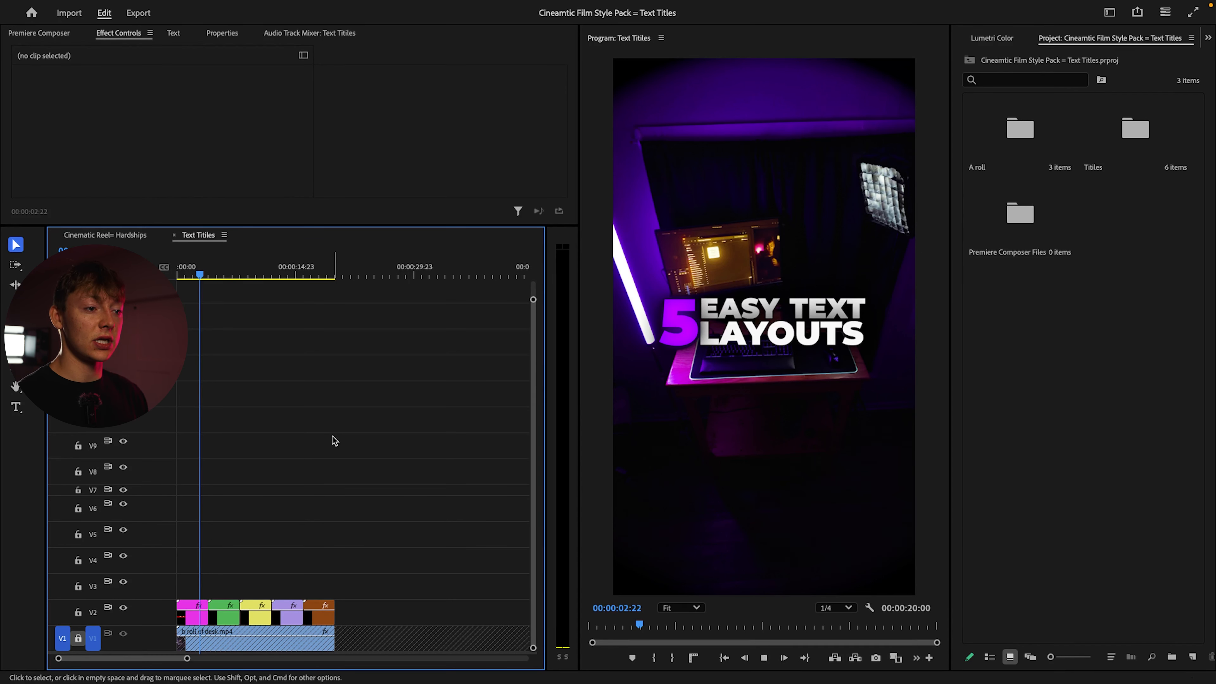
key(space)
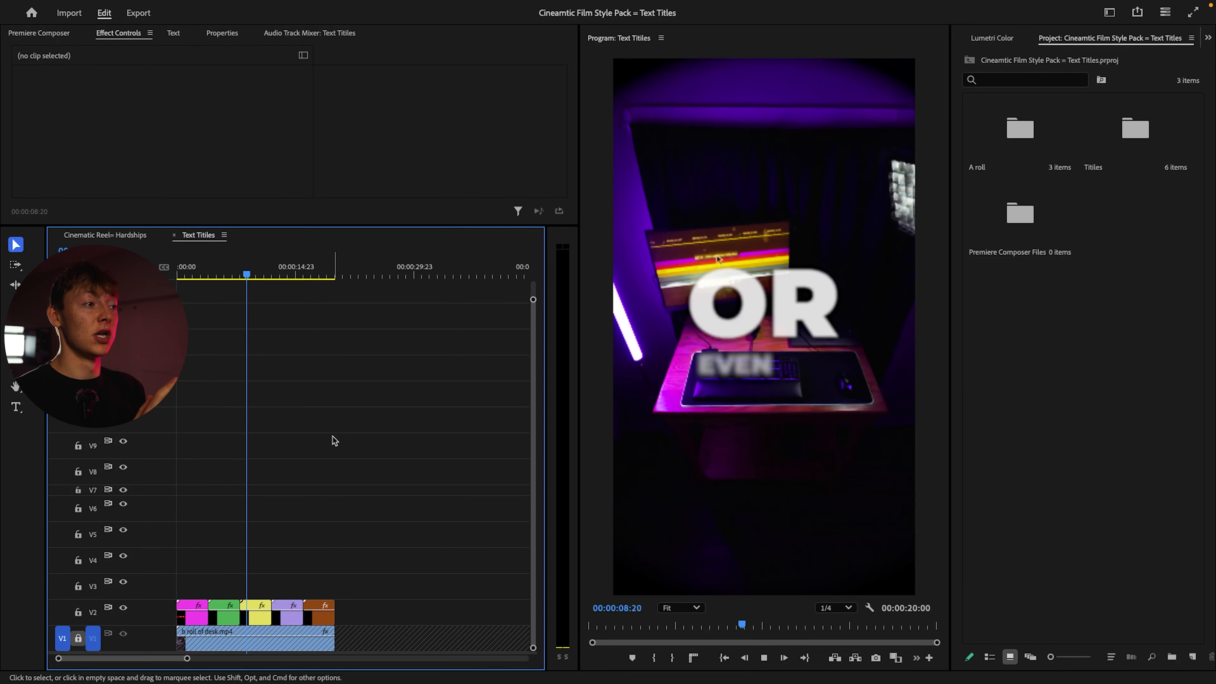
key(space)
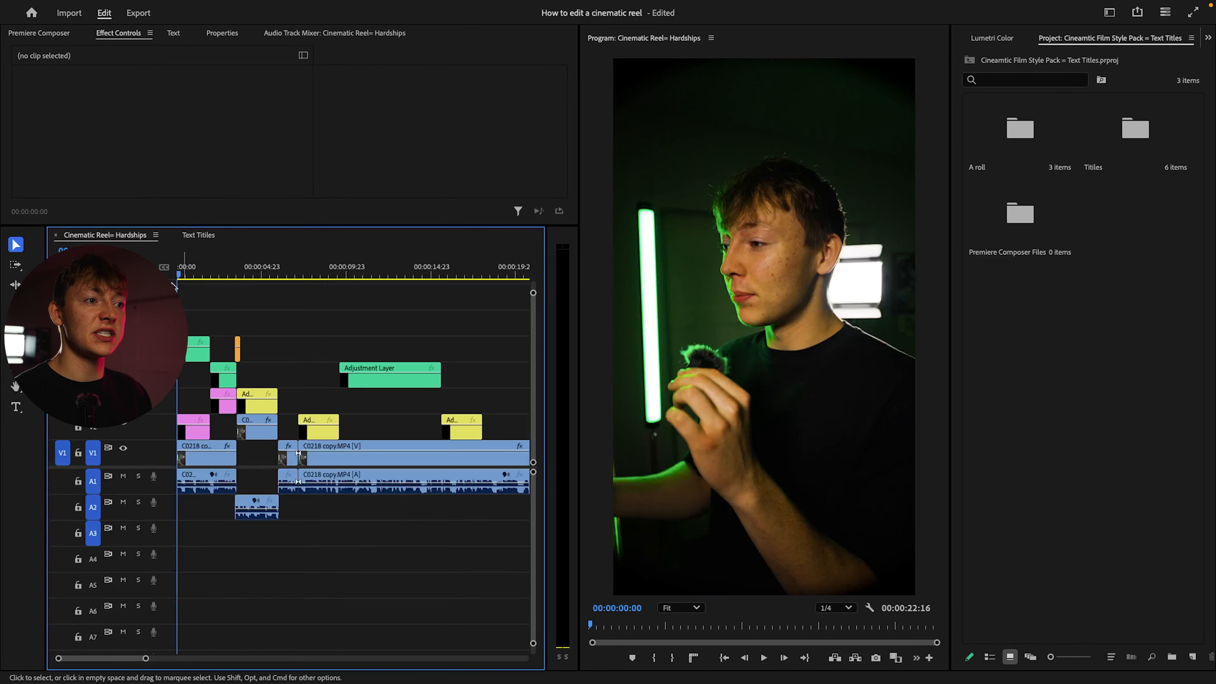
Play the opening of the Cinematic Reel= Hardships sequence to judge where text belongs
key(space)
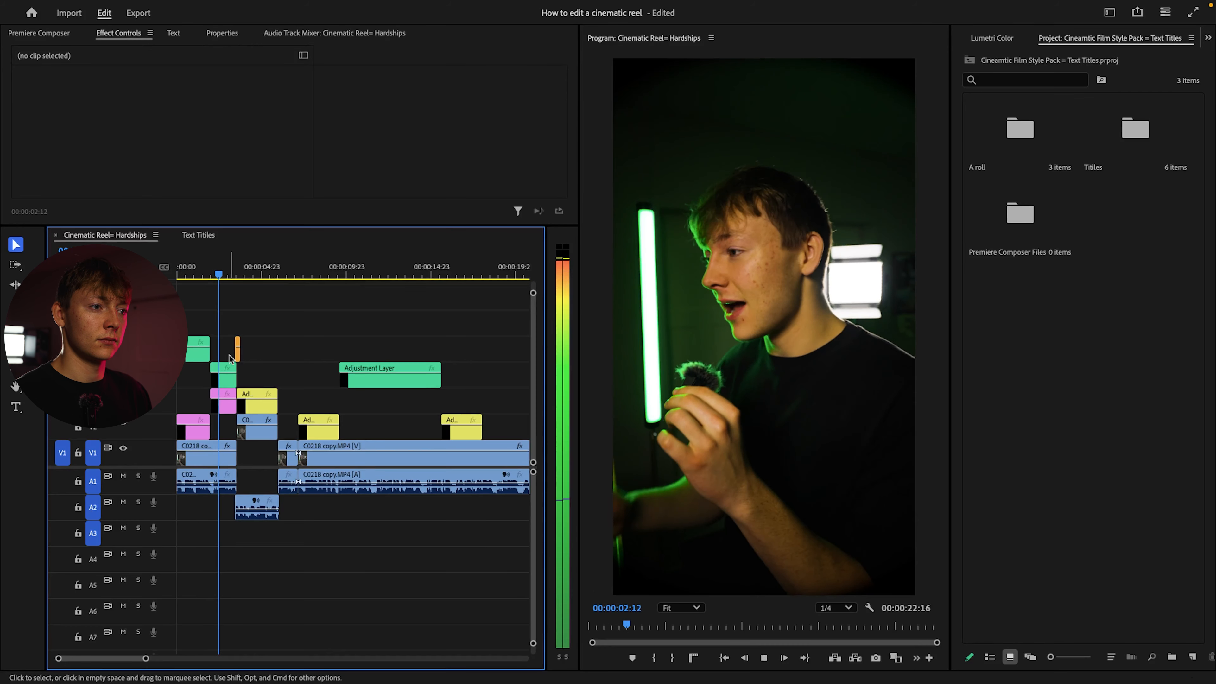
key(=)
key(=)
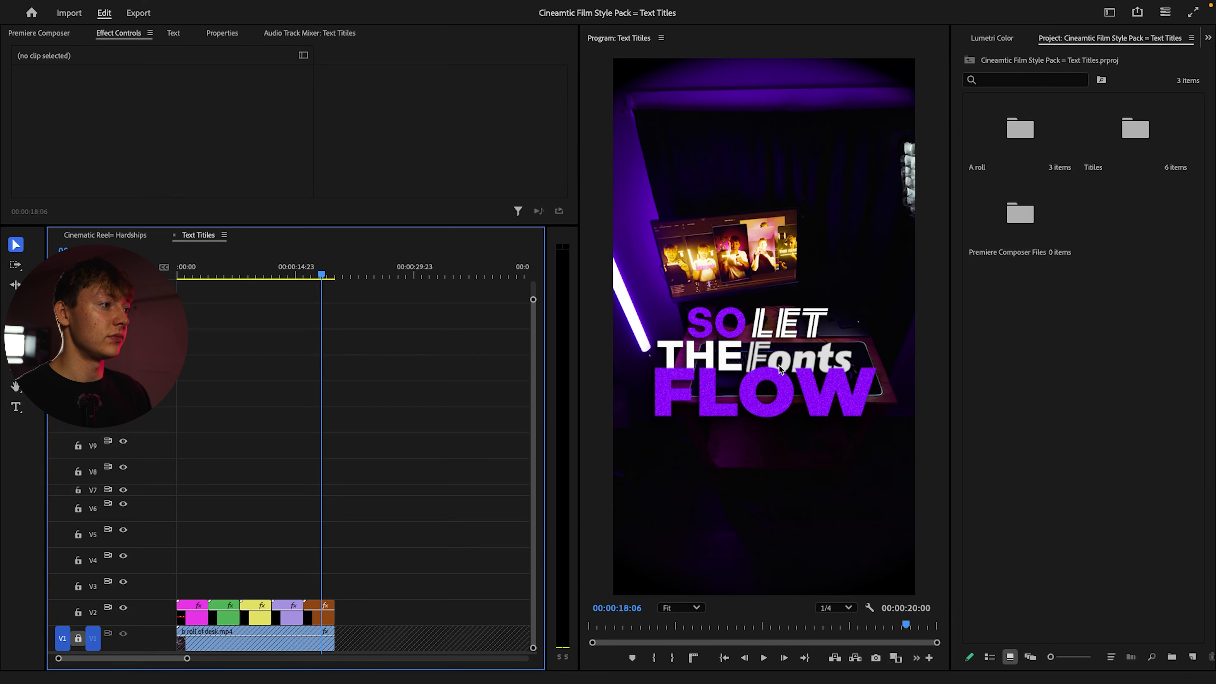
Preview the styles in Text Titles and copy the brown Fith Text Style clip to V6 at the reel's start
drag(326, 277, 177, 276)
key(space)
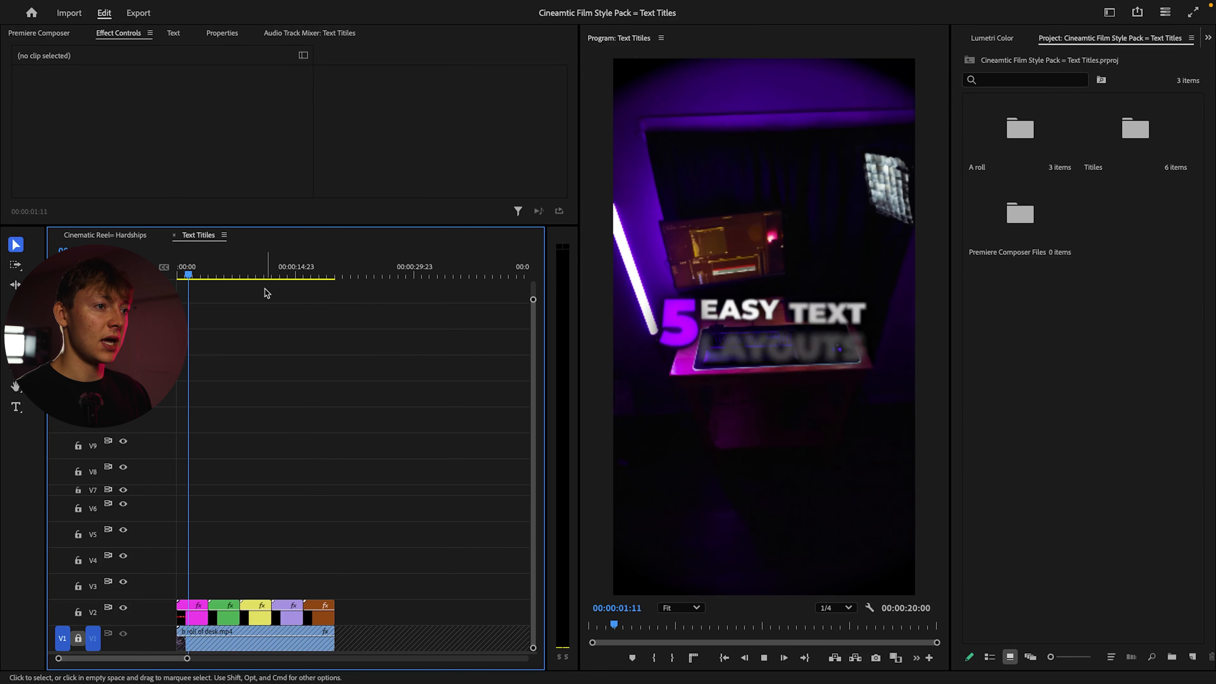
drag(193, 275, 226, 273)
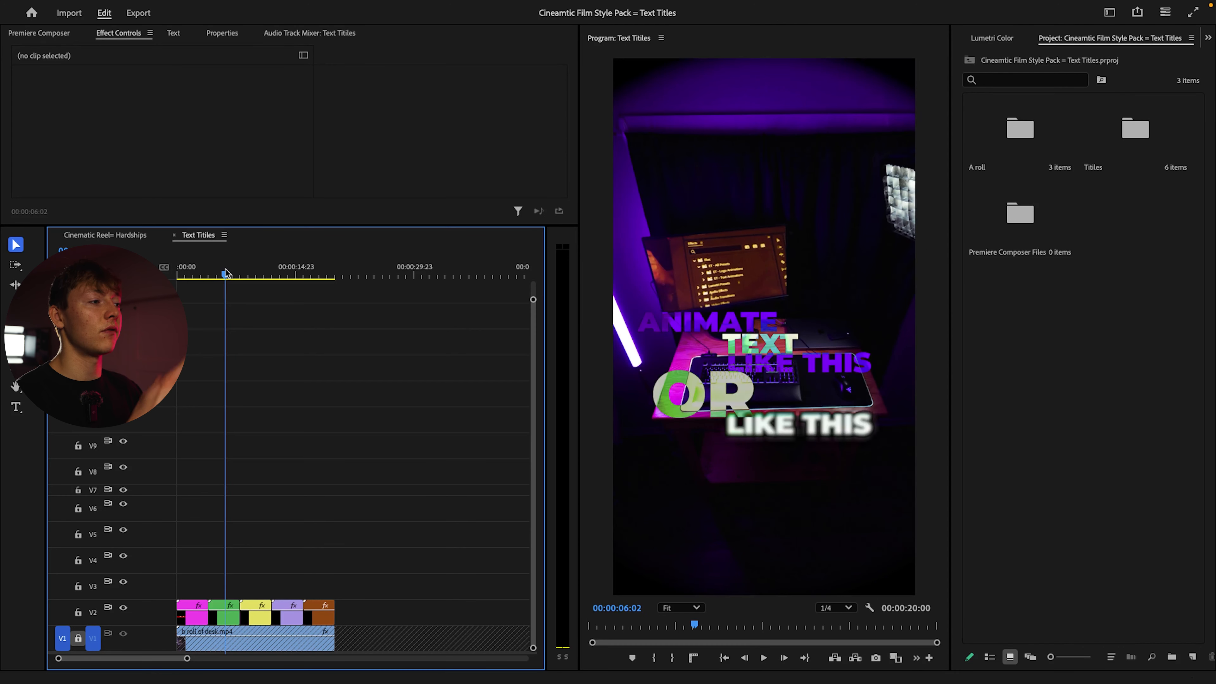
drag(227, 273, 314, 276)
drag(323, 620, 201, 317)
Delete the Caribbean adjustment layers on V5 and V4, the Lavender layer on V3 and the Mango layer from the reel's opening
click(213, 357)
key(Delete)
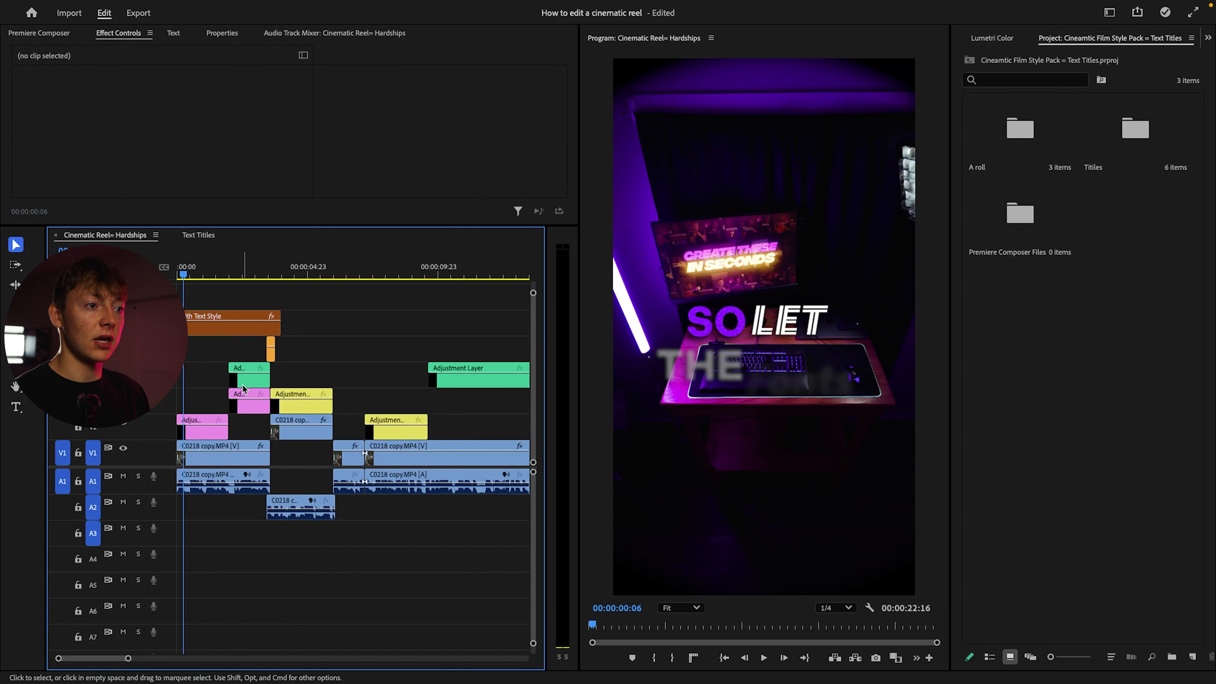
click(247, 382)
key(Delete)
click(249, 401)
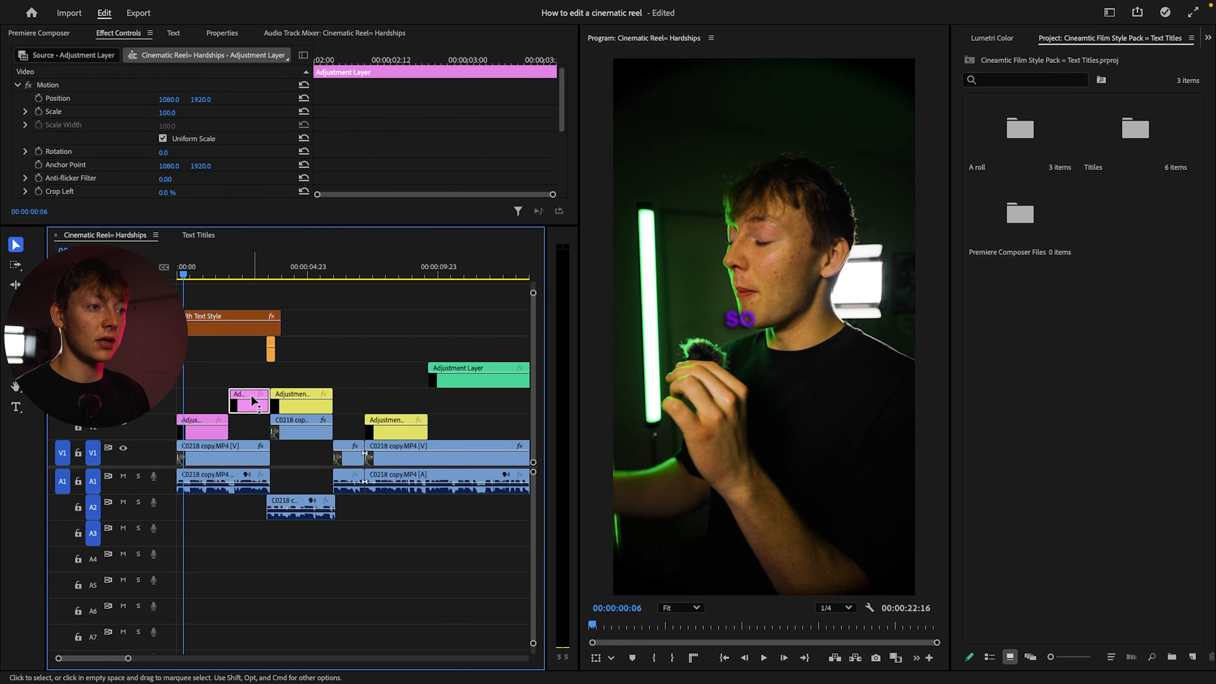
key(Delete)
click(271, 349)
key(Delete)
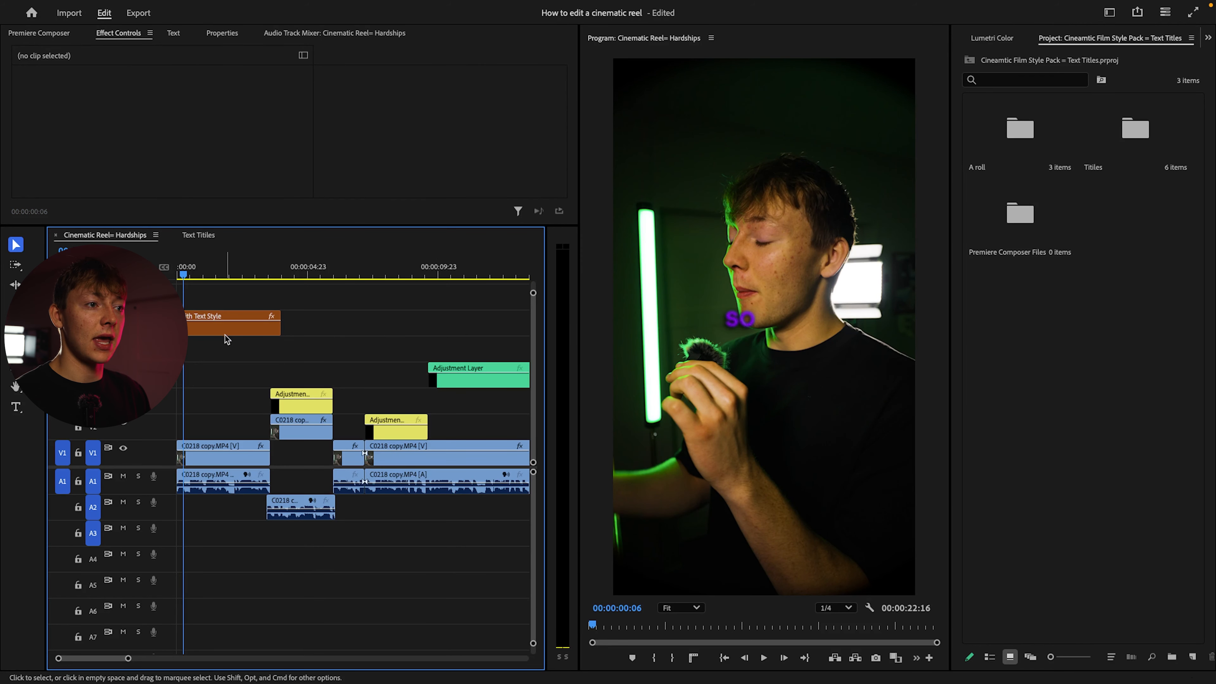
Move the Fith Text Style clip to V4 at the sequence start and trim it to the first clip's end
drag(225, 335, 220, 386)
click(265, 379)
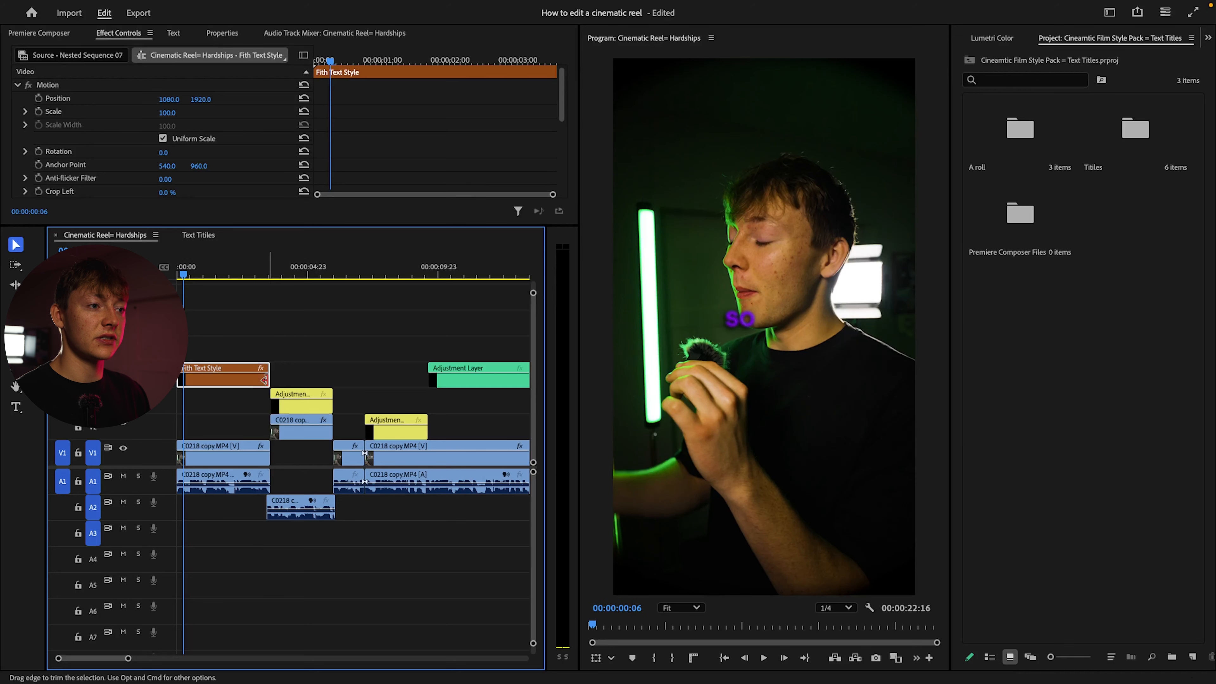
Move the Fith Text Style clip down to V2, directly above the reel's first clip
drag(239, 383, 238, 415)
scroll(239, 414, up, 3)
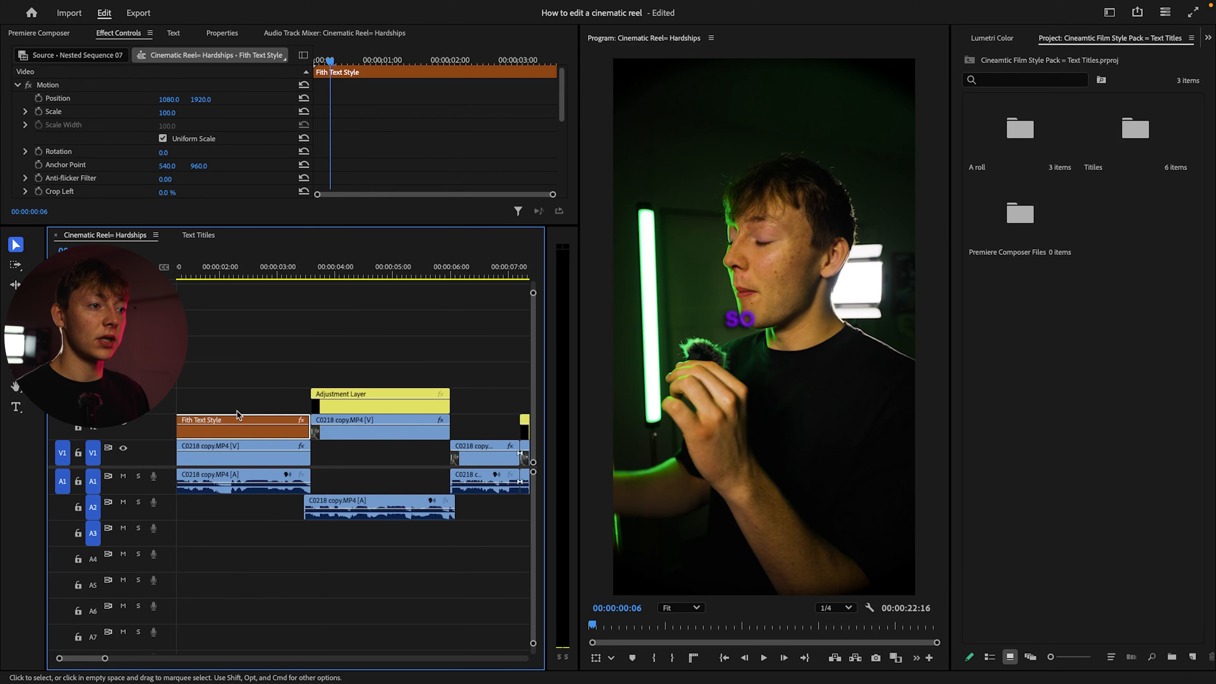
scroll(245, 329, up, 2)
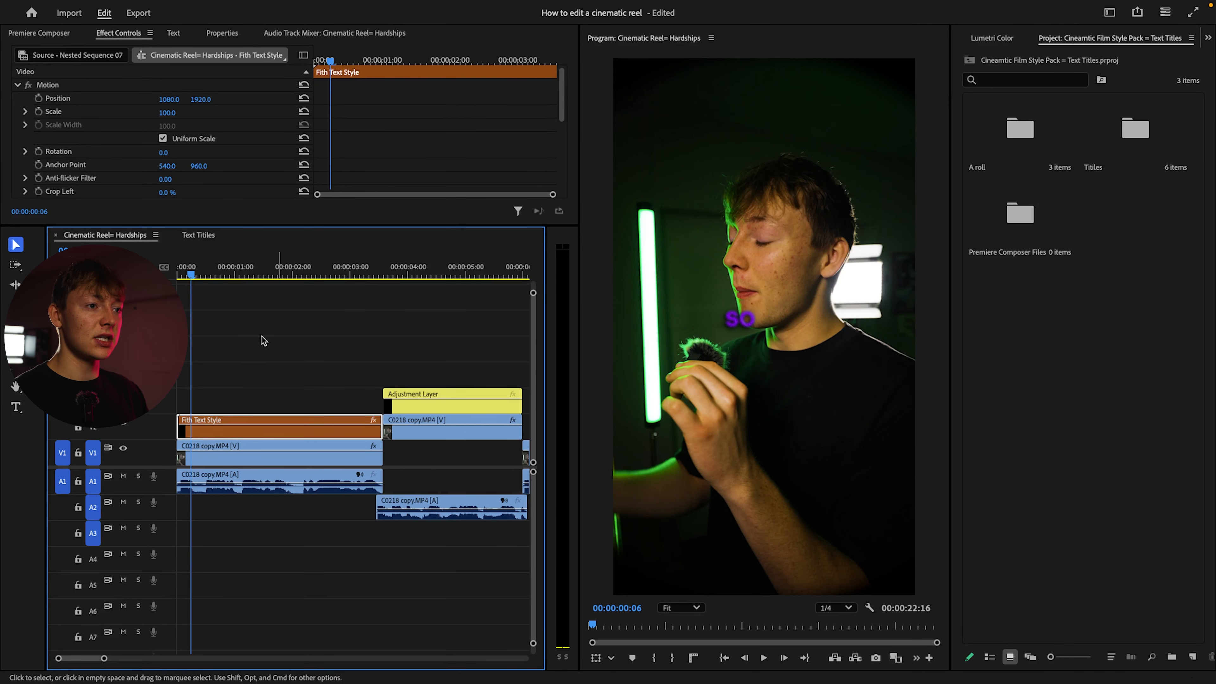
Mark a playback range of about 3:17 from the sequence start around the first clip and play the title over it
click(278, 325)
drag(191, 269, 356, 266)
key(i)
drag(357, 265, 389, 266)
key(o)
key(Return)
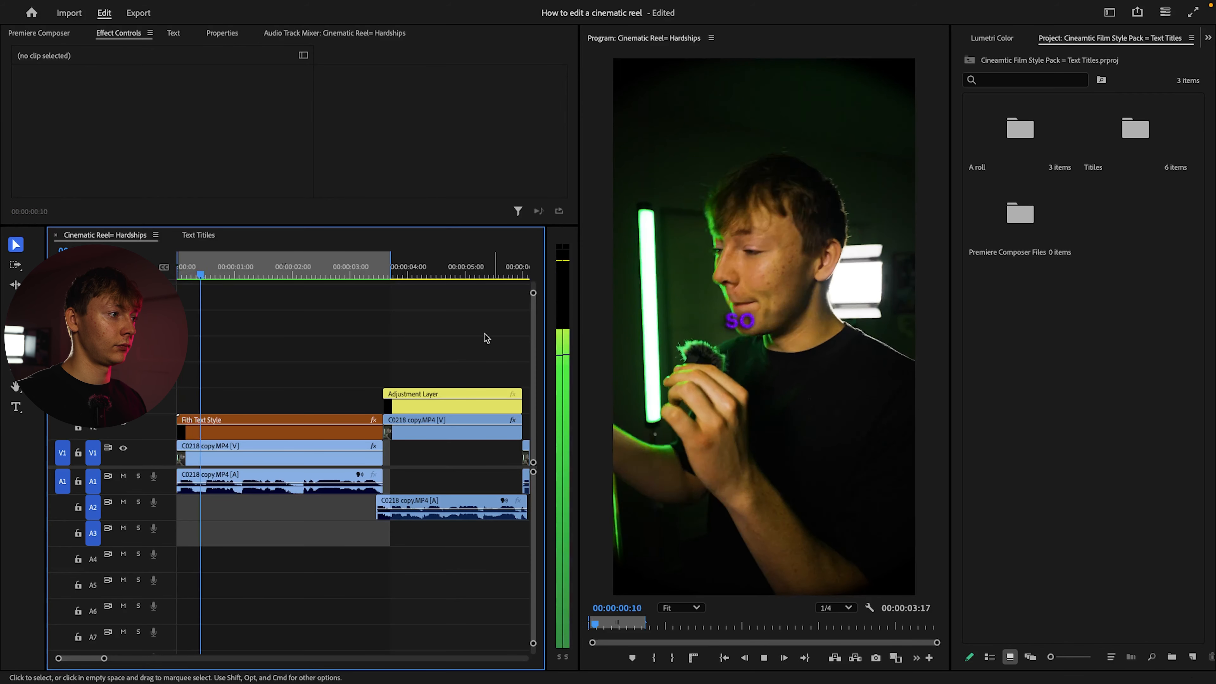
key(space)
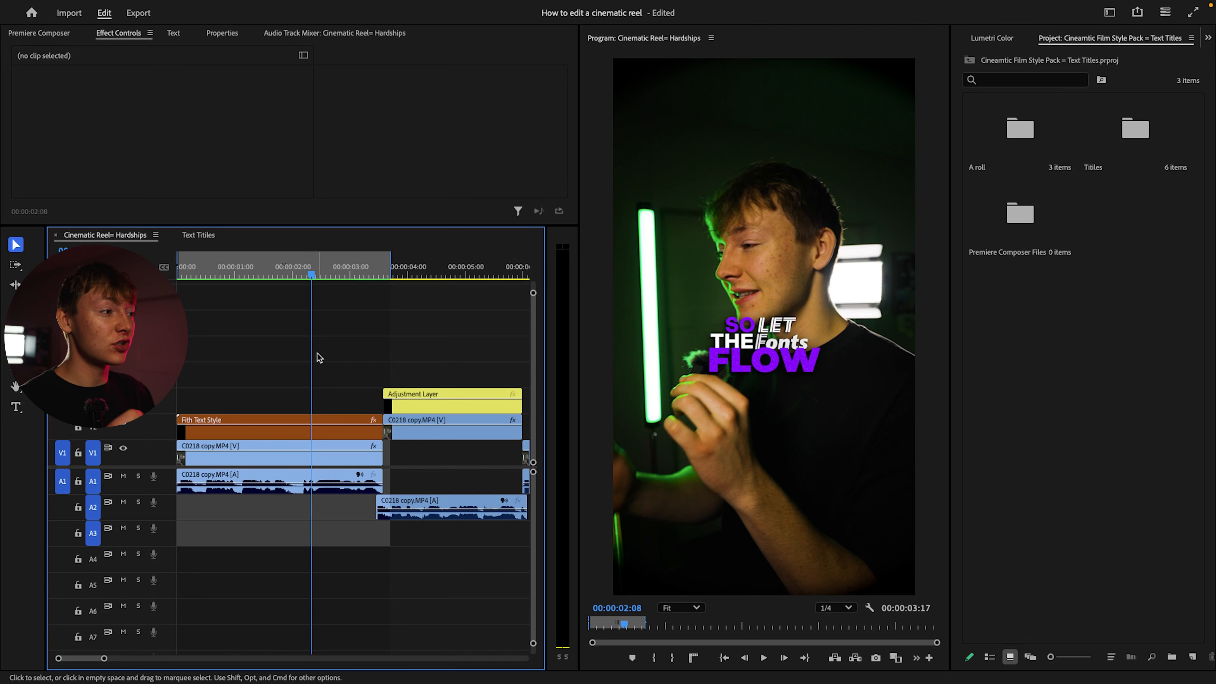
Set the Fith Text Style clip's scale to 200
click(312, 446)
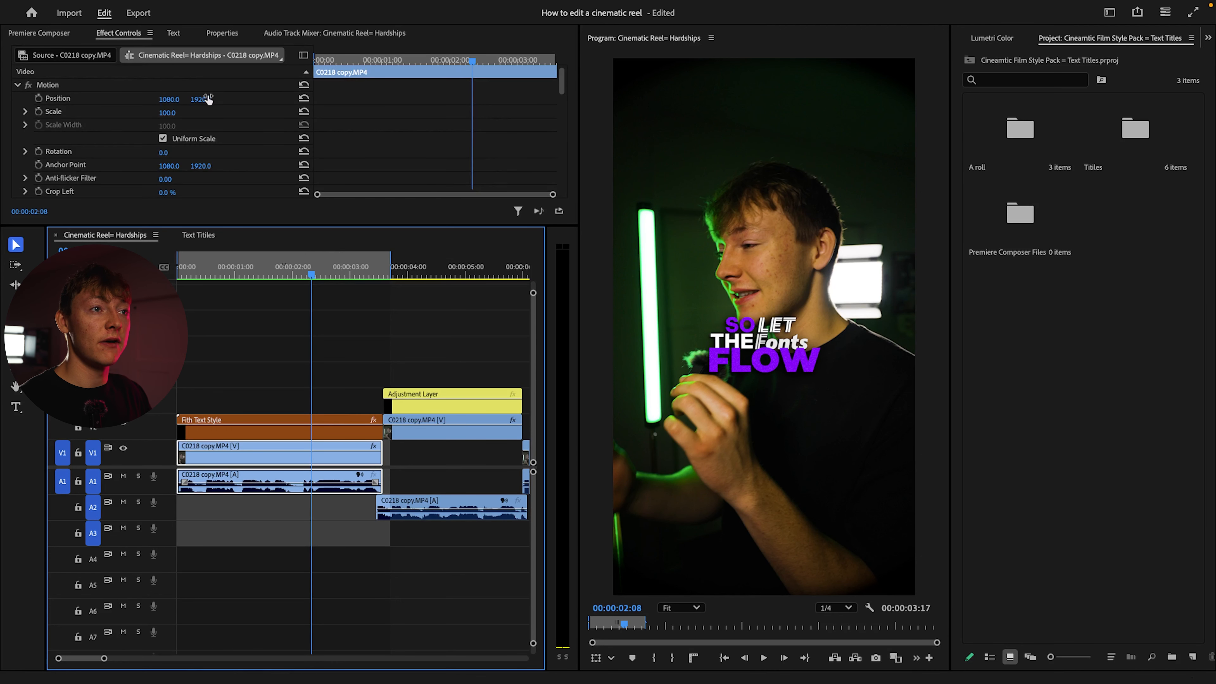
click(265, 431)
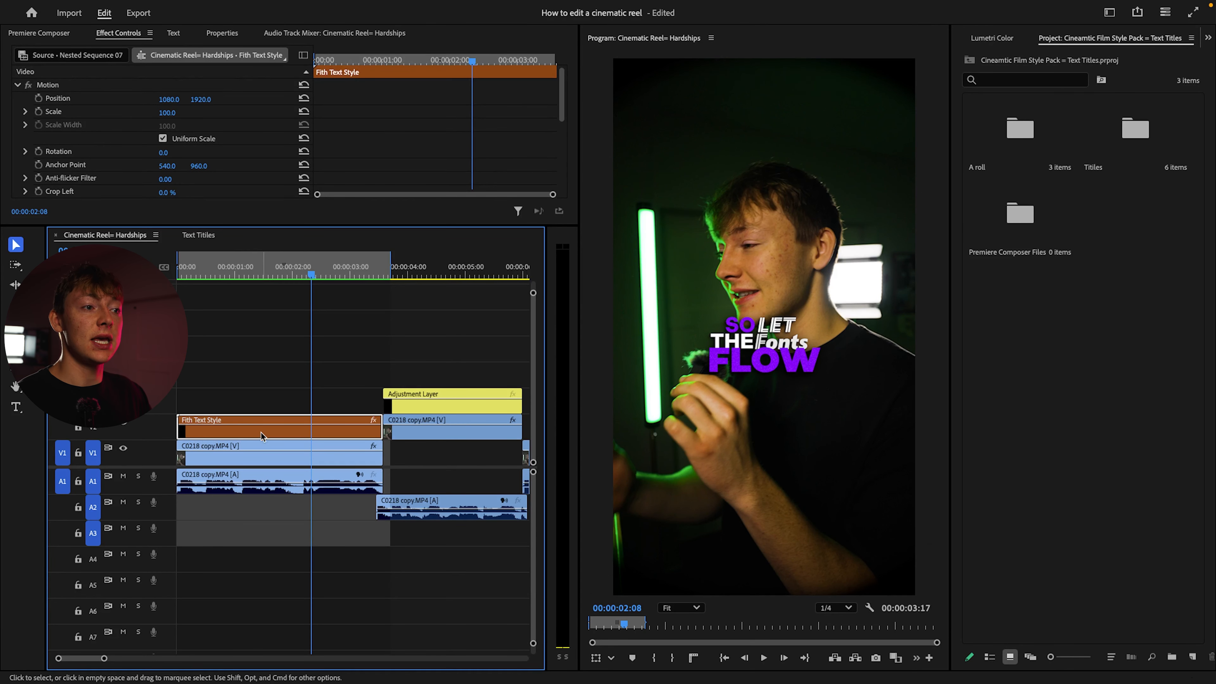
click(150, 116)
click(167, 114)
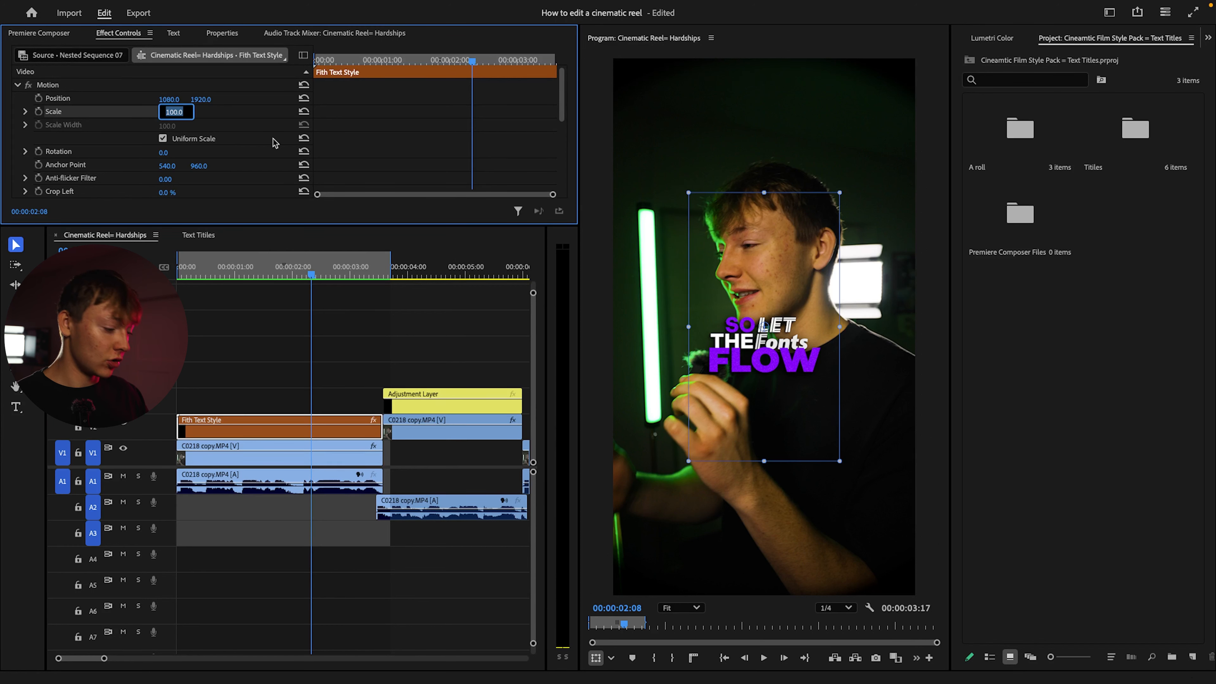
text(200)
key(Return)
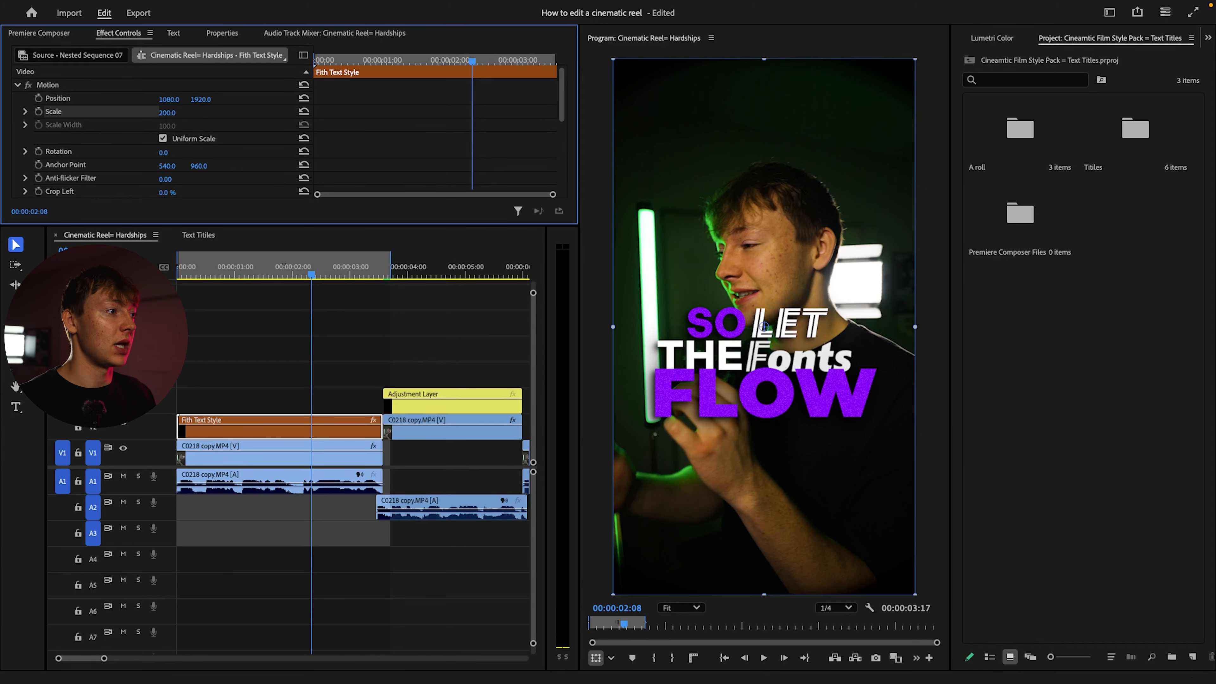
Play the reel from the start to check the enlarged title over the footage
click(269, 355)
drag(310, 276, 178, 276)
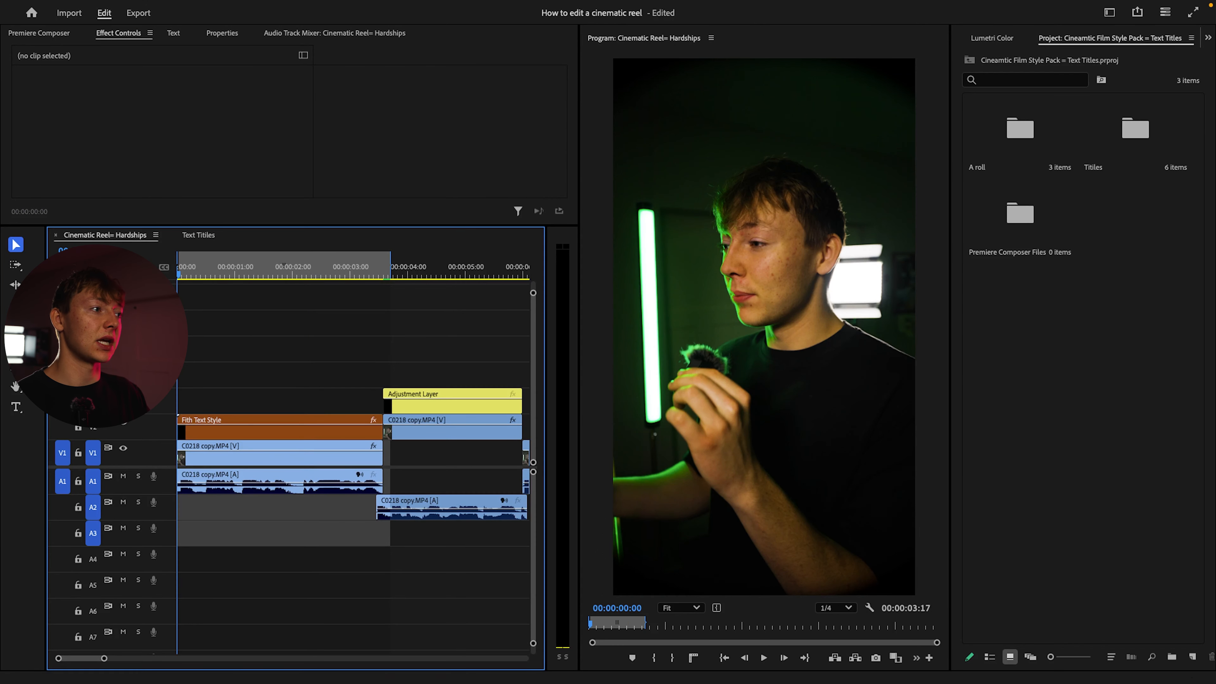
key(space)
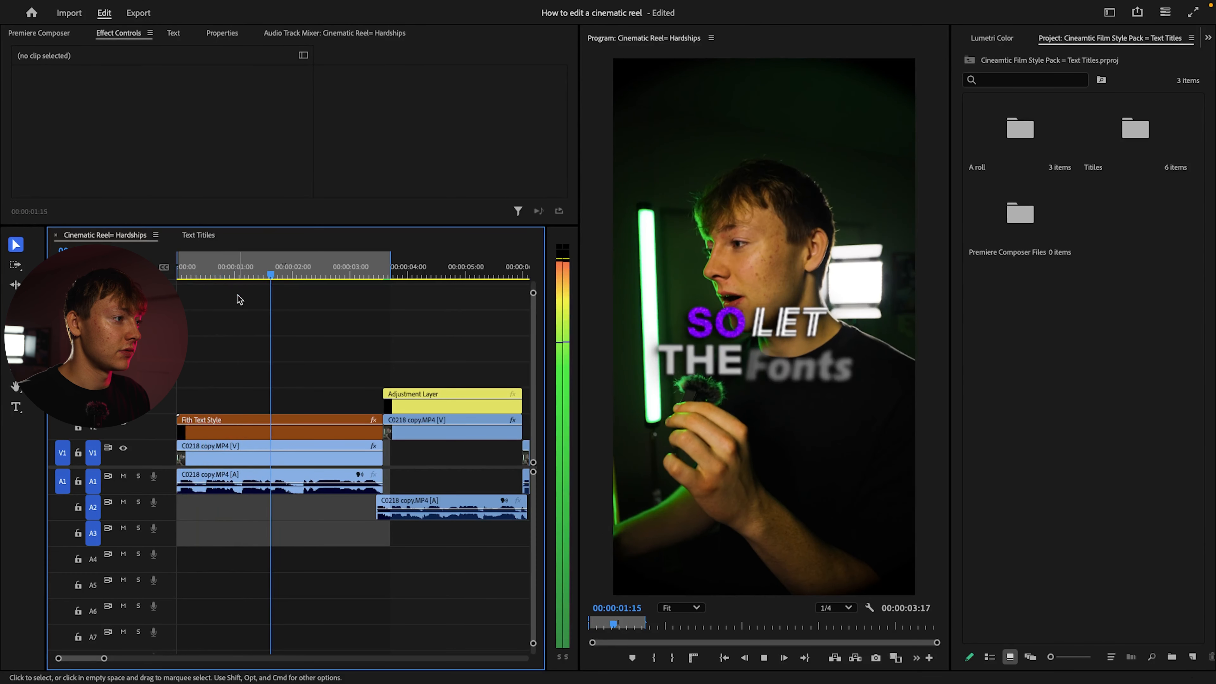
key(space)
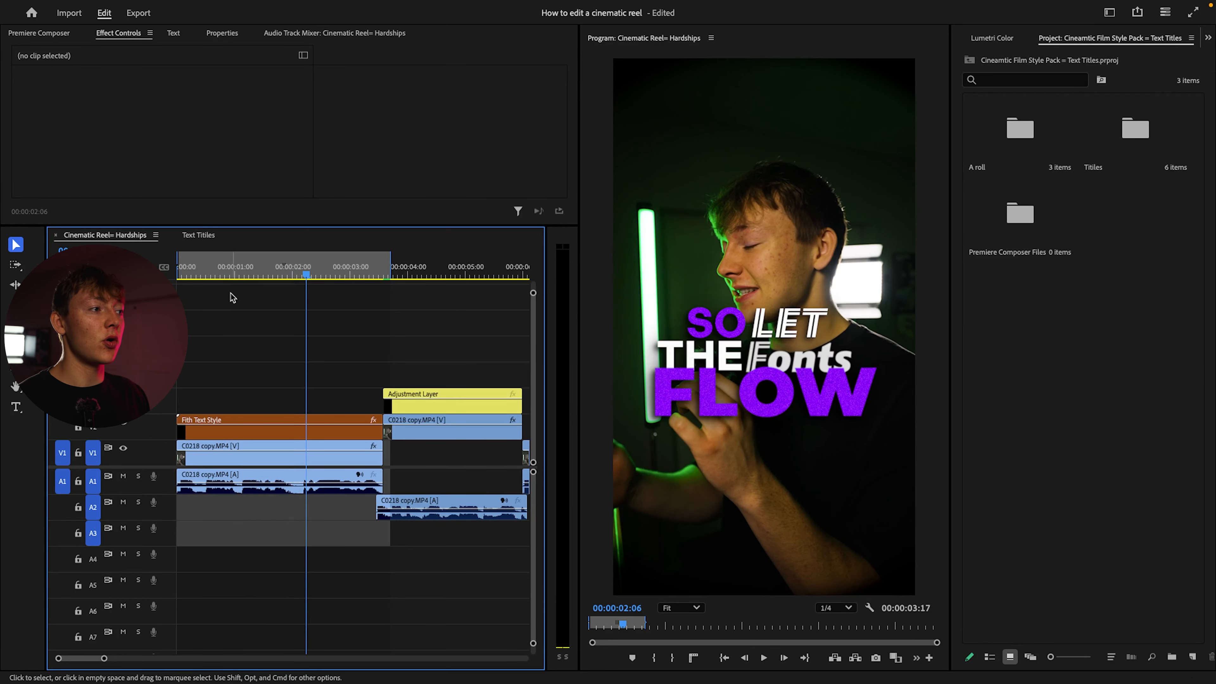
Reword the Fith Text Style nest as "BRO BUSINESS IS GOING HARD" and play it over the footage
double_click(279, 433)
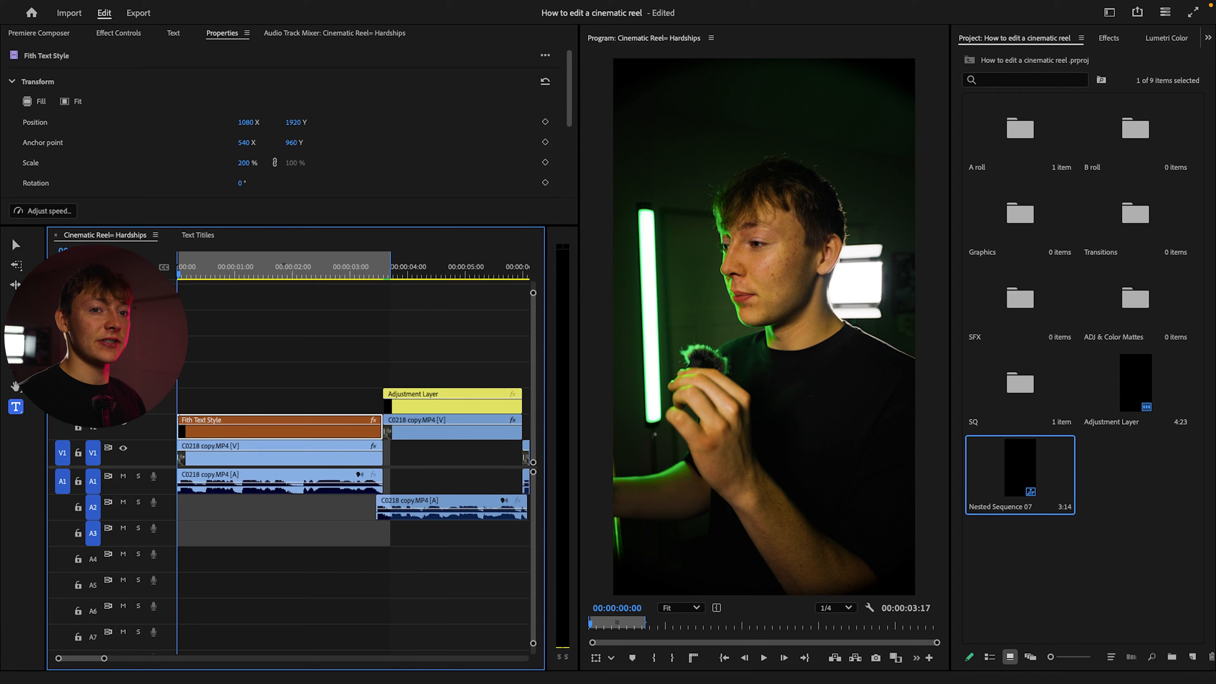
key(space)
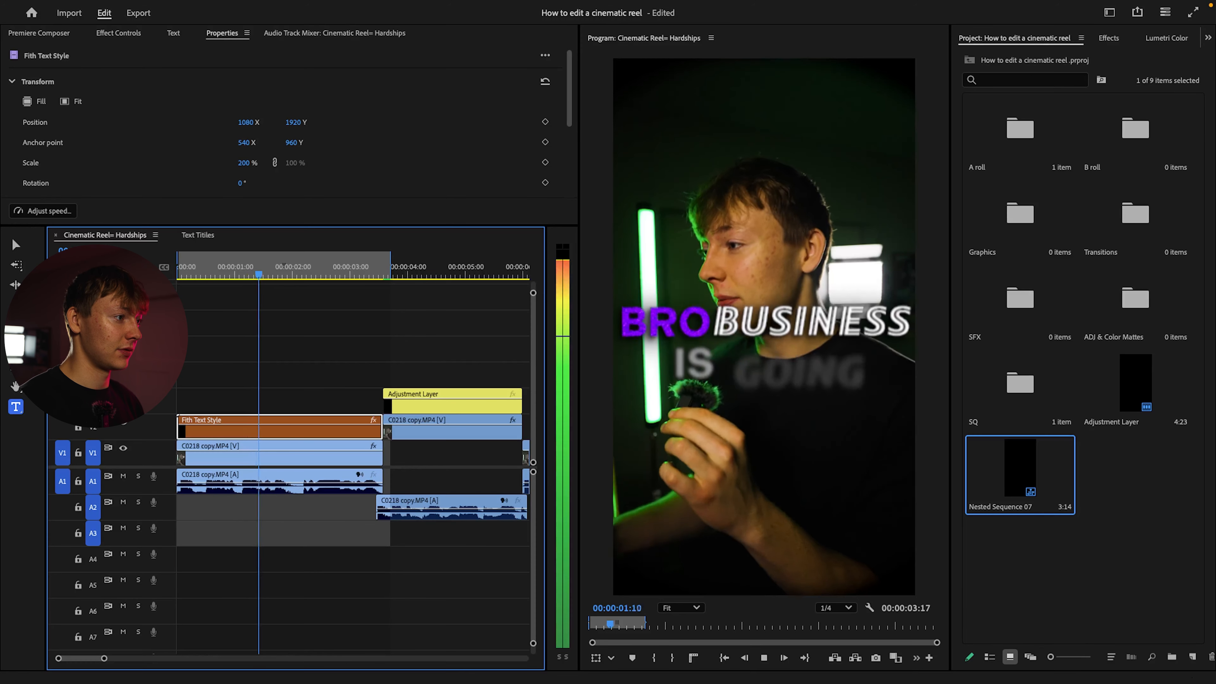
key(space)
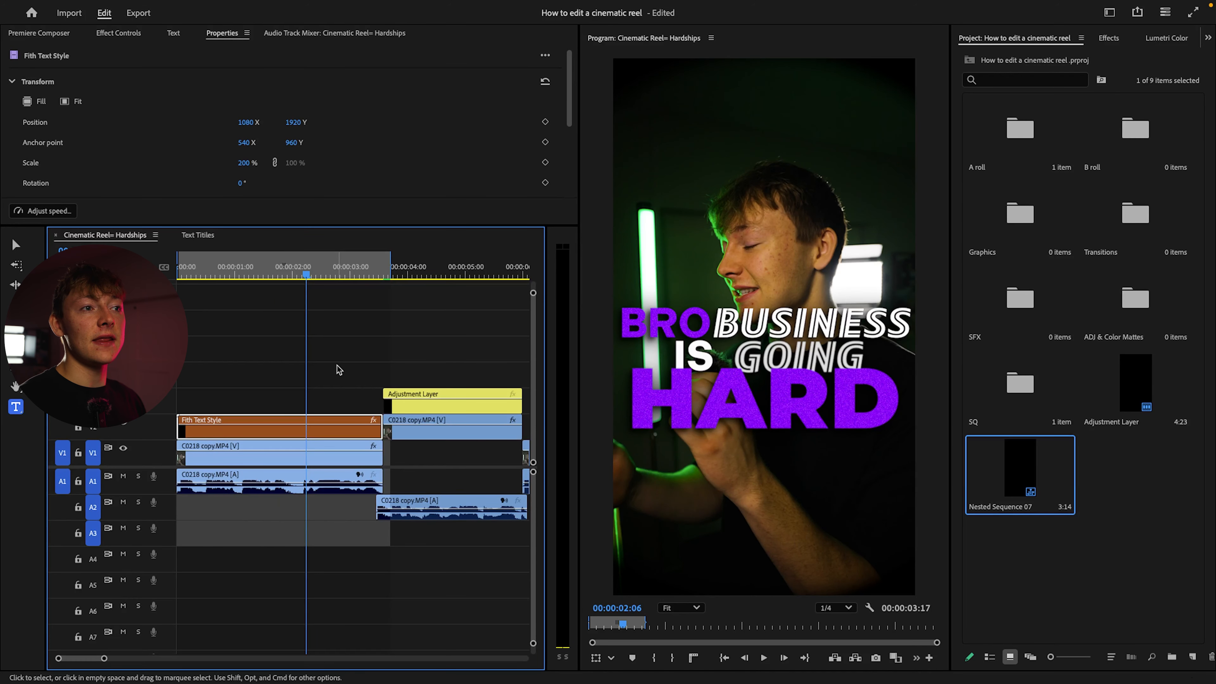
Shift the GOING and HARD layers slightly earlier inside the Fith Text Style nest and preview the timing in the reel
double_click(247, 433)
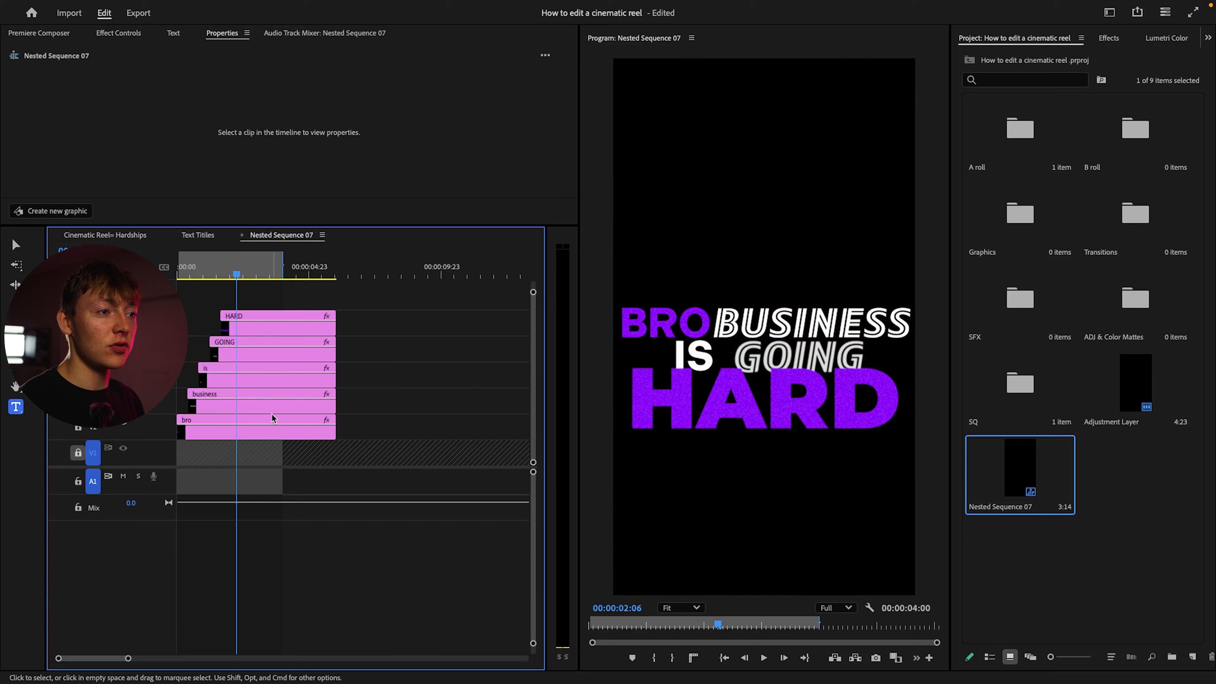
click(265, 342)
click(391, 323)
drag(285, 331, 274, 358)
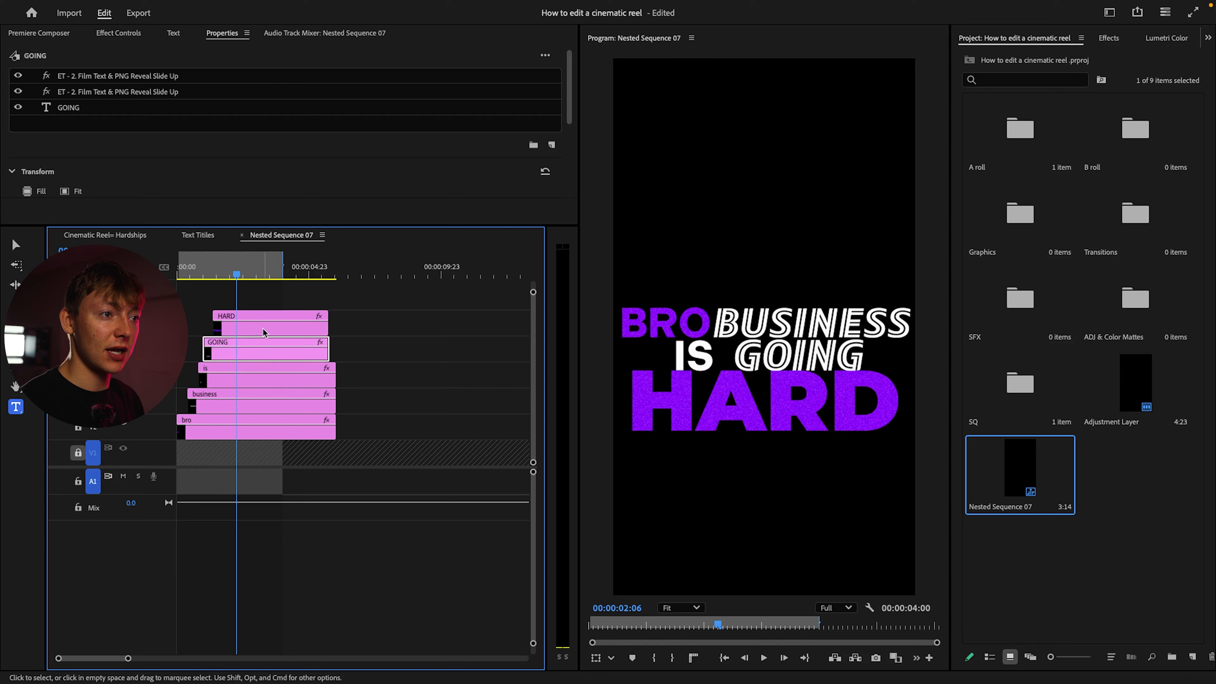
click(115, 236)
key(space)
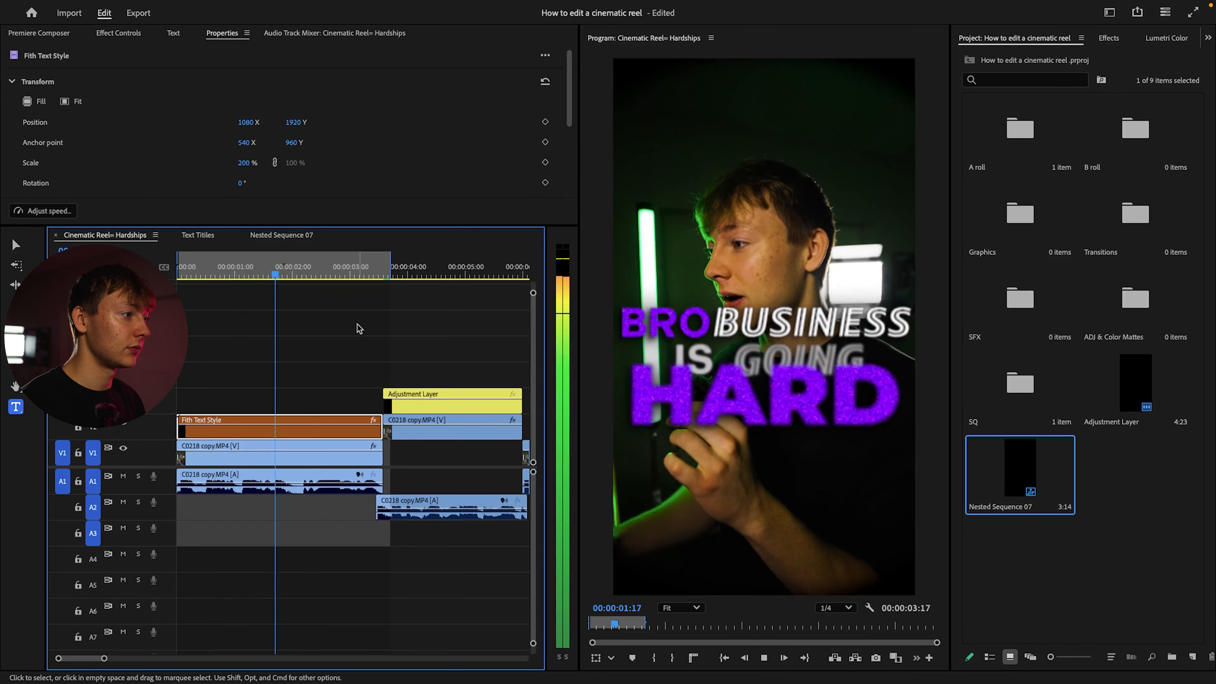
key(space)
Lower the Fith Text Style title to a Y position of 2187 and reduce its scale to 172%
scroll(238, 75, down, 3)
scroll(238, 75, up, 3)
click(230, 403)
click(246, 420)
scroll(277, 122, down, 1)
drag(293, 97, 380, 119)
drag(246, 140, 219, 140)
drag(293, 97, 269, 96)
Play the opening with the repositioned title and replay its ending to judge where the title should stop
click(274, 282)
key(Up)
key(space)
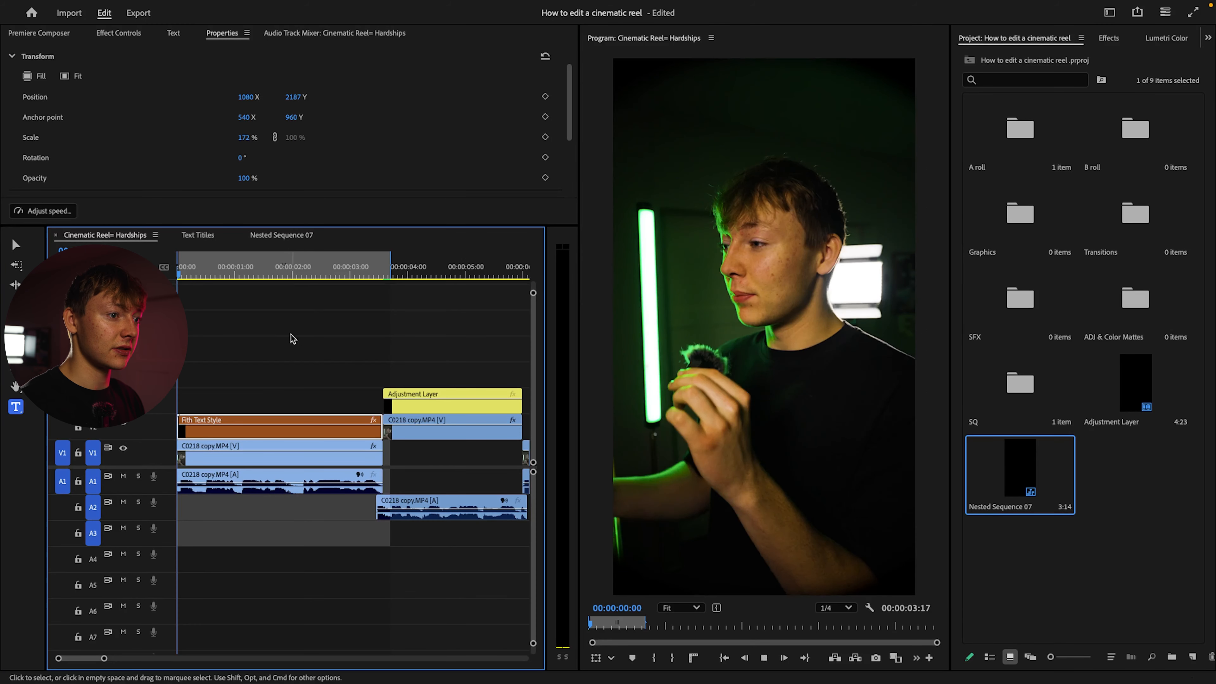
click(293, 338)
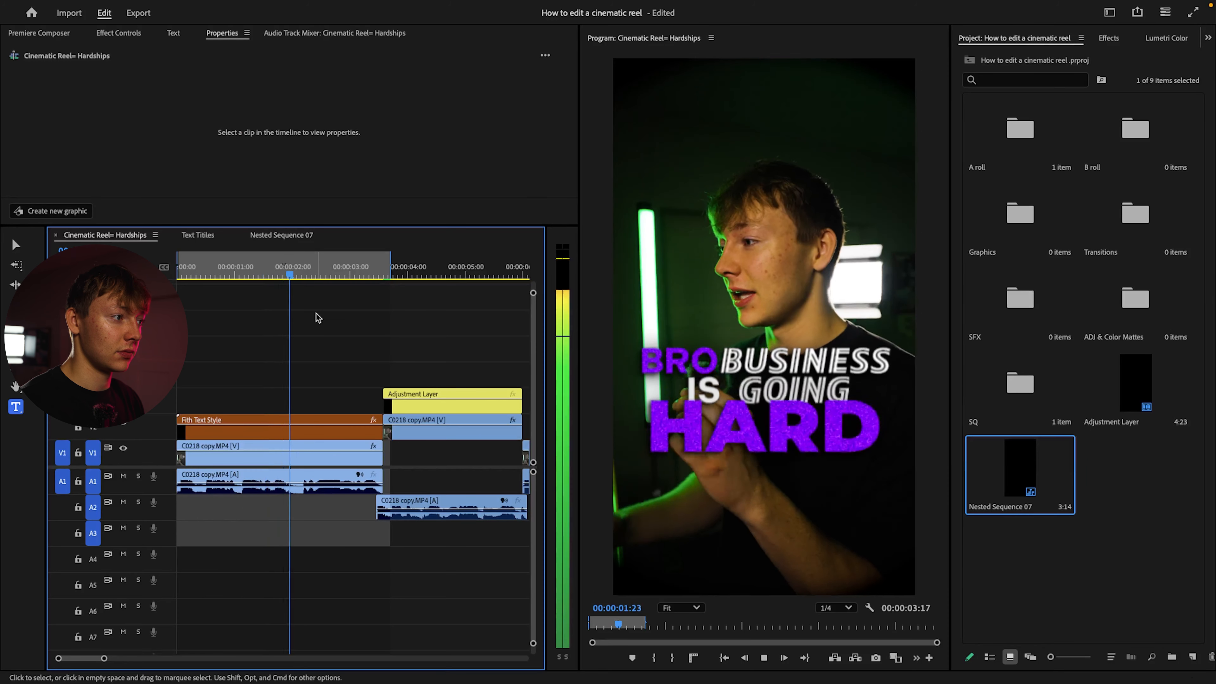
key(space)
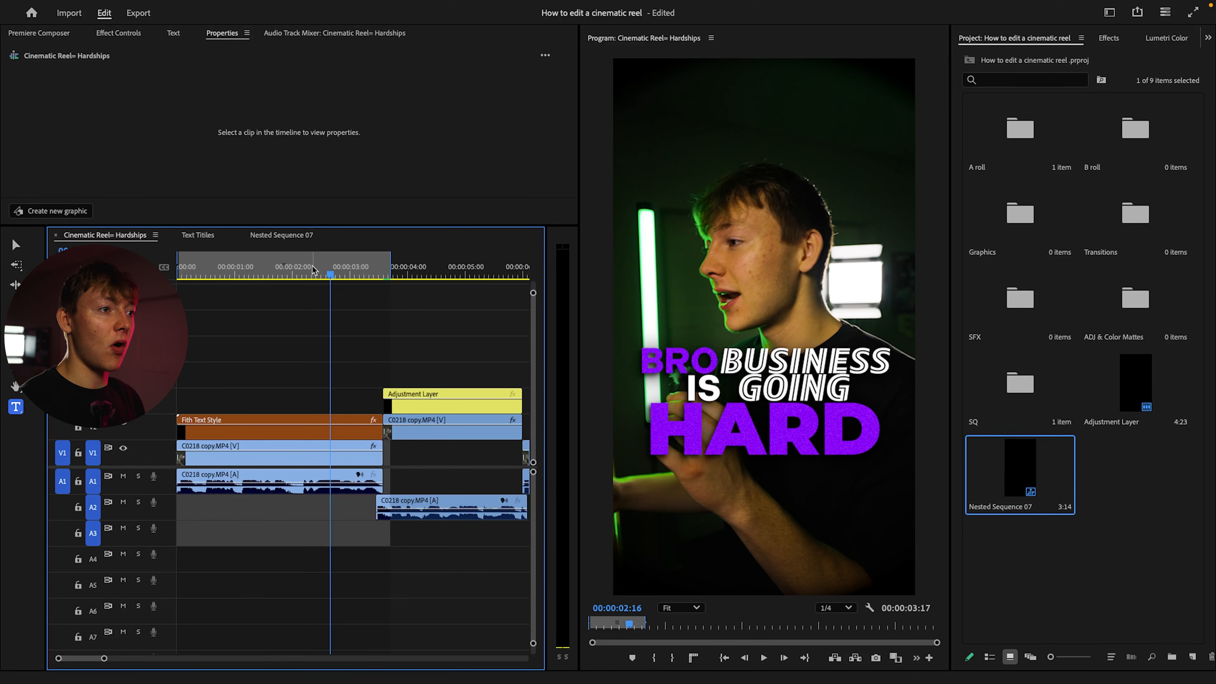
drag(313, 270, 251, 271)
key(space)
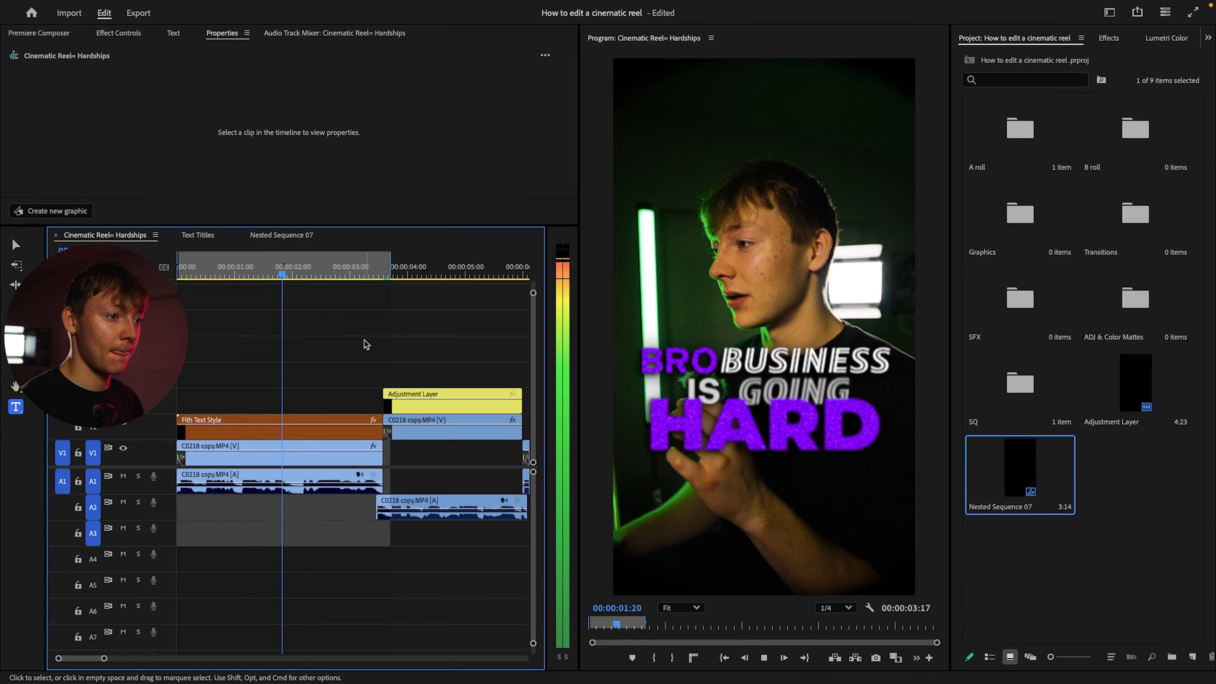
Split the Fith Text Style clip at about 00:00:02:03 and delete the part after the cut
key(space)
key(c)
click(300, 431)
key(v)
click(313, 432)
key(Delete)
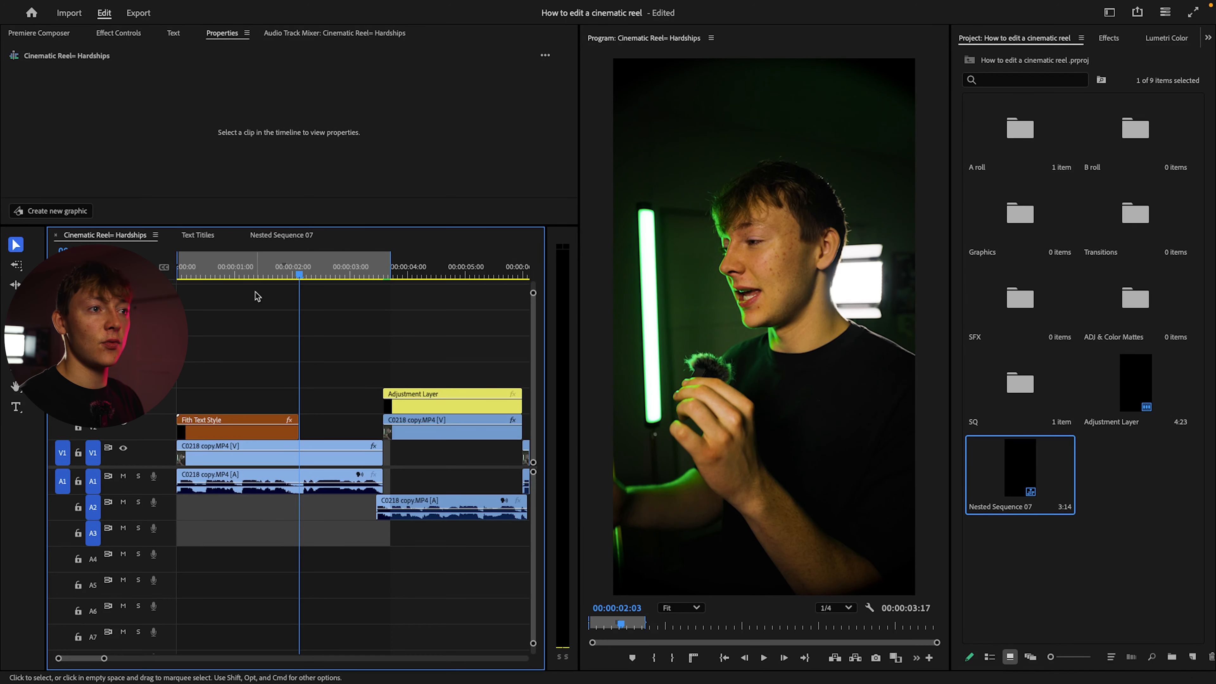
Copy the green Seond Text Style clip from Text Titles to V2 after the Fith title, ending with the first clip, and play it
click(193, 236)
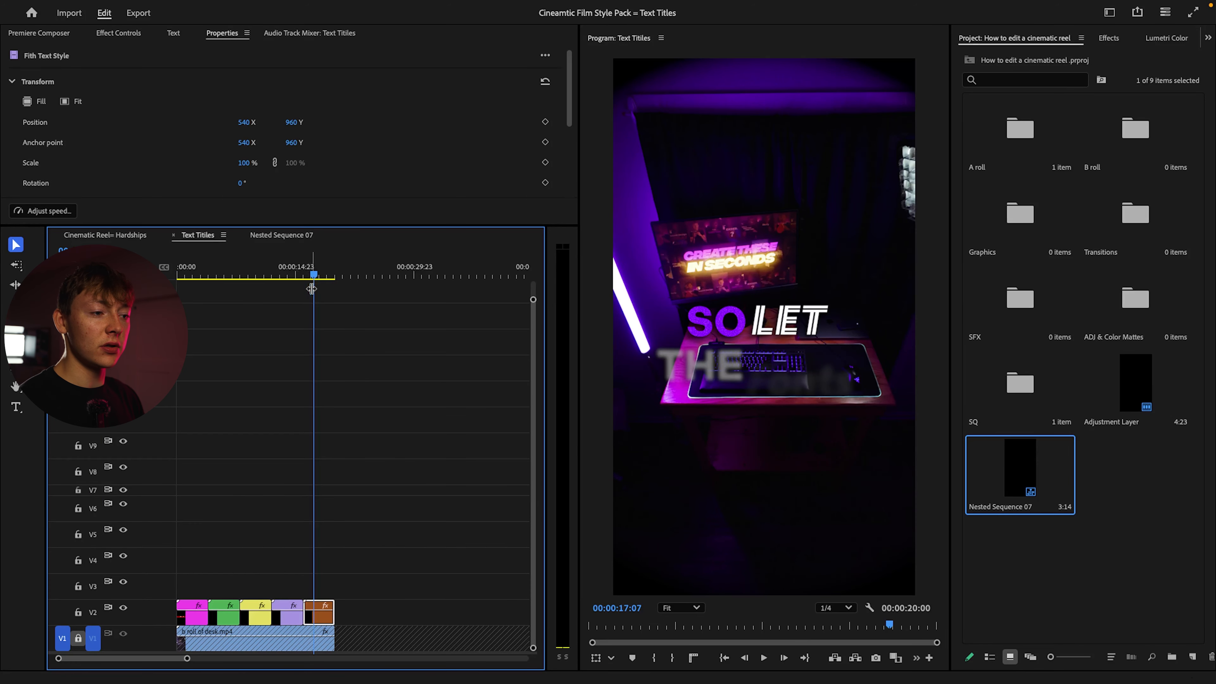
drag(306, 276, 266, 279)
drag(266, 278, 226, 278)
click(233, 618)
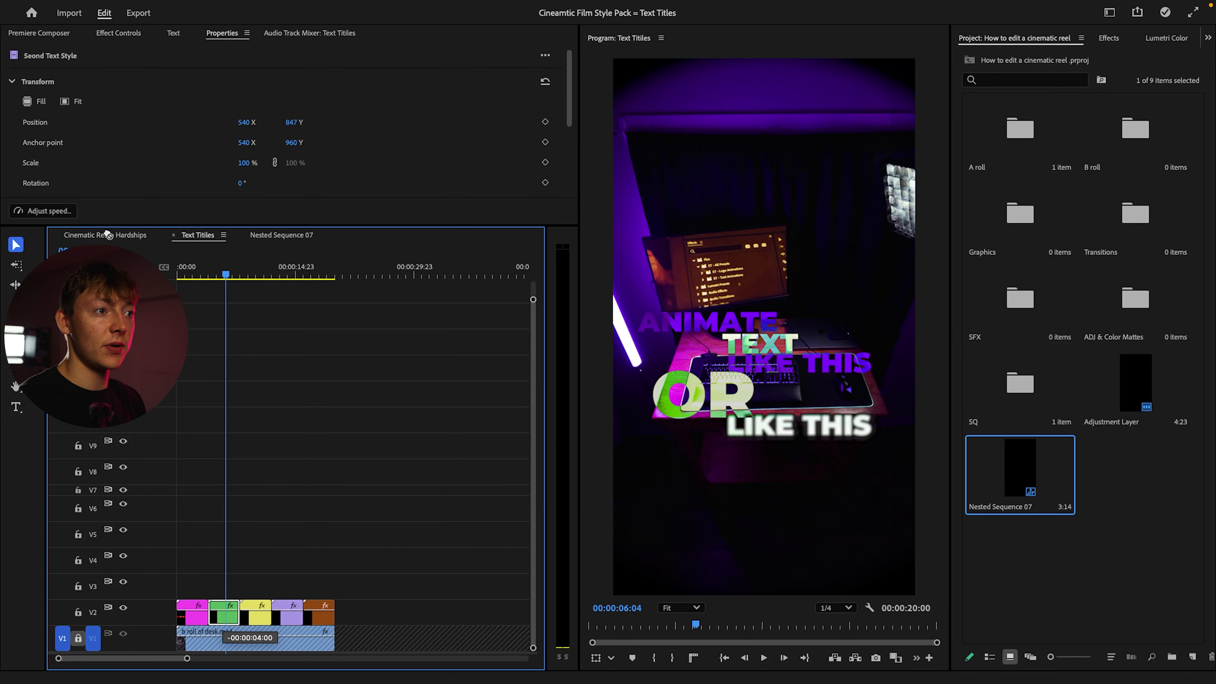
drag(106, 234, 283, 417)
key(Home)
key(space)
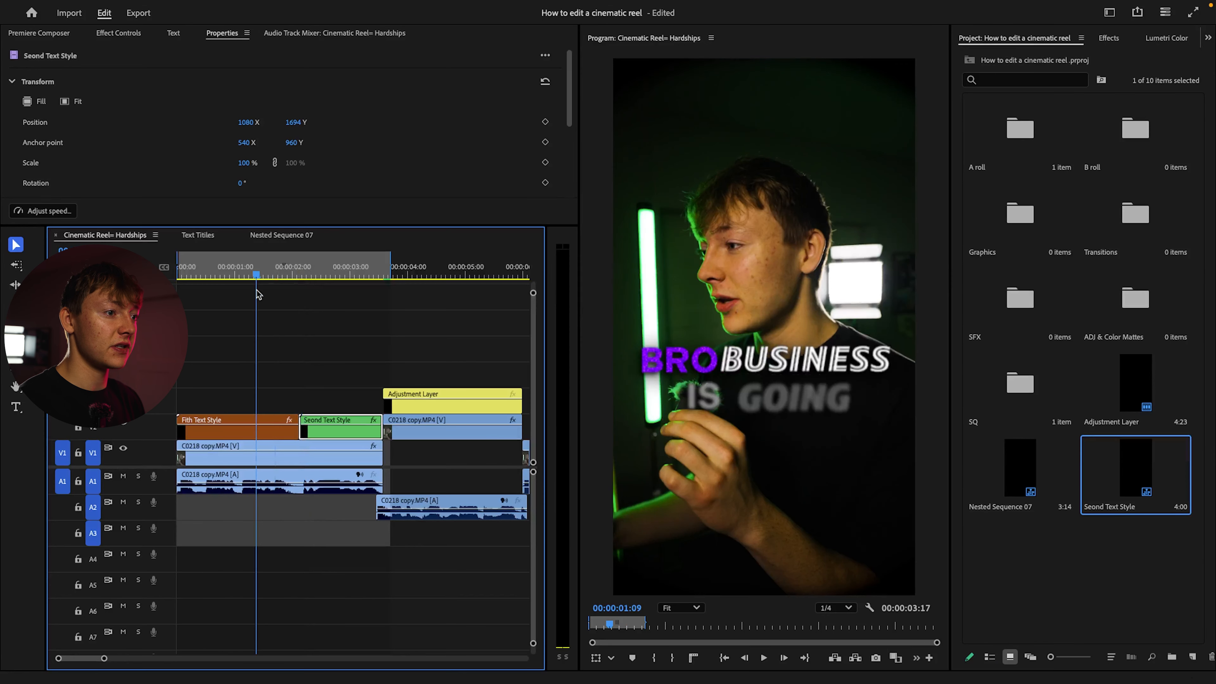
Move the Seond Text Style clip up to V3 so it slightly overlaps the Fith title's end, and play the transition
drag(331, 436, 324, 410)
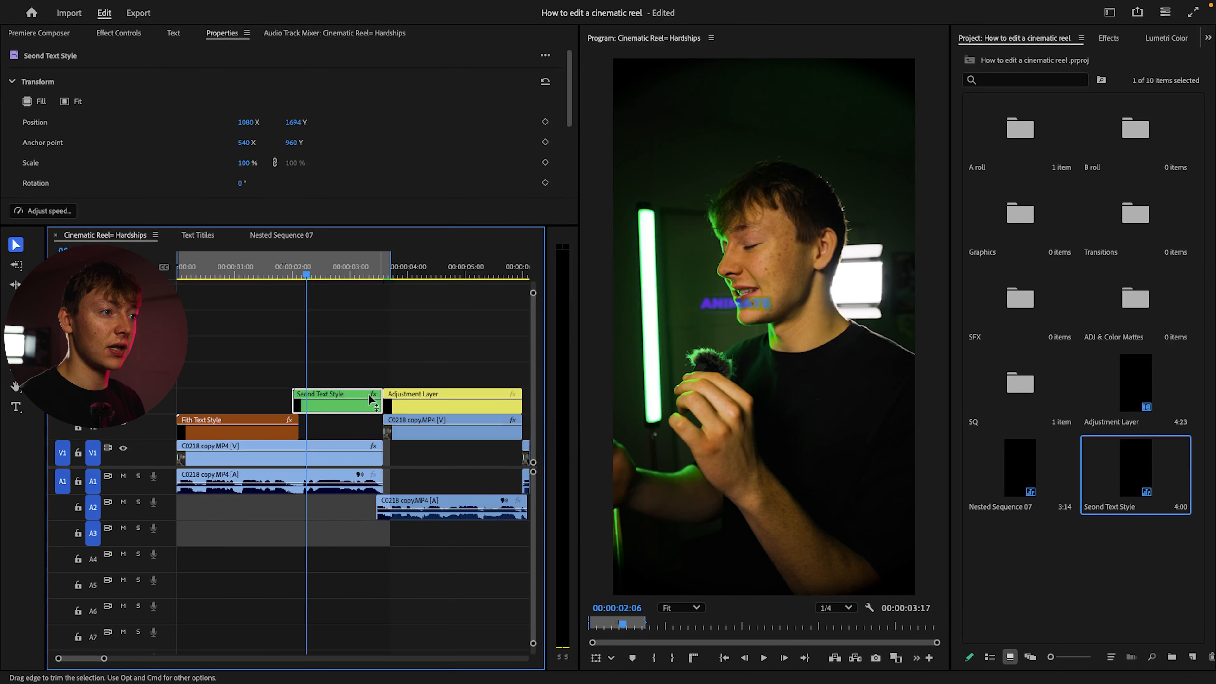
key(Home)
key(space)
click(334, 348)
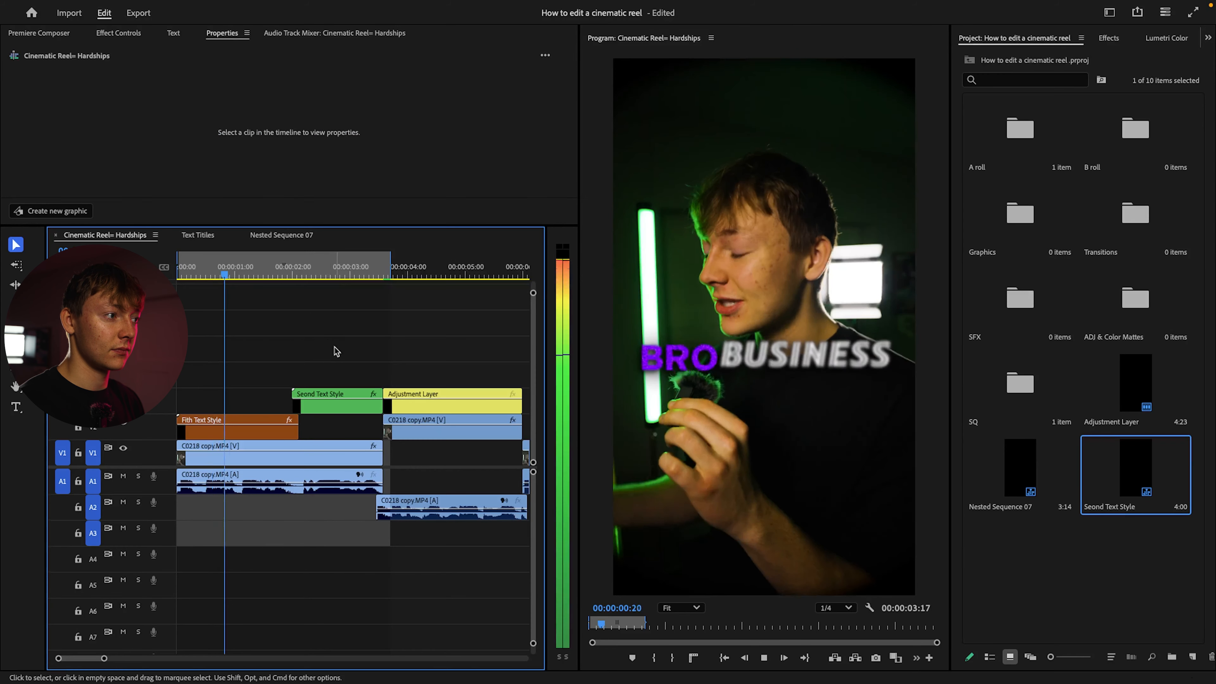
key(space)
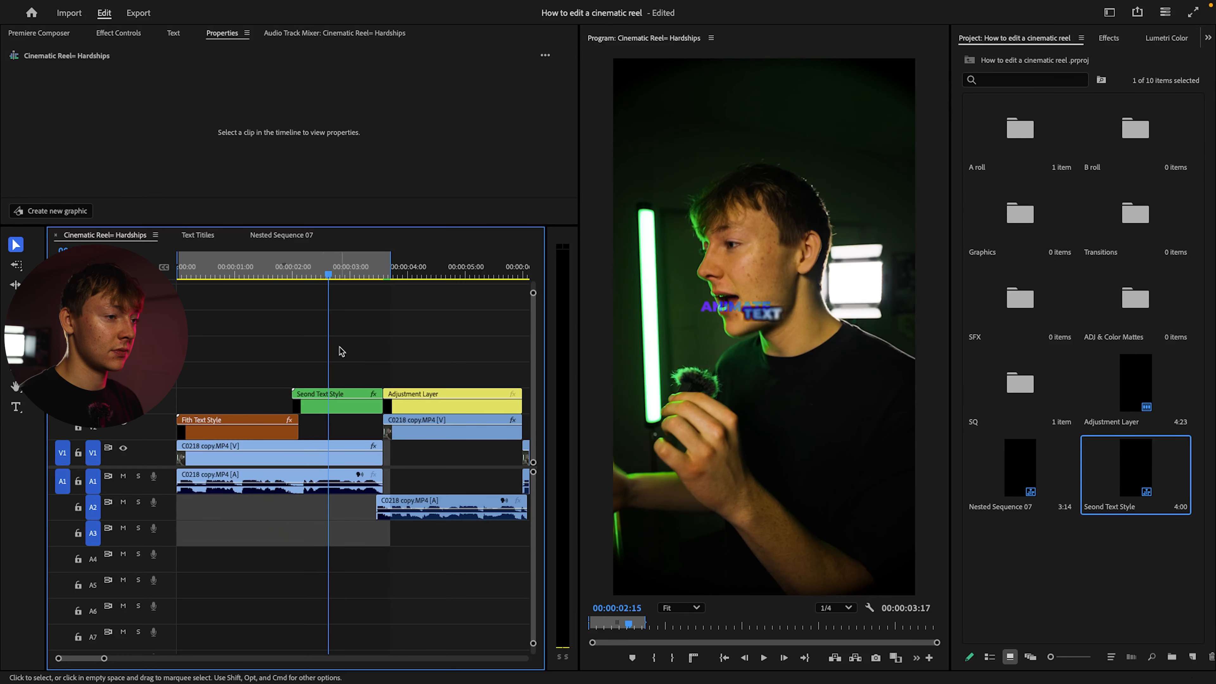
Set the Seond Text Style clip's scale to 200%
click(336, 403)
scroll(103, 98, down, 1)
click(244, 137)
text(200)
key(Return)
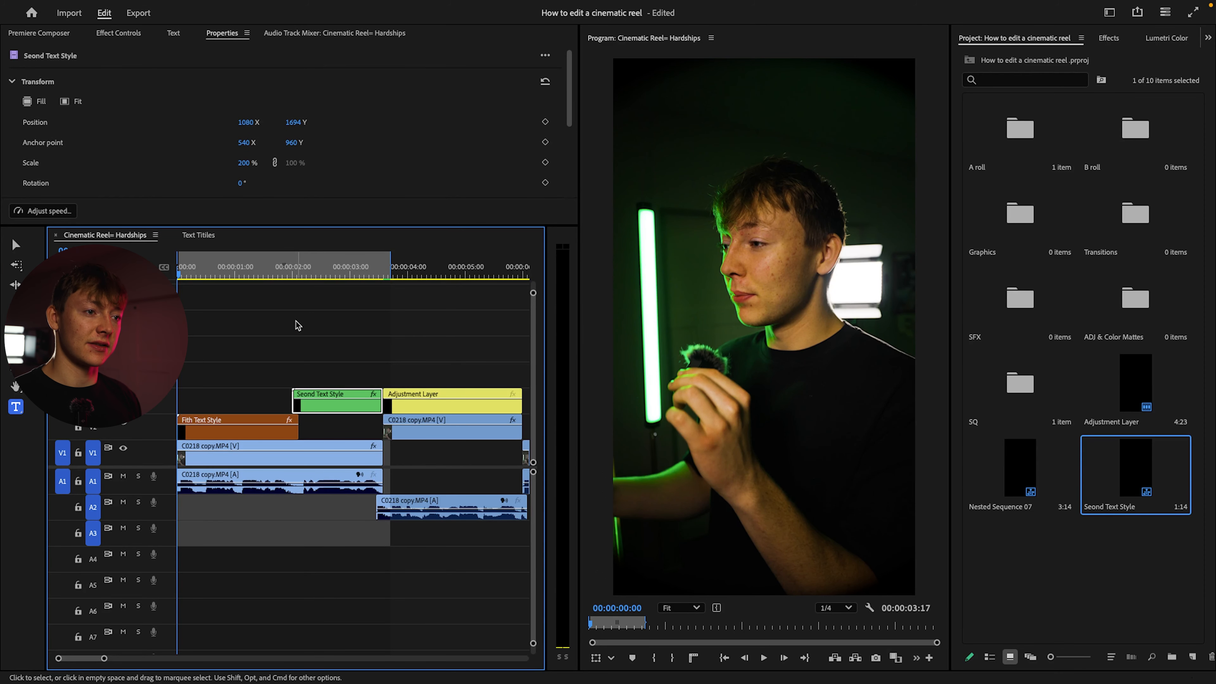
Play the second title in the reel and shift the not an, easy and route layers earlier inside its nest
key(space)
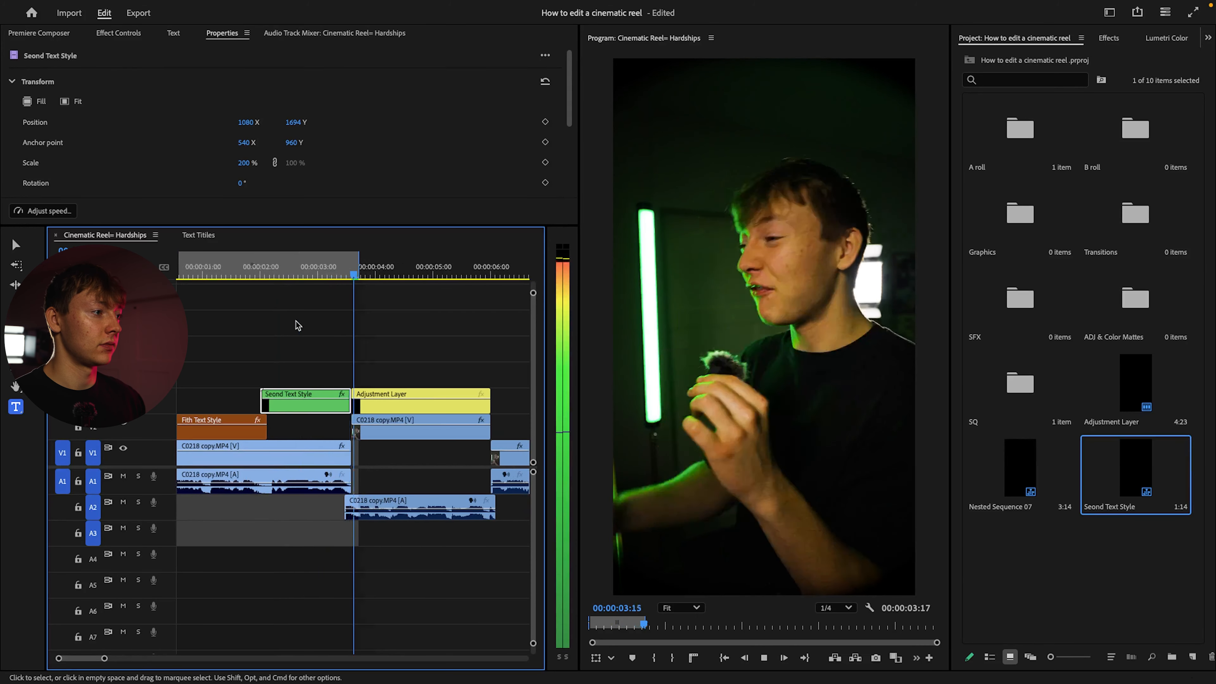
double_click(296, 405)
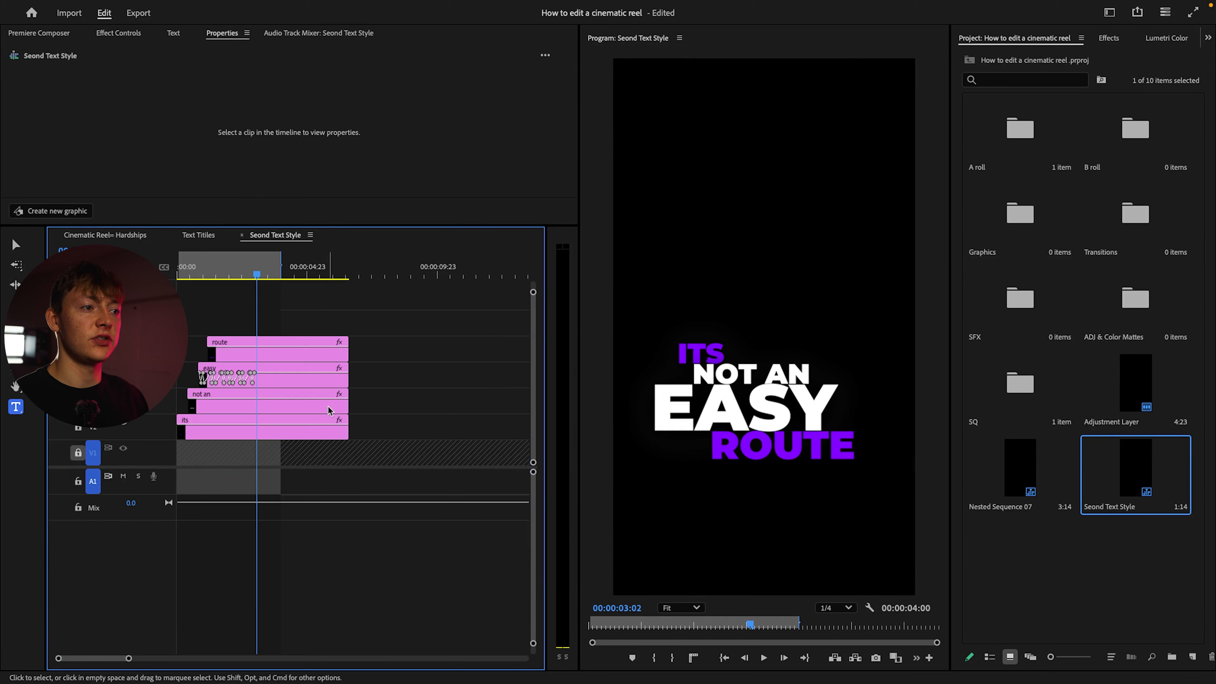
click(277, 357)
drag(275, 407, 260, 357)
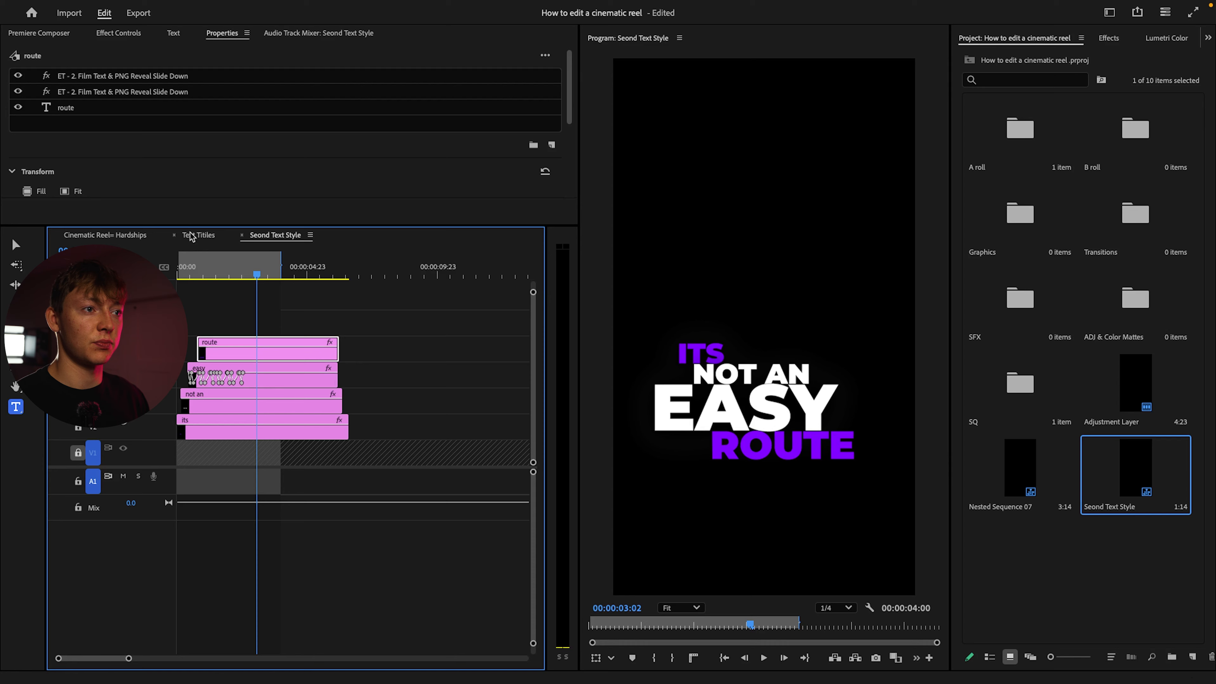
Return to the Cinematic Reel= Hardships sequence and play it to check the second title's word timing
click(121, 233)
drag(358, 277, 294, 283)
key(space)
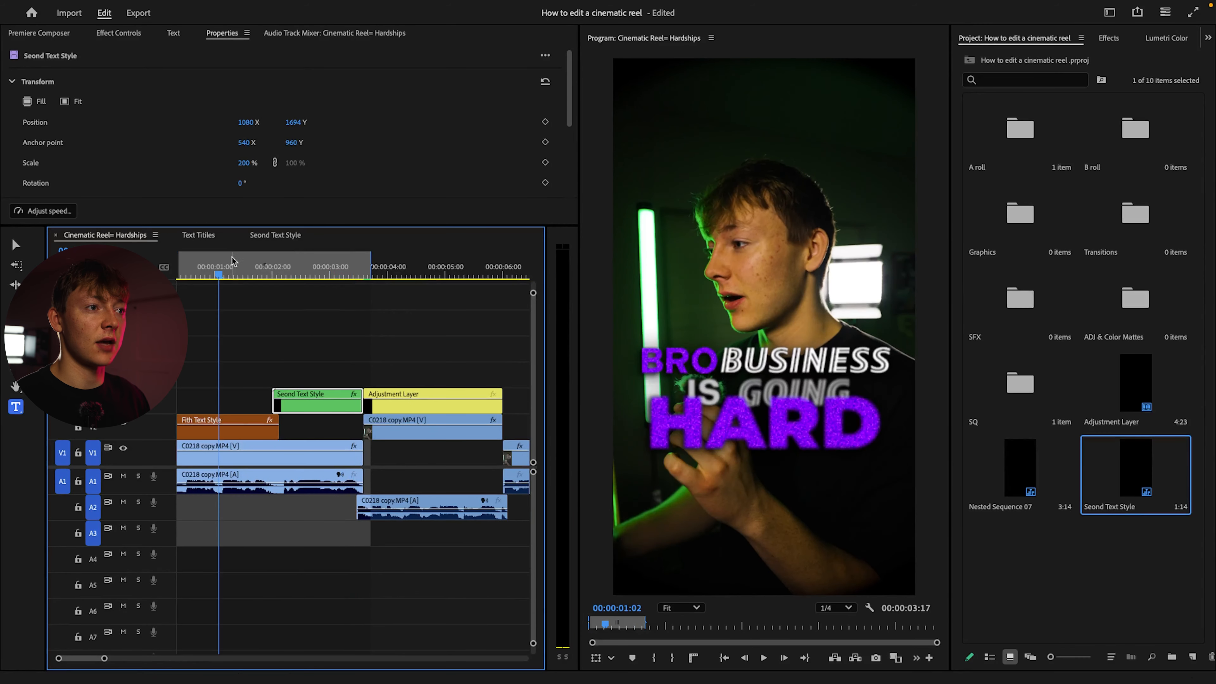
key(space)
Reopen the Seond Text Style nest and place it ahead of Text Titles in the order of open sequences
click(212, 237)
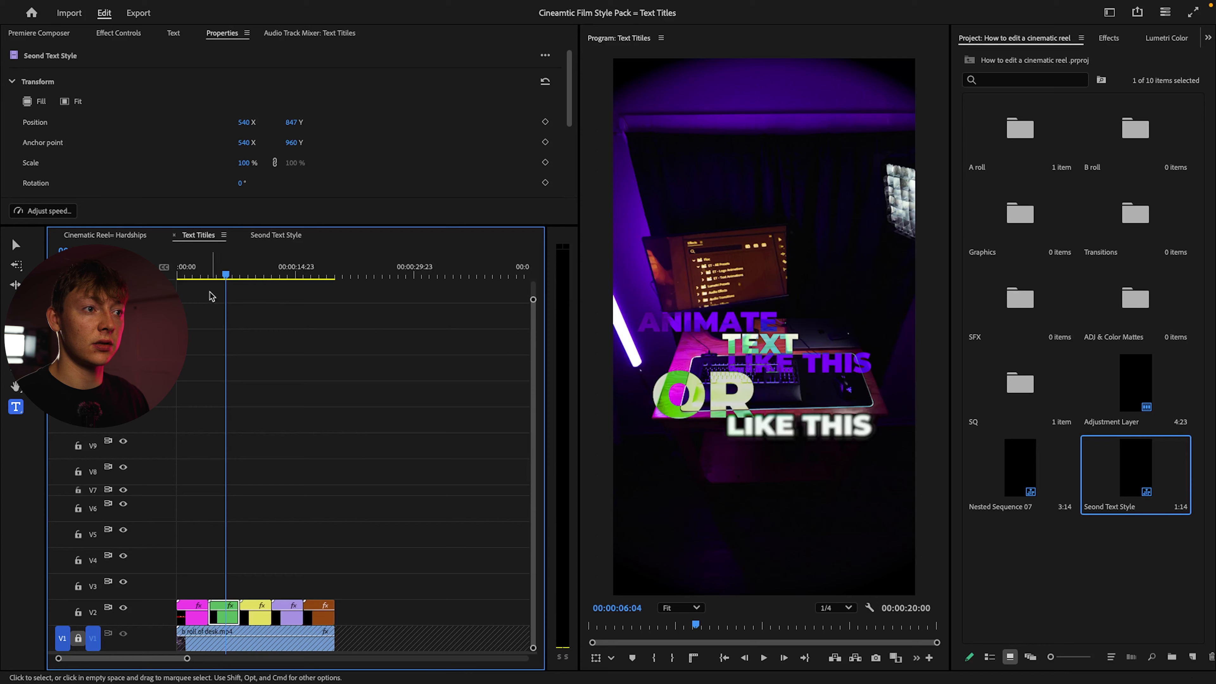
click(268, 235)
drag(276, 234, 206, 235)
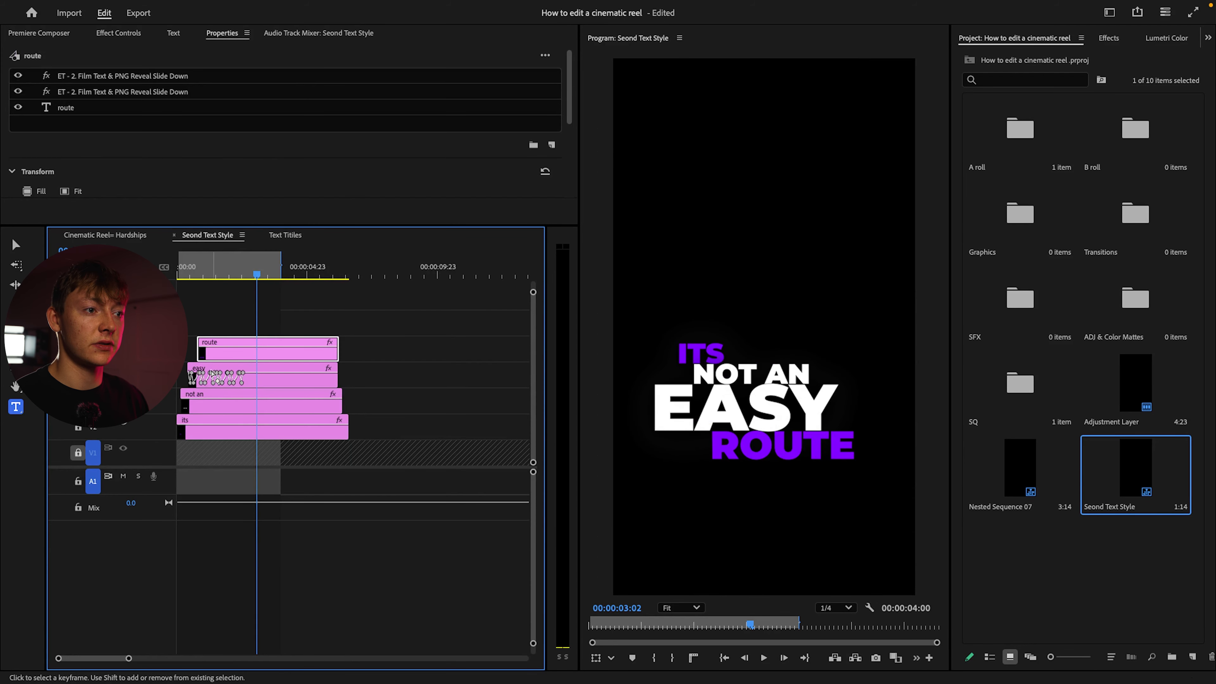
Nudge the not an, easy and route layers slightly later in the nest and play the reel to check their timing
drag(205, 406, 206, 405)
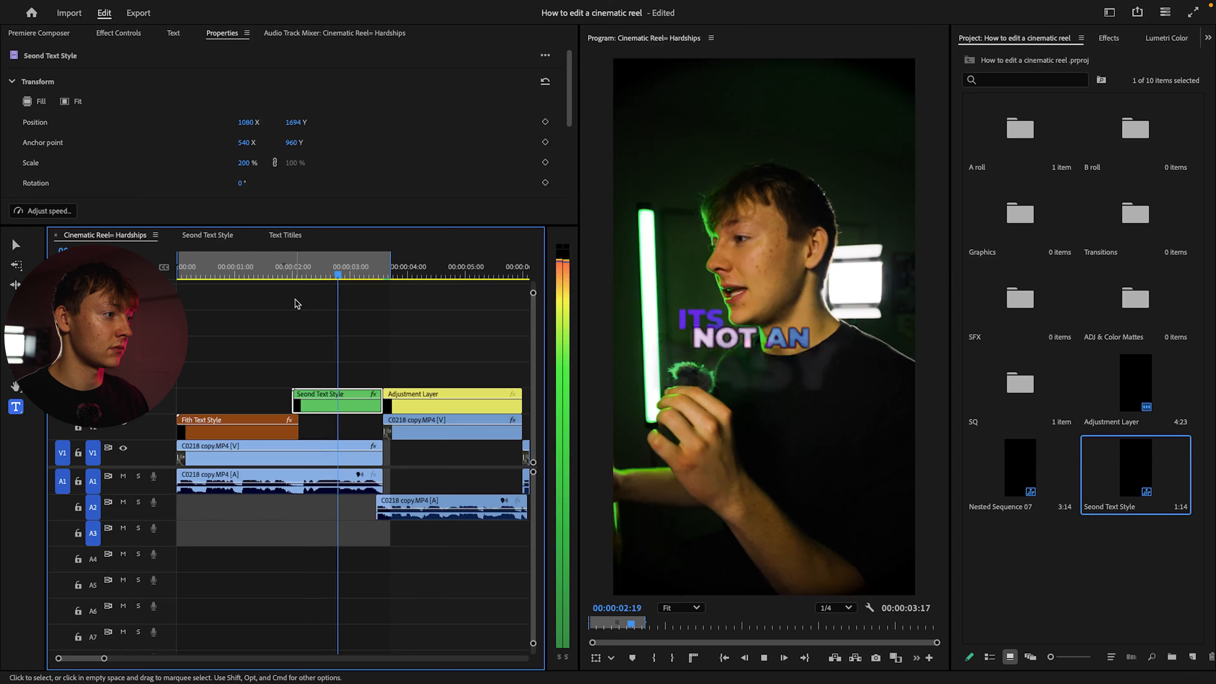
key(space)
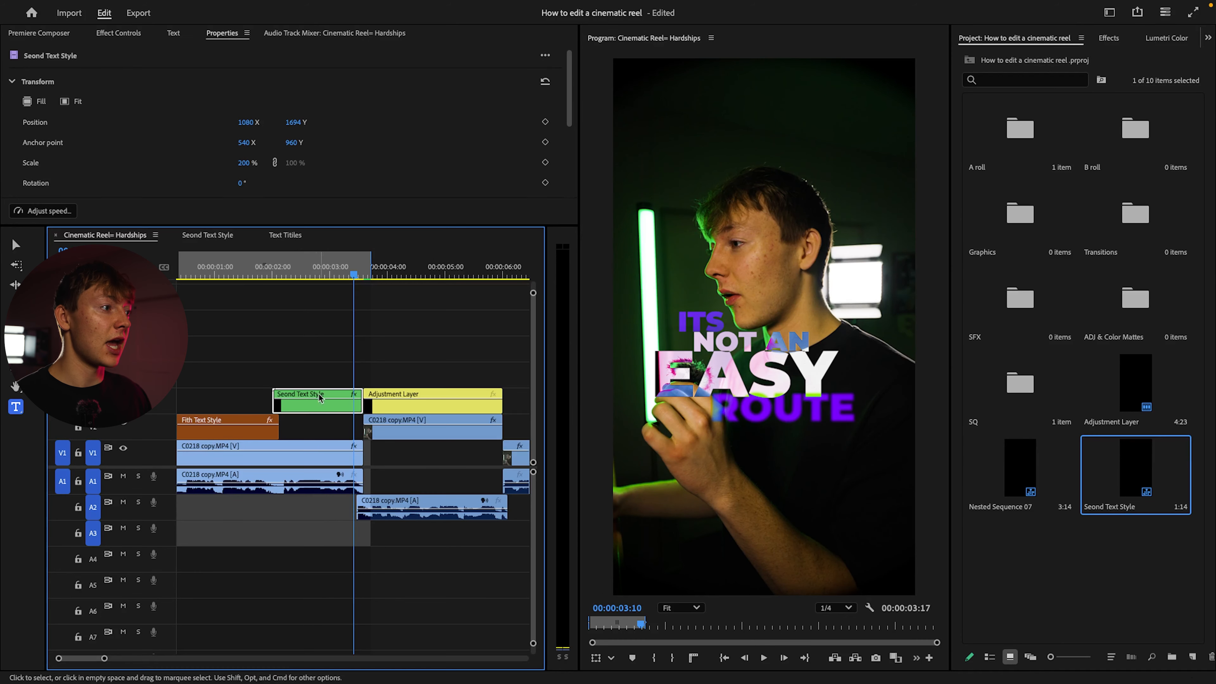
Set the Seond Text Style clip's scale to 250% and its Y position to 1860, and replay the title
scroll(192, 115, down, 3)
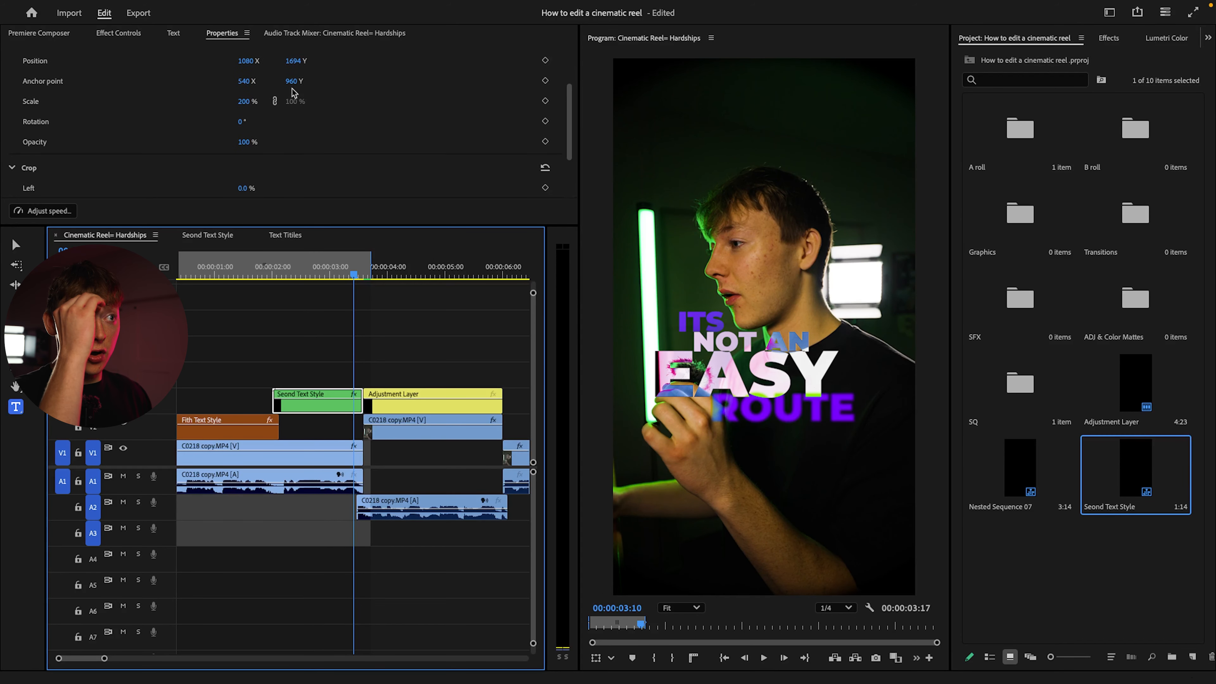
drag(244, 114, 268, 114)
drag(292, 74, 330, 75)
drag(353, 275, 258, 282)
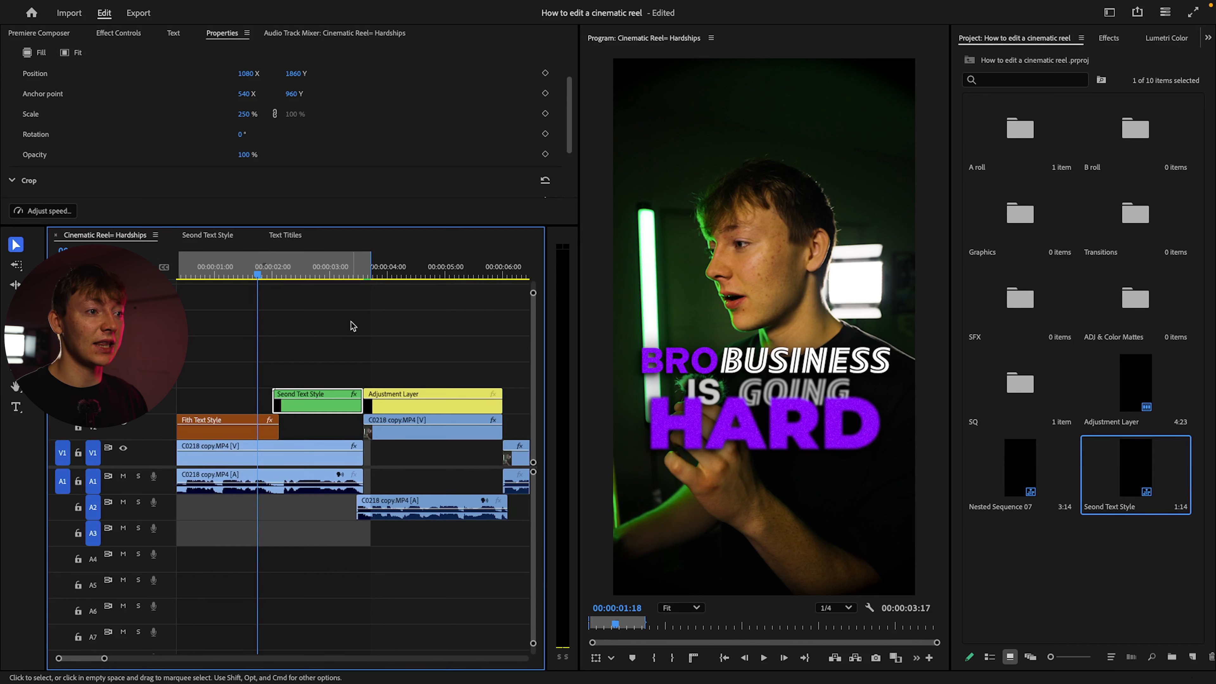
key(space)
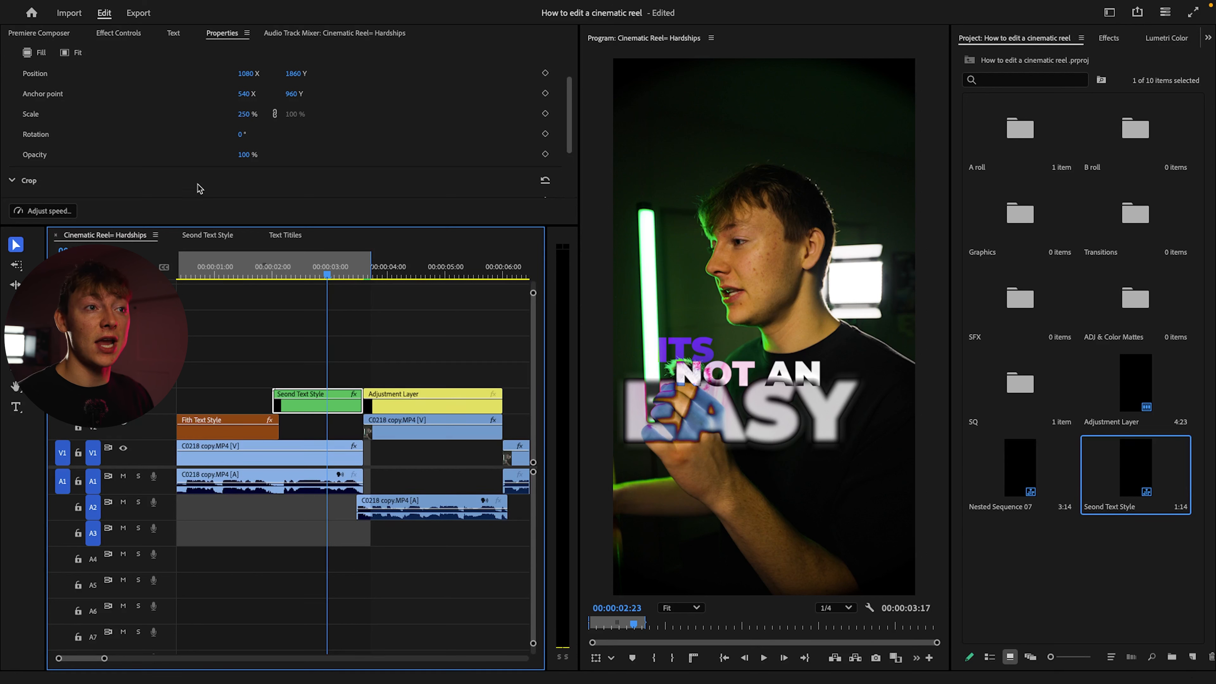
Set the Seond Text Style clip's opacity blend mode to Normal and replay the title
click(134, 37)
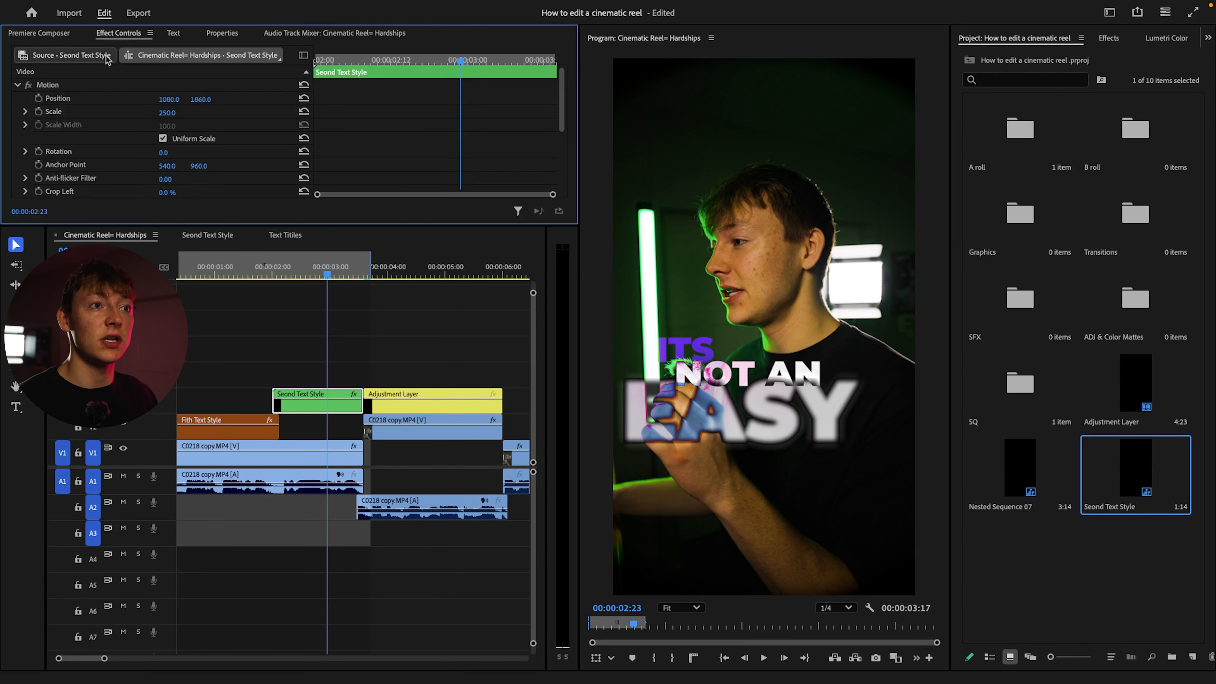
scroll(111, 109, down, 3)
scroll(109, 128, down, 2)
scroll(95, 120, up, 2)
scroll(70, 103, down, 4)
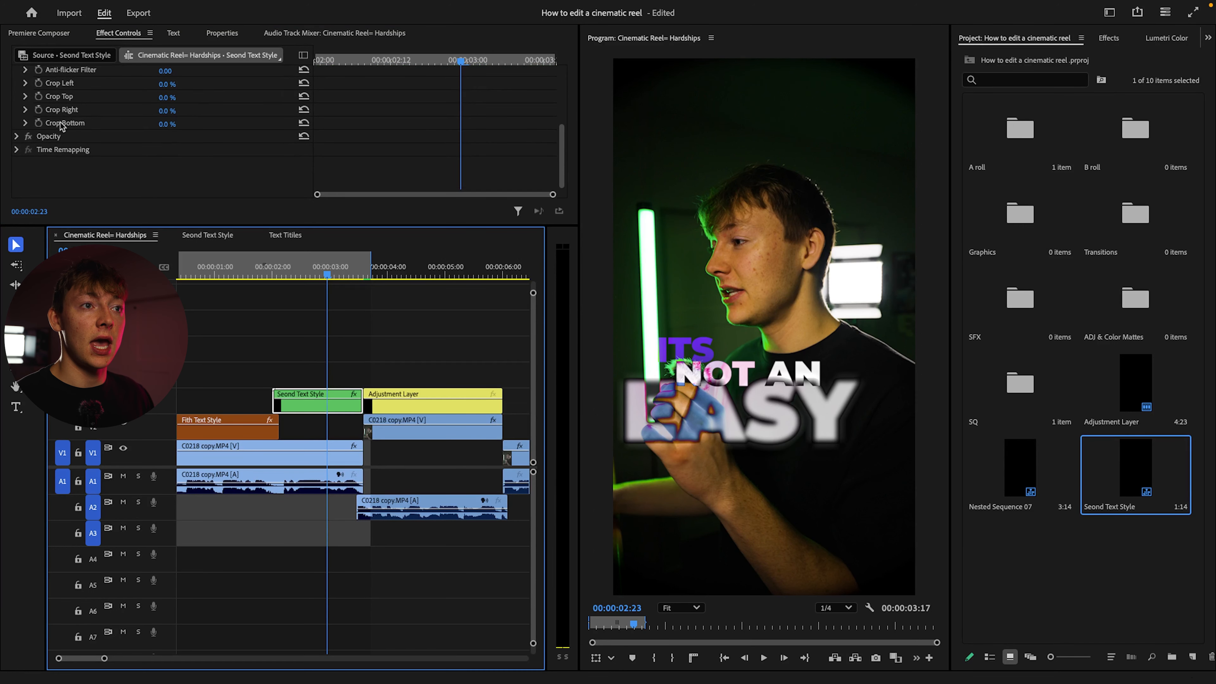
click(17, 136)
scroll(191, 156, down, 3)
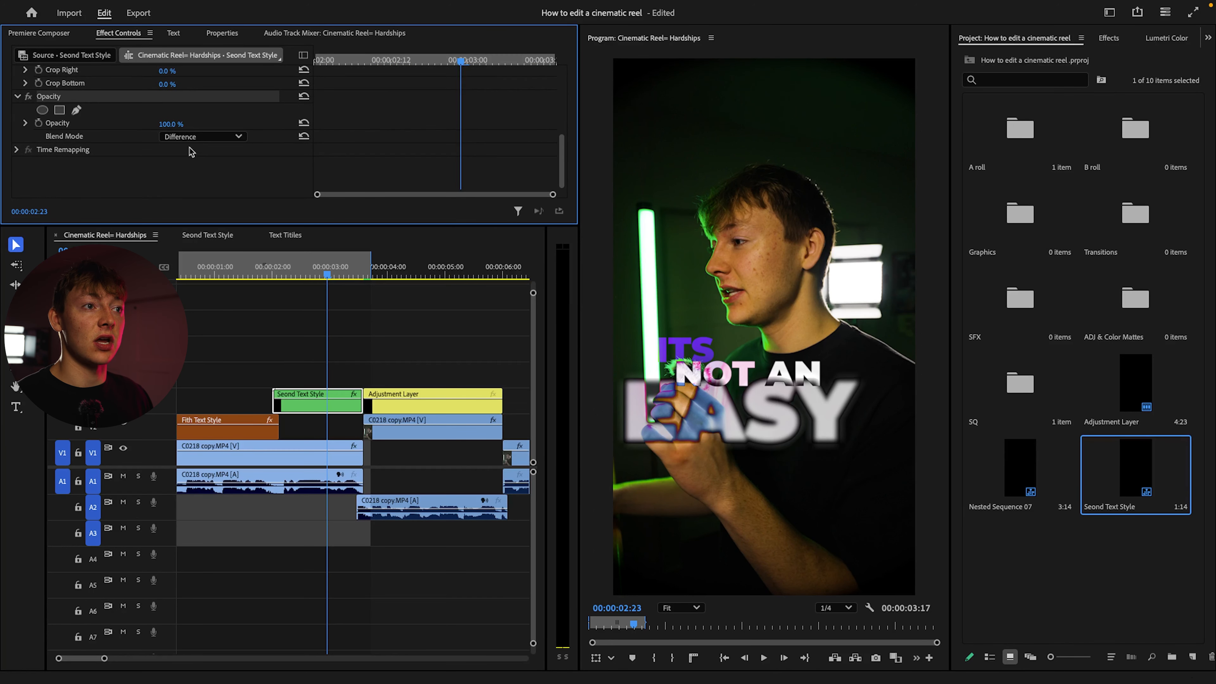
click(175, 138)
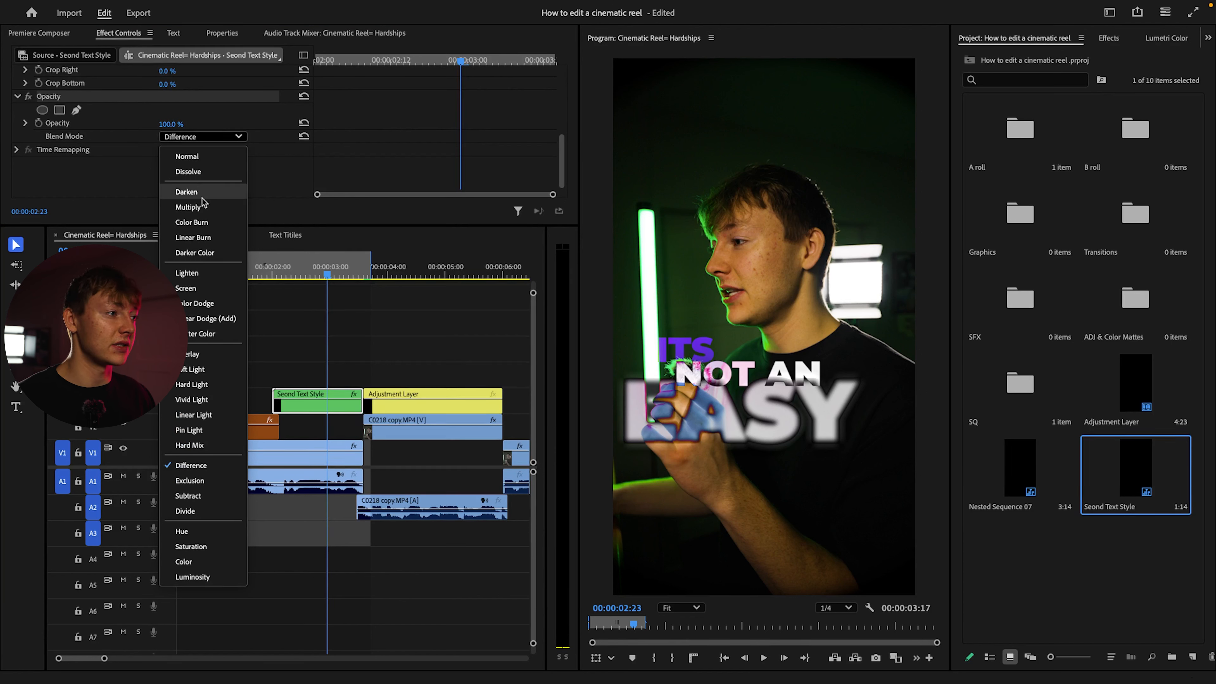
click(187, 156)
click(308, 273)
click(273, 278)
key(space)
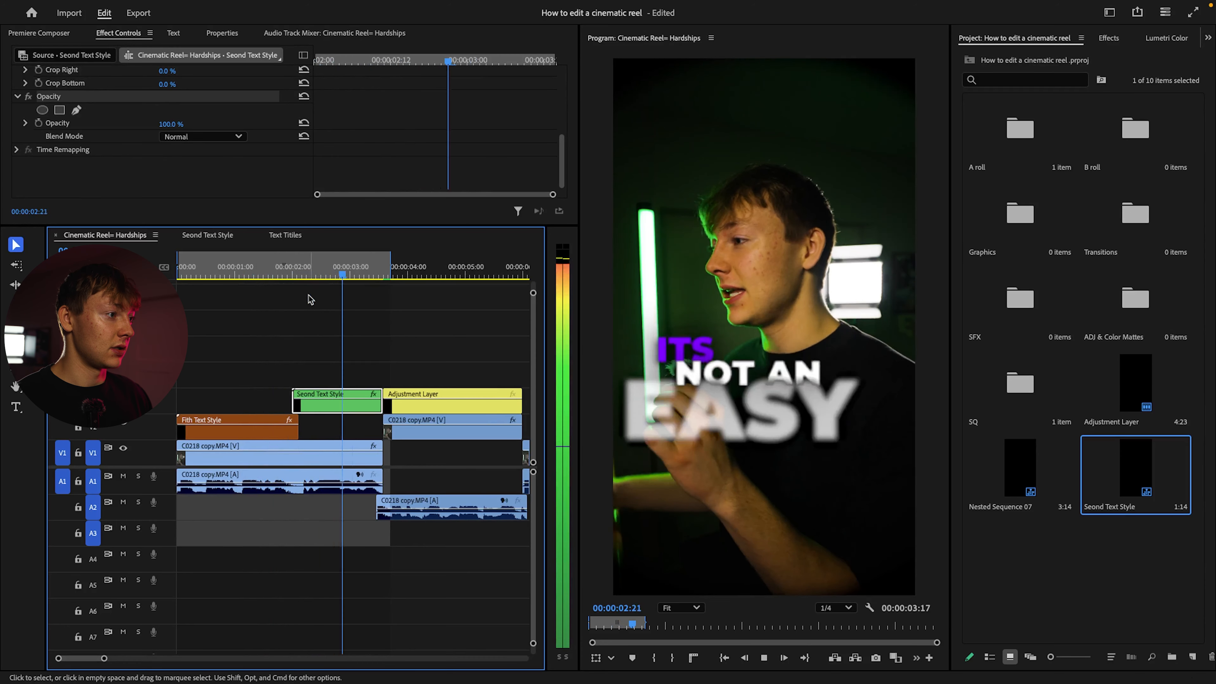
Apply the ET - 1. Cinematic Grain Normal preset to the text layers inside the Seond Text Style nest, including route and its
double_click(316, 402)
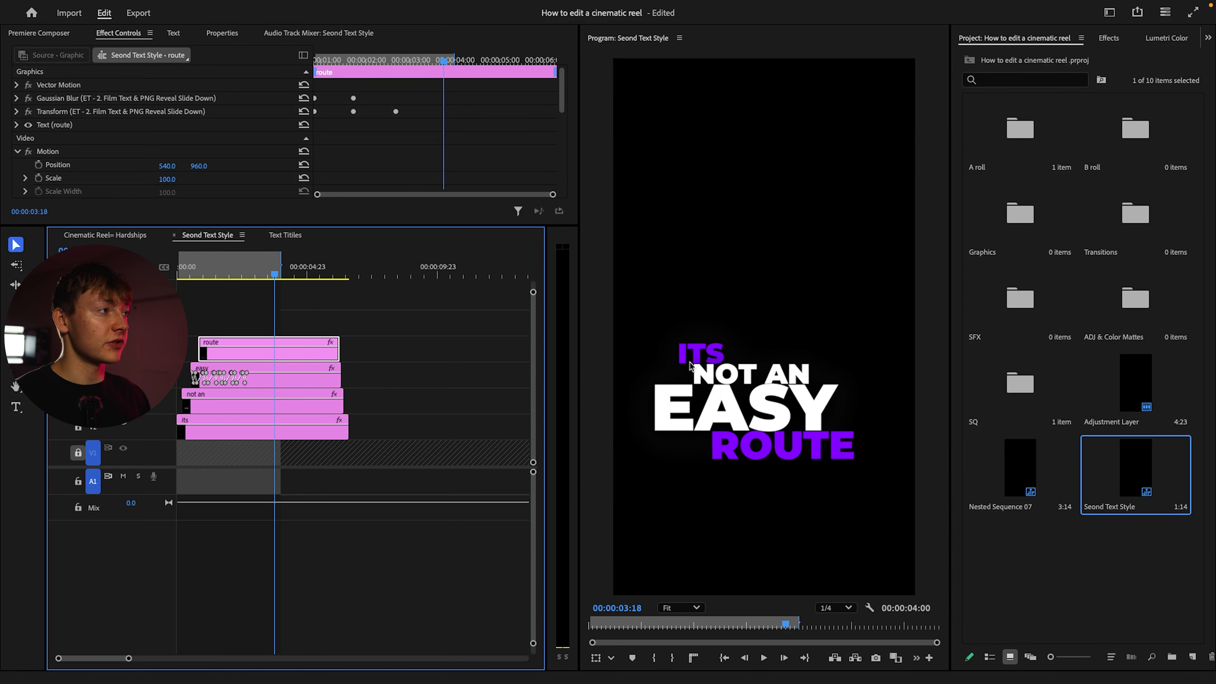
click(1110, 38)
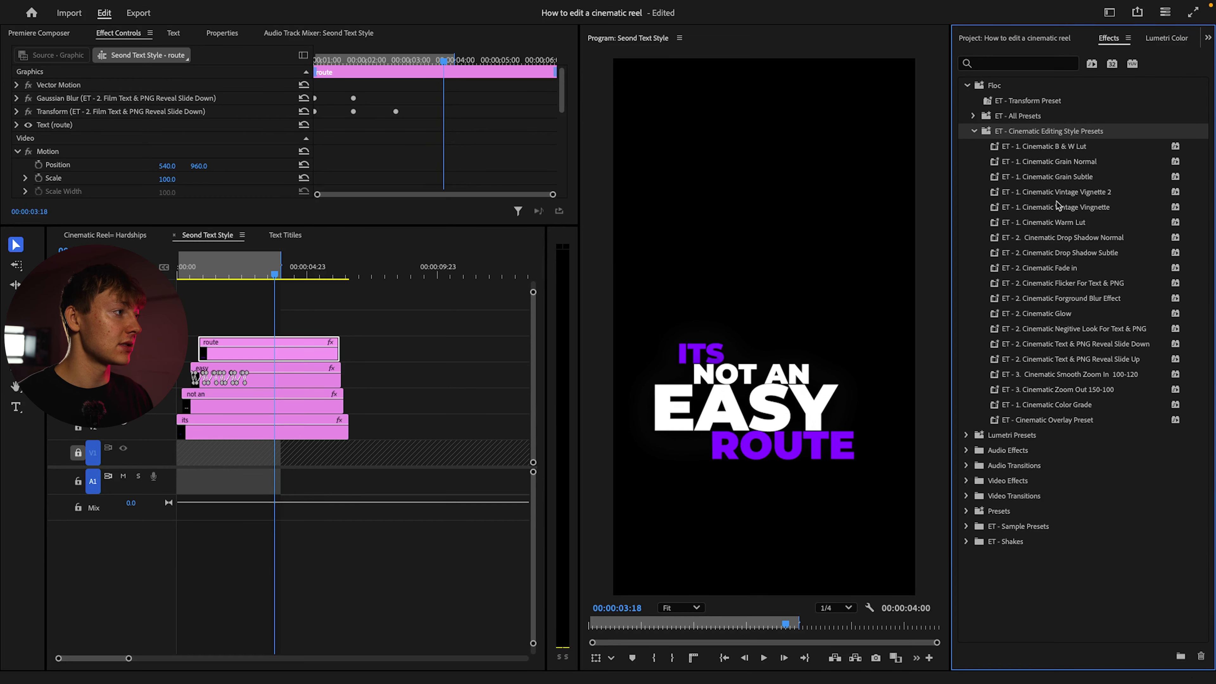
click(1040, 166)
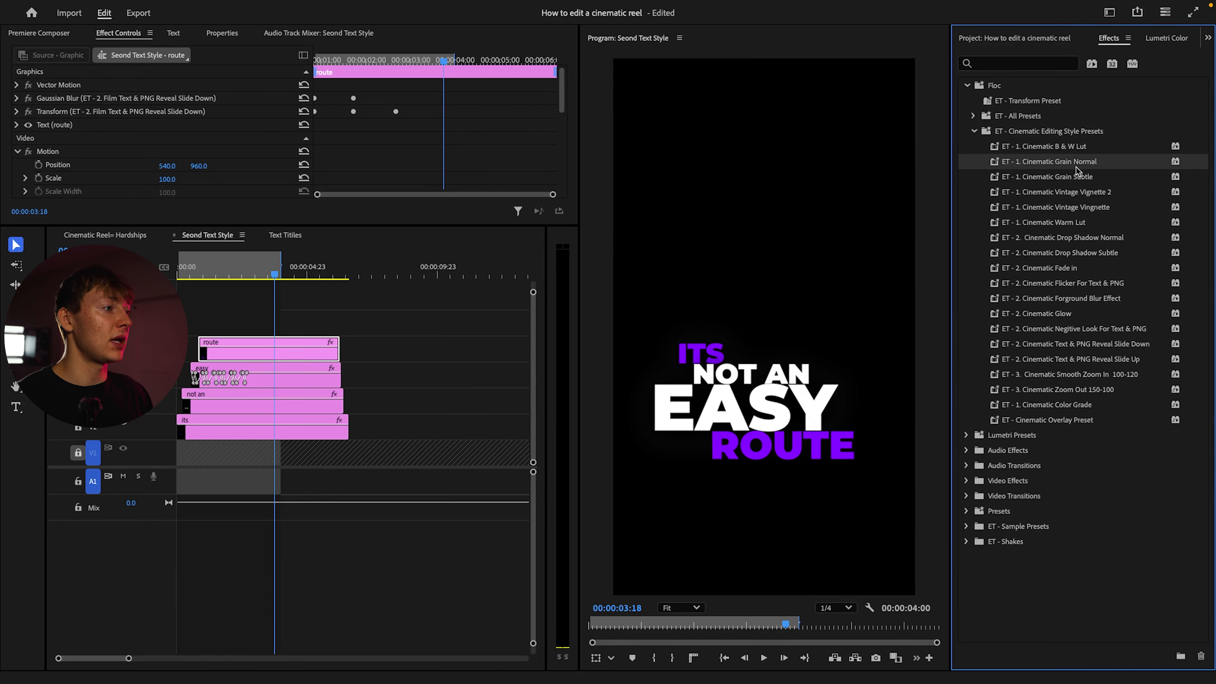
drag(1074, 164, 312, 344)
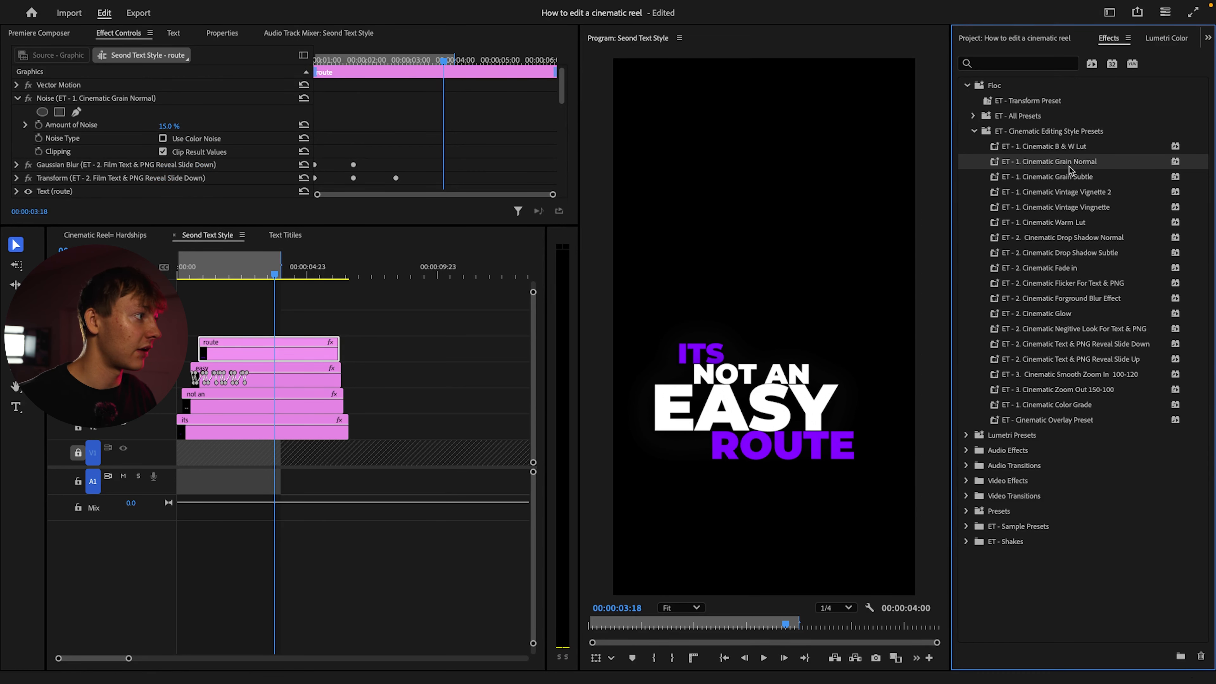
click(248, 426)
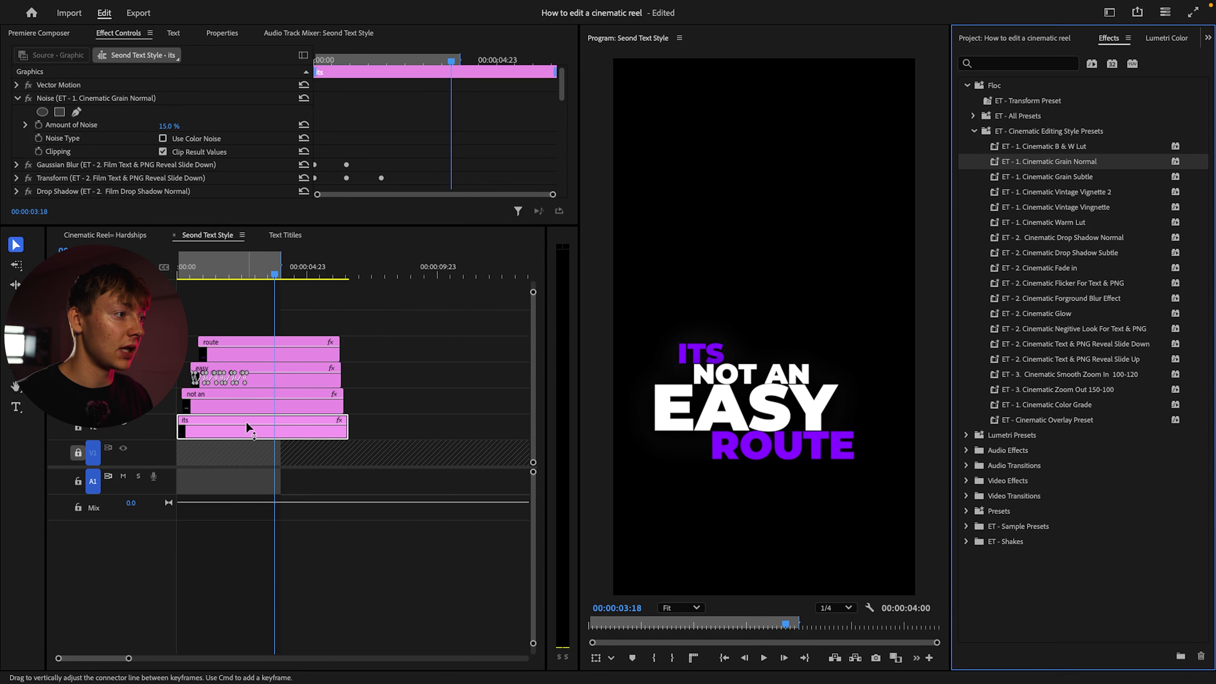
Return to the Cinematic Reel= Hardships sequence and play it to check the second title's grain
click(119, 236)
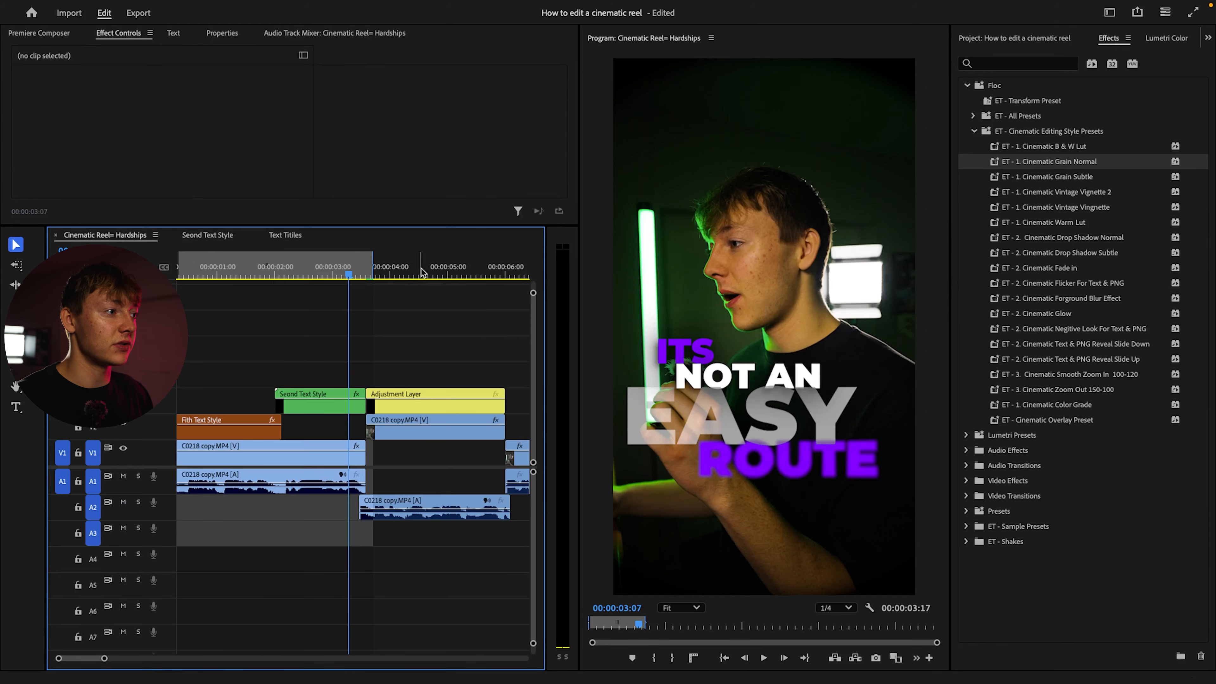
click(207, 277)
key(space)
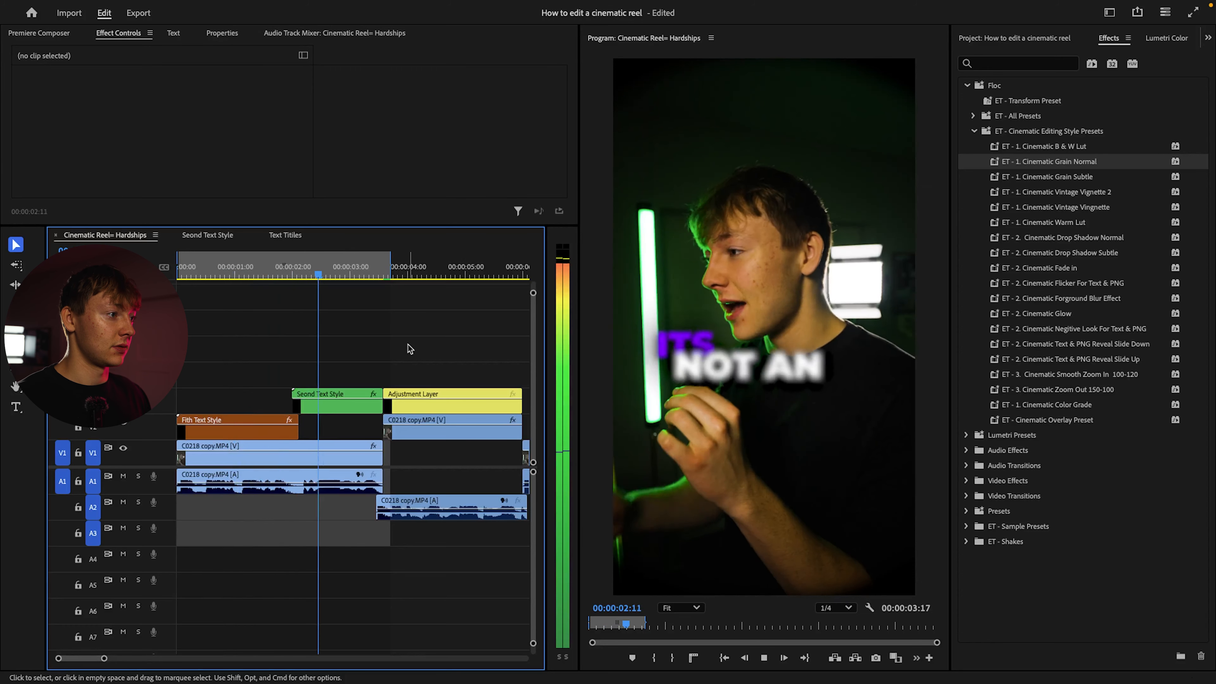
key(space)
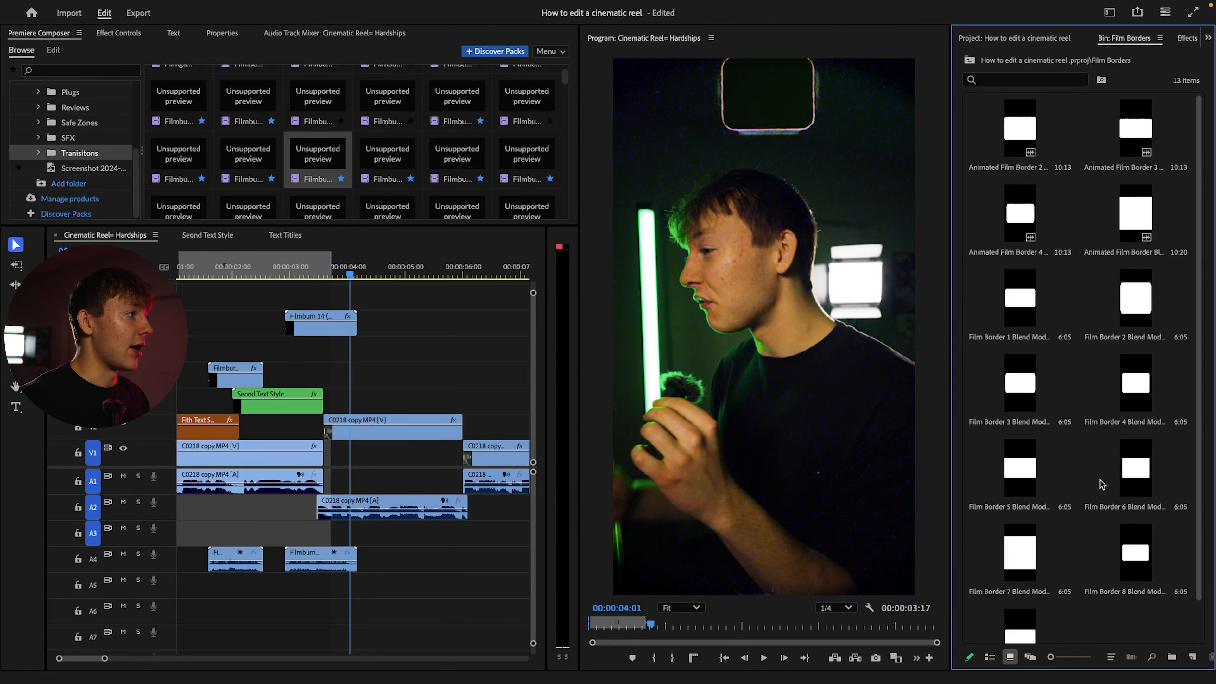
Place Animated Film Border 2 above the talking-head clip that follows the second title and set its scale to 200%
click(1035, 220)
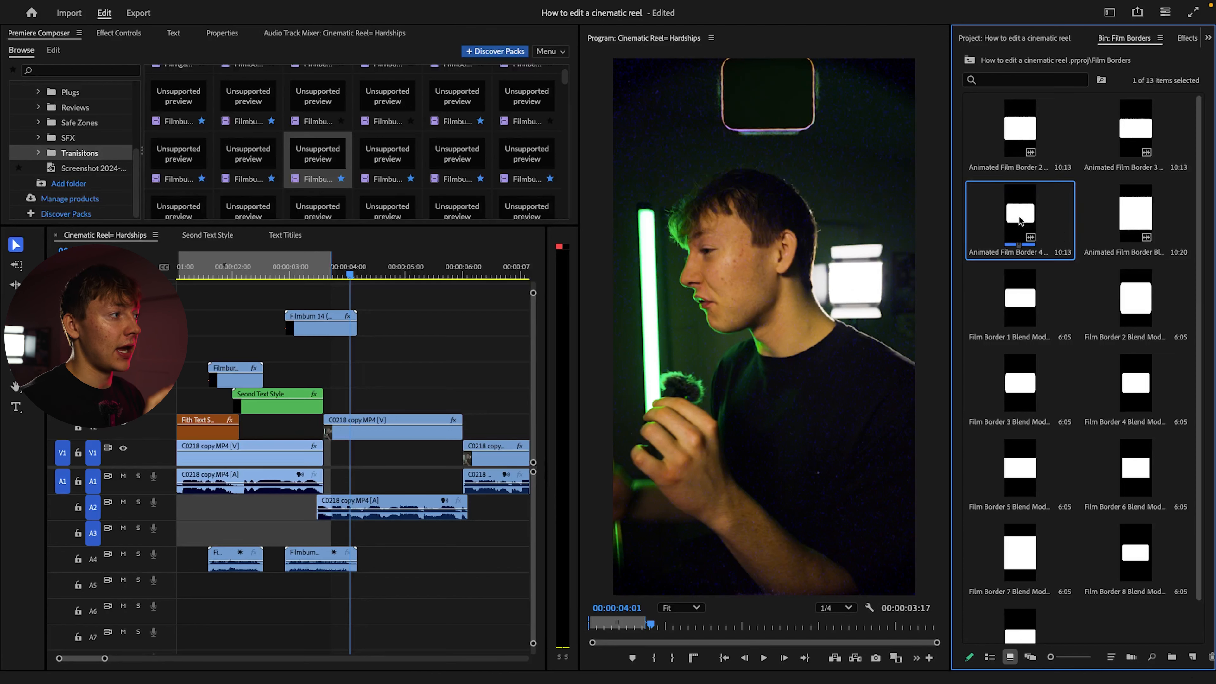
drag(1020, 129, 330, 400)
click(400, 407)
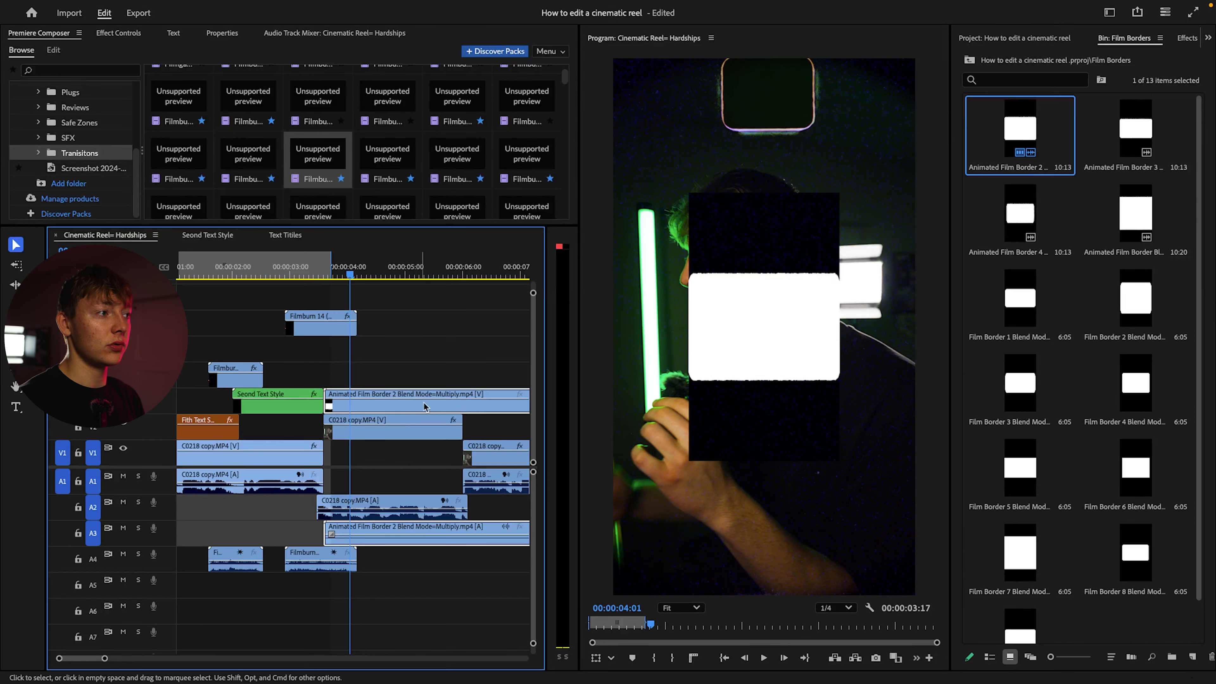
click(121, 35)
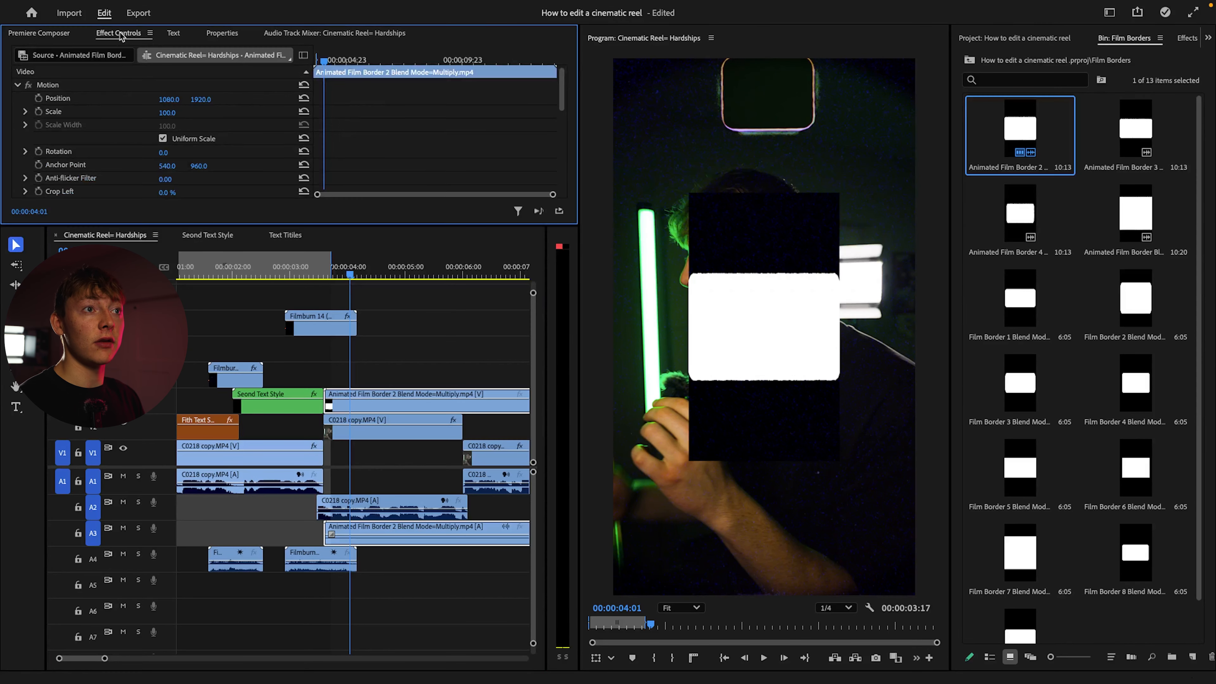
click(175, 111)
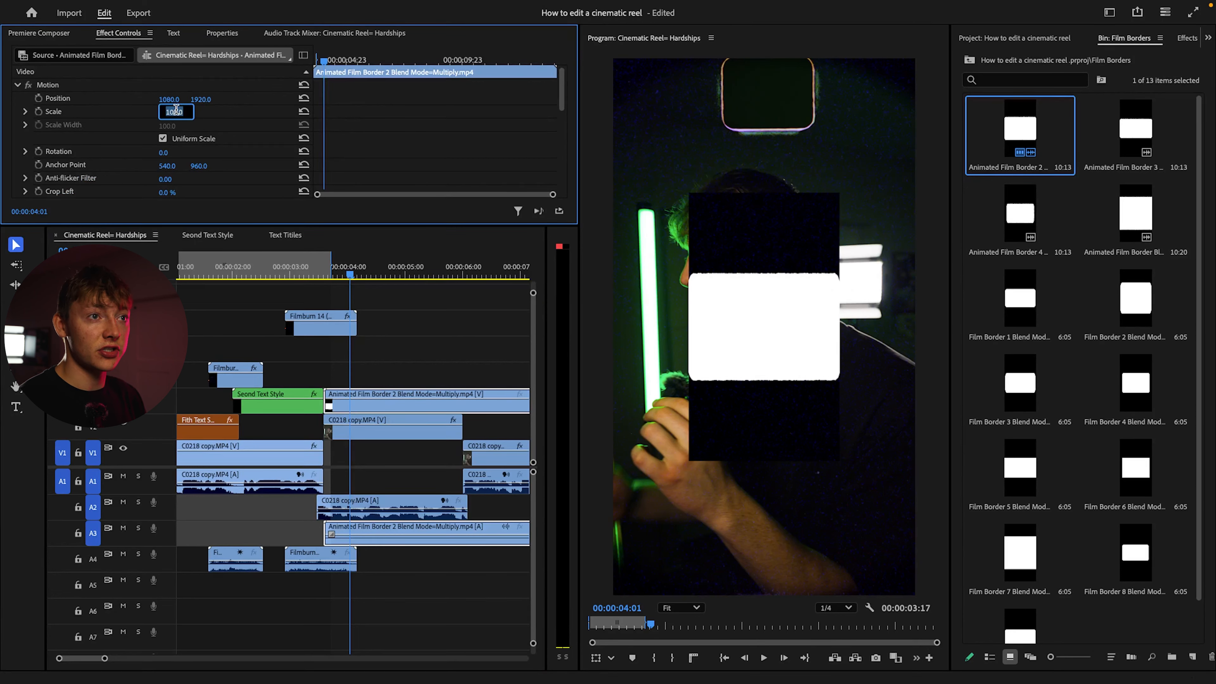
text(200)
key(Return)
Set the animated film border's opacity blend mode to Multiply
scroll(203, 149, down, 10)
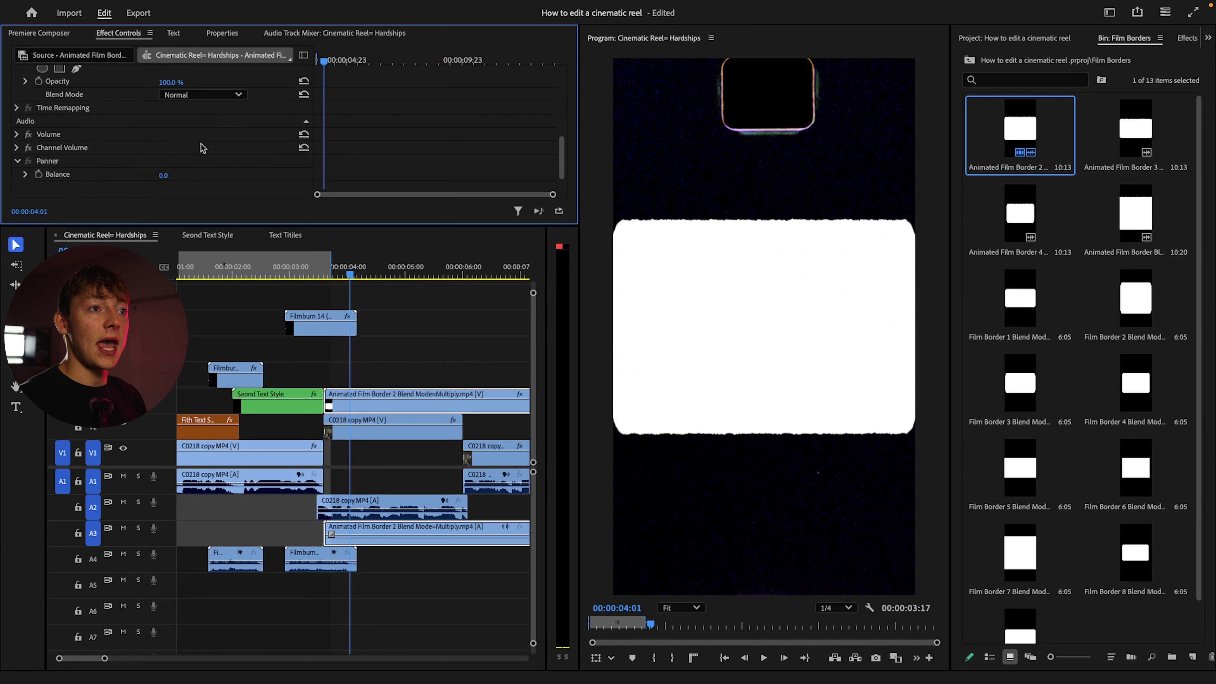
click(84, 158)
click(97, 132)
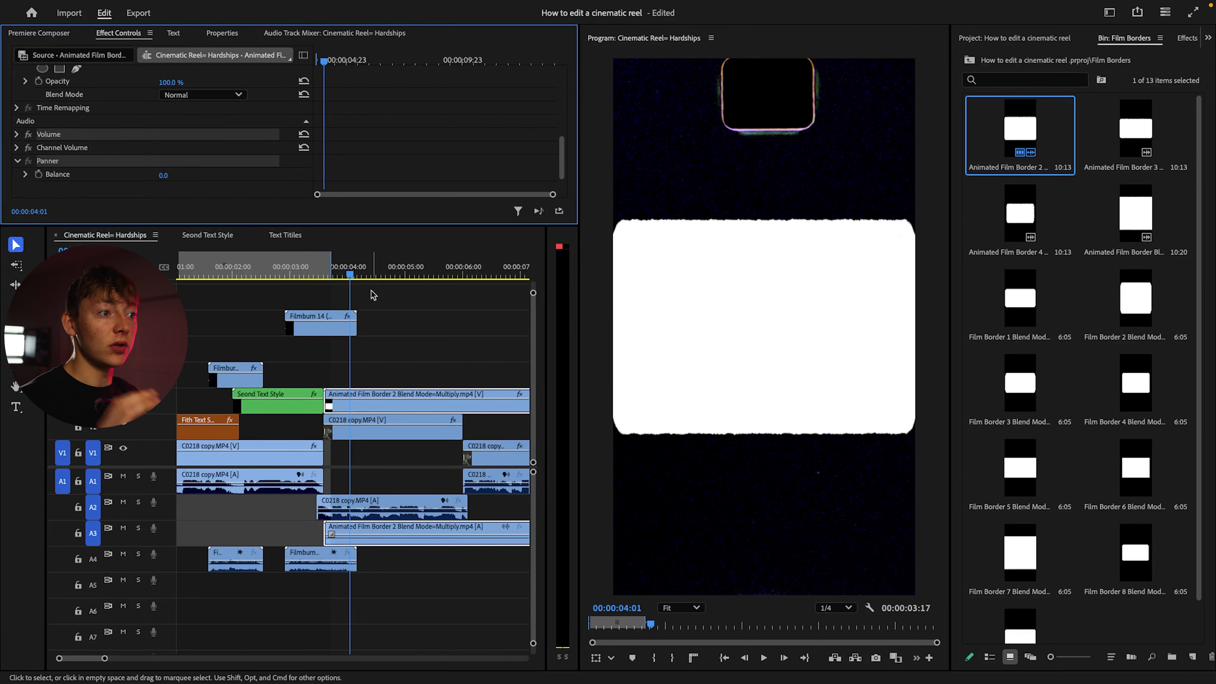
scroll(112, 132, up, 3)
click(57, 118)
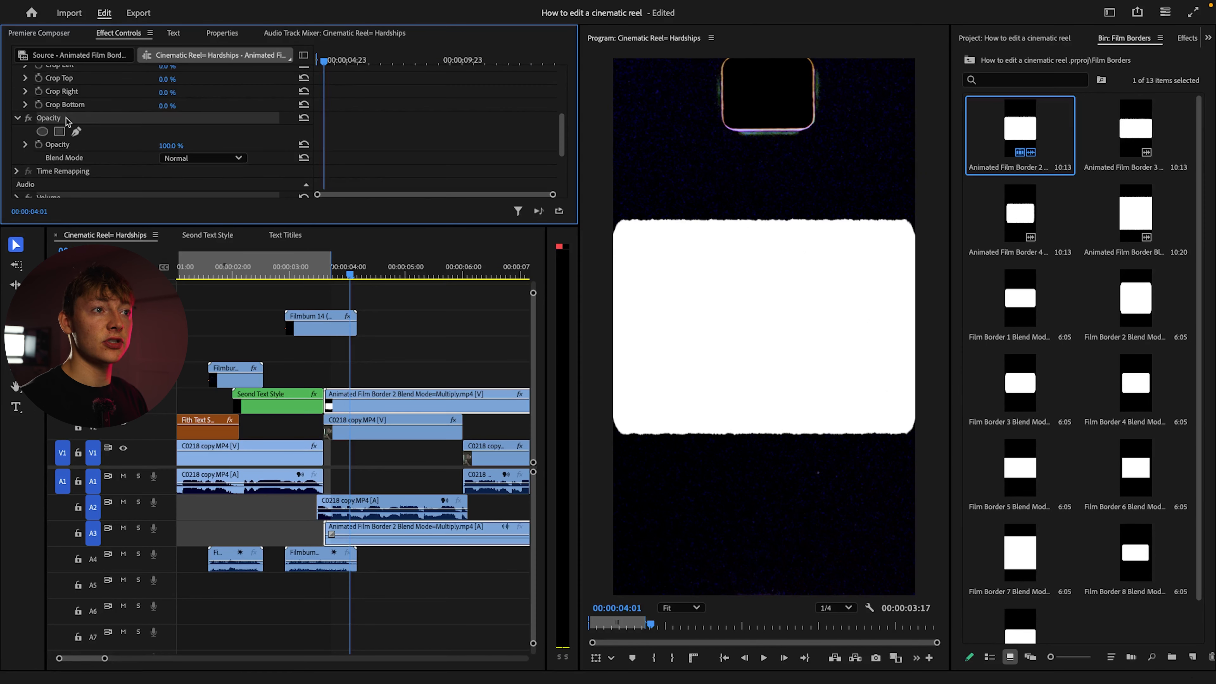
click(190, 160)
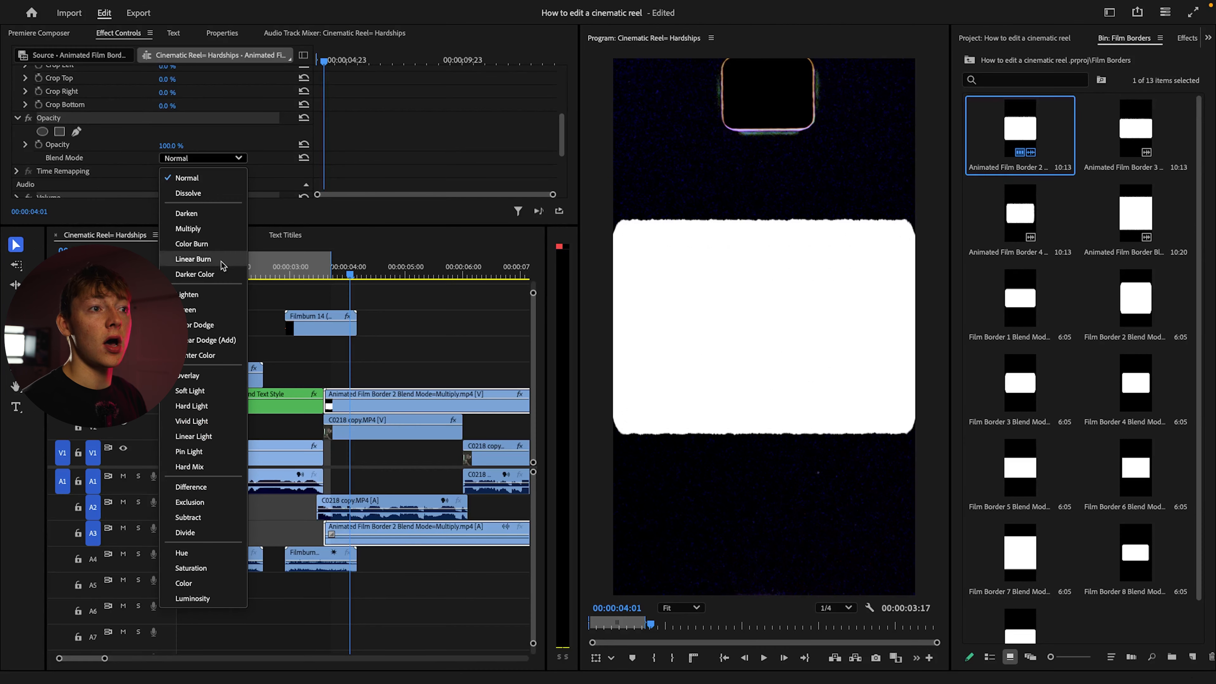
click(178, 229)
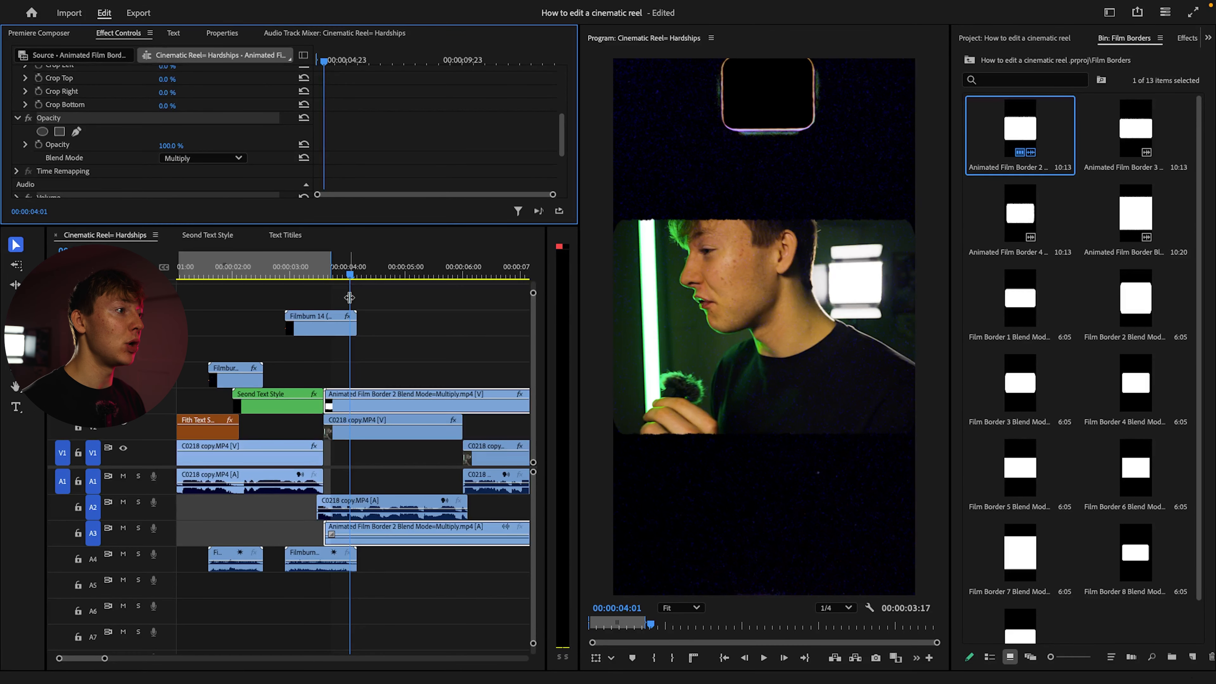
Play the reel through the animated film border and delete the Animated Film Border 2 clip
drag(348, 274, 328, 272)
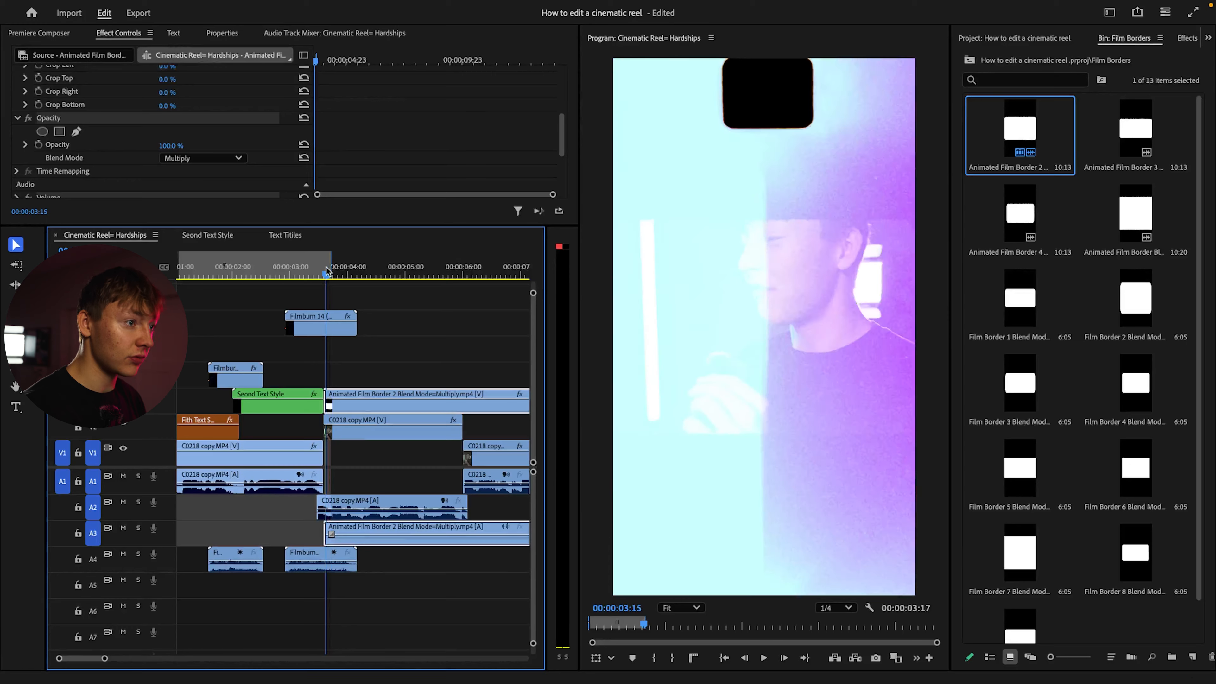
key(space)
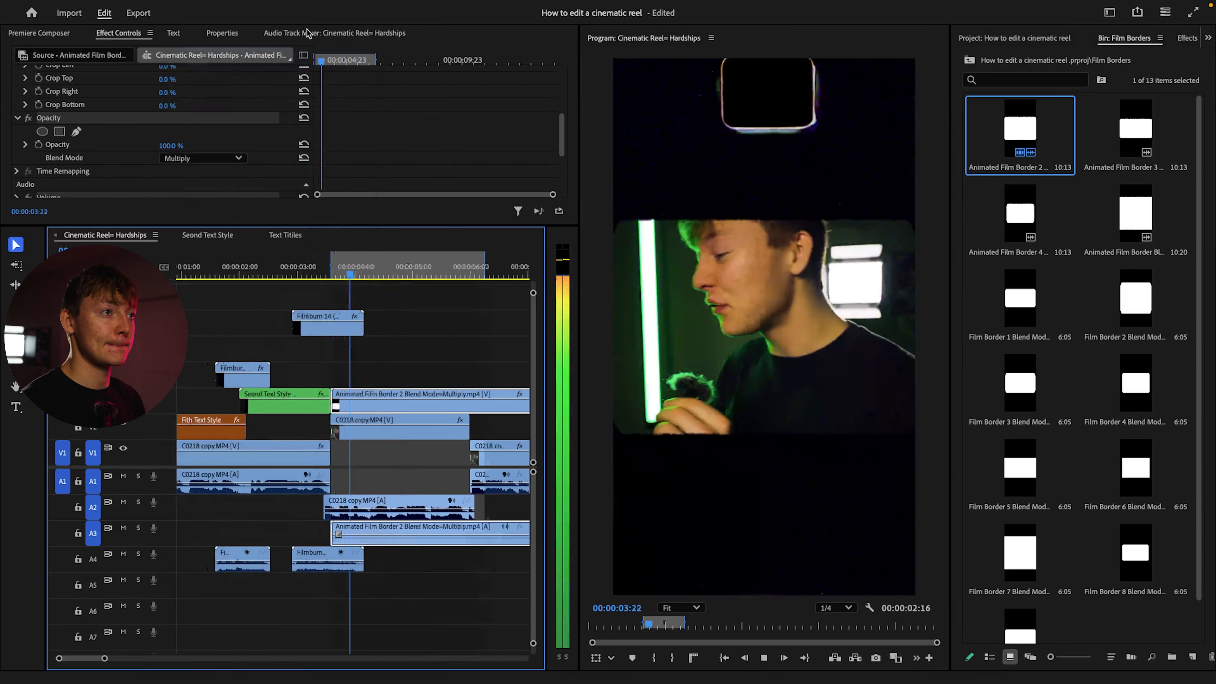
key(space)
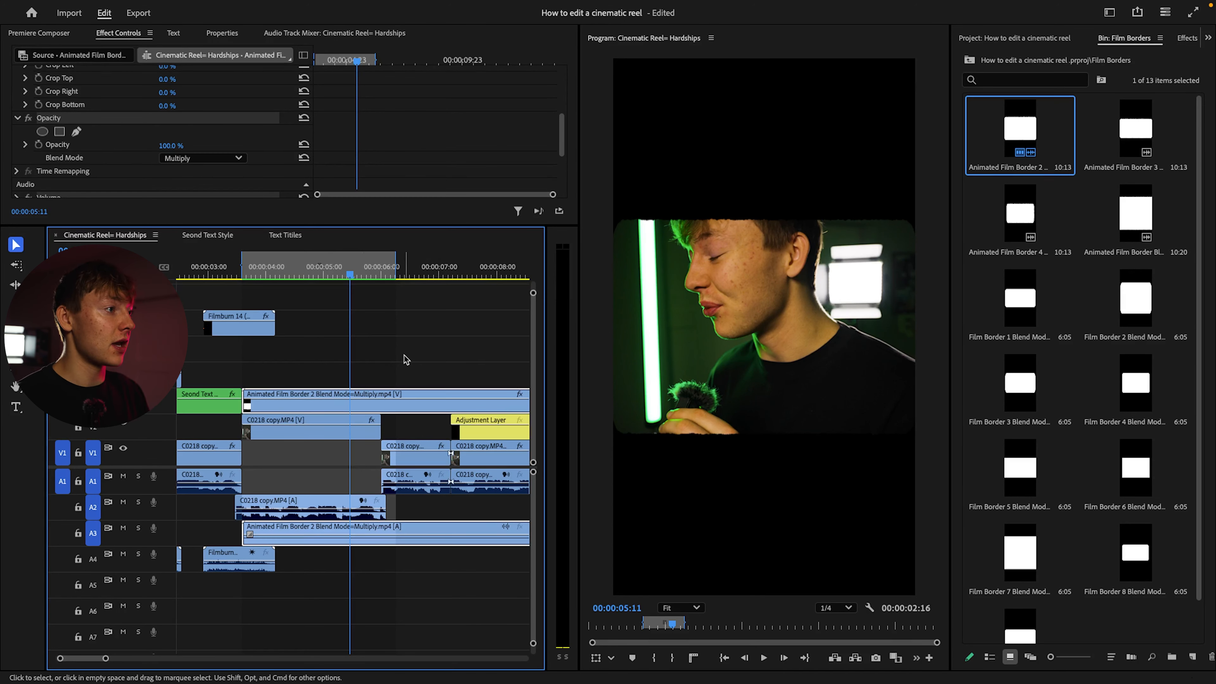
key(Delete)
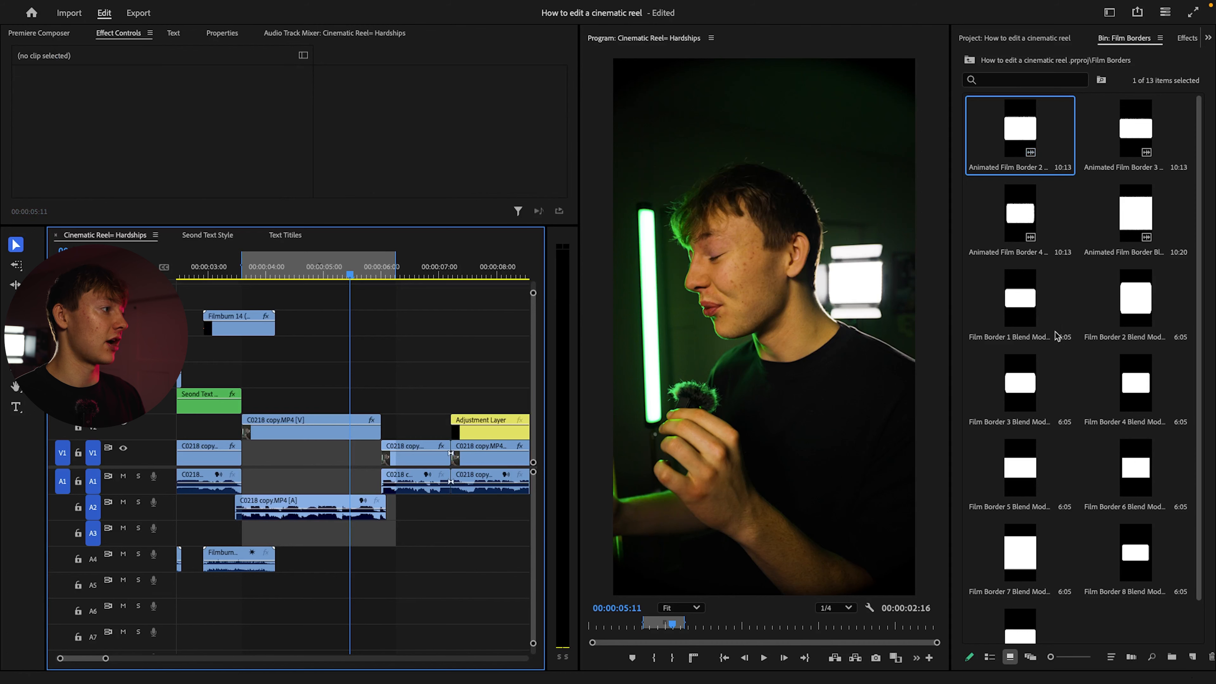
Place the still Film Border 4 Blend Mode=Multiply.png above the talking-head clip, starting right after the second title
scroll(1089, 340, down, 1)
click(1116, 382)
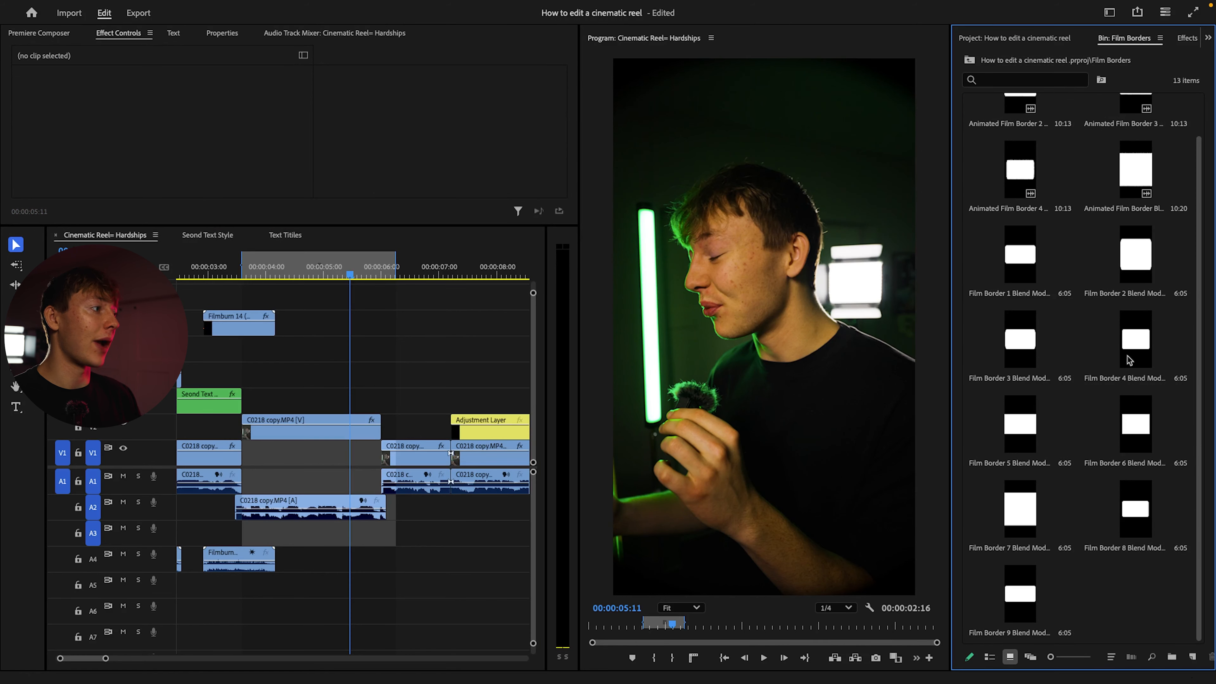
drag(297, 276, 243, 280)
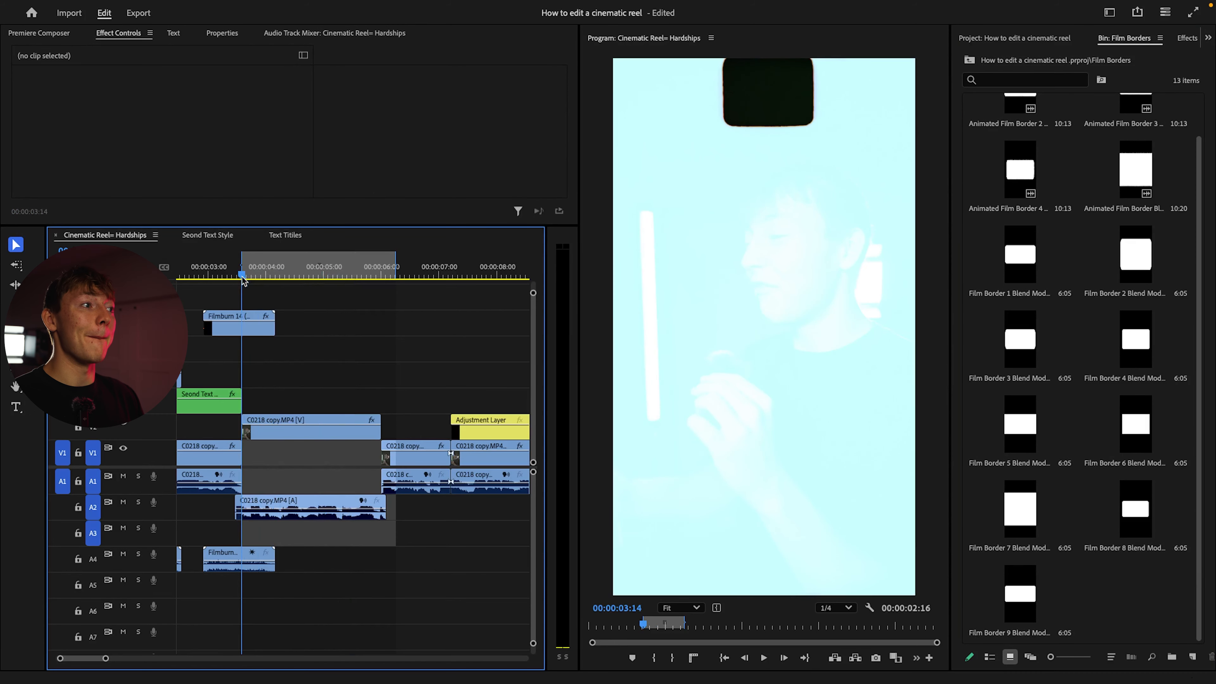
key(space)
click(1121, 434)
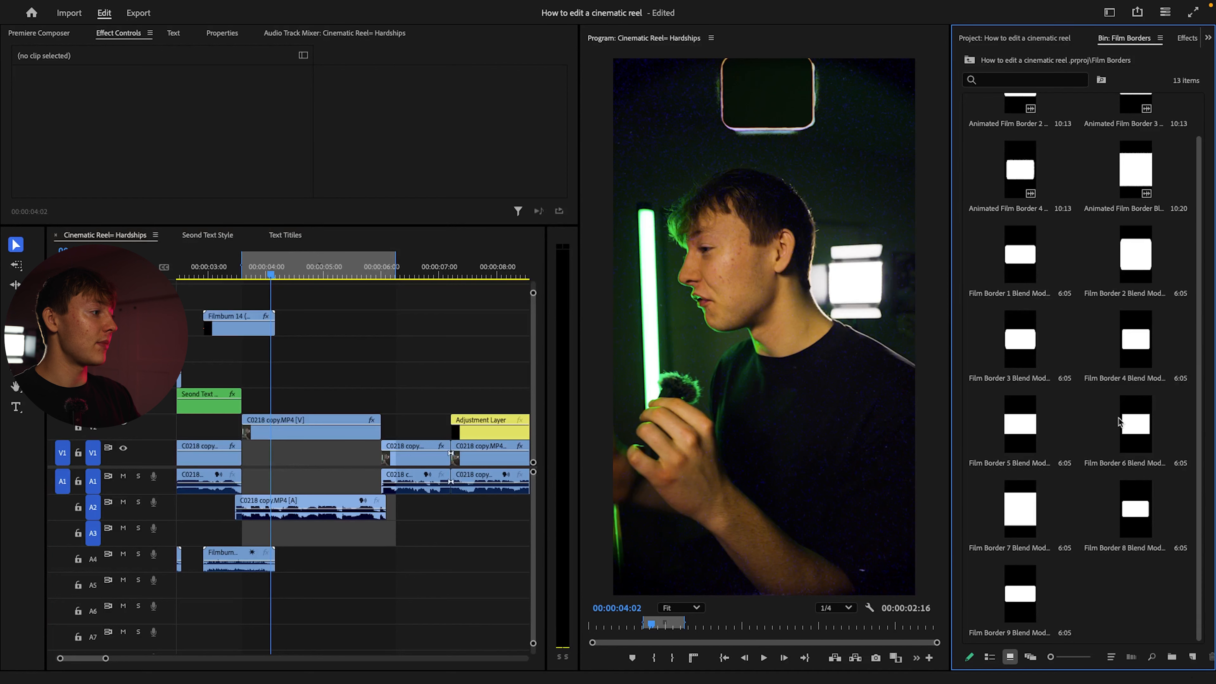
click(1126, 327)
click(1122, 278)
click(1013, 269)
click(1132, 363)
drag(1142, 343, 386, 398)
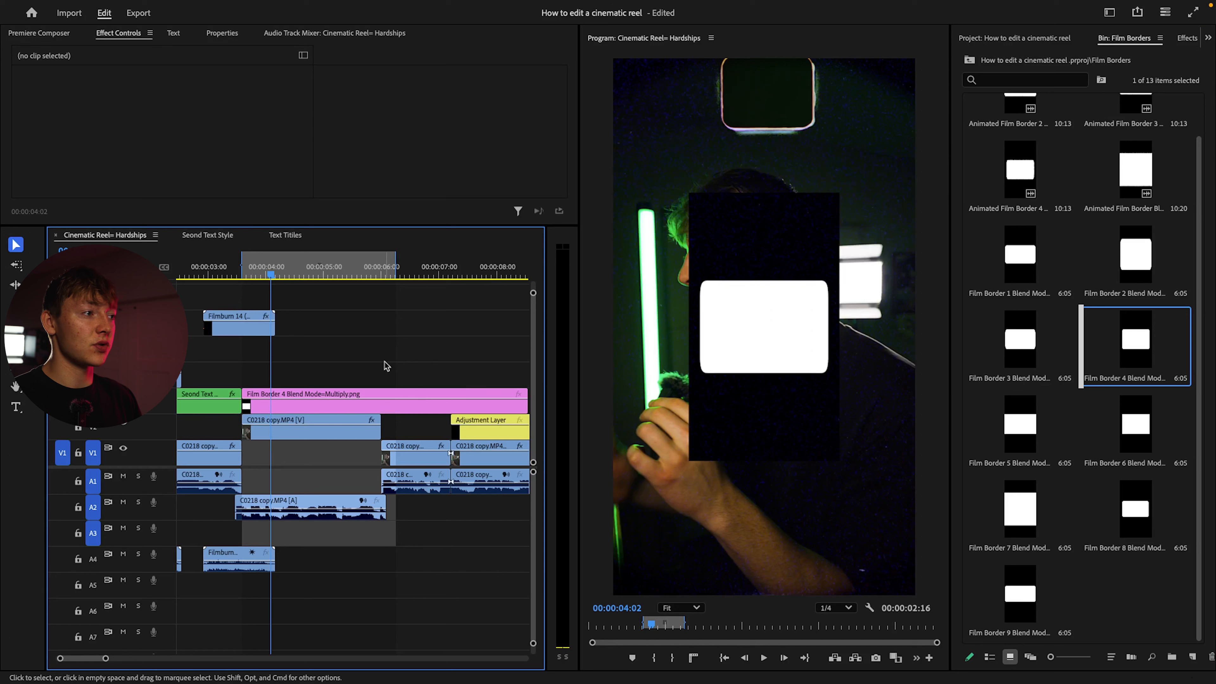
Set the scale of the Film Border 4 clip to 200%
click(316, 395)
click(168, 112)
text(200)
key(Return)
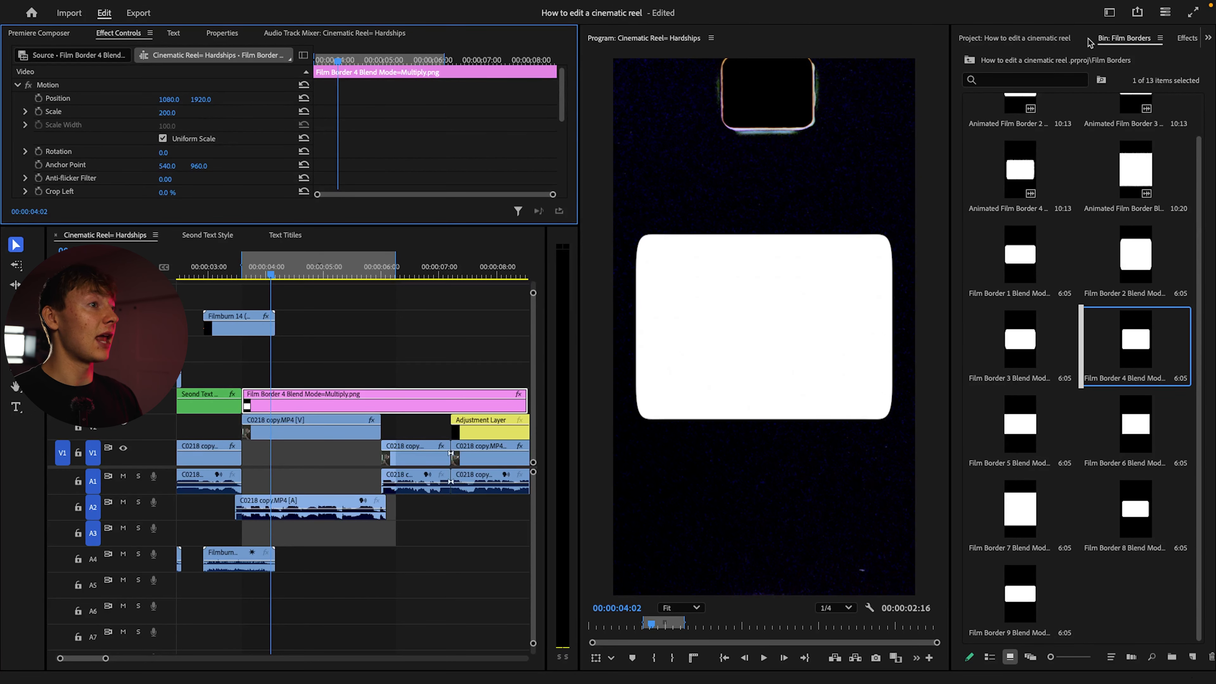
Apply the ET - Cinematic Overlay Preset to the Film Border 4 clip
scroll(63, 96, down, 5)
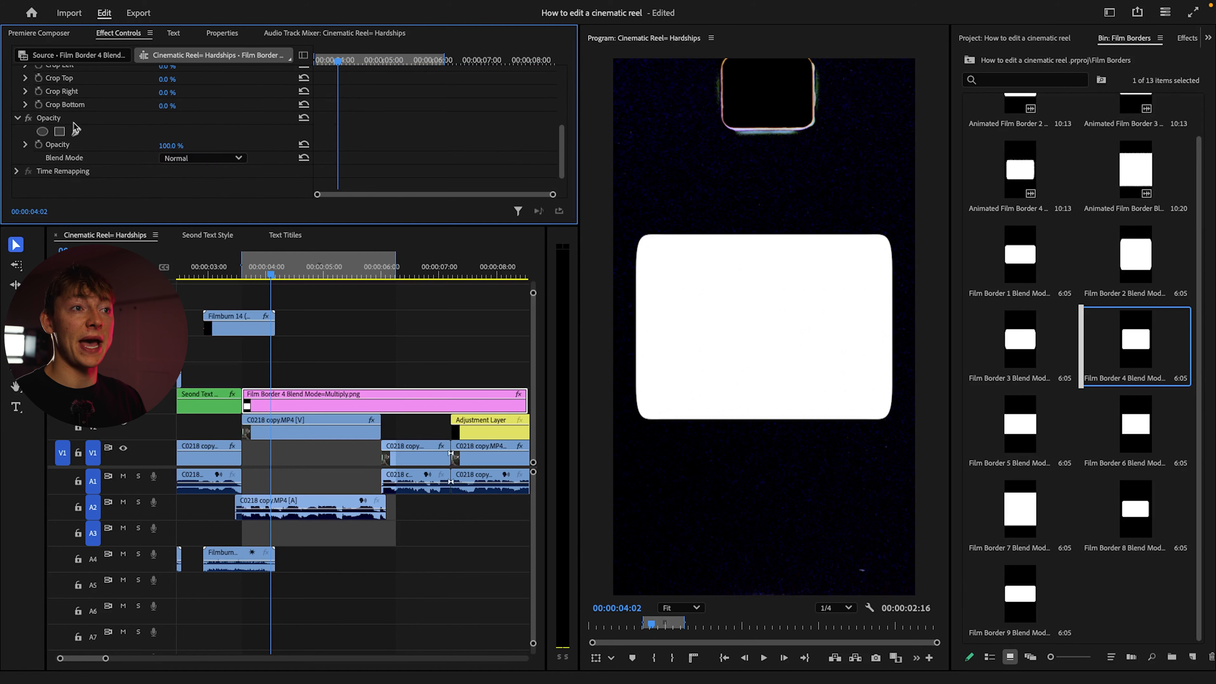
click(1188, 40)
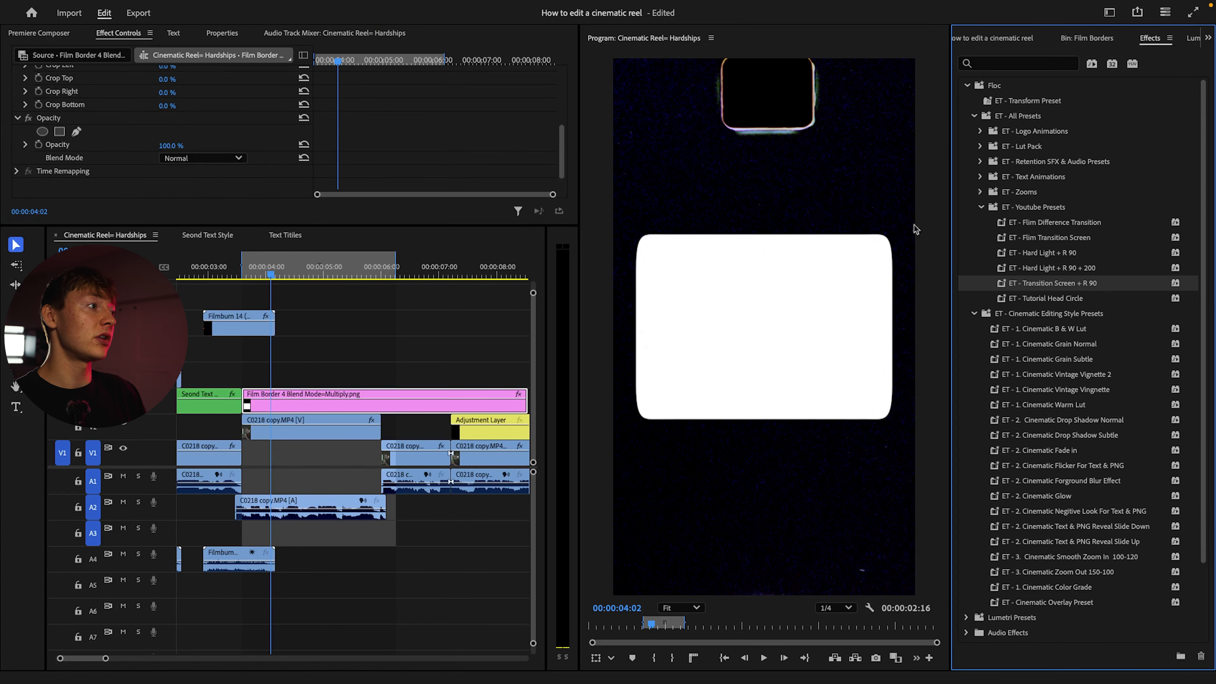
click(981, 207)
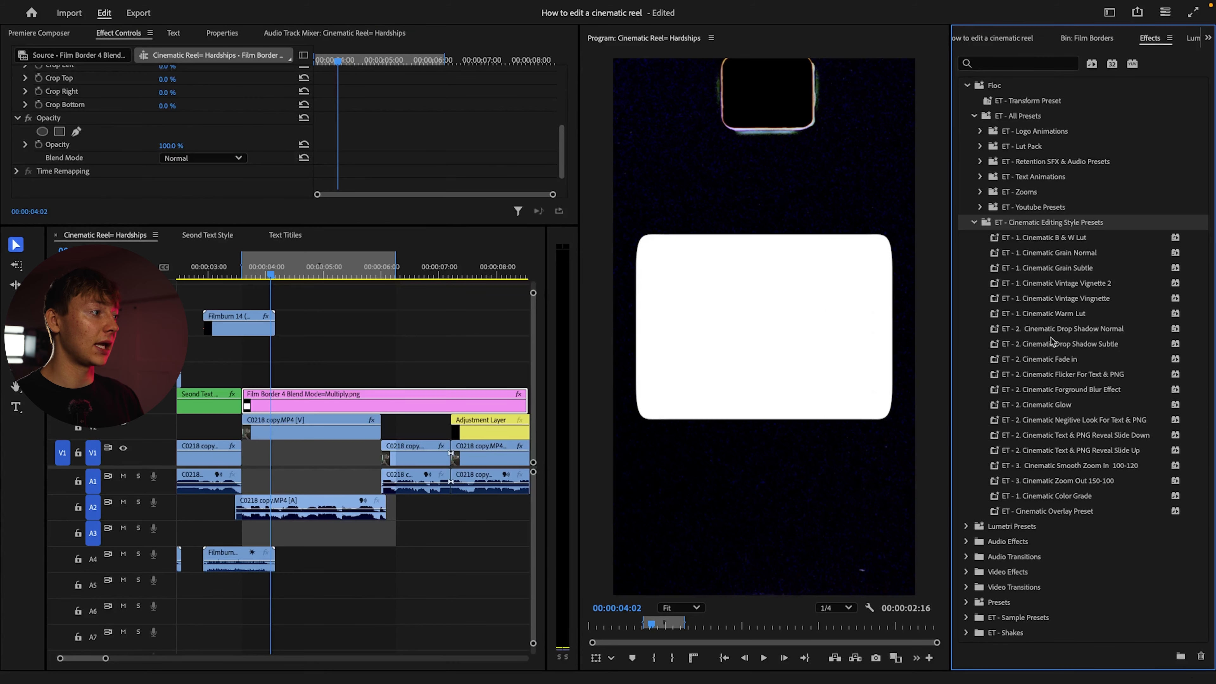
click(1046, 513)
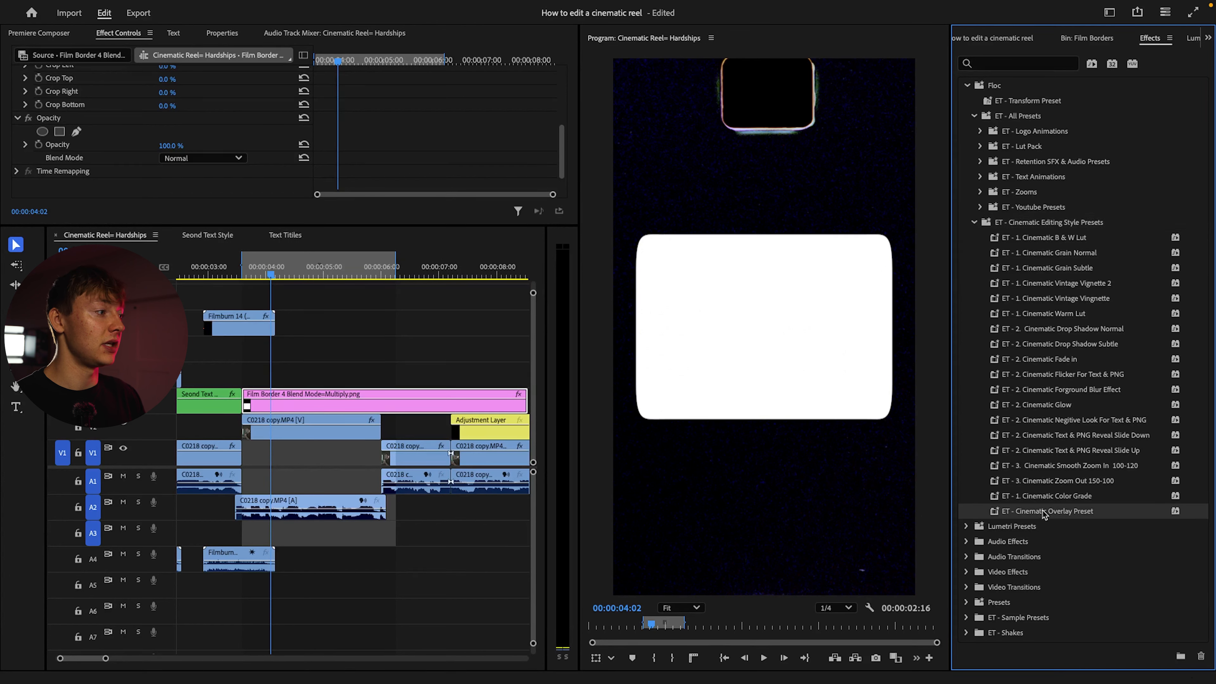
drag(929, 498, 338, 407)
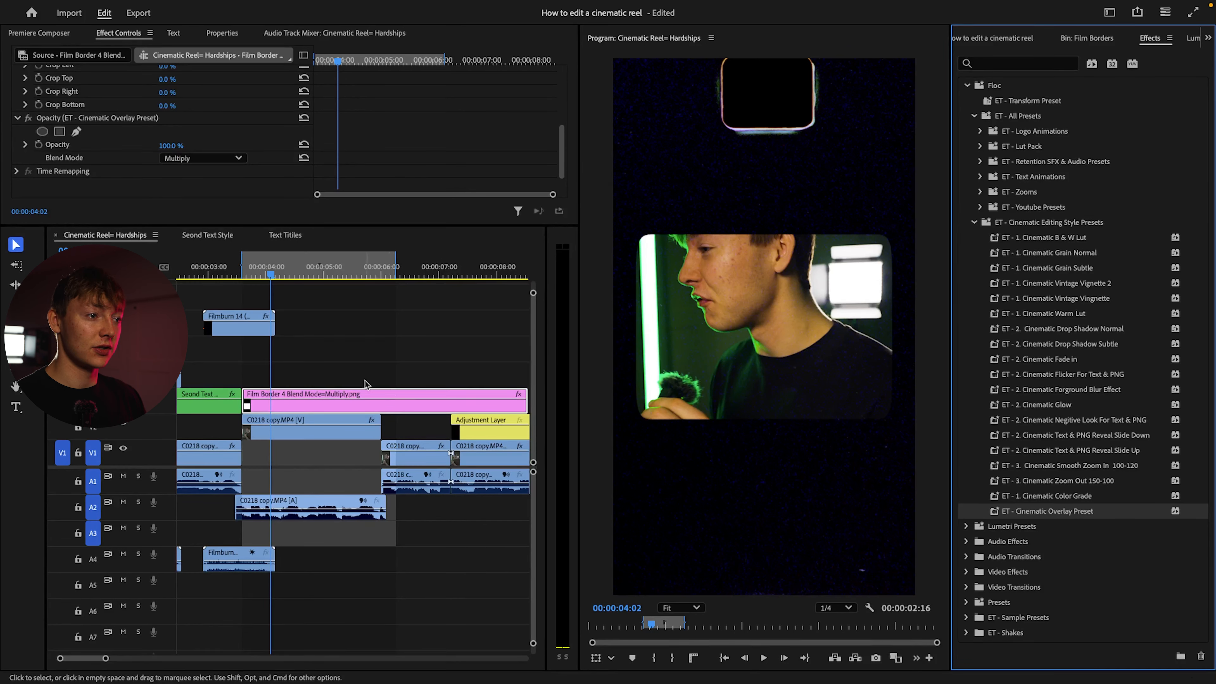
Cut the Film Border 4 clip at the end of the talking-head clip beneath it and delete the leftover part
key(c)
click(381, 404)
key(v)
click(414, 407)
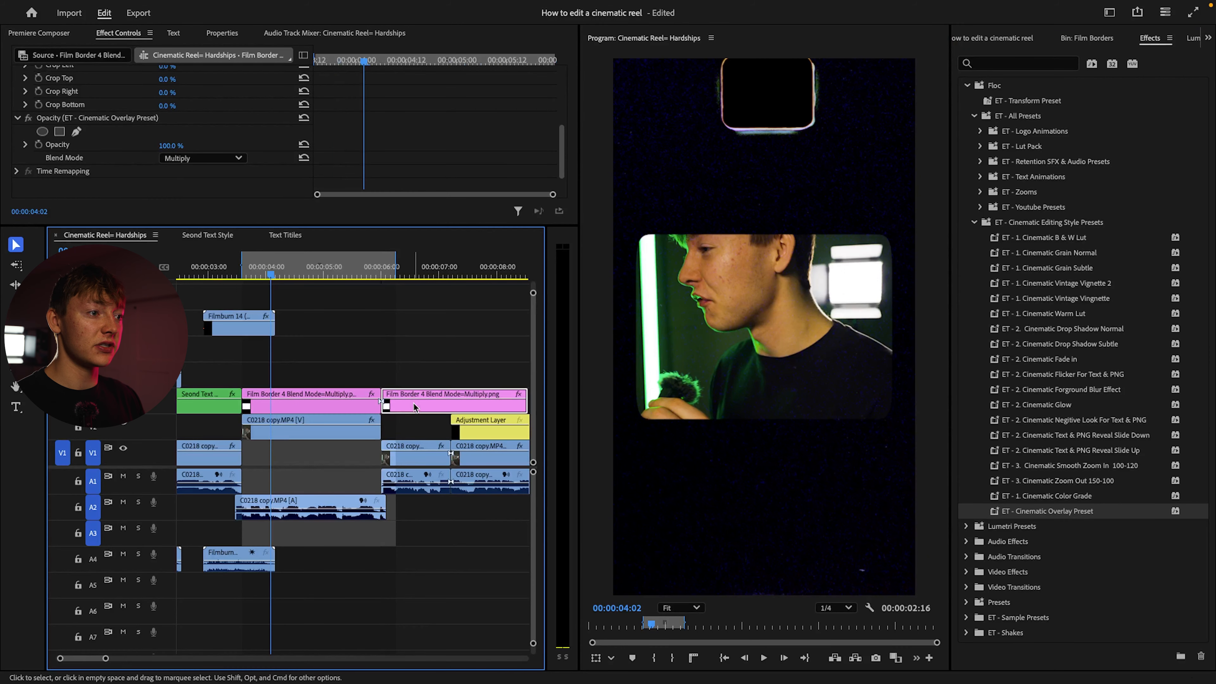
key(Delete)
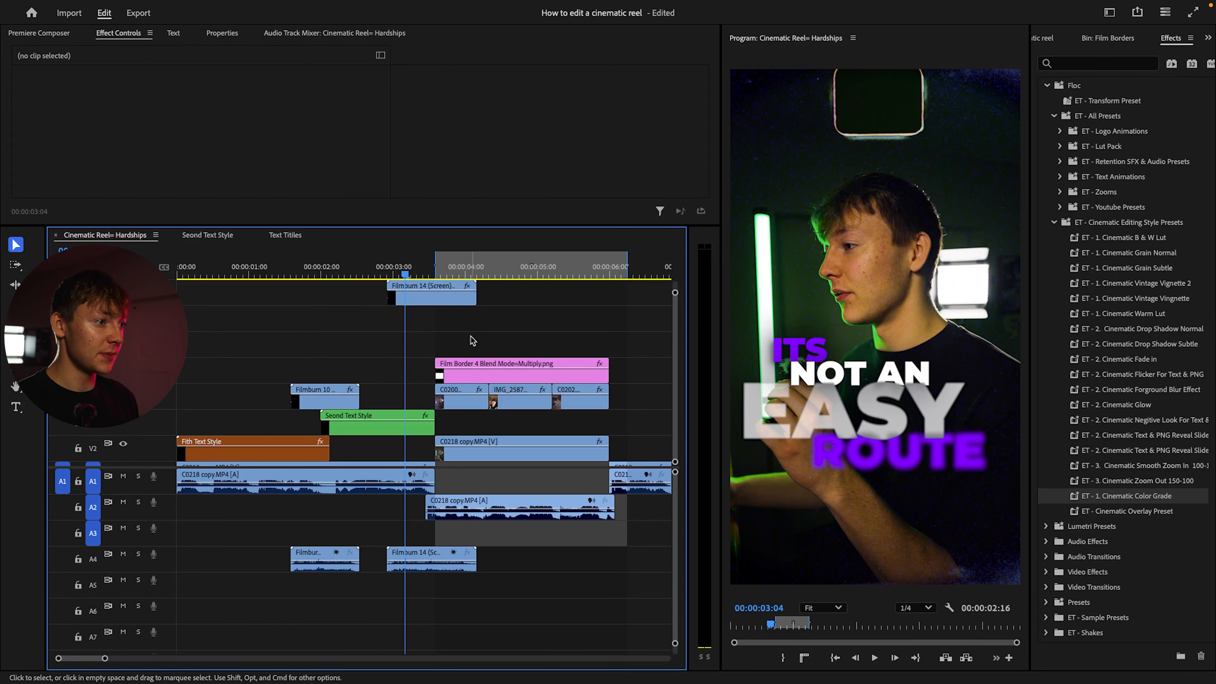
Play the reel through the Film Border 4 section and move the adjustment layer up two video tracks
key(space)
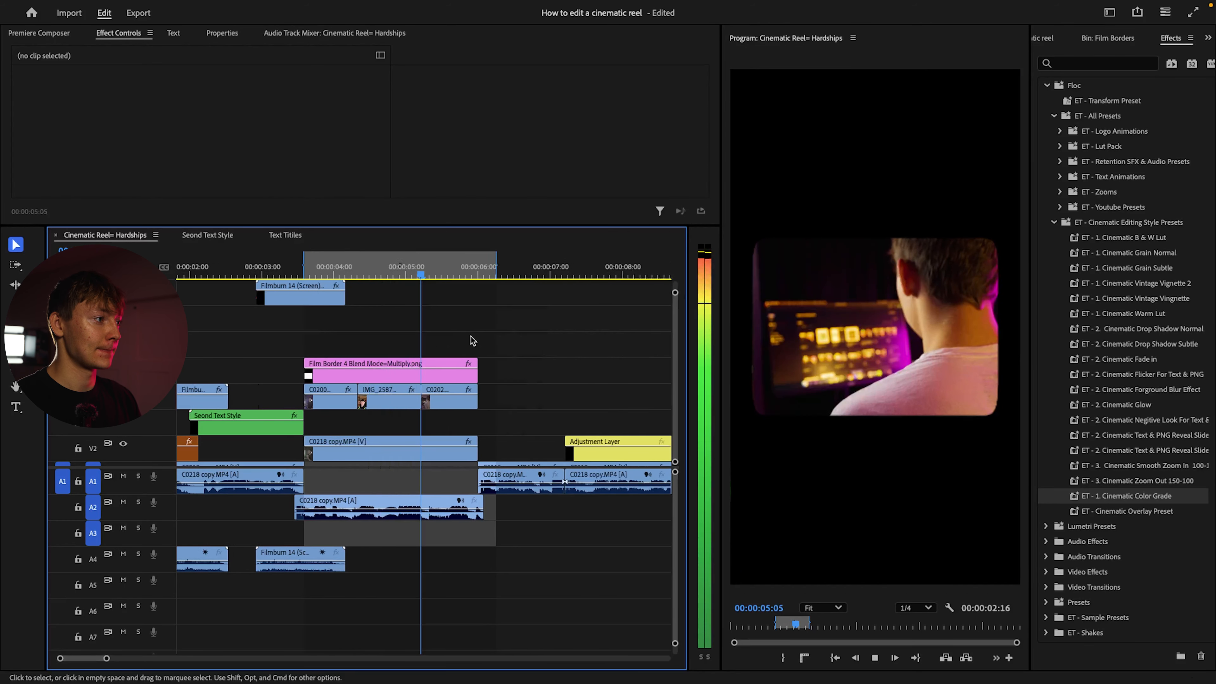
key(space)
click(460, 437)
drag(460, 440, 460, 387)
Place Film Border 2 Blend Mode=Multiply.png directly below the adjustment layer, starting at the same point
click(1108, 38)
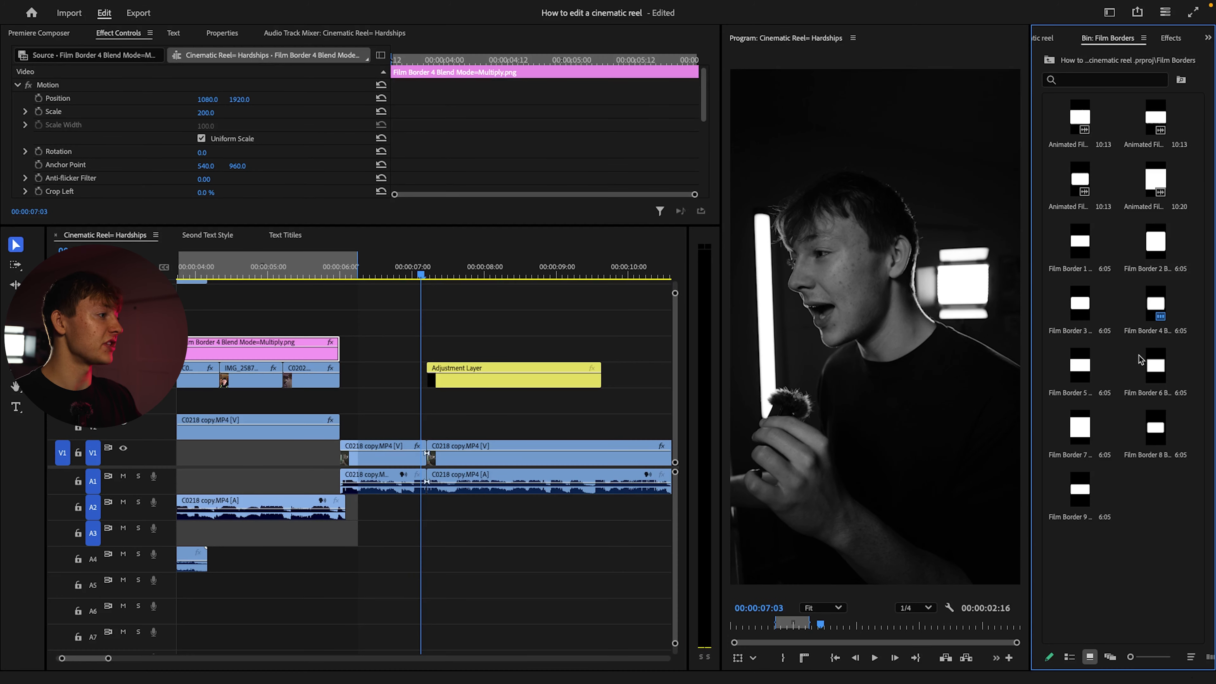
click(1159, 430)
click(1154, 360)
click(1148, 293)
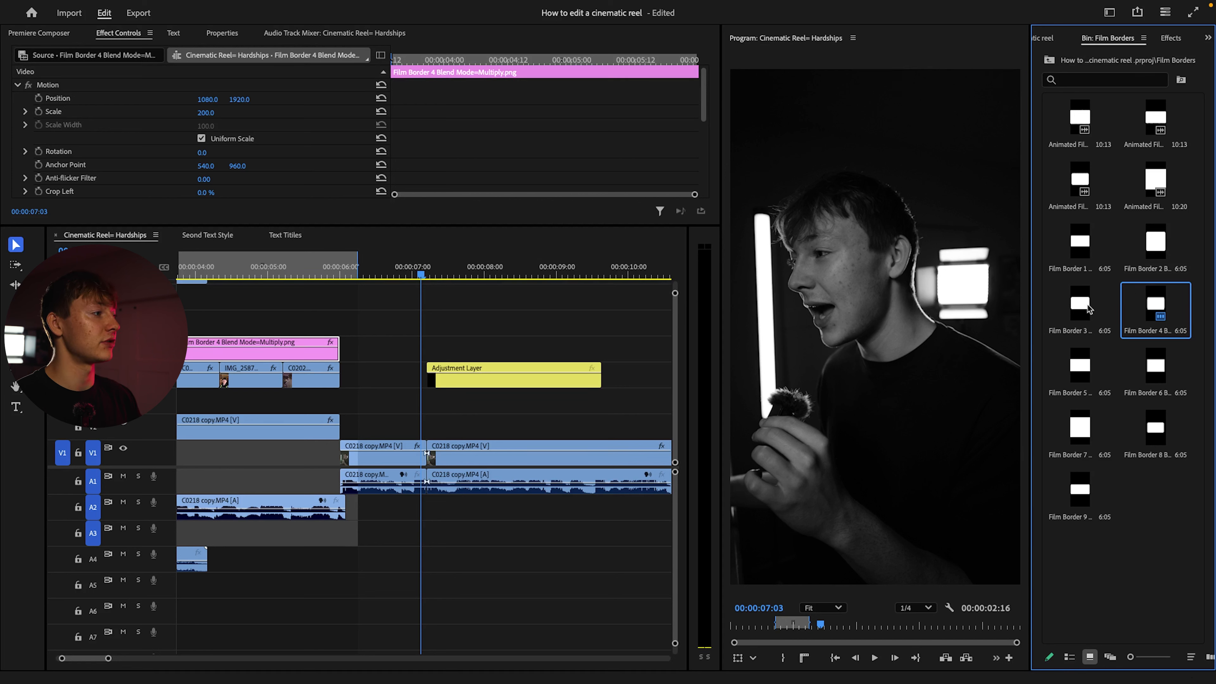
click(1085, 304)
click(1166, 242)
drag(1155, 245, 433, 401)
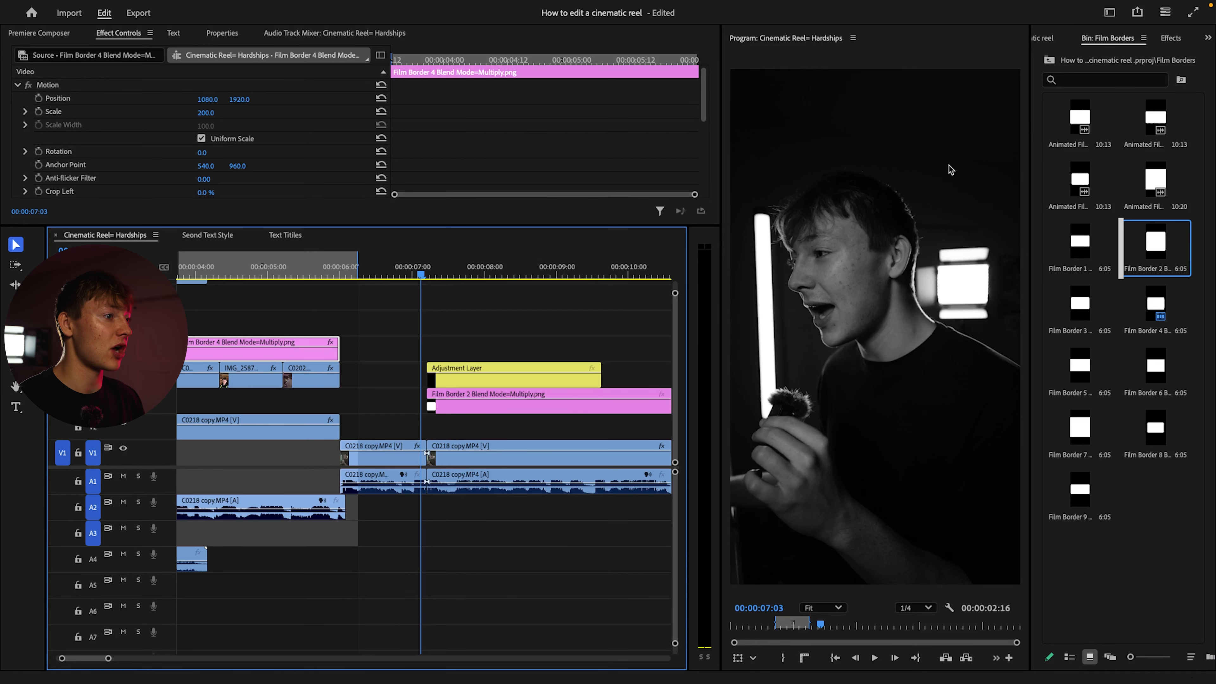
Set the scale of the Film Border 2 clip to 200%
click(503, 405)
click(214, 112)
text(200)
key(Return)
Apply the ET - Cinematic Overlay Preset to the Film Border 2 clip
click(1050, 34)
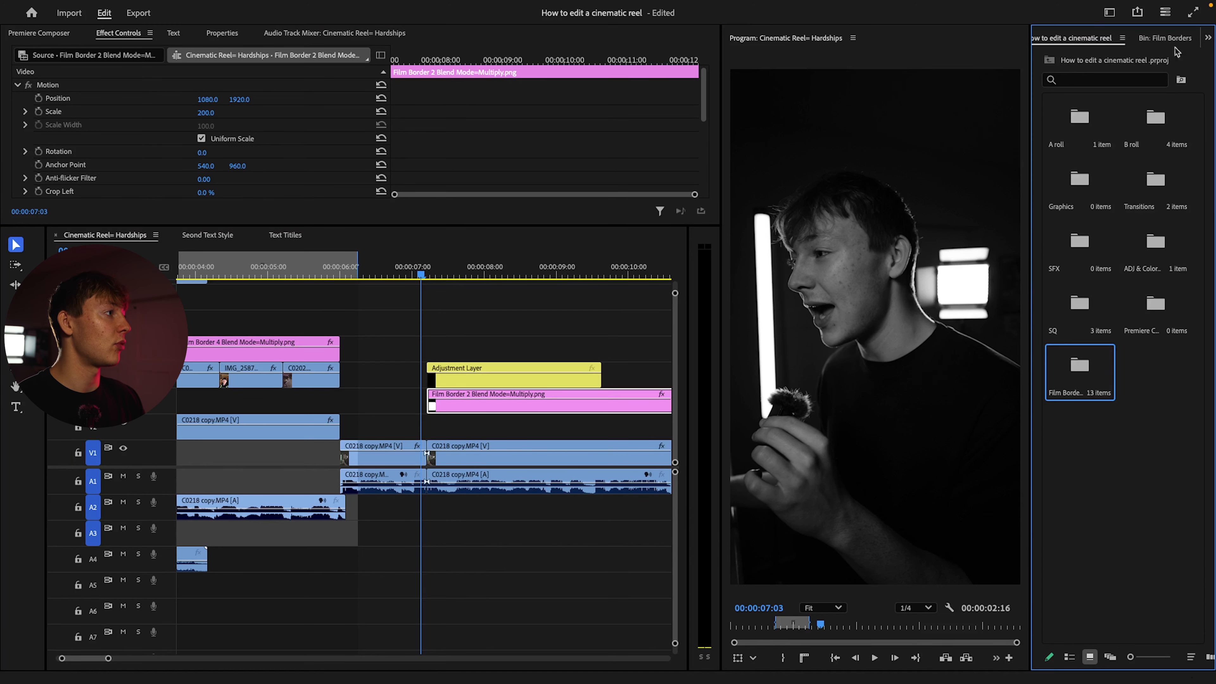
click(1195, 40)
click(1189, 39)
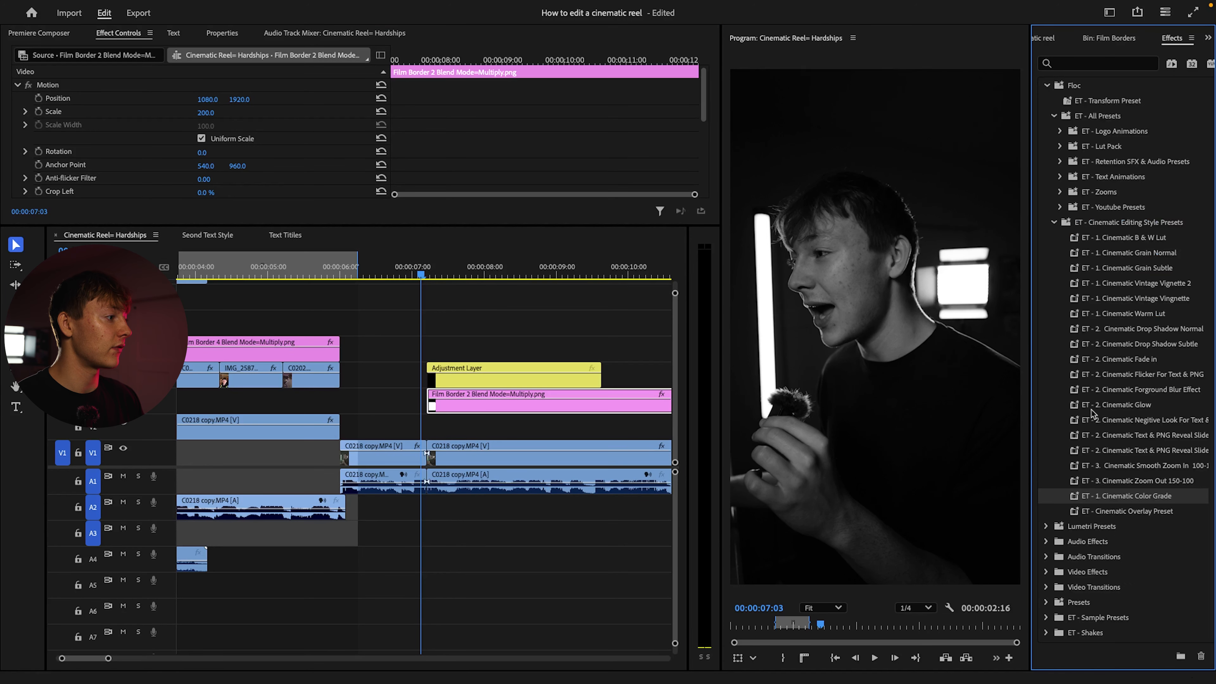
drag(1125, 512, 461, 401)
Cut the Film Border 2 clip at the end of the adjustment layer and delete the leftover part
key(c)
click(596, 401)
key(super+z)
click(601, 401)
key(v)
click(622, 405)
key(Delete)
Play the start of the Film Border 2 section and select the film border and adjustment layer clips
key(space)
key(space)
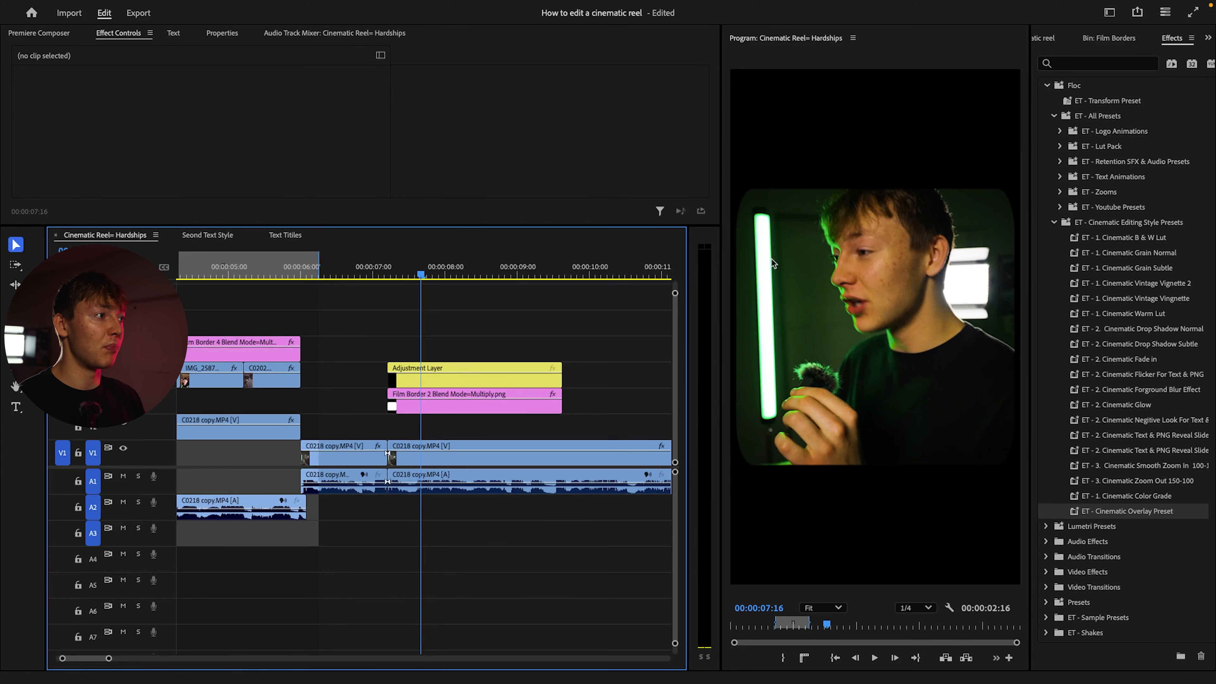
click(455, 396)
click(451, 369)
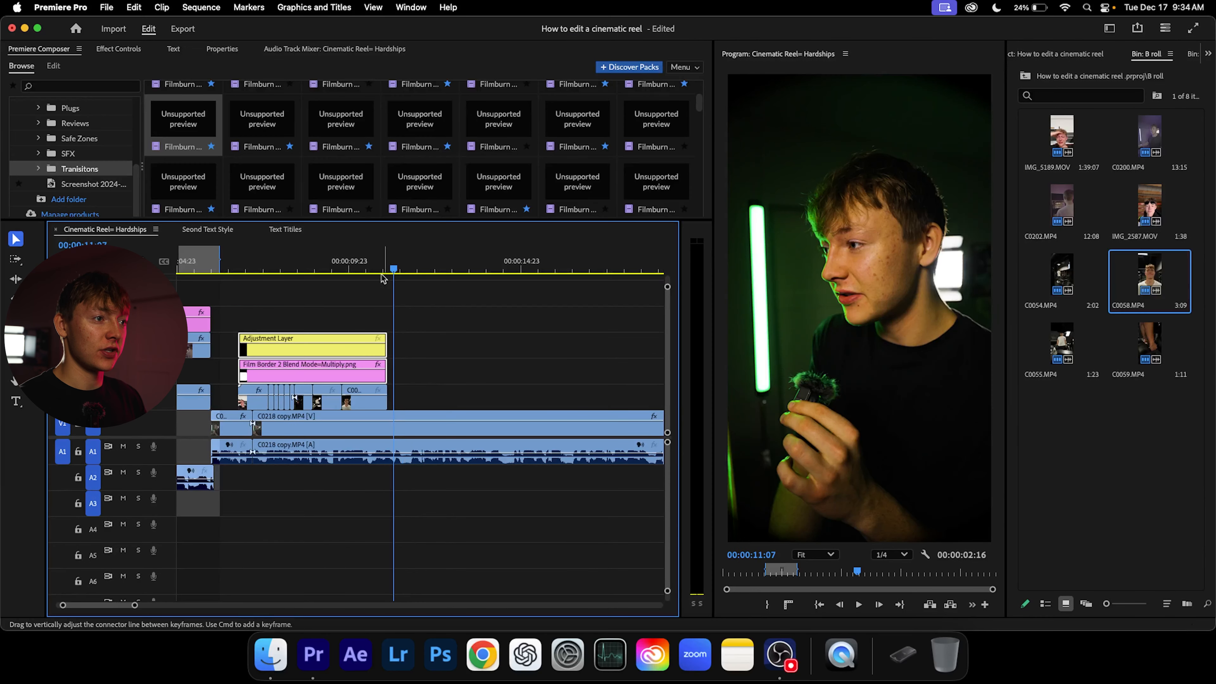
Play the reel from just before the Film Border 2 section through the B-roll montage into the remaining talking-head footage
drag(383, 276, 232, 267)
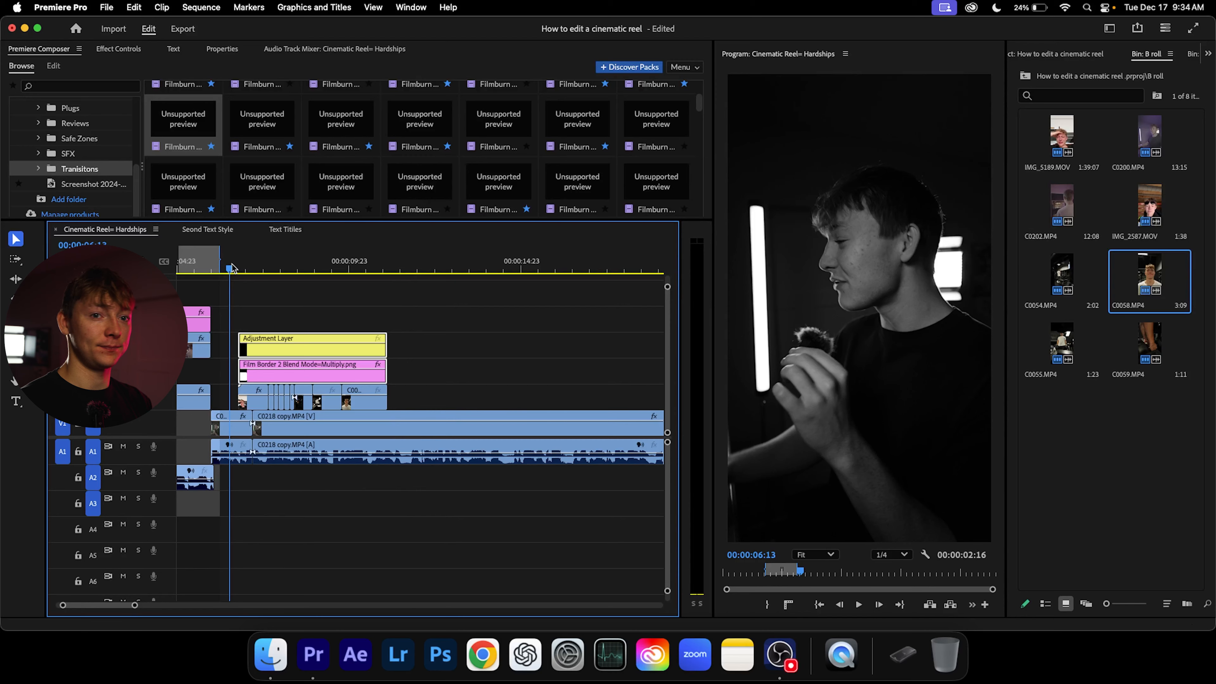
key(space)
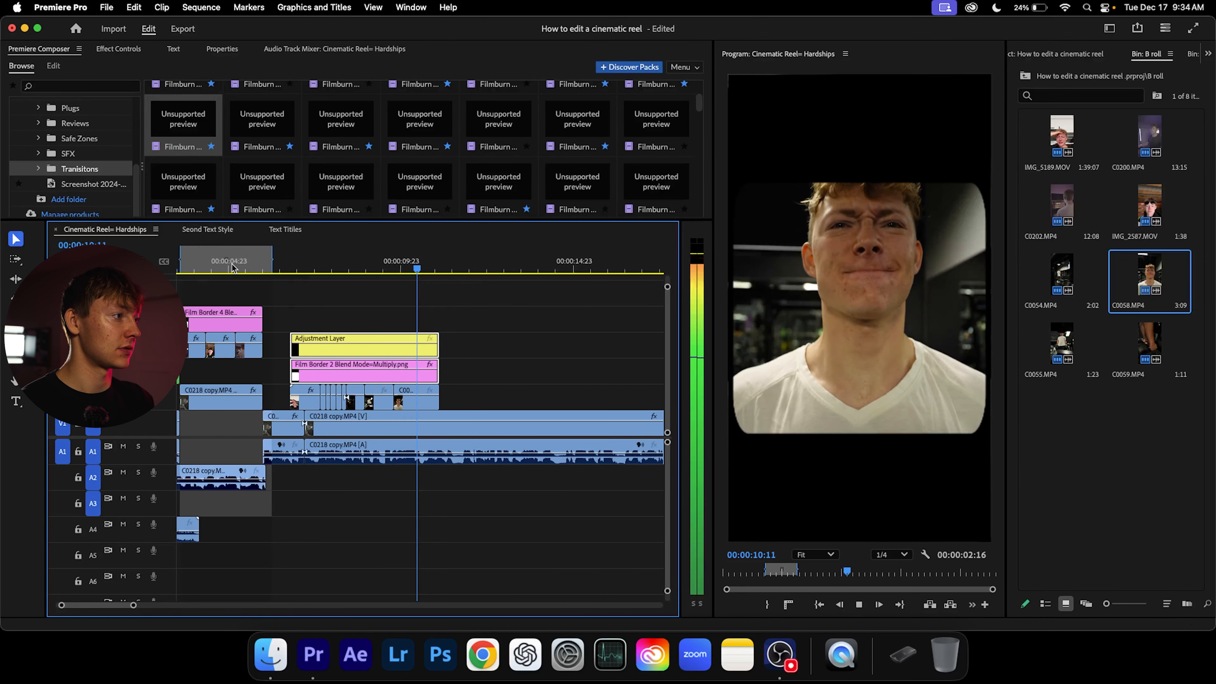
scroll(318, 355, down, 5)
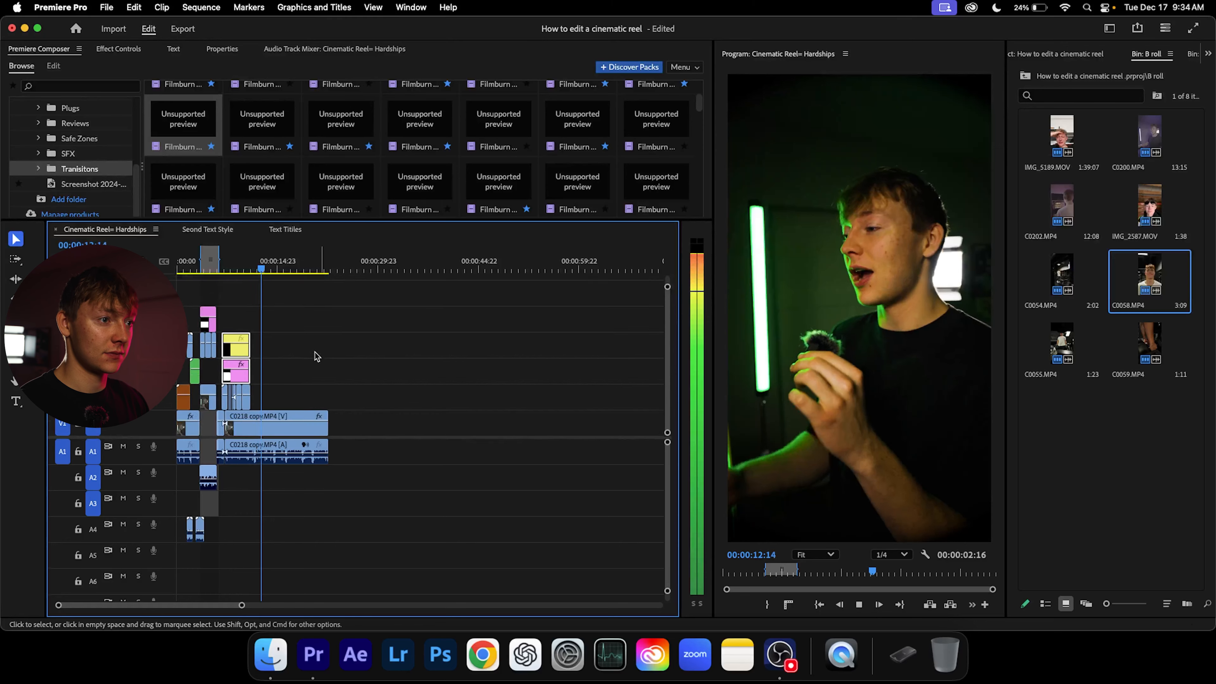
scroll(318, 356, up, 4)
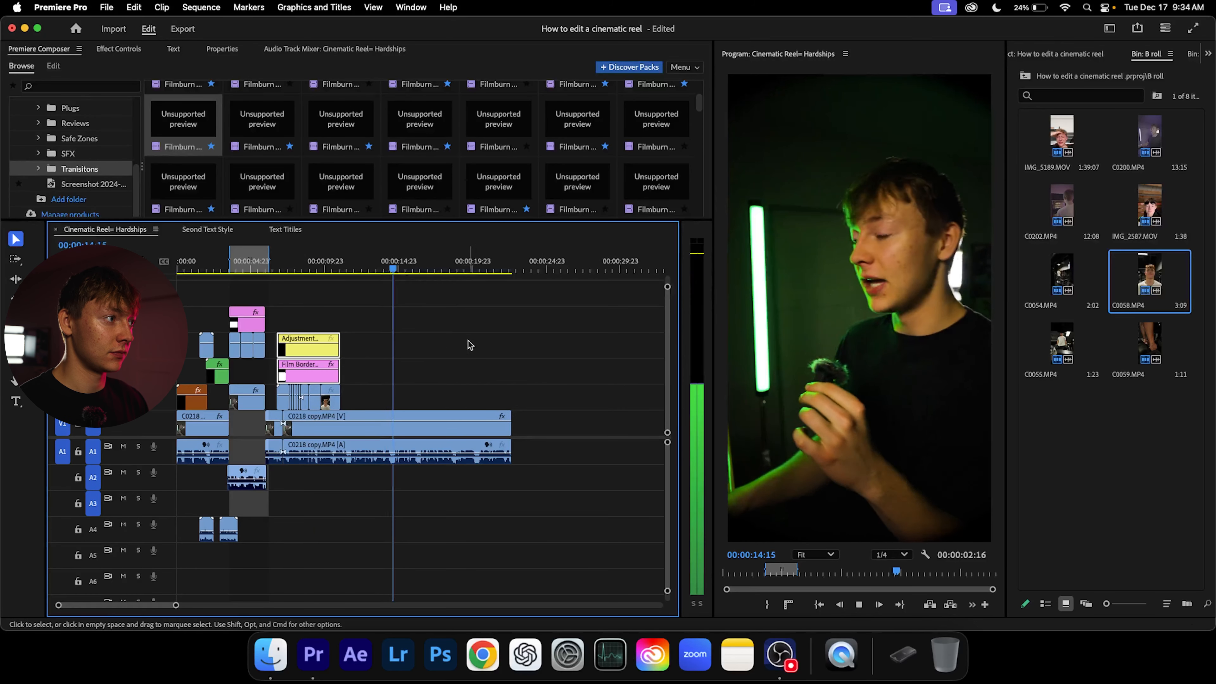
click(1102, 383)
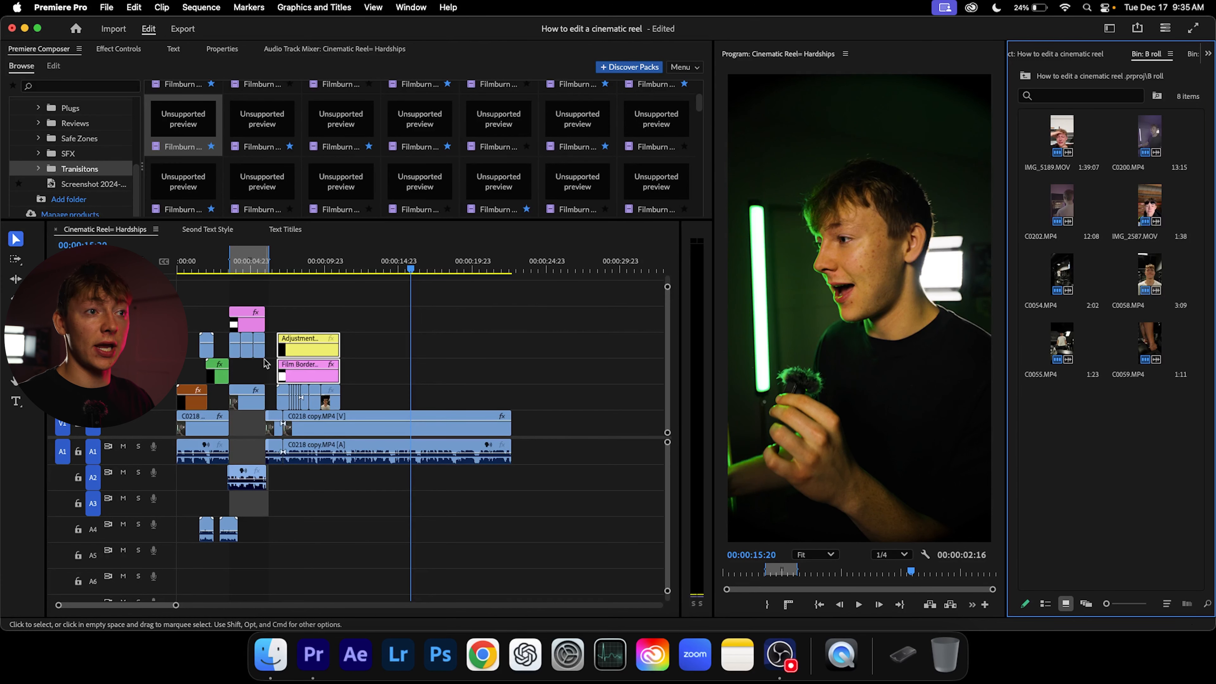
Close the Seond Text Style and Text Titiles sequences, leaving only the Cinematic Reel sequence open
click(208, 230)
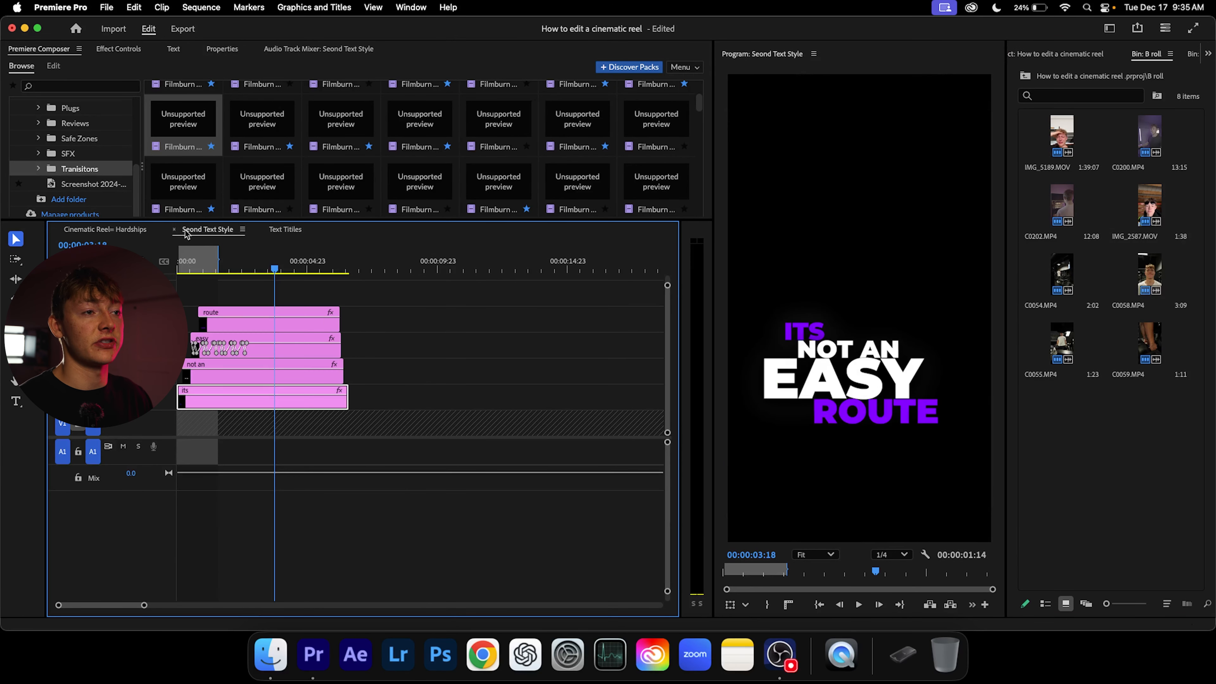
click(175, 230)
click(174, 229)
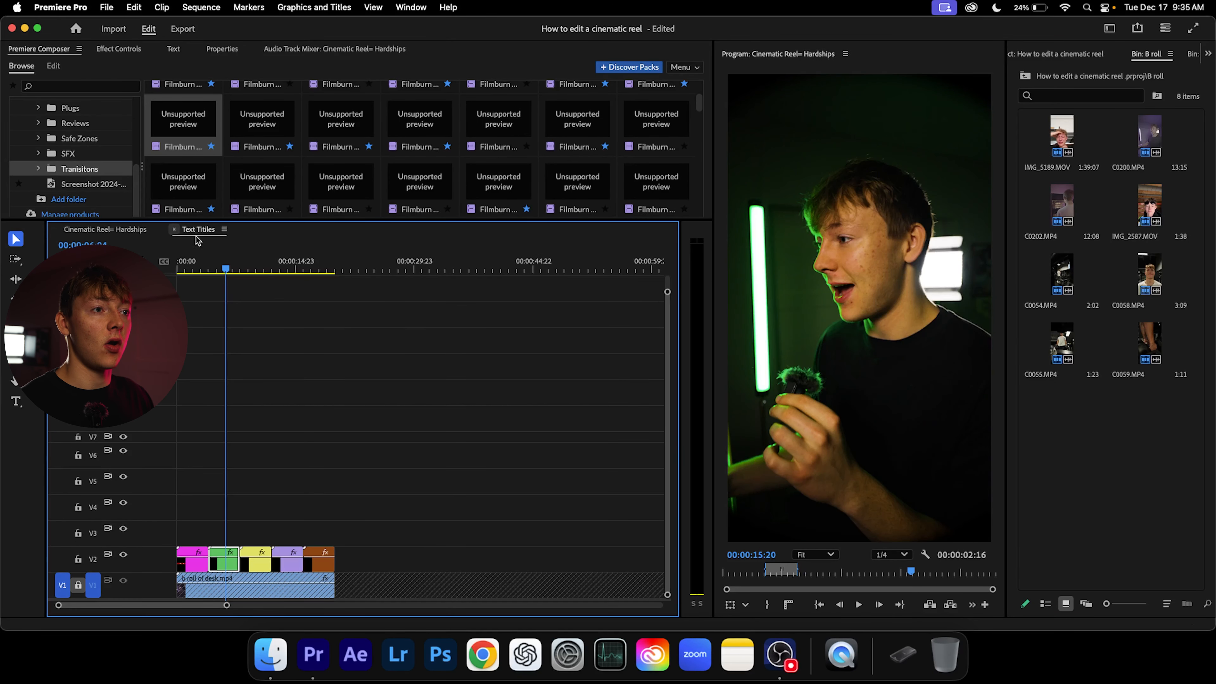
Create subtitle captions from the transcript with a maximum length of 7 characters and the minimum duration at its lowest setting
click(171, 49)
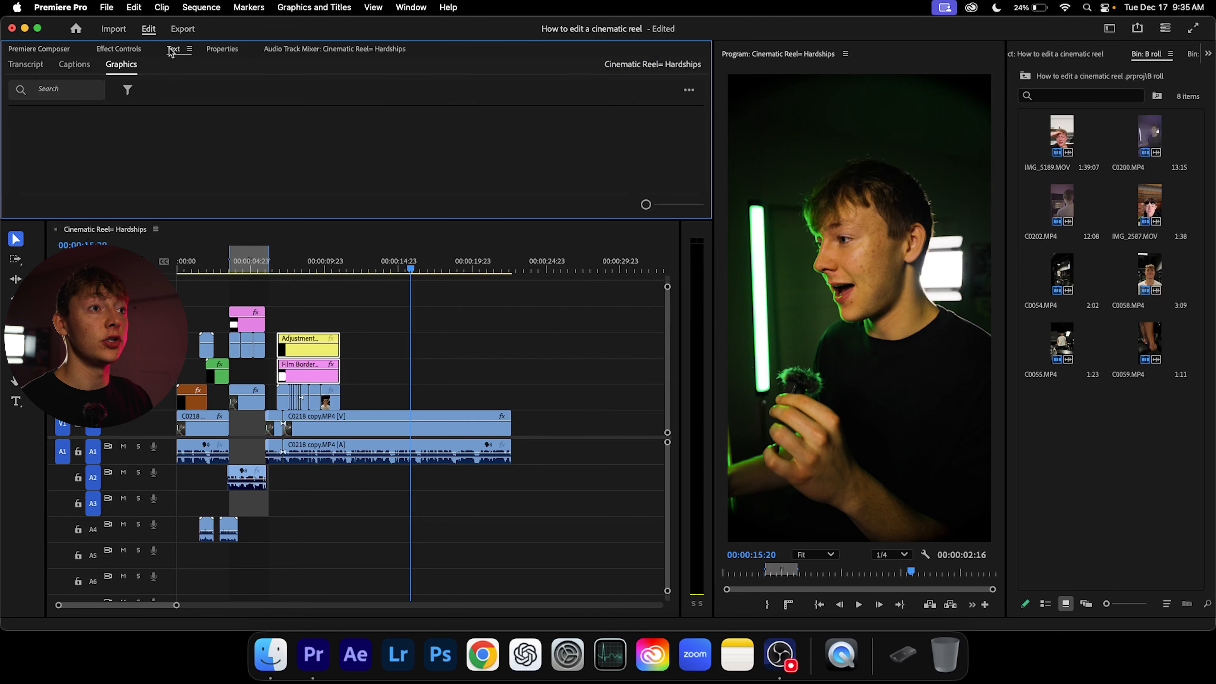
click(75, 64)
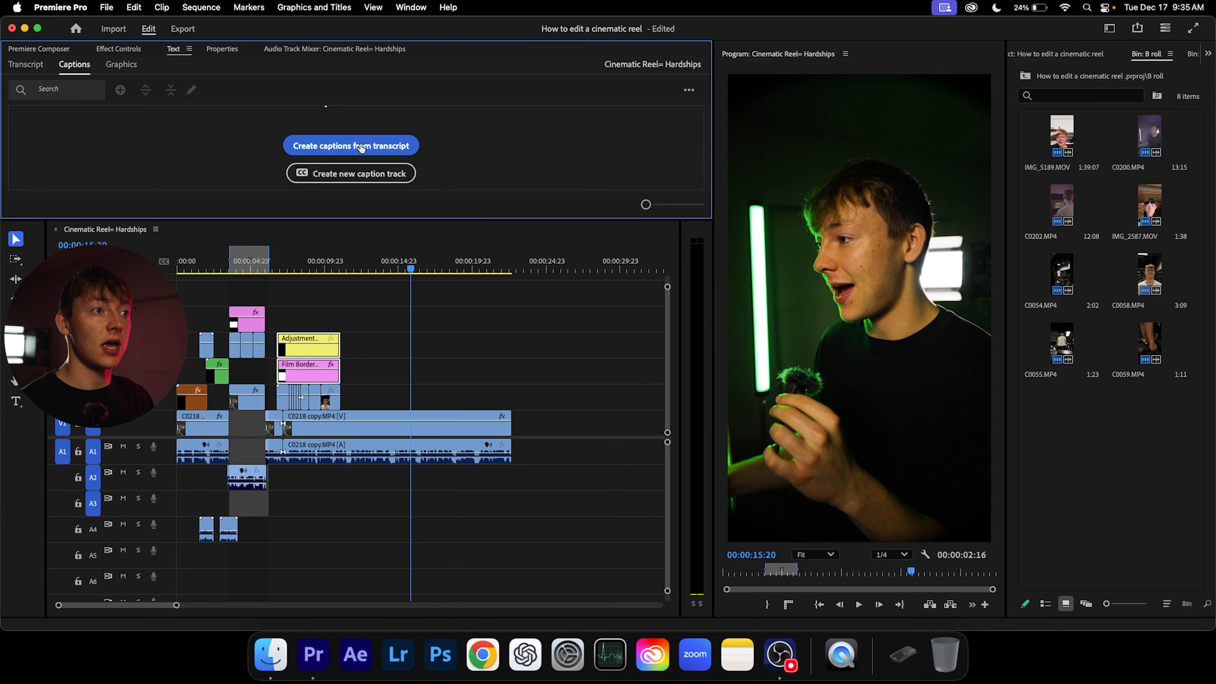
click(363, 150)
drag(584, 272, 545, 120)
click(413, 189)
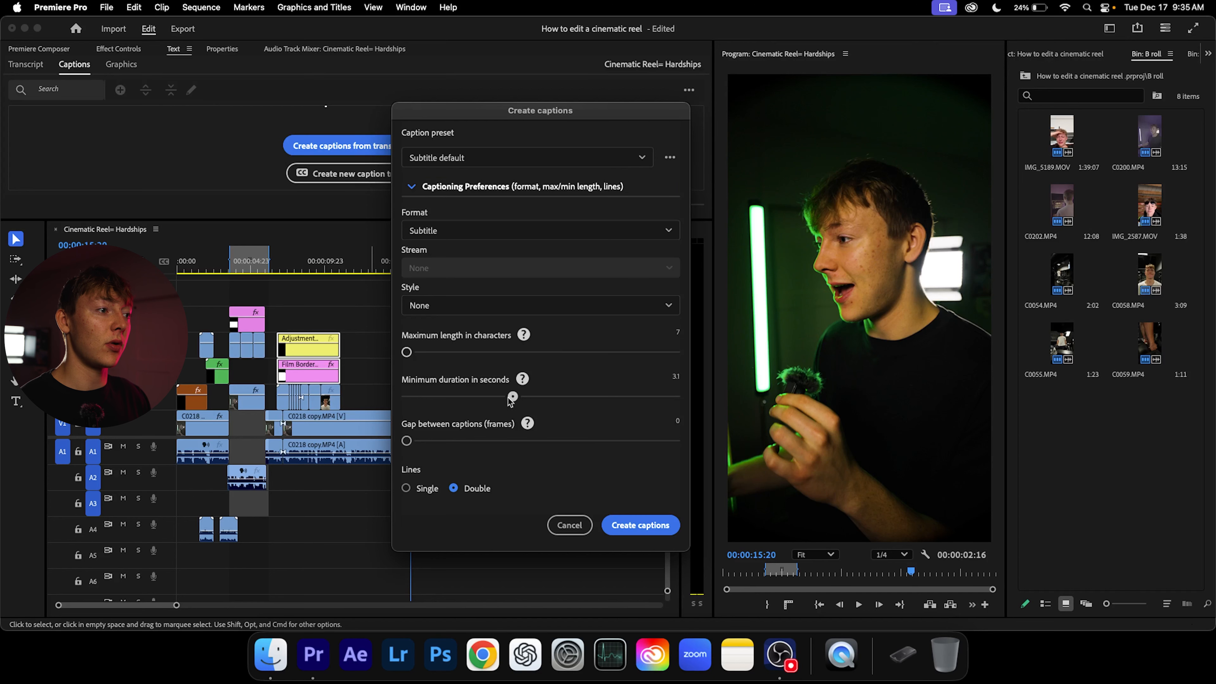
drag(507, 396, 407, 396)
click(613, 522)
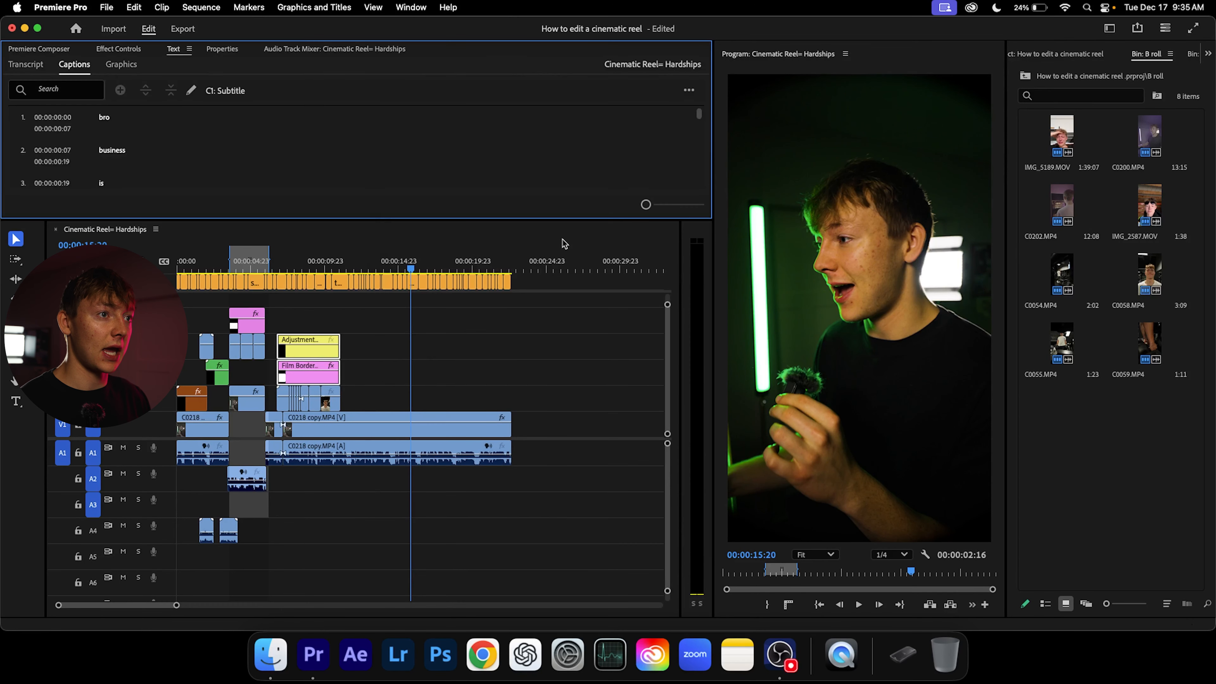
Select every caption on the caption track and show their properties
drag(562, 281, 180, 290)
click(1080, 65)
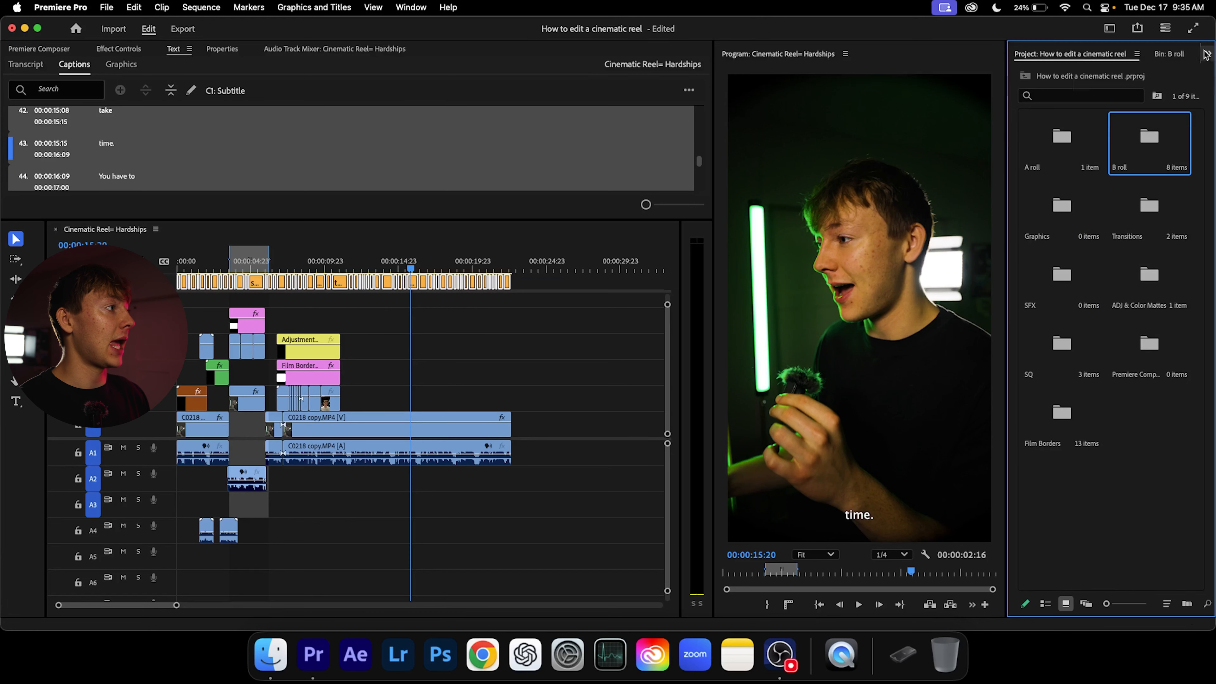
click(1207, 53)
click(221, 49)
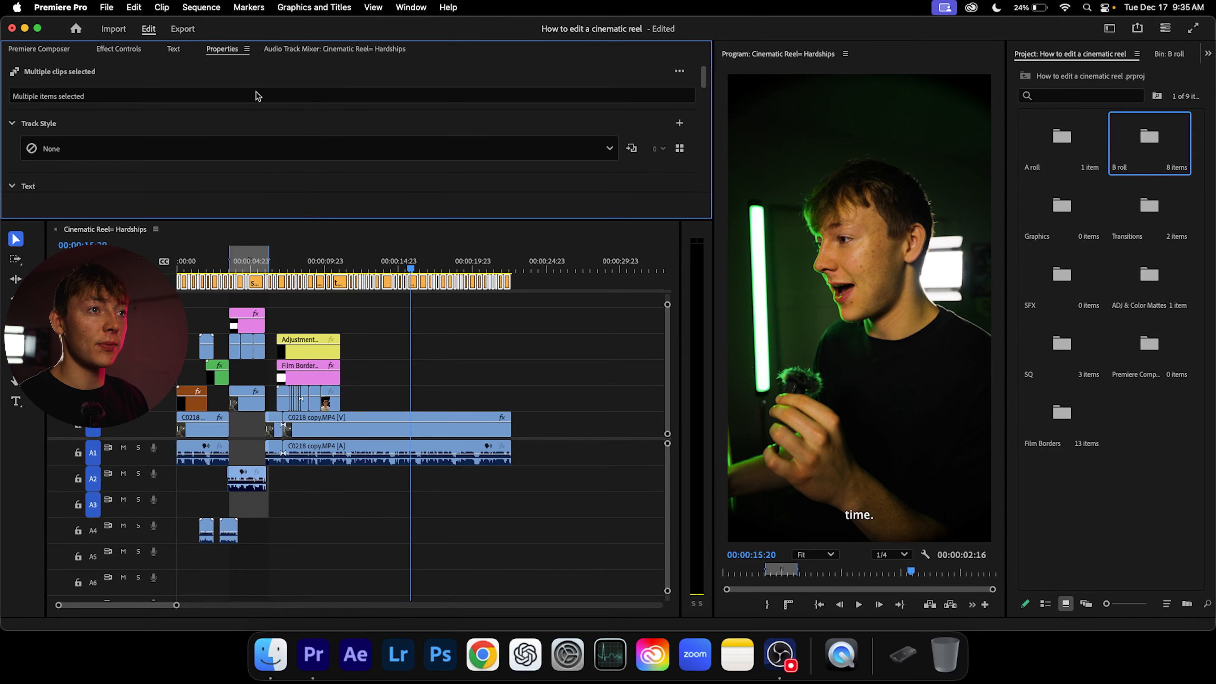
Dock the Properties panel with the Project panel, then widen that panel group and the Program monitor
drag(221, 48, 1053, 60)
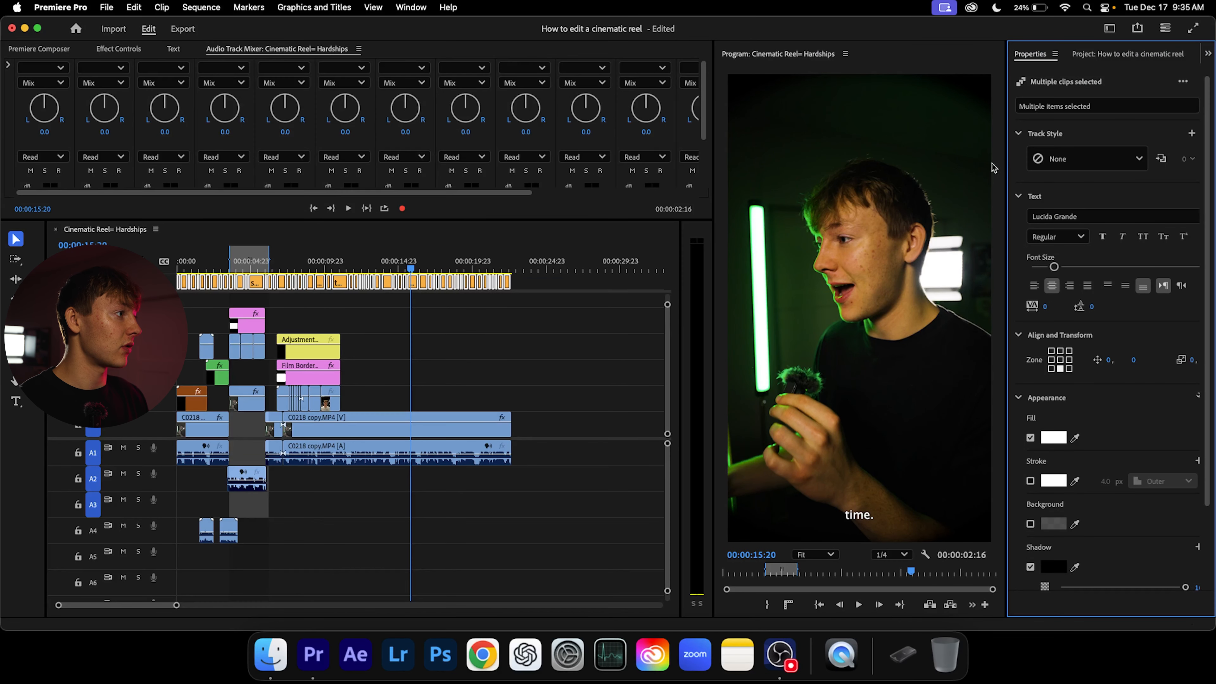
drag(1006, 164, 922, 164)
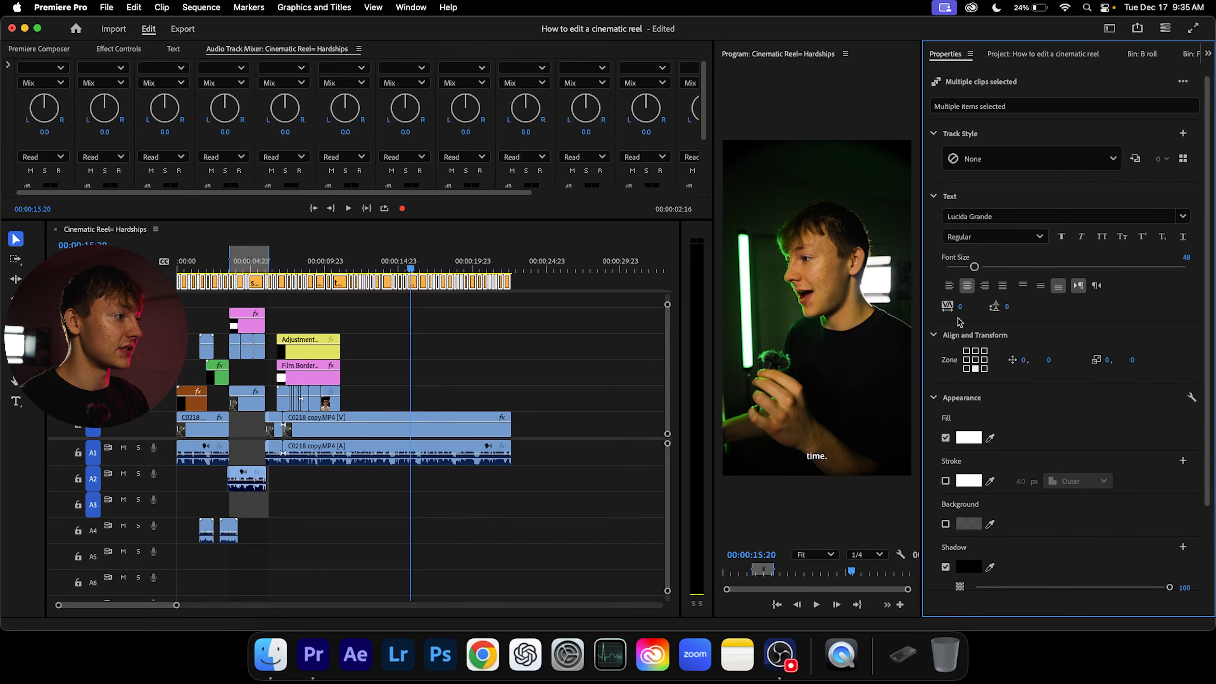
drag(714, 287, 608, 287)
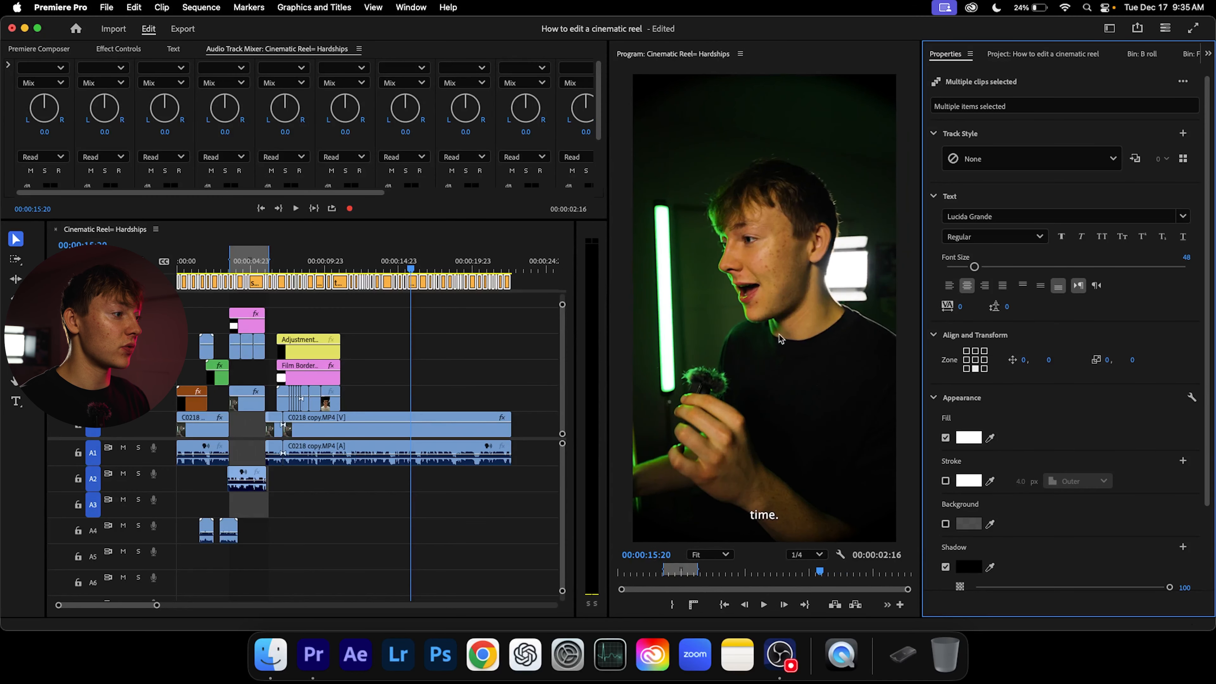
Position the caption block in the centre zone and set its vertical offset to 374
click(975, 360)
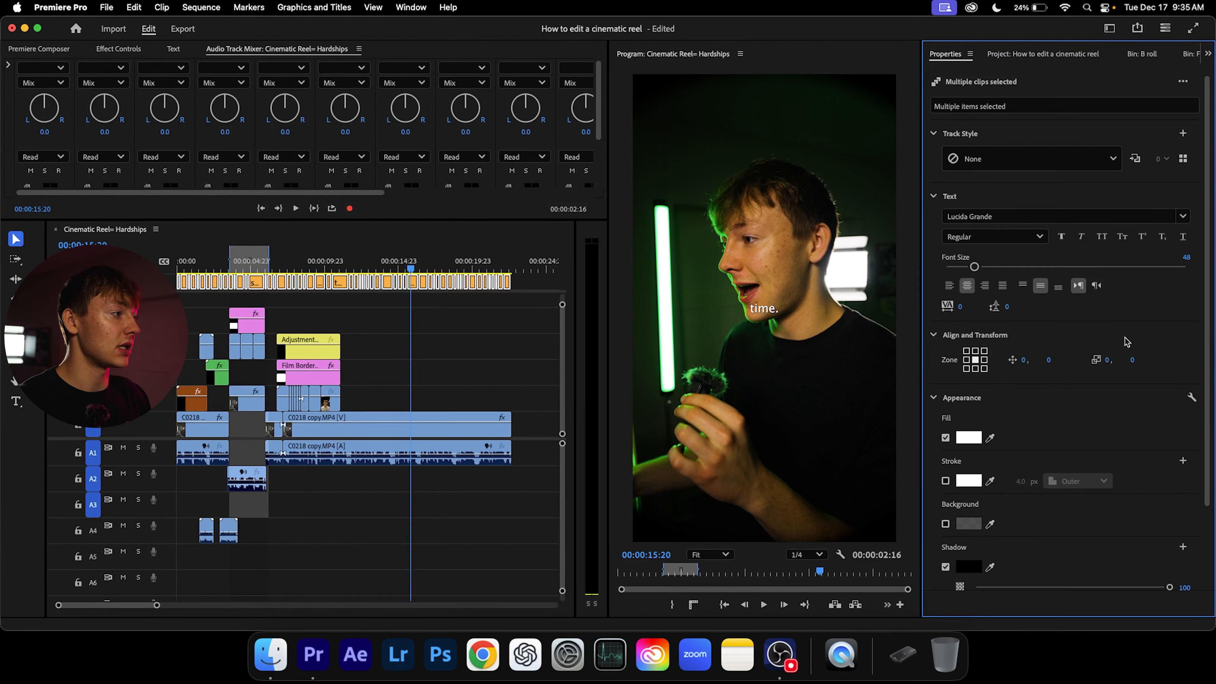
drag(1050, 363, 1052, 365)
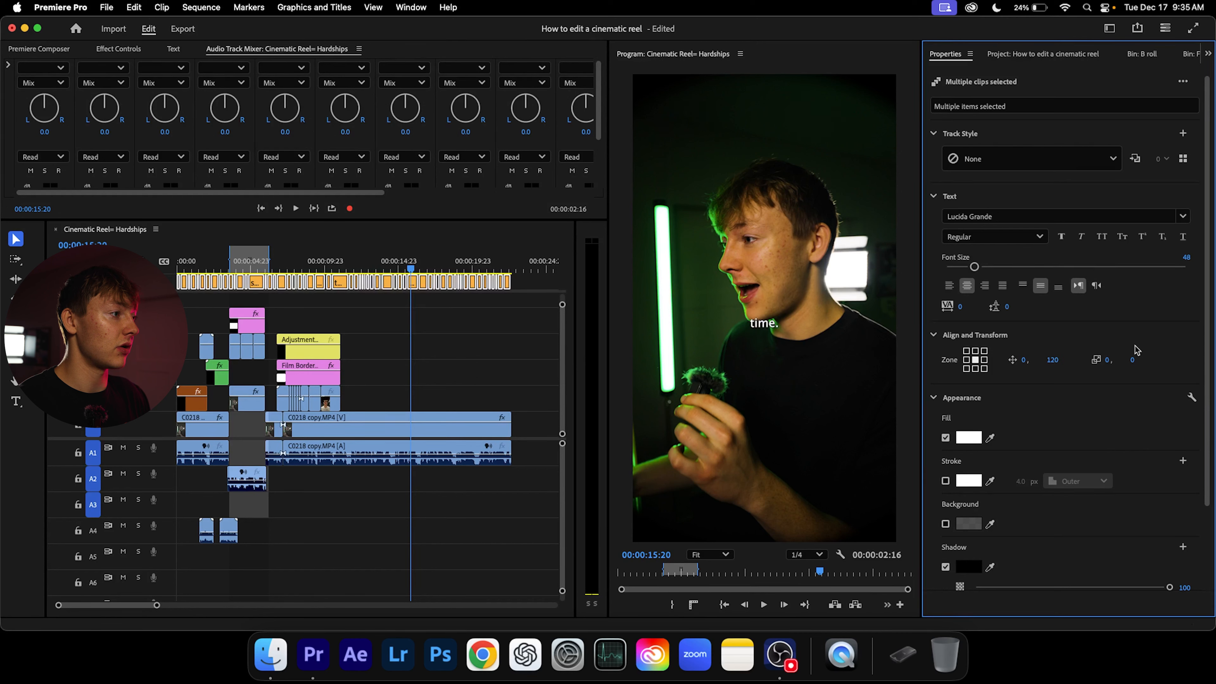
drag(1123, 348, 1186, 344)
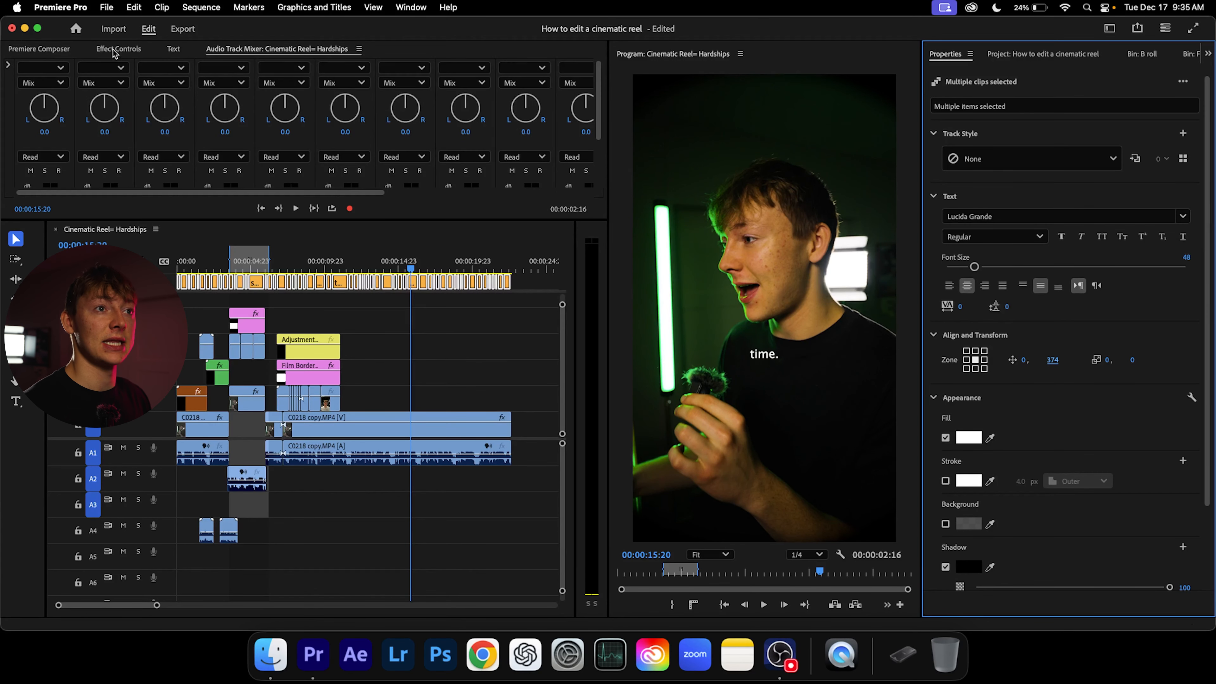
Make the editing window full screen and set the selected captions' font to Montserrat
click(39, 29)
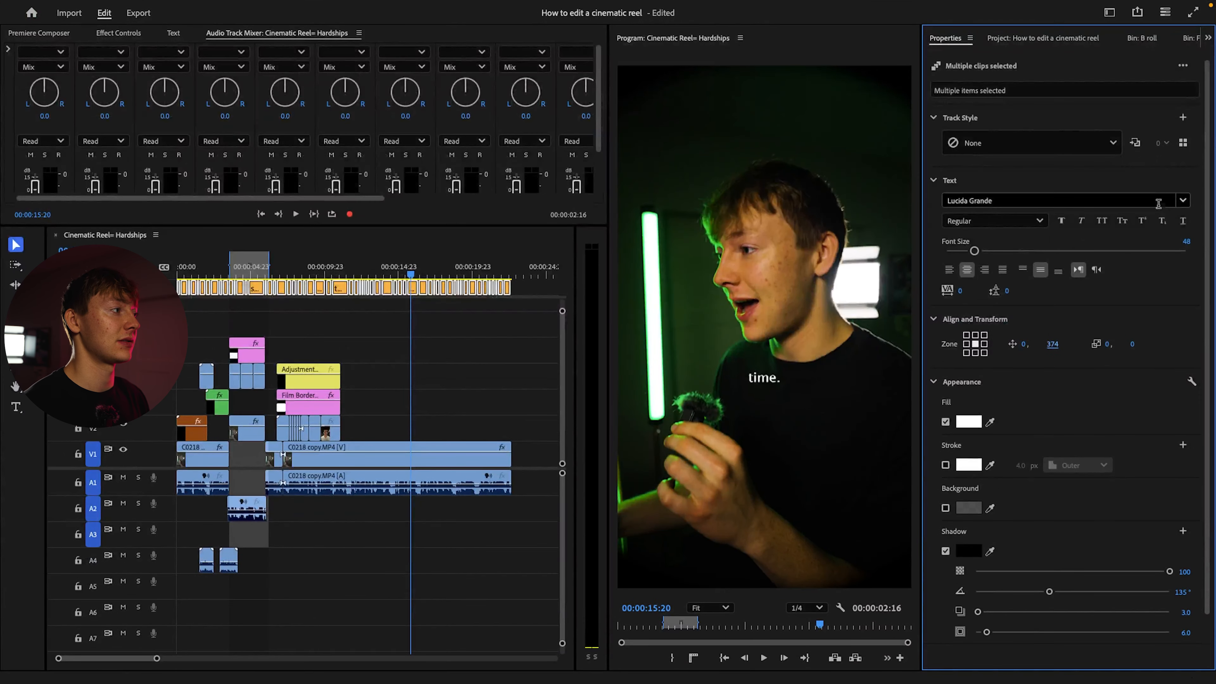
click(1183, 200)
click(993, 219)
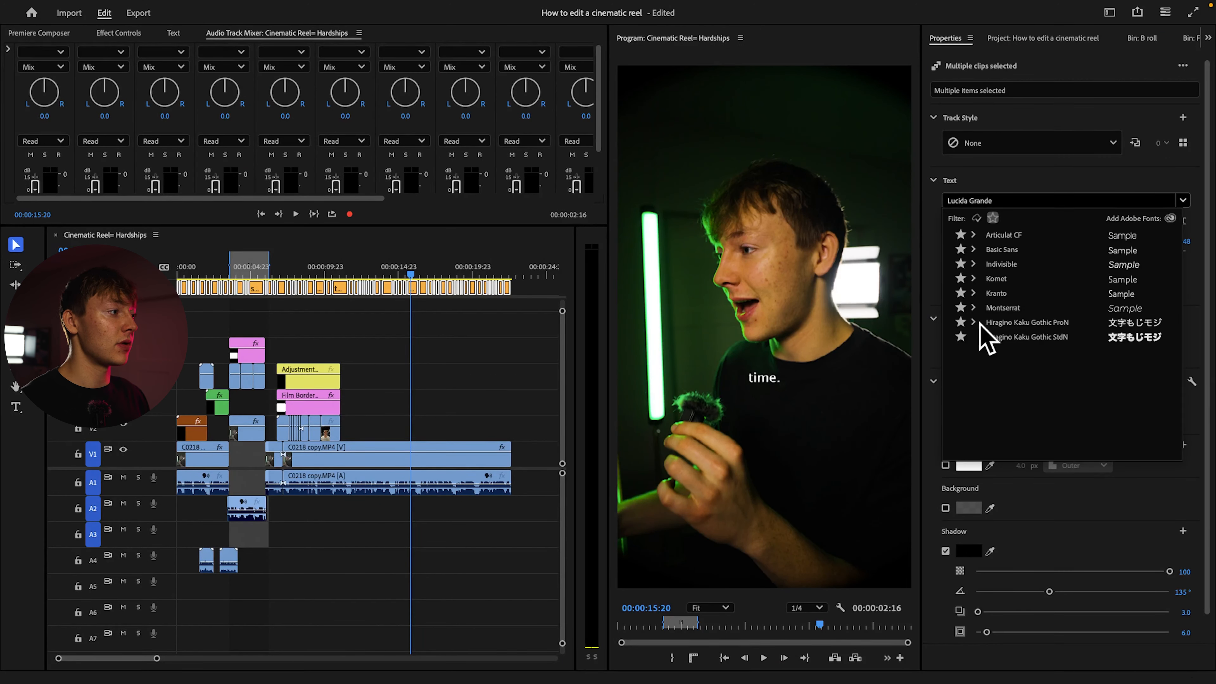
click(1011, 310)
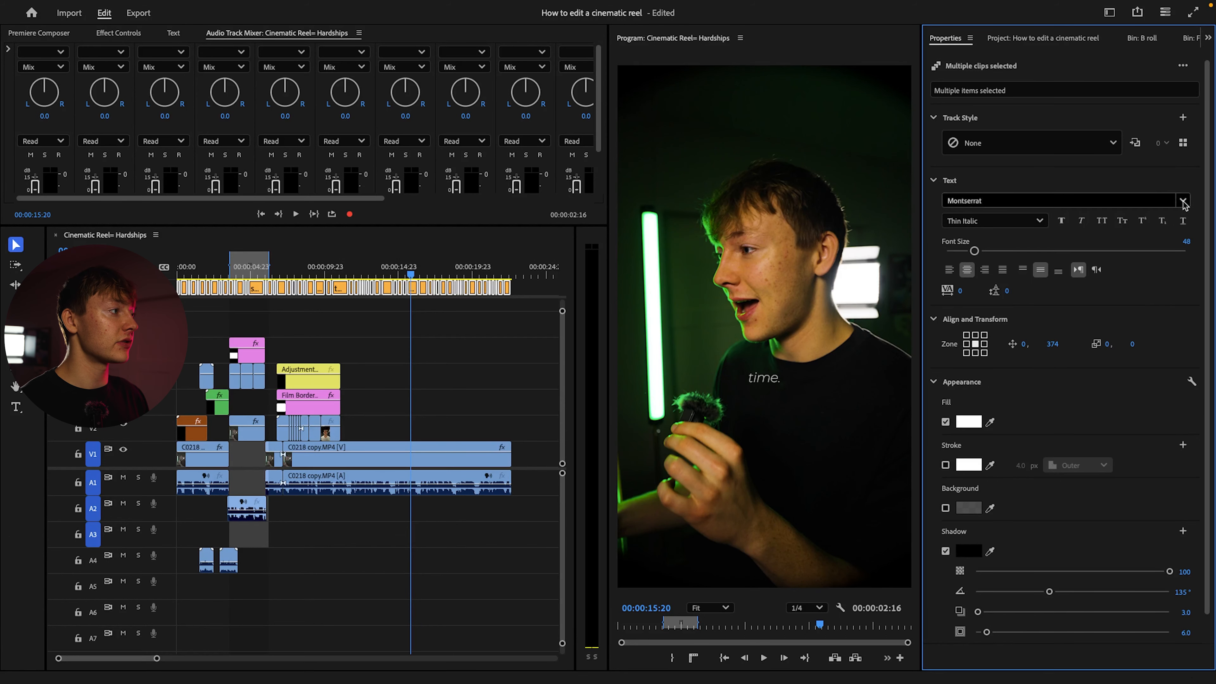
Set the captions' Montserrat style to Black and turn on All Caps
click(1106, 200)
click(993, 218)
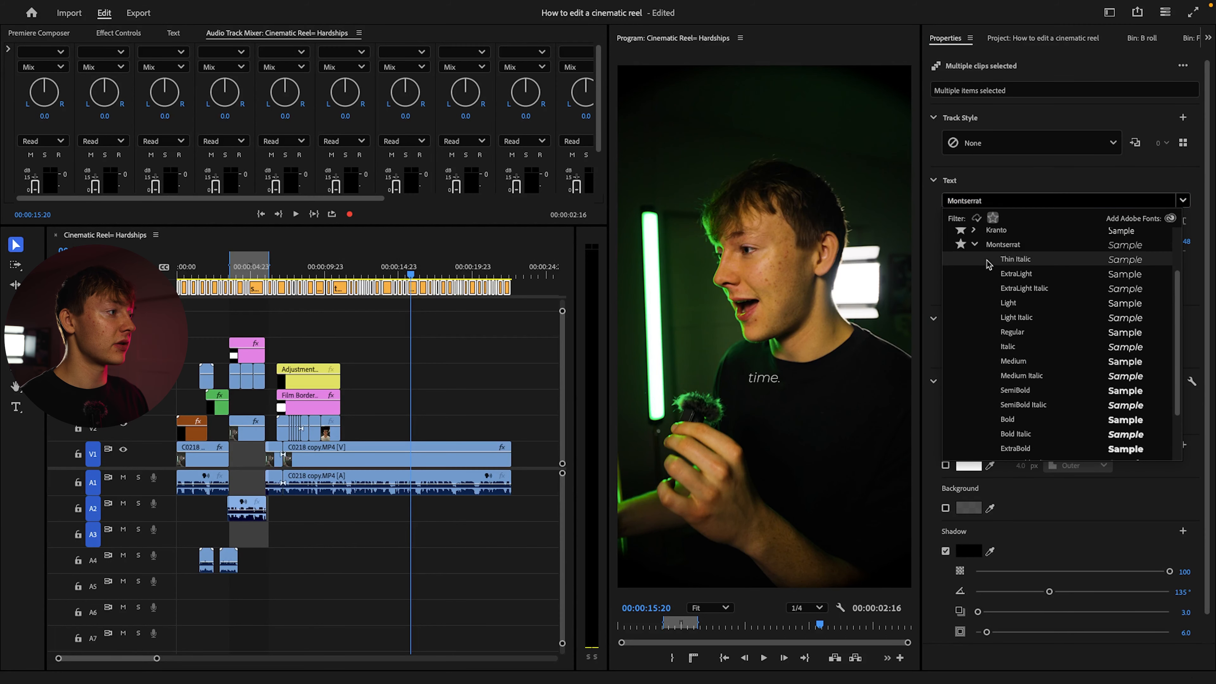
click(975, 245)
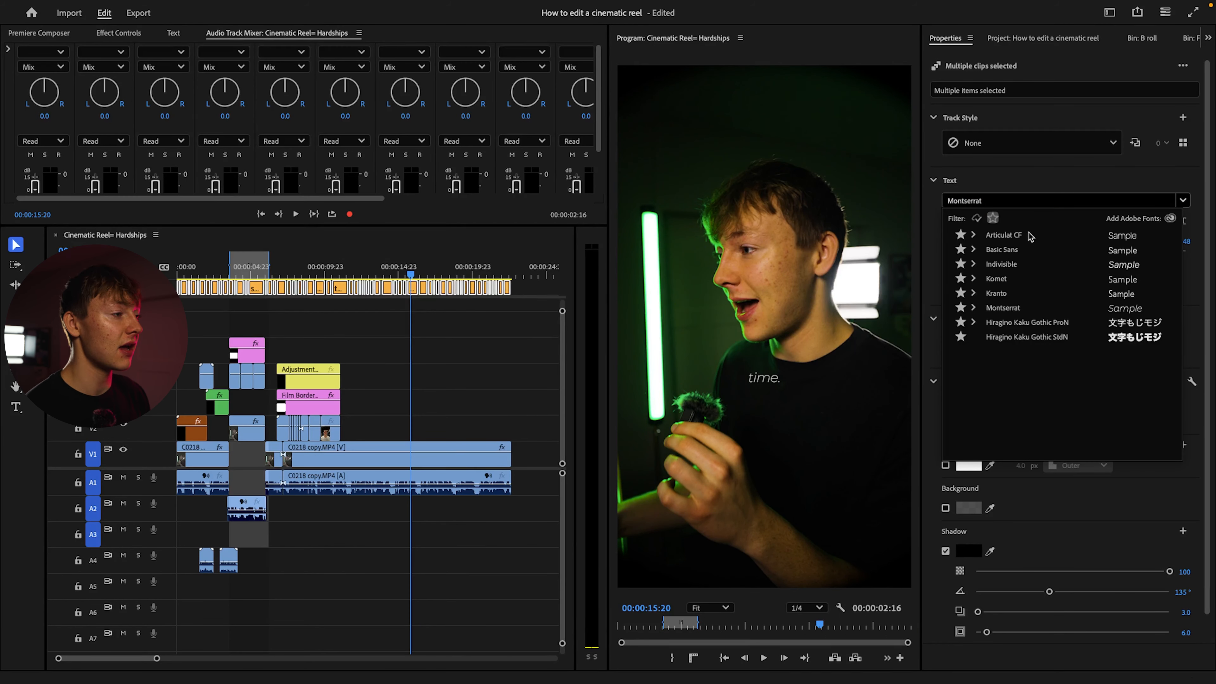
click(975, 308)
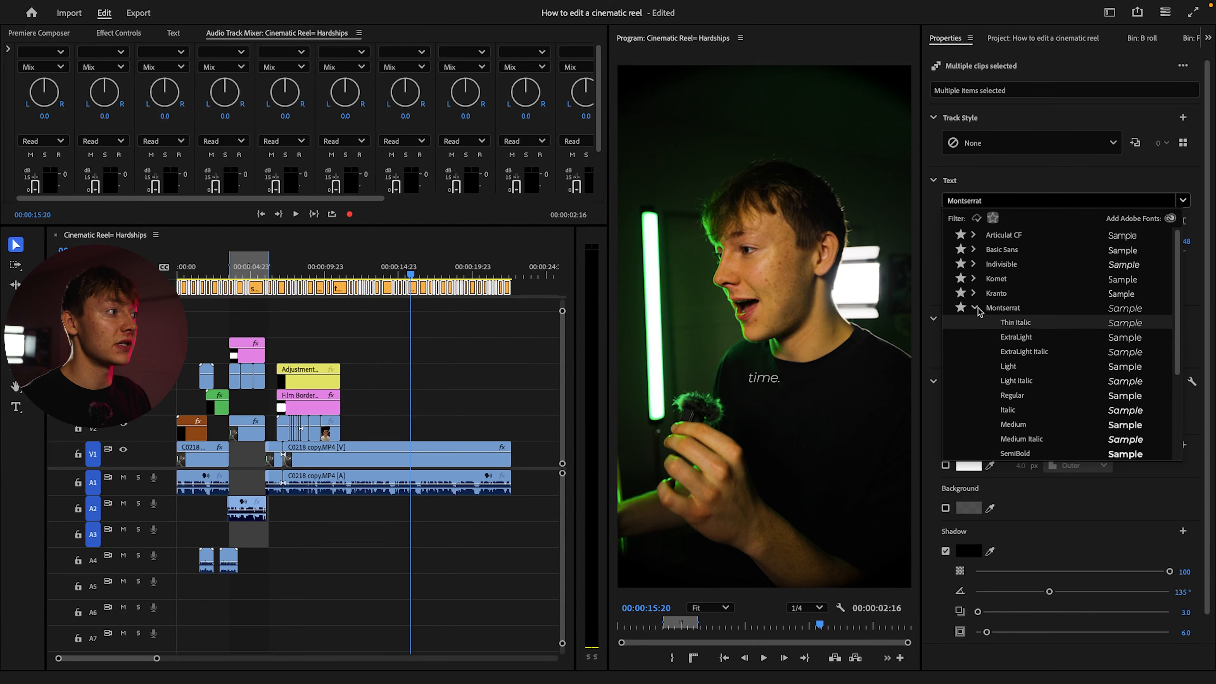
scroll(995, 304, down, 4)
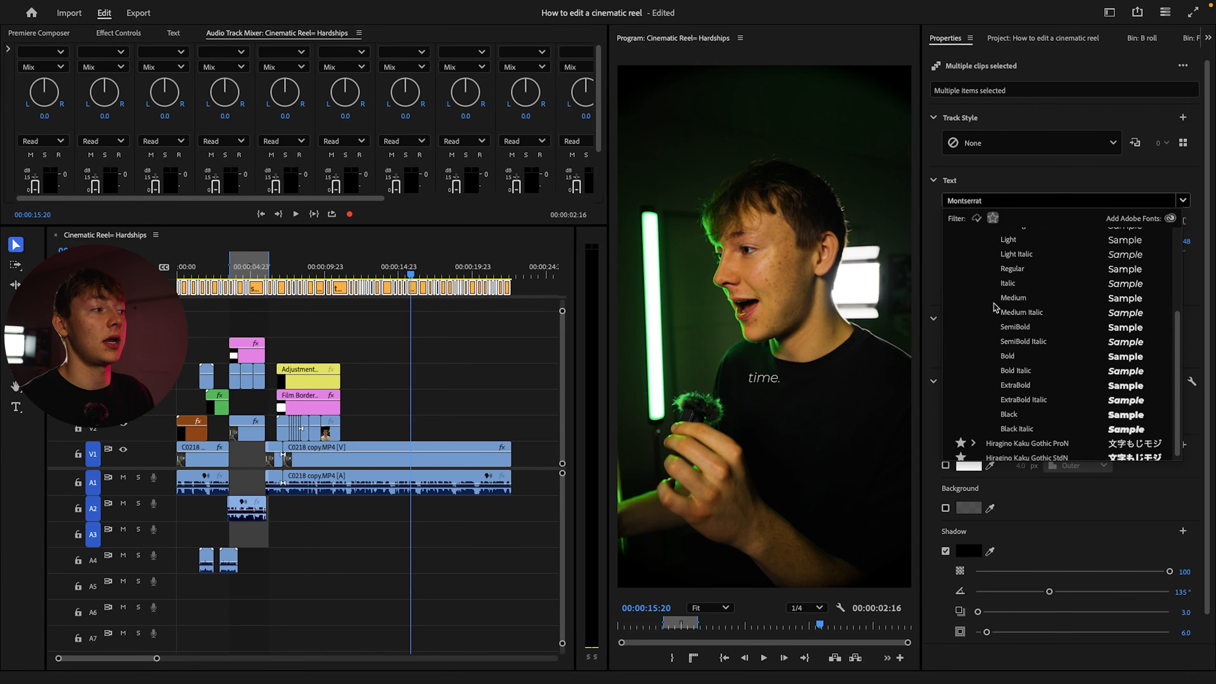
scroll(995, 307, down, 1)
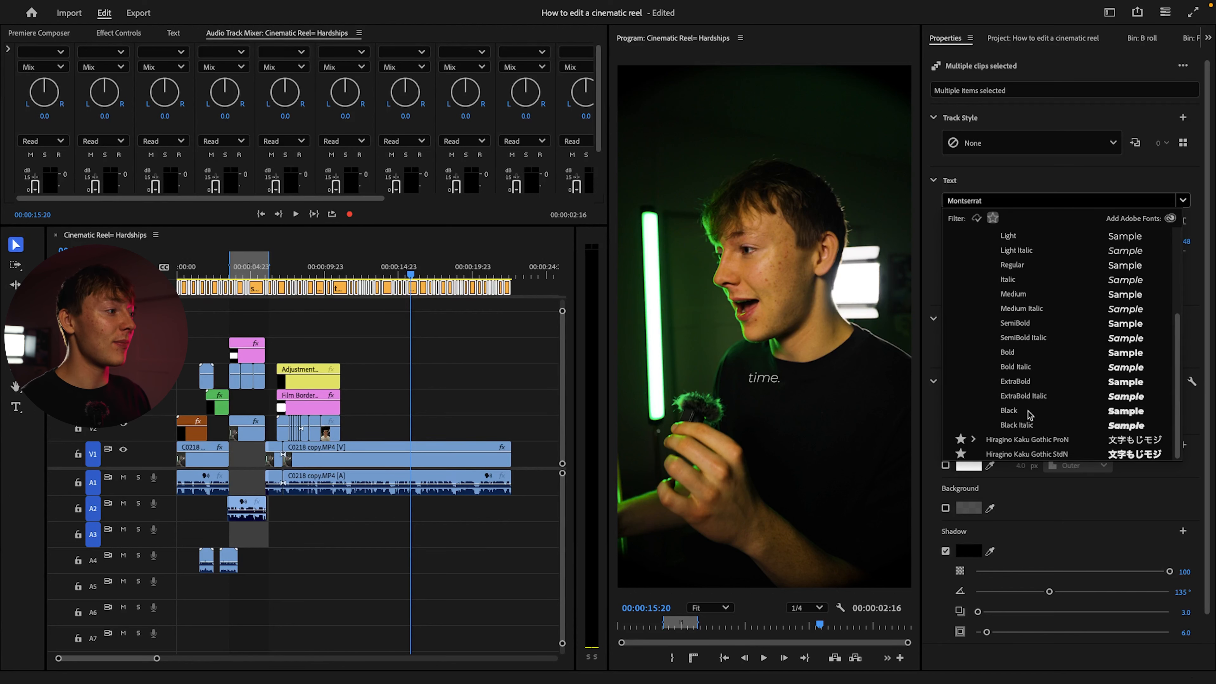
click(1008, 410)
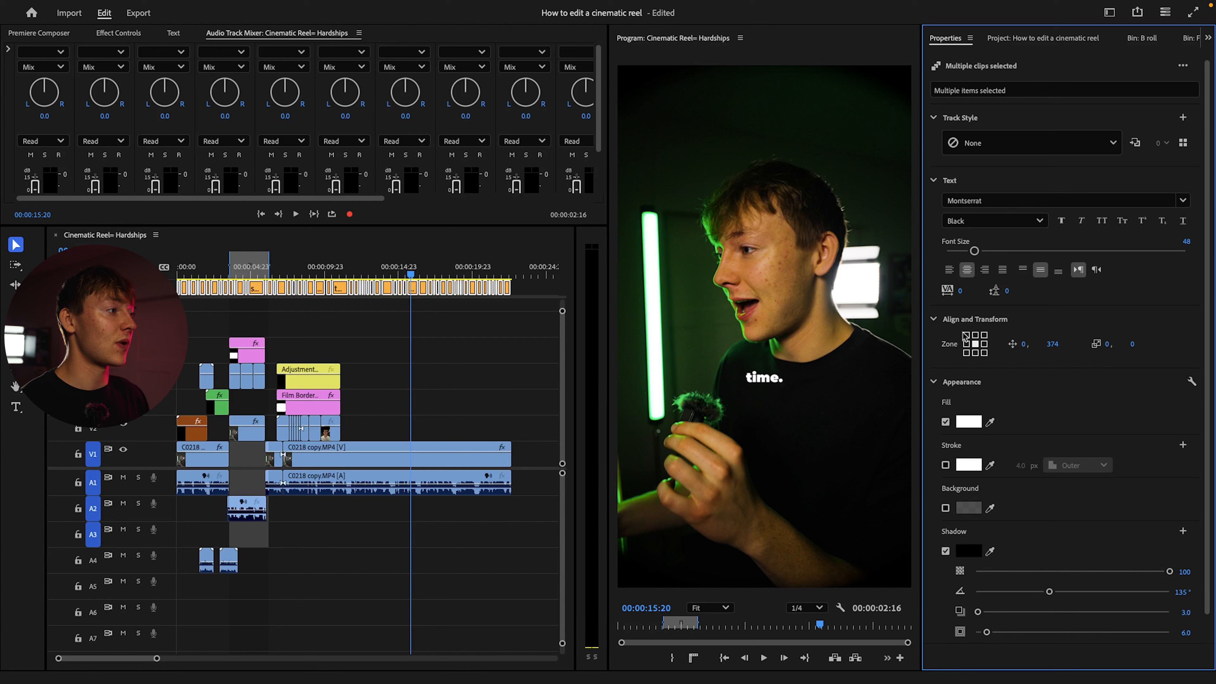
click(1102, 221)
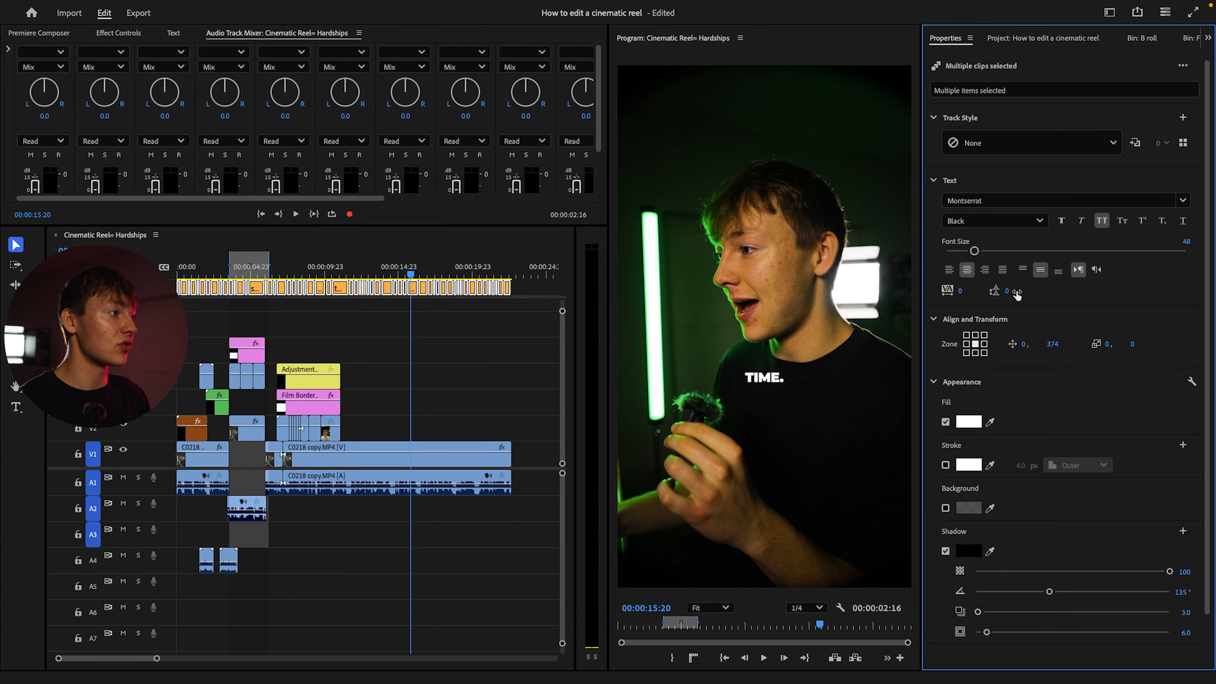
Set the captions' font size to 67, checking it on other words, and deselect the captions
drag(989, 248, 1000, 249)
mouse_move(428, 273)
mouse_down()
mouse_move(380, 273)
mouse_move(417, 273)
mouse_up()
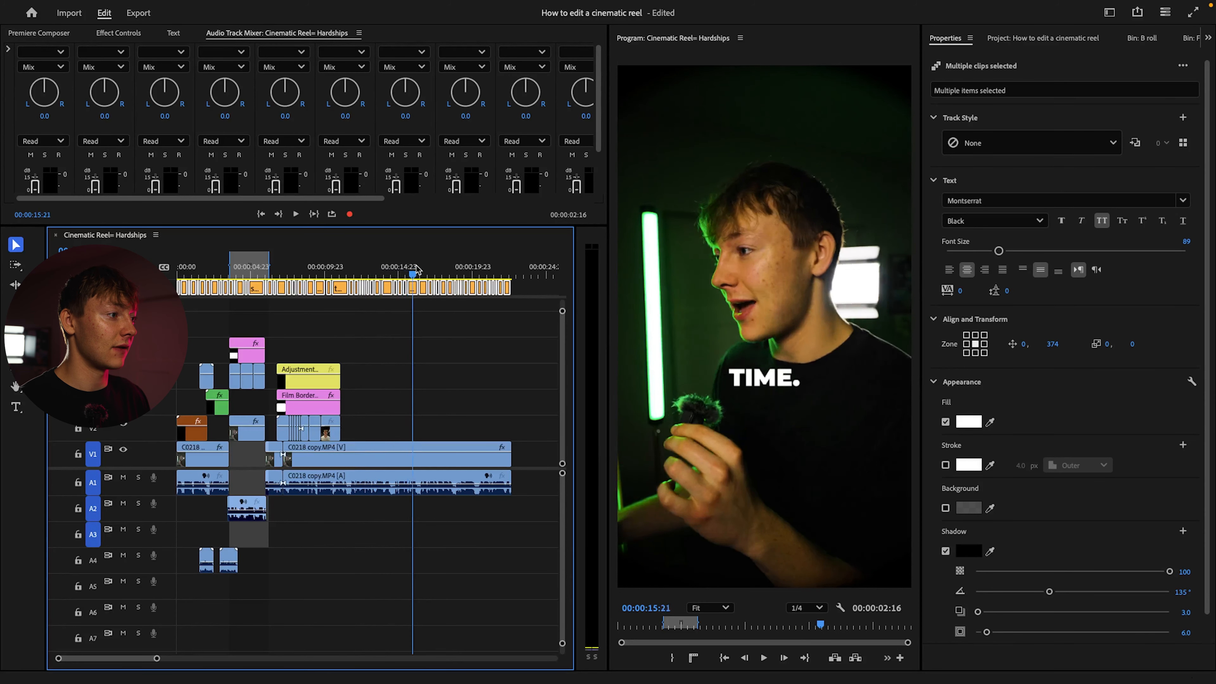
drag(1001, 251, 986, 250)
drag(458, 289, 384, 276)
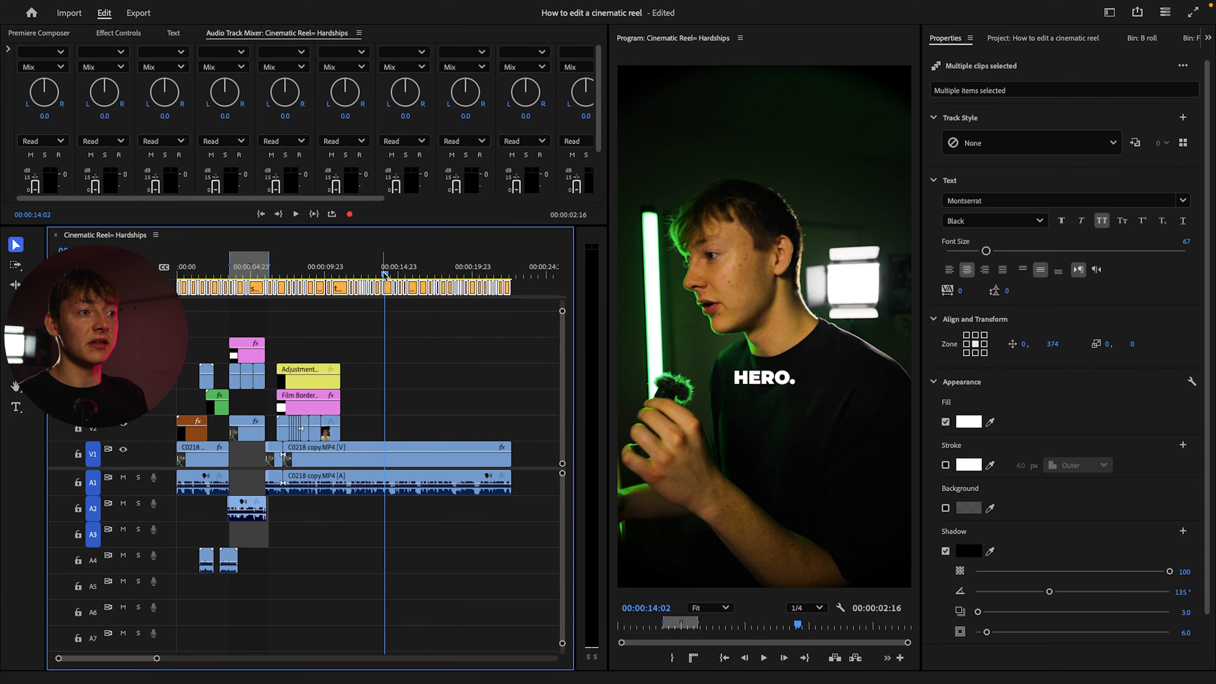
click(453, 335)
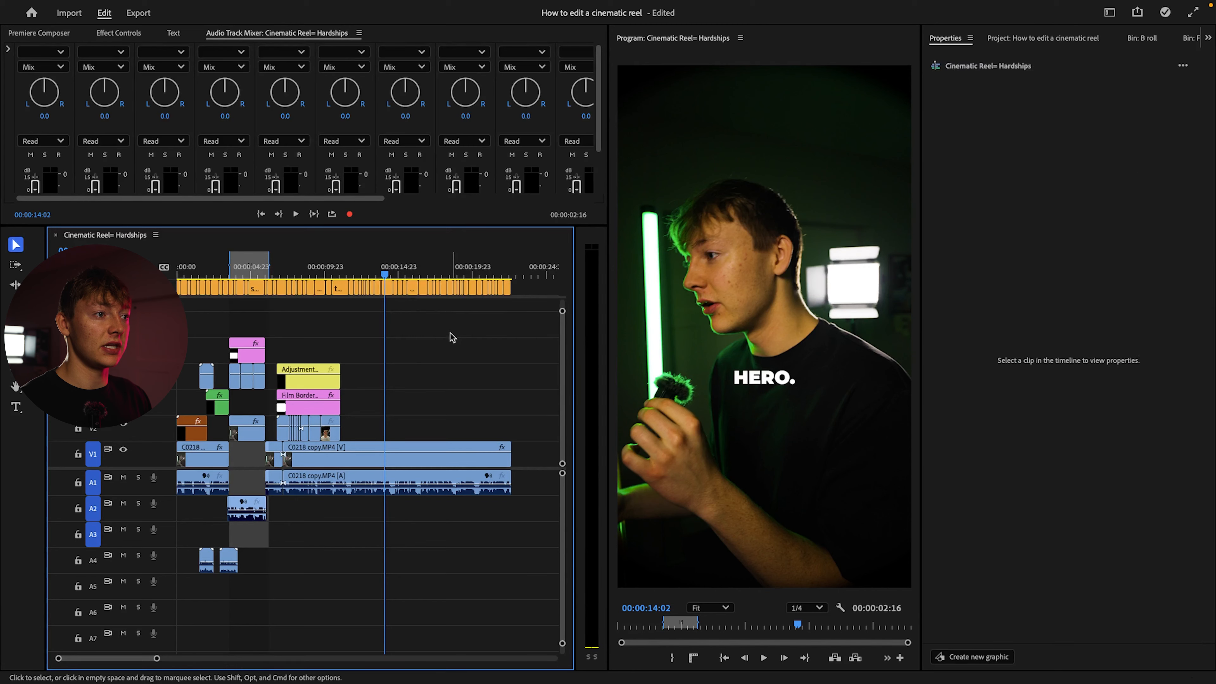
Review the styled captions over the film-border B-roll section of the sequence
click(283, 275)
drag(283, 279, 354, 281)
click(340, 332)
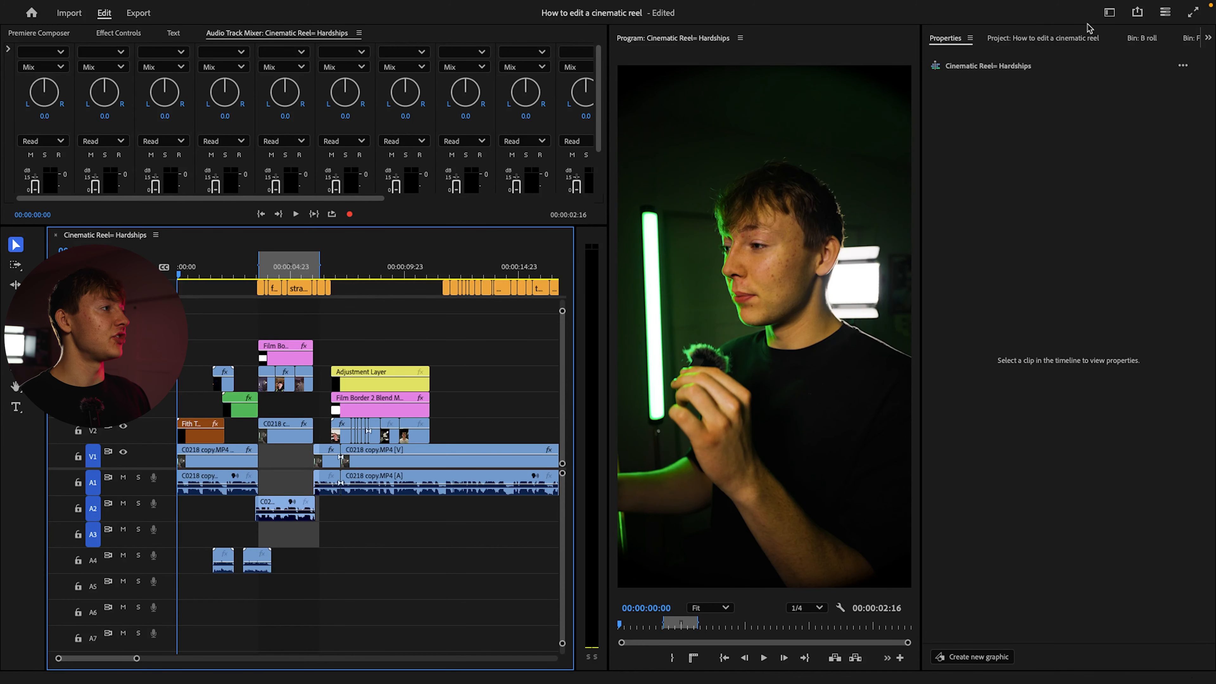
Close the open B roll and Film Borders bins and return to the project's main bin list
click(1037, 38)
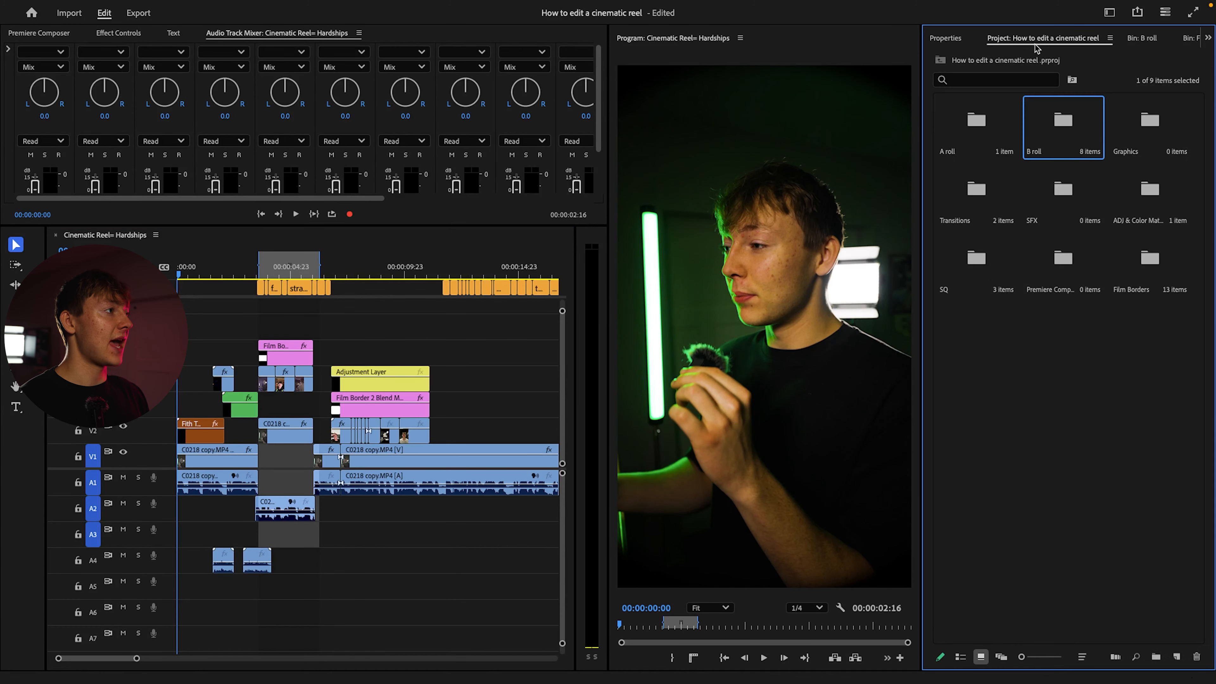
click(1055, 382)
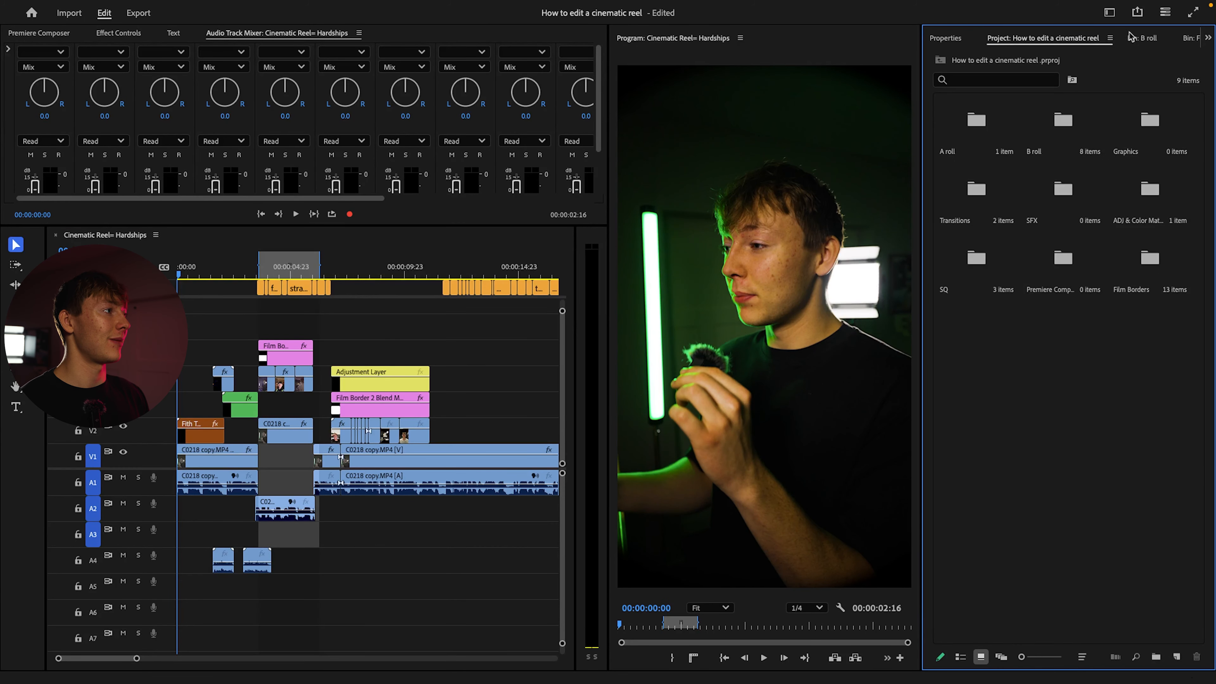
click(1143, 39)
right_click(1127, 37)
click(1105, 47)
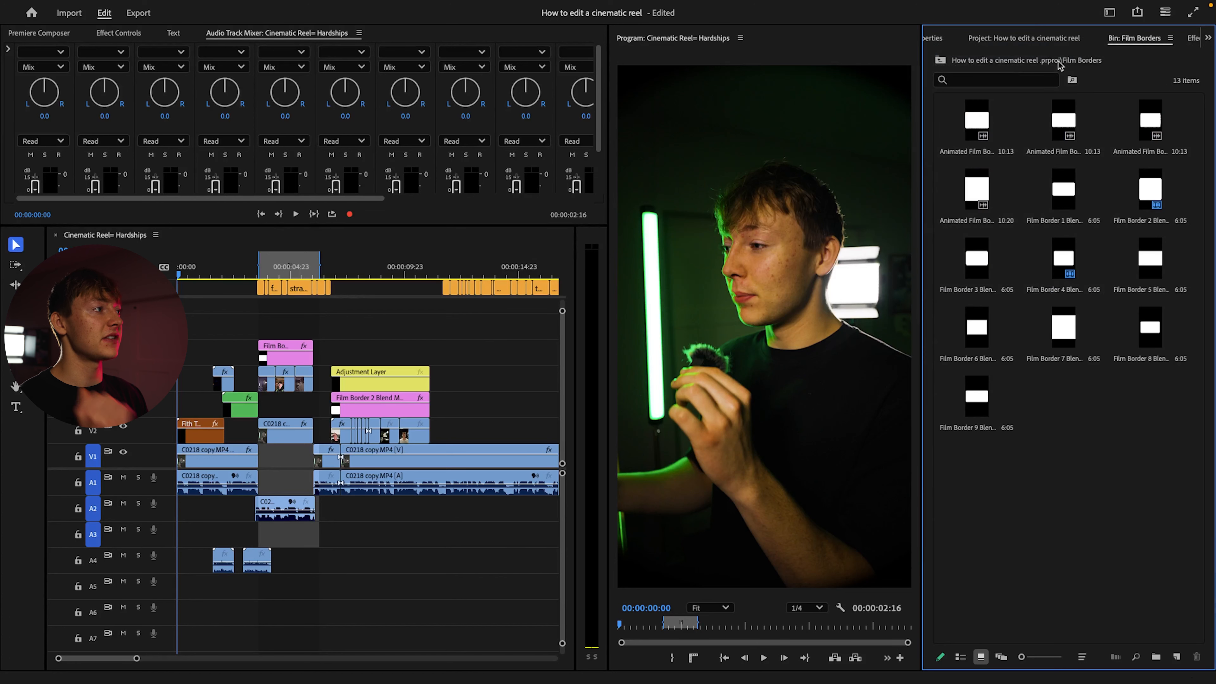
right_click(1141, 45)
click(1101, 53)
click(1052, 42)
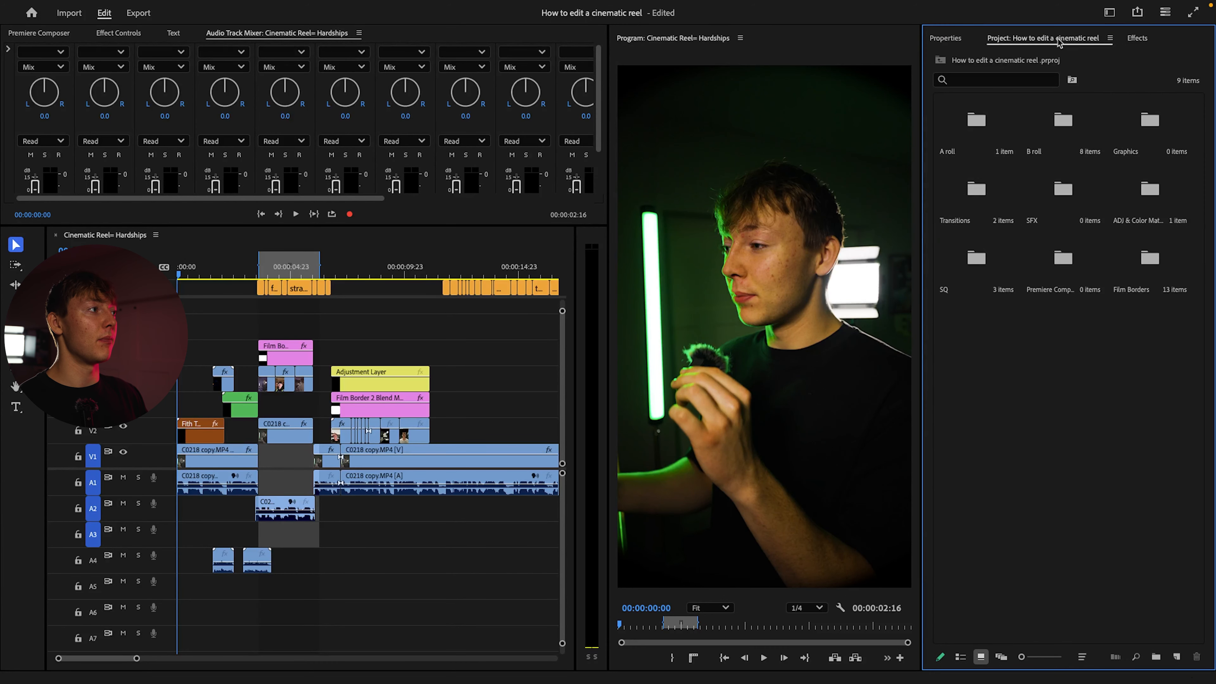
Open the ADJ & Color Mattes bin and select the adjustment layer in it
right_click(1064, 44)
click(1144, 52)
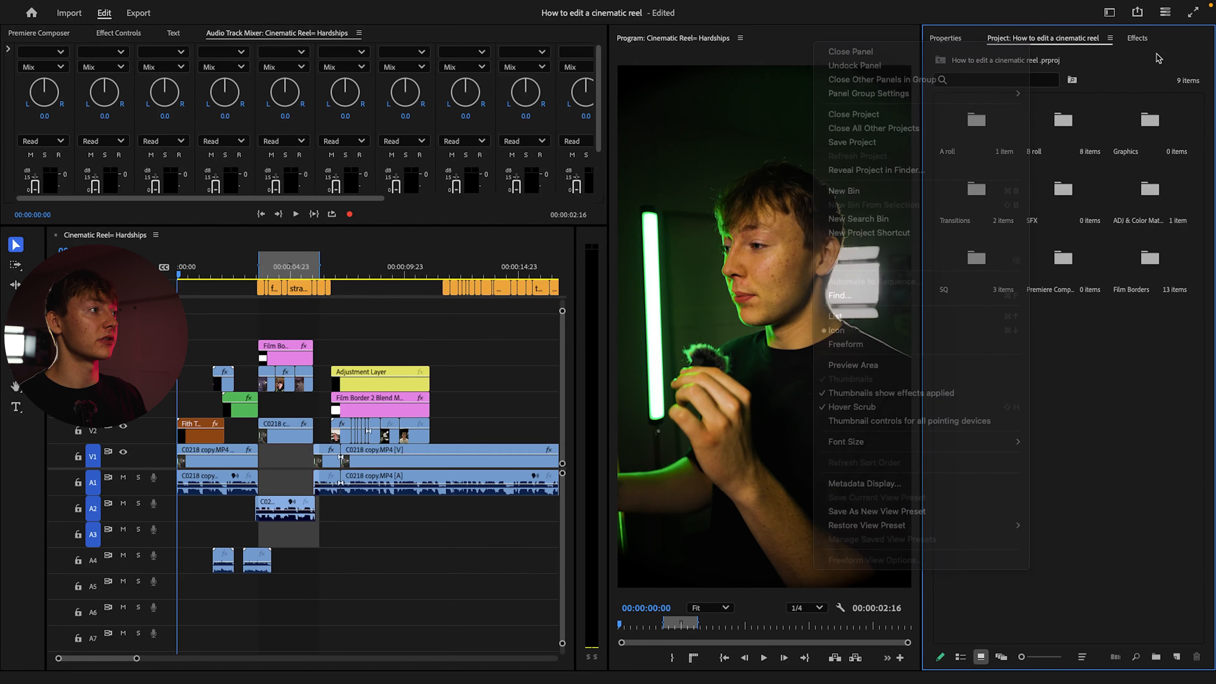
click(1136, 38)
click(1046, 42)
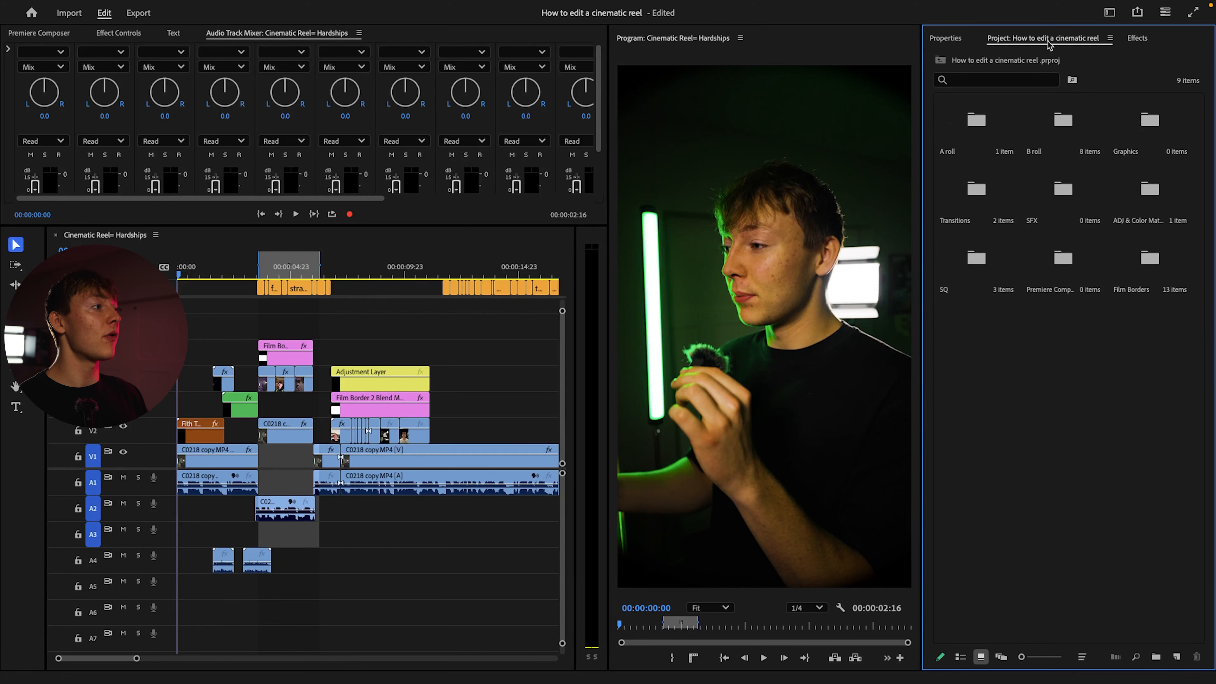
double_click(1146, 189)
click(989, 170)
click(1177, 656)
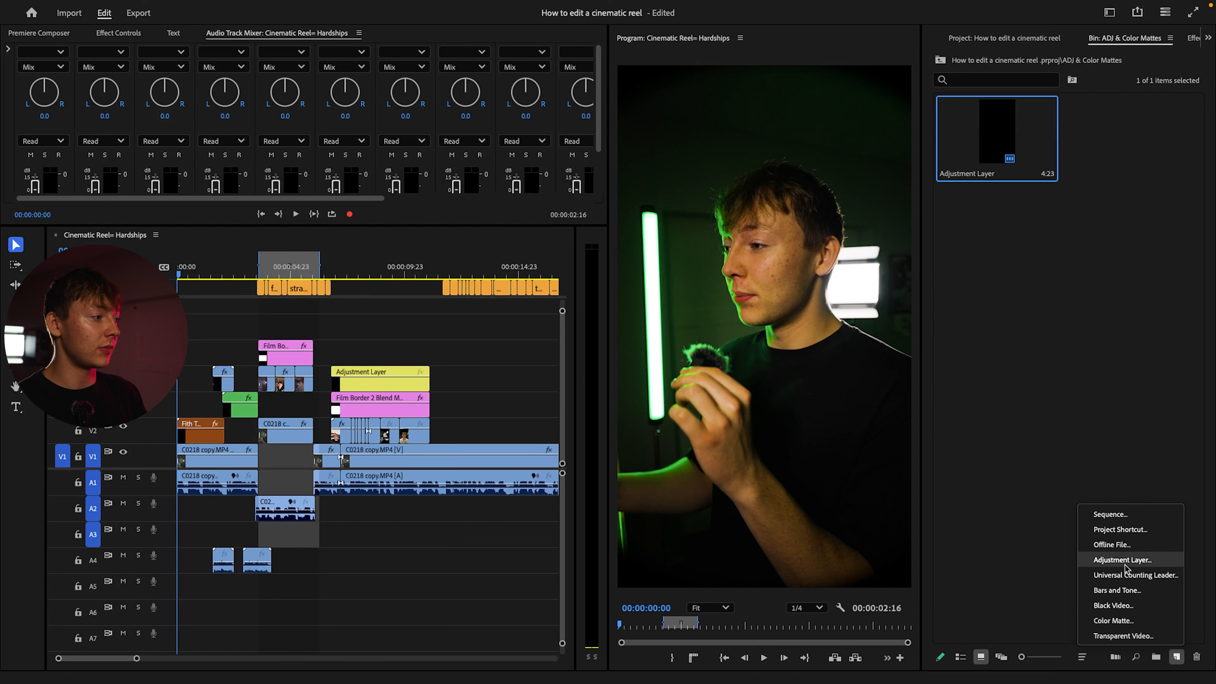
click(1013, 292)
right_click(1014, 349)
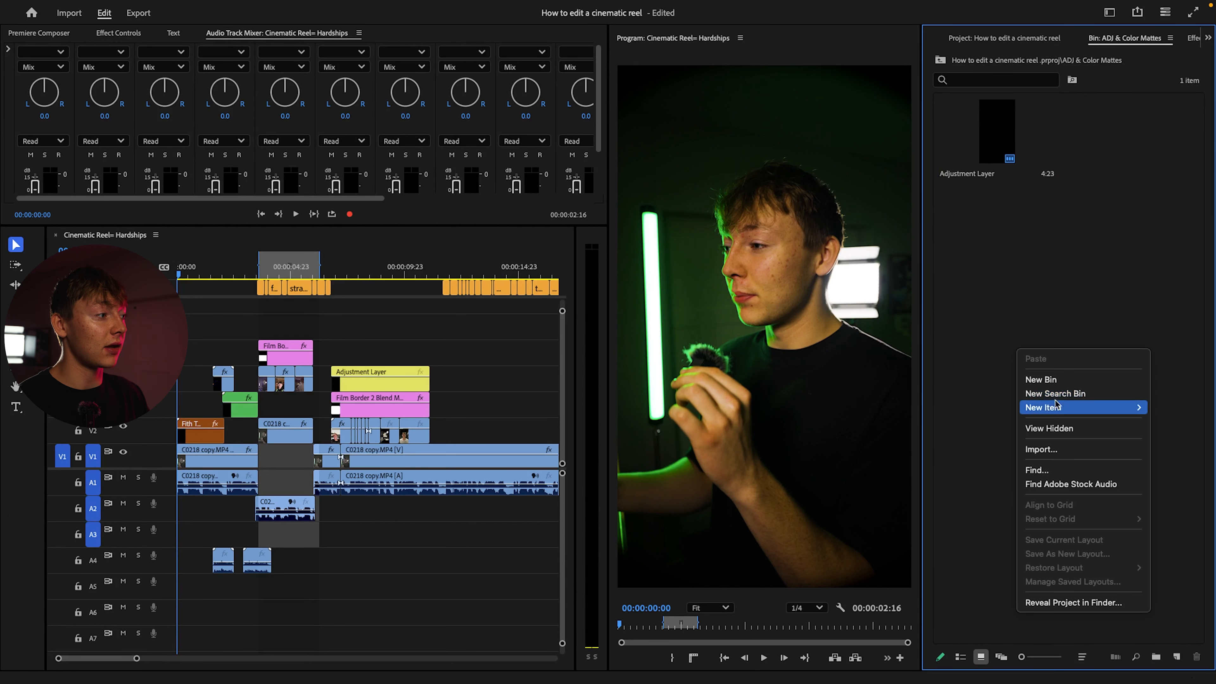
mouse_move(1062, 411)
click(989, 316)
Place the adjustment layer on V4 at the sequence start, ending with the first film burn, and move that film burn to a higher track
drag(989, 150, 182, 327)
drag(289, 331, 249, 354)
scroll(244, 344, up, 5)
scroll(268, 356, left, 5)
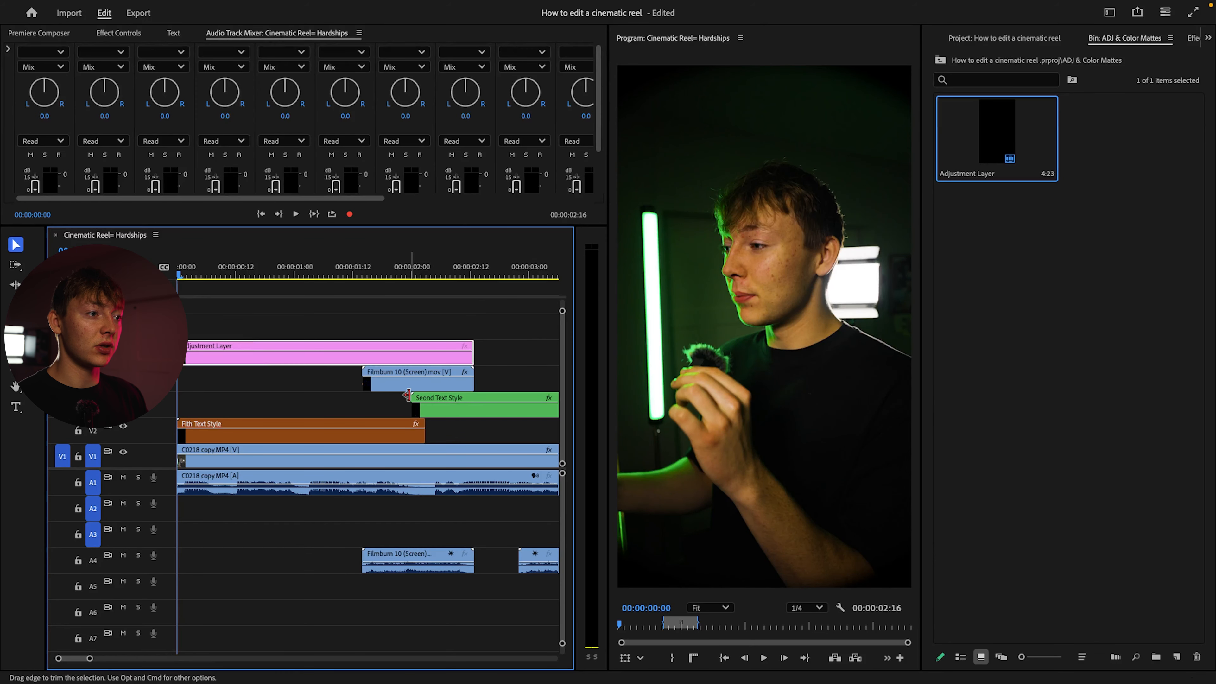
drag(407, 381, 408, 318)
drag(368, 353, 367, 374)
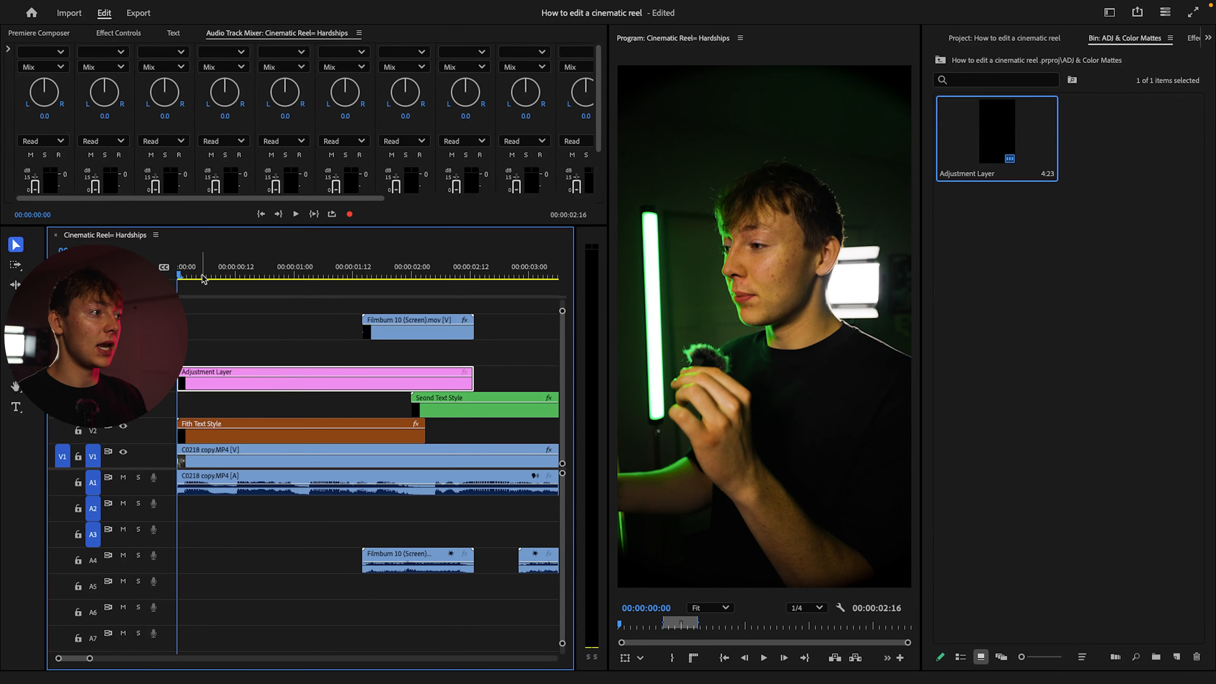
Apply the ET - 3. Cinematic Zoom Out 150-100 preset to the opening adjustment layer
click(1193, 37)
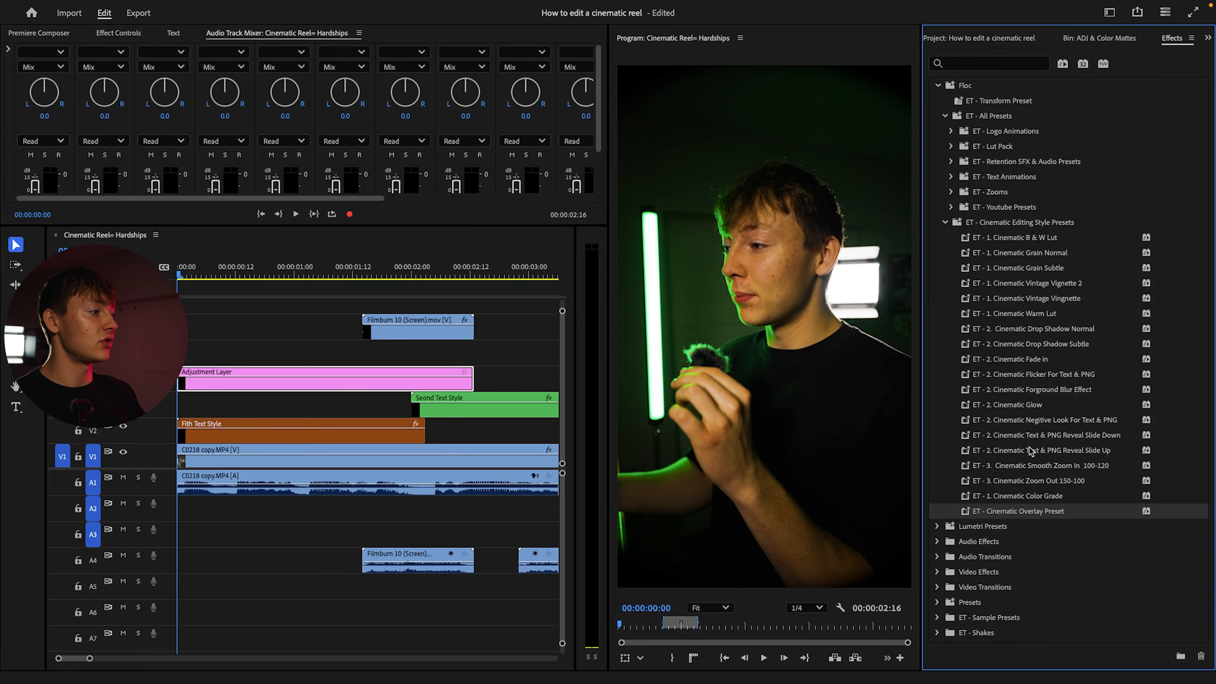
click(1042, 484)
drag(1045, 486, 251, 375)
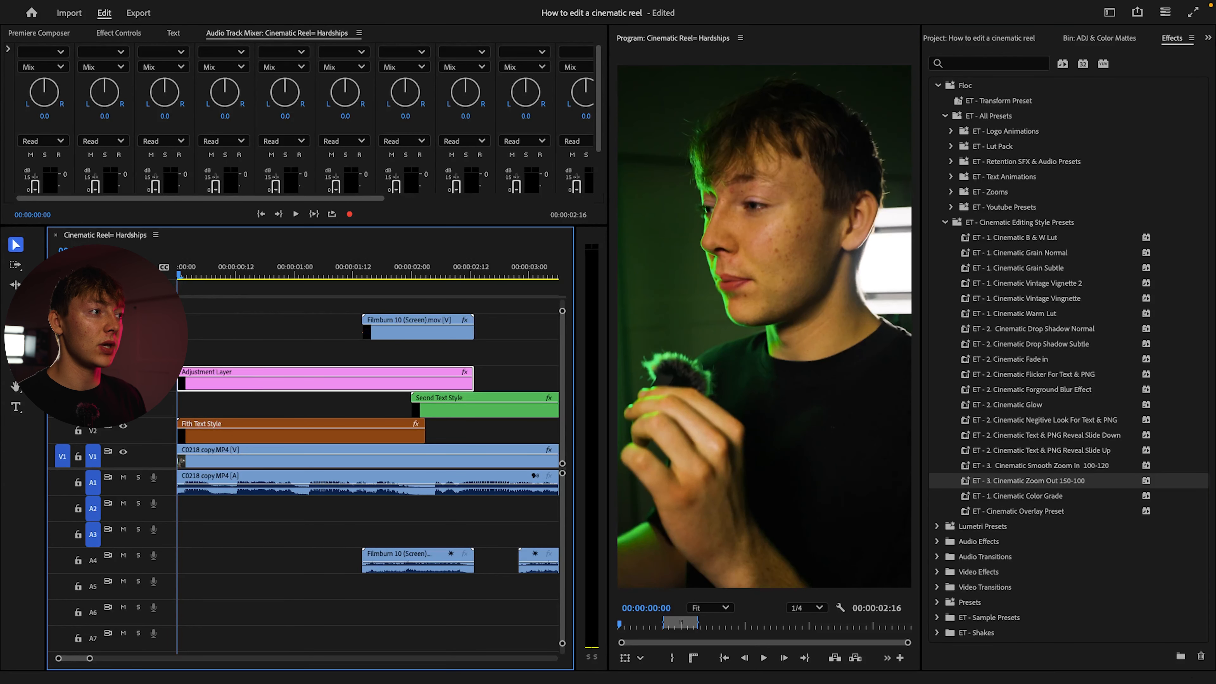
Enlarge the effect settings area, move the zoom-out's final Scale keyframe earlier to about 00:00:01:04, and preview the zoom
click(118, 33)
scroll(458, 140, down, 5)
scroll(445, 144, up, 2)
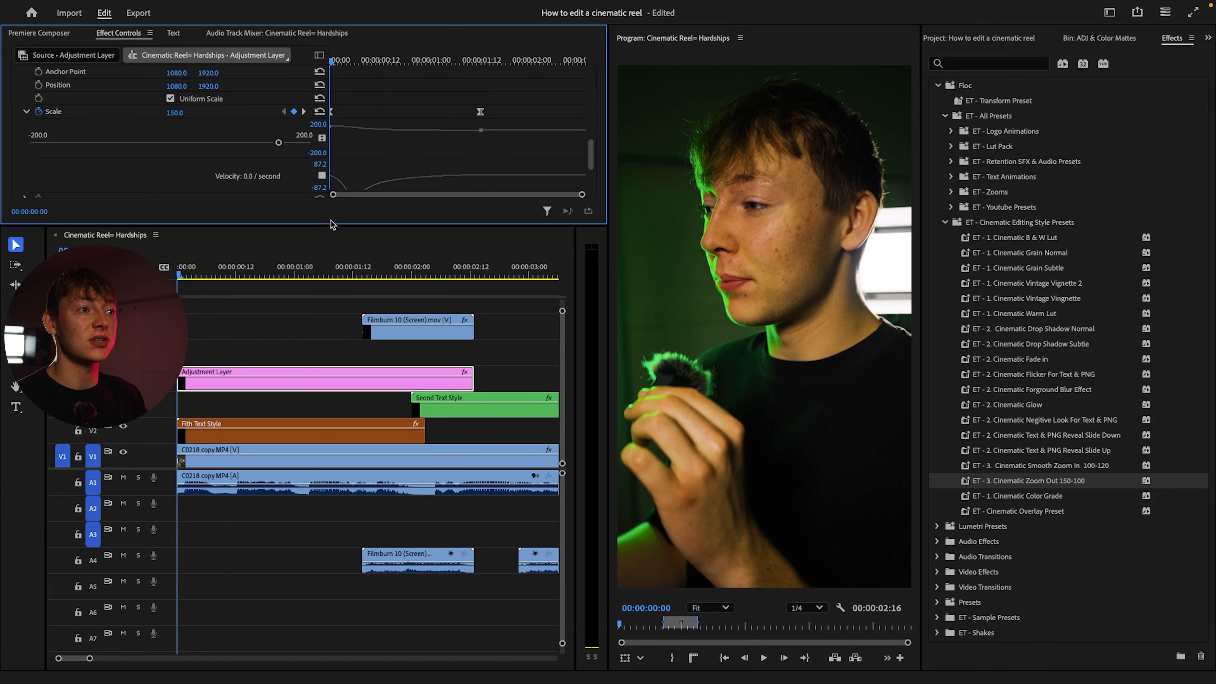
drag(333, 225, 336, 331)
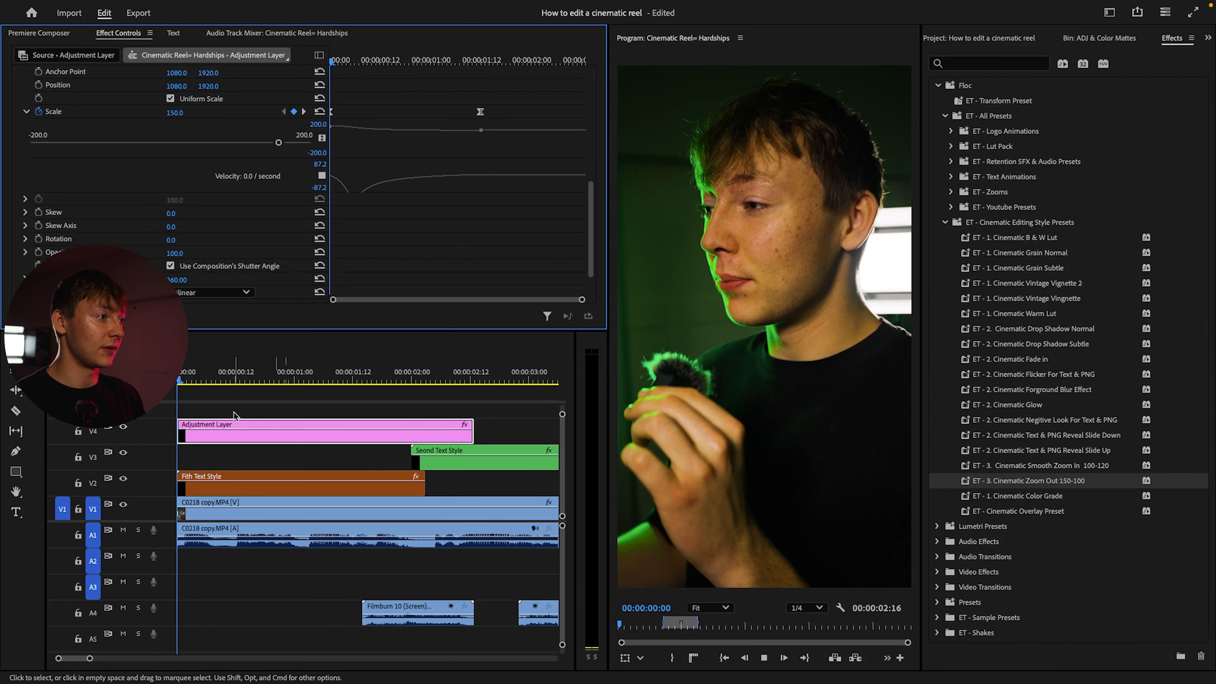
key(space)
drag(481, 111, 447, 112)
drag(450, 60, 66, 95)
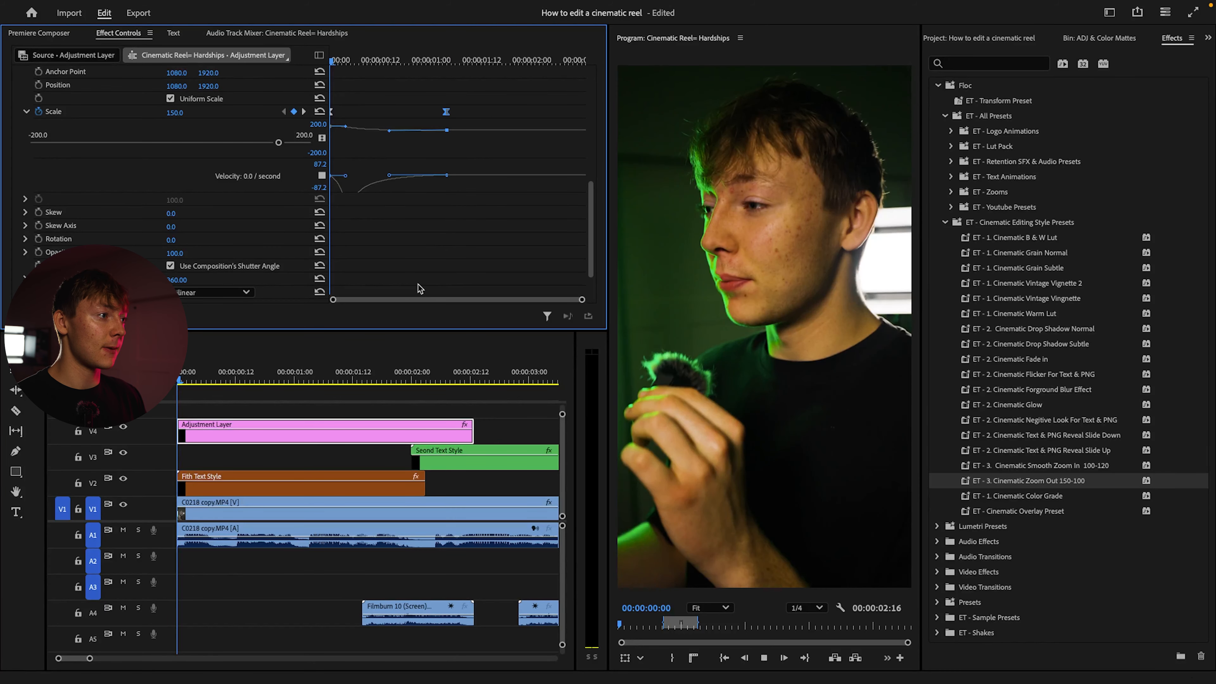
key(space)
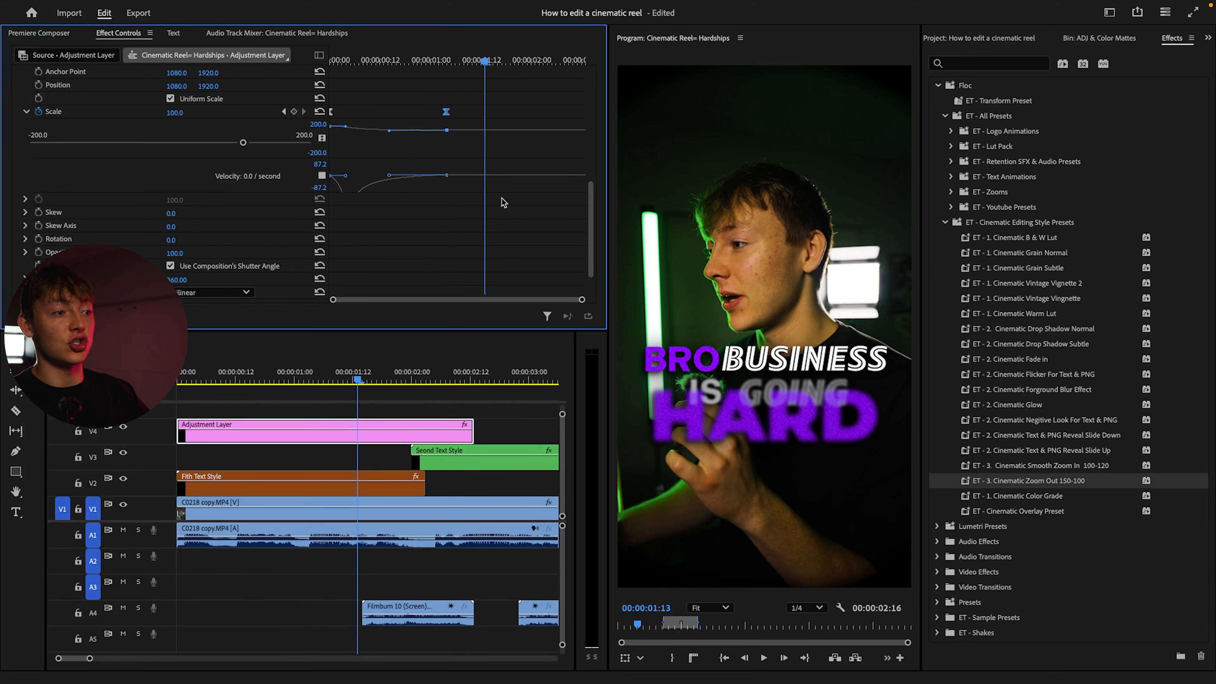
Extend the adjustment layer to the start of the first film-border section and add a Scale keyframe at 00:00:03:12
scroll(456, 453, down, 4)
drag(313, 436, 358, 436)
click(358, 436)
click(349, 434)
scroll(420, 152, down, 2)
drag(442, 63, 578, 61)
click(294, 147)
Try a Scale value of 110 at 00:00:02:23 on the adjustment layer and undo it
drag(365, 380, 334, 379)
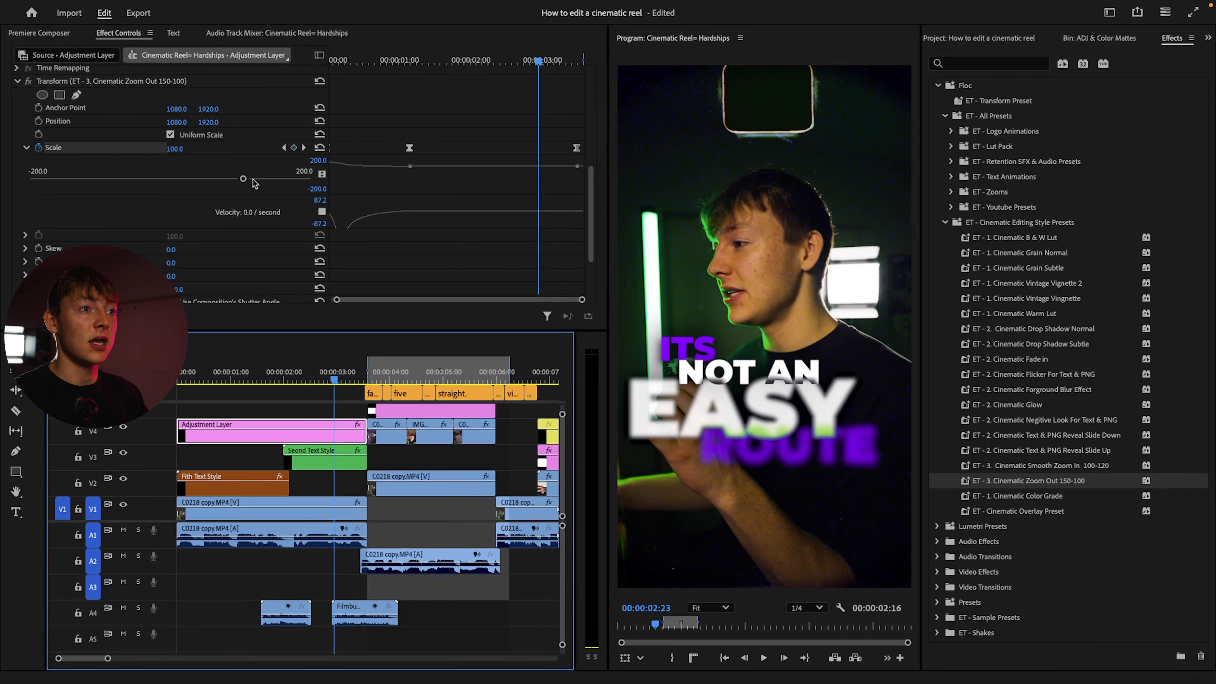
click(178, 148)
key(Return)
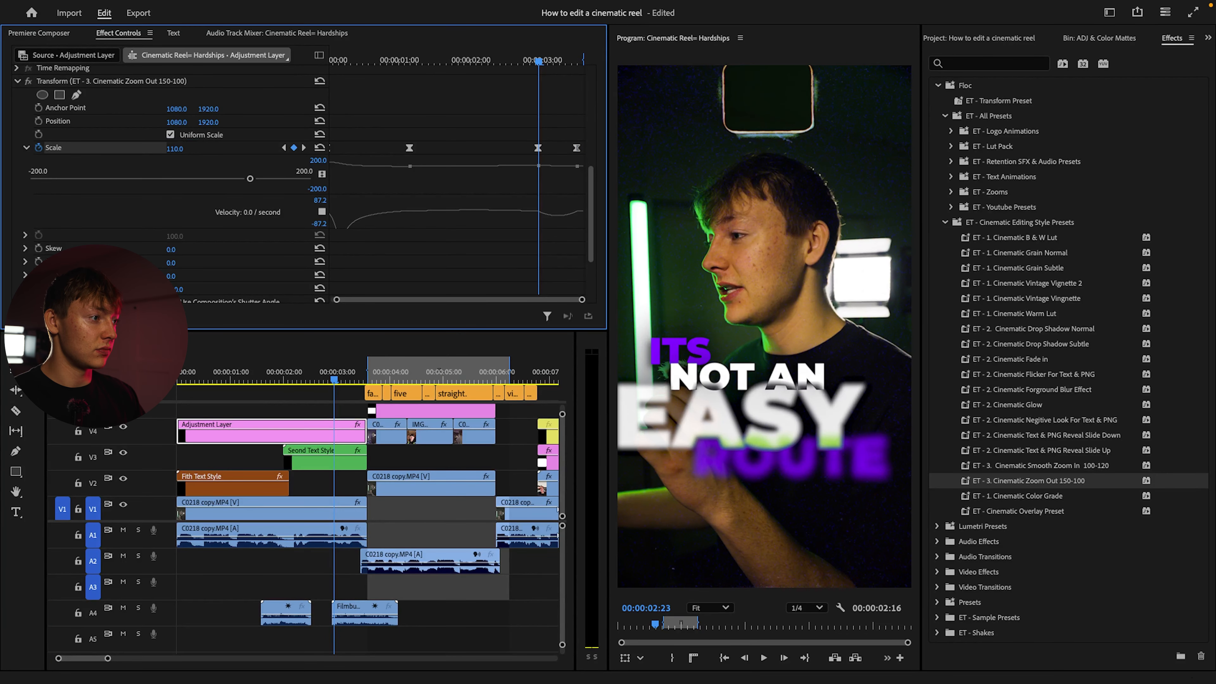
key(ctrl+z)
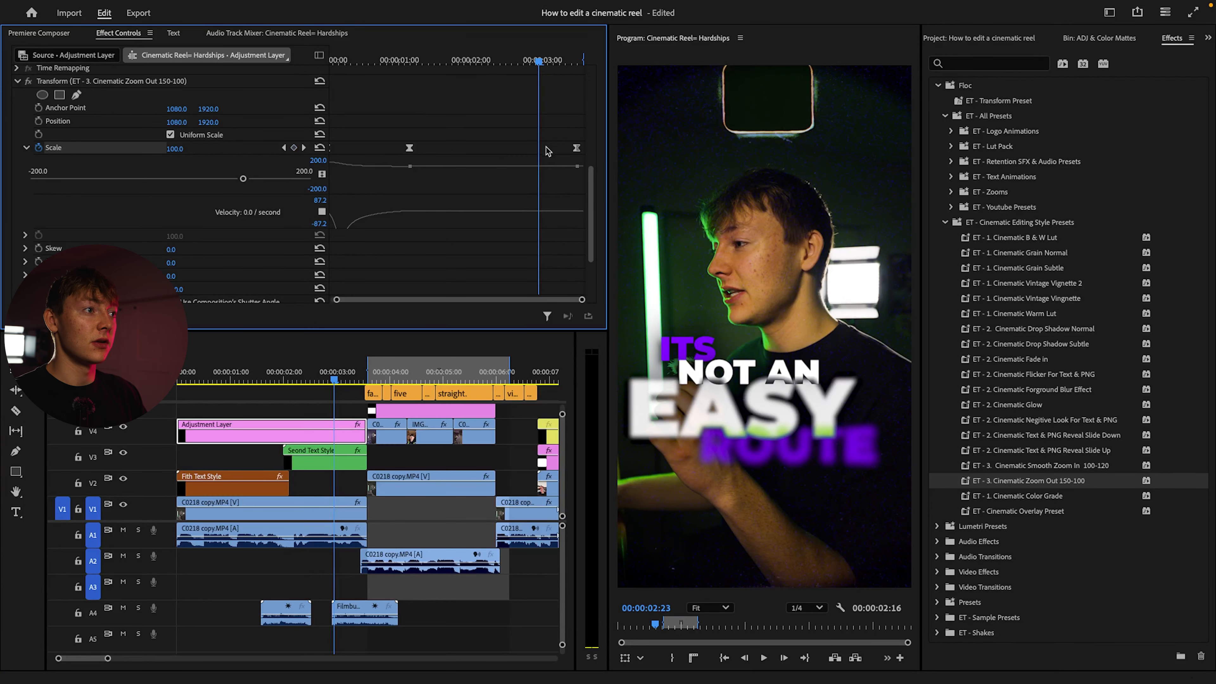
Set the adjustment layer's last Scale keyframe, at 00:00:03:12, to 110
click(304, 148)
click(183, 147)
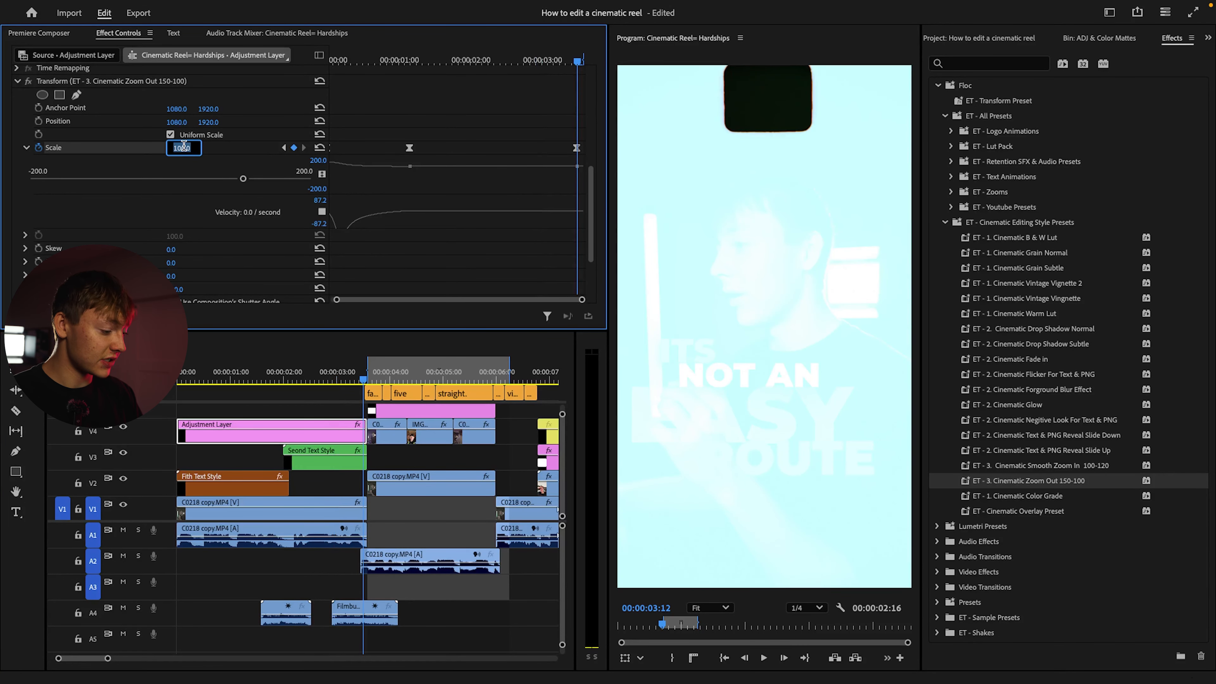
key(Return)
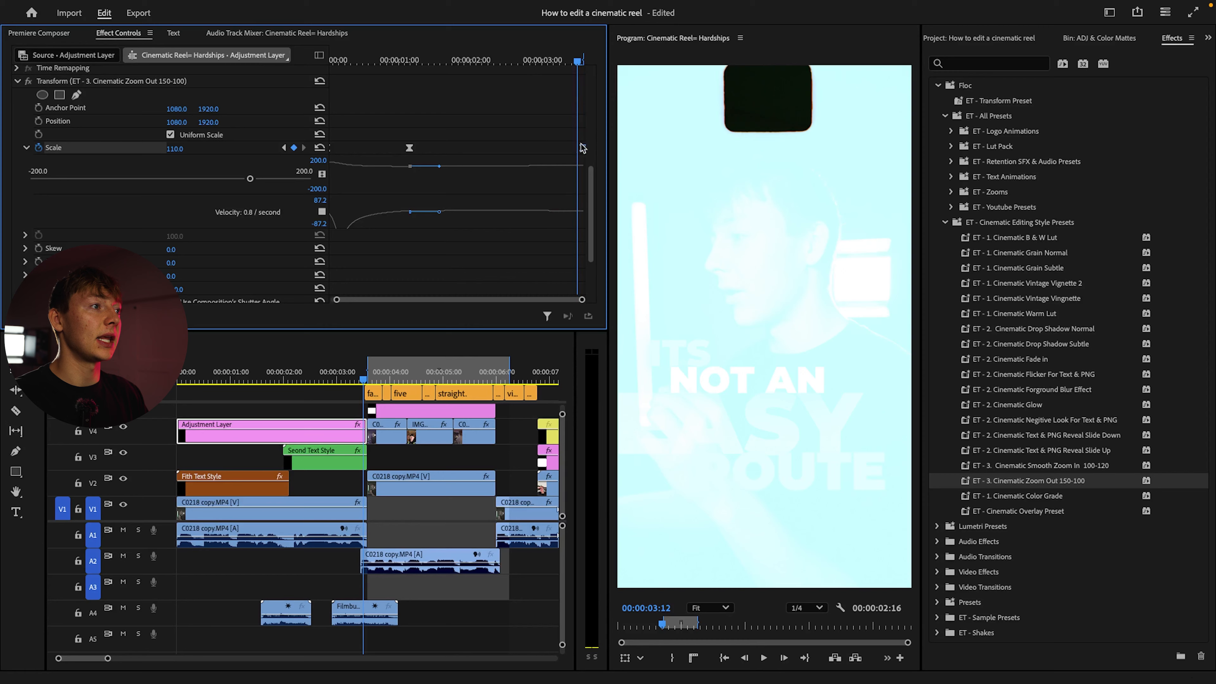
Preview the opening adjustment layer's zoom from the start of the sequence into the first film-border section
key(Home)
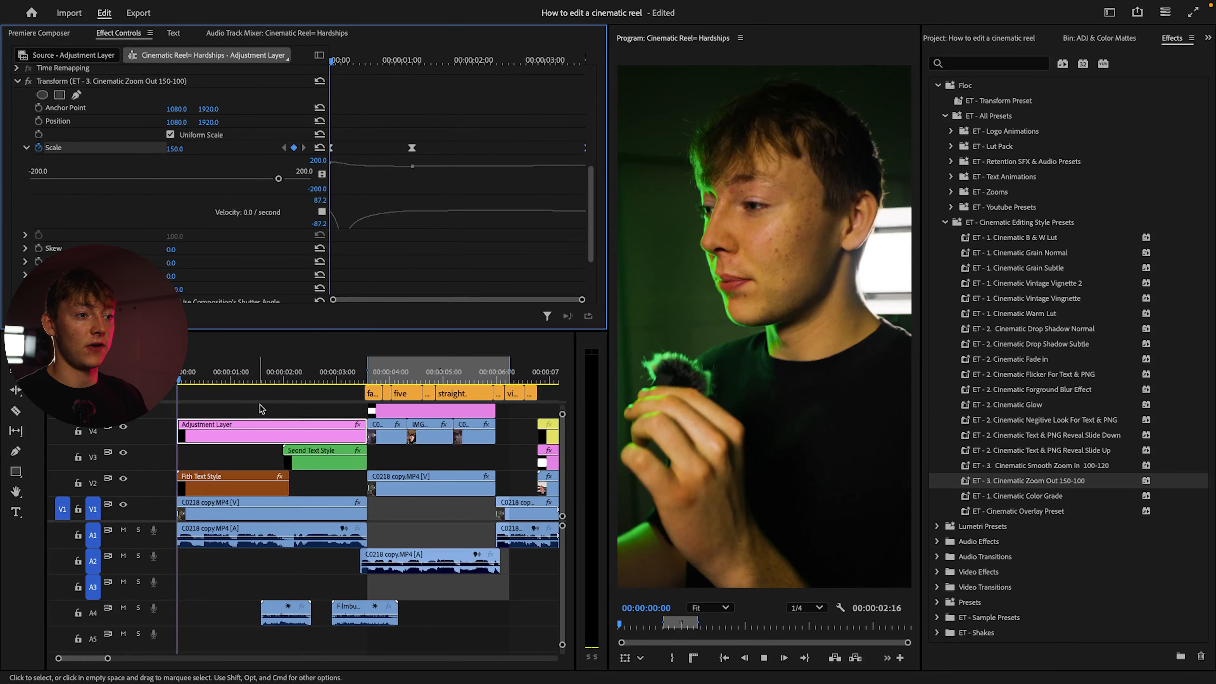
key(space)
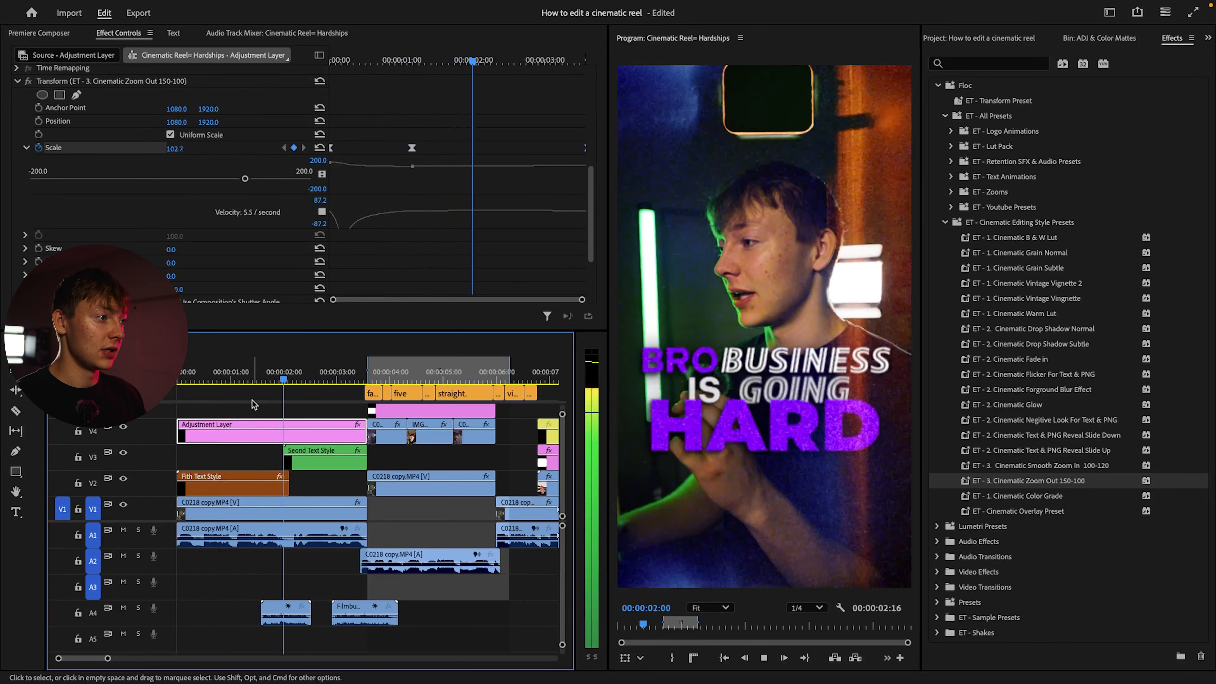
key(space)
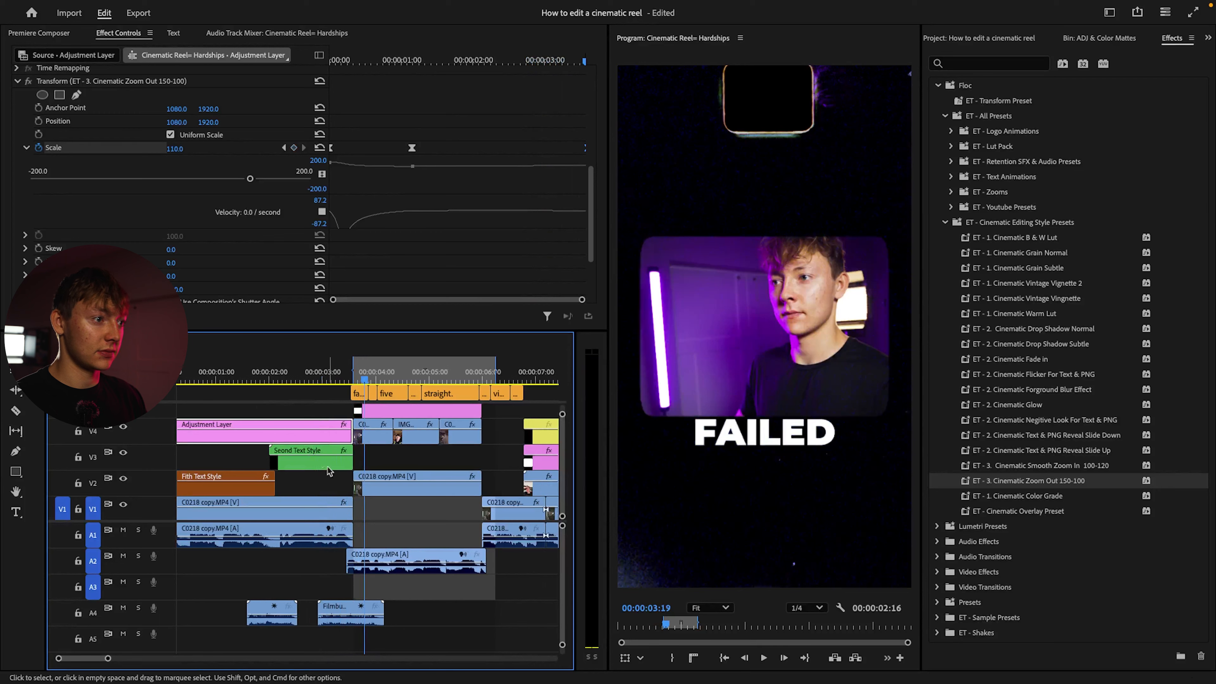
Delete the yellow adjustment layer above the Film Border 2 section
scroll(445, 445, up, 3)
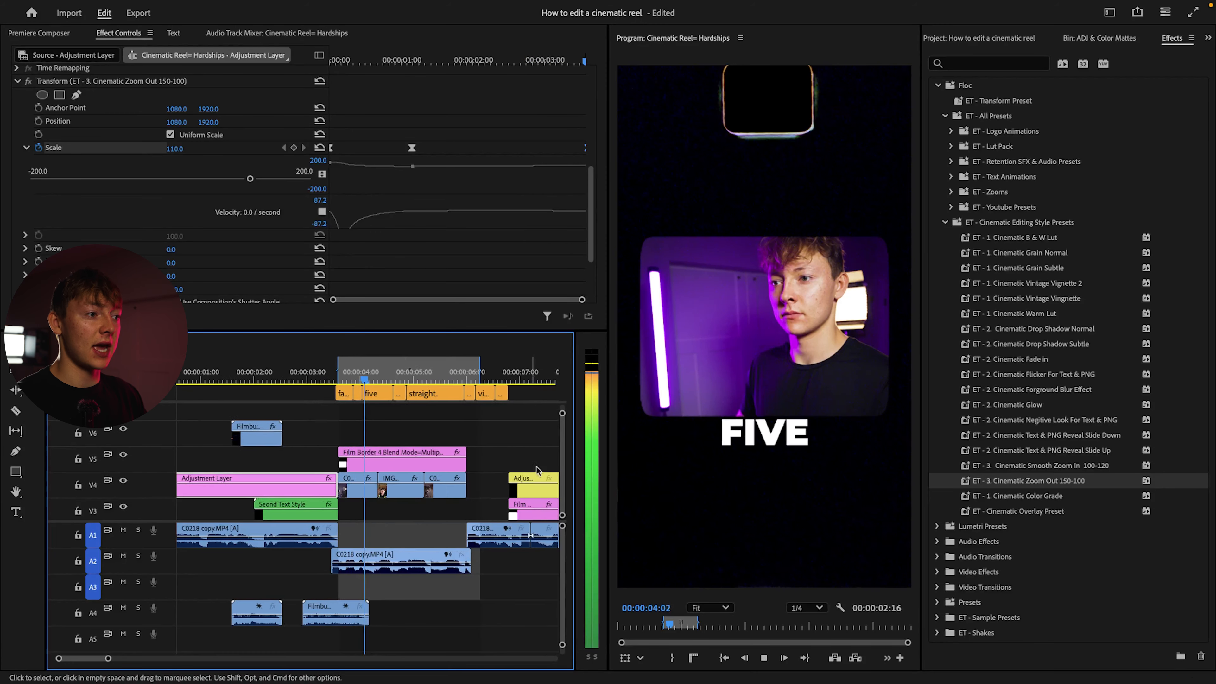
scroll(500, 456, down, 2)
scroll(500, 456, down, 2)
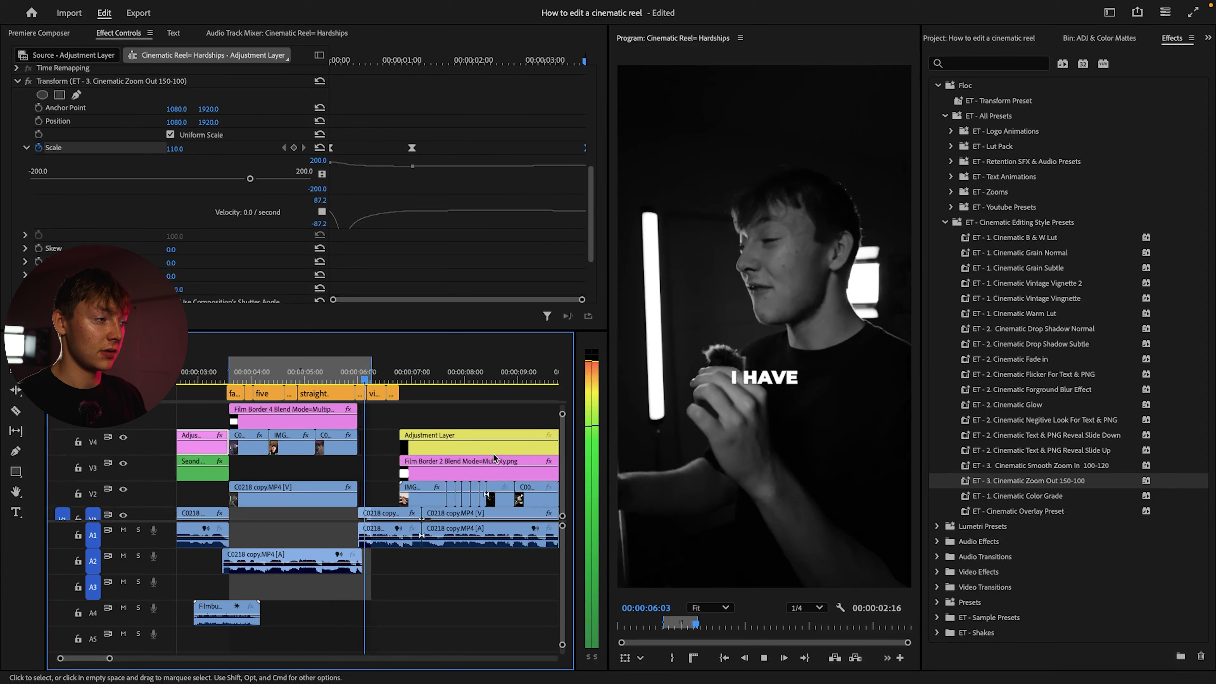
key(Delete)
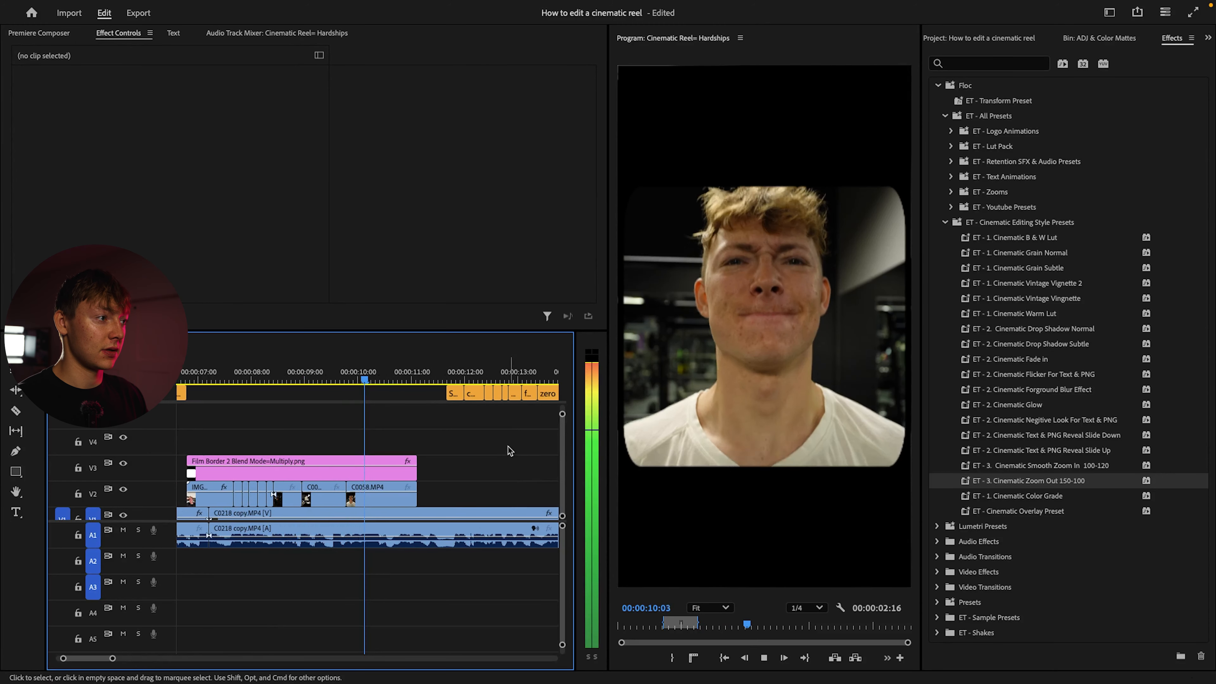
Add an adjustment layer on V3 from the end of the Film Border 2 section to the end of the sequence
key(space)
click(996, 38)
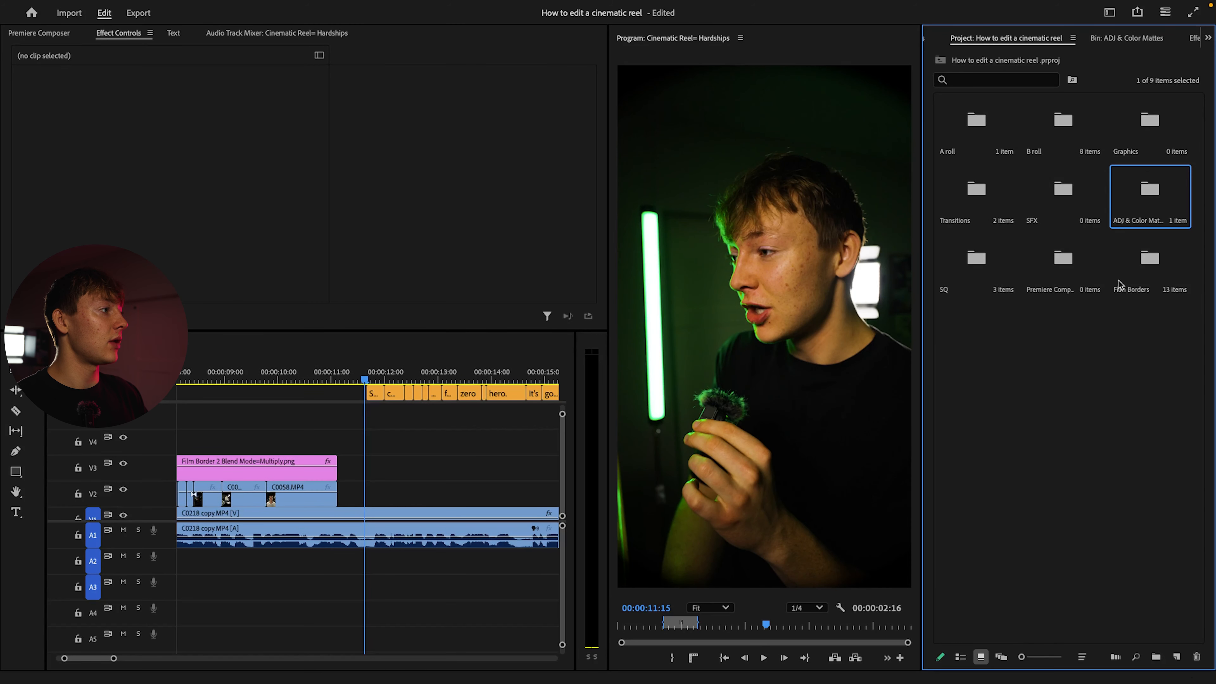
double_click(1149, 188)
drag(999, 136, 407, 471)
key(minus)
key(minus)
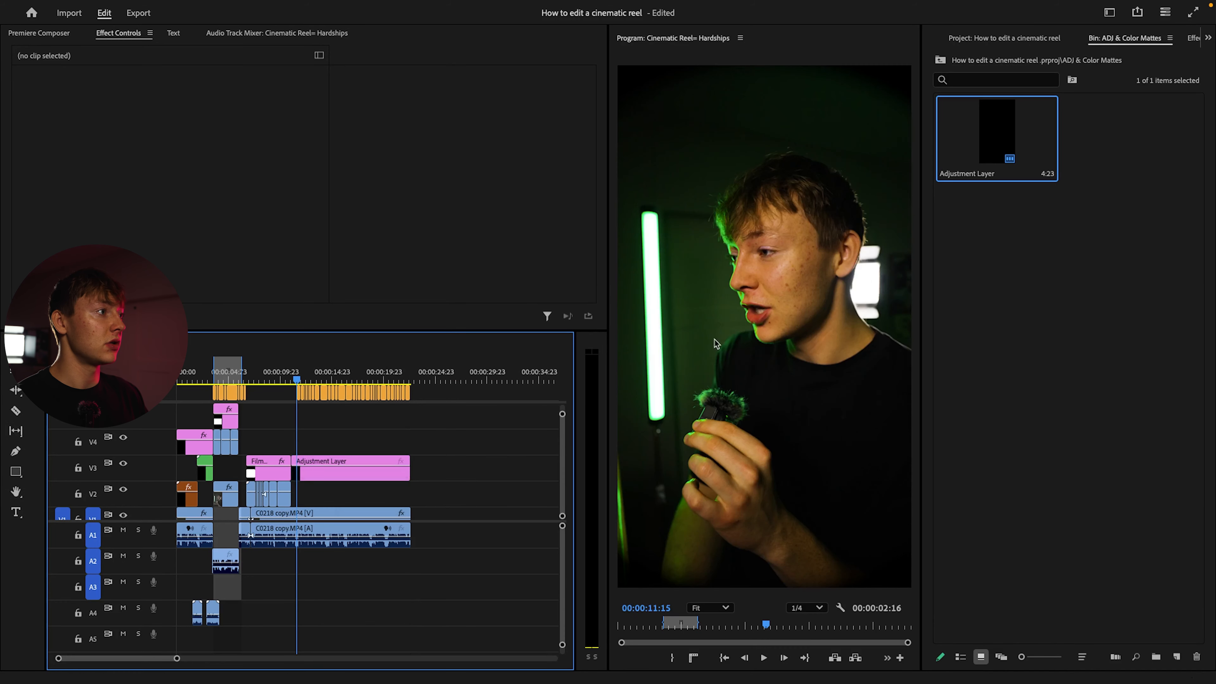
Apply the ET - 3. Cinematic Smooth Zoom In 100-120 preset to the new adjustment layer on V3
click(1047, 39)
click(1169, 38)
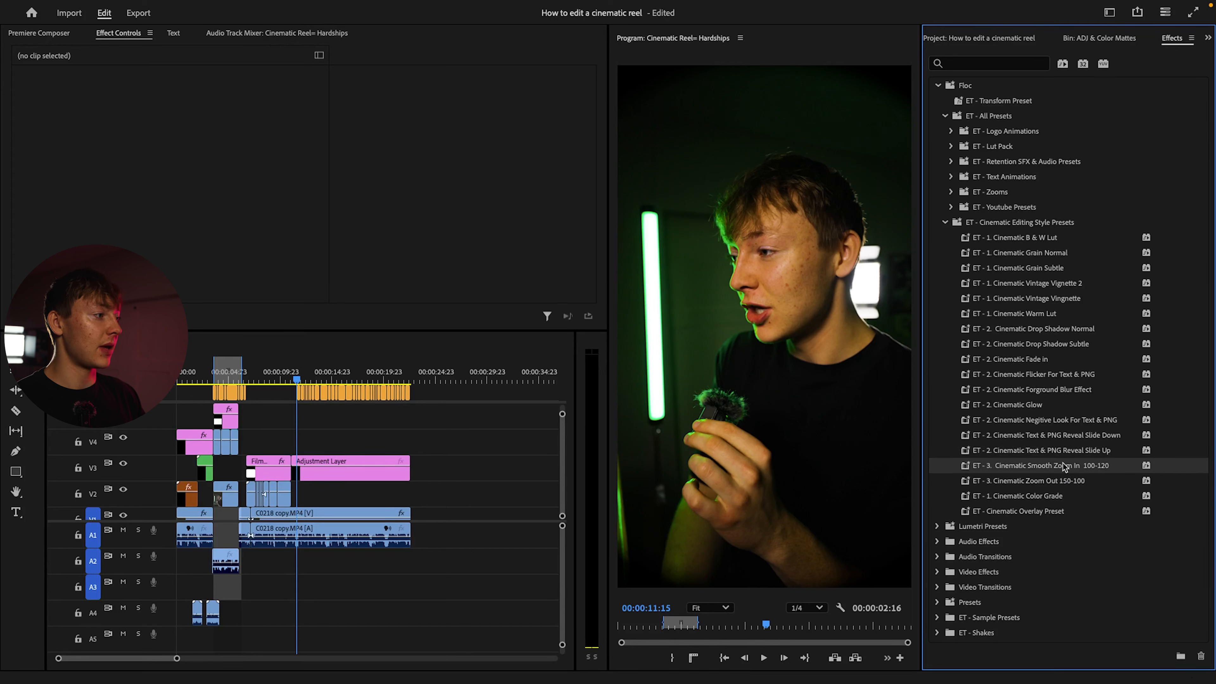
drag(599, 496, 345, 472)
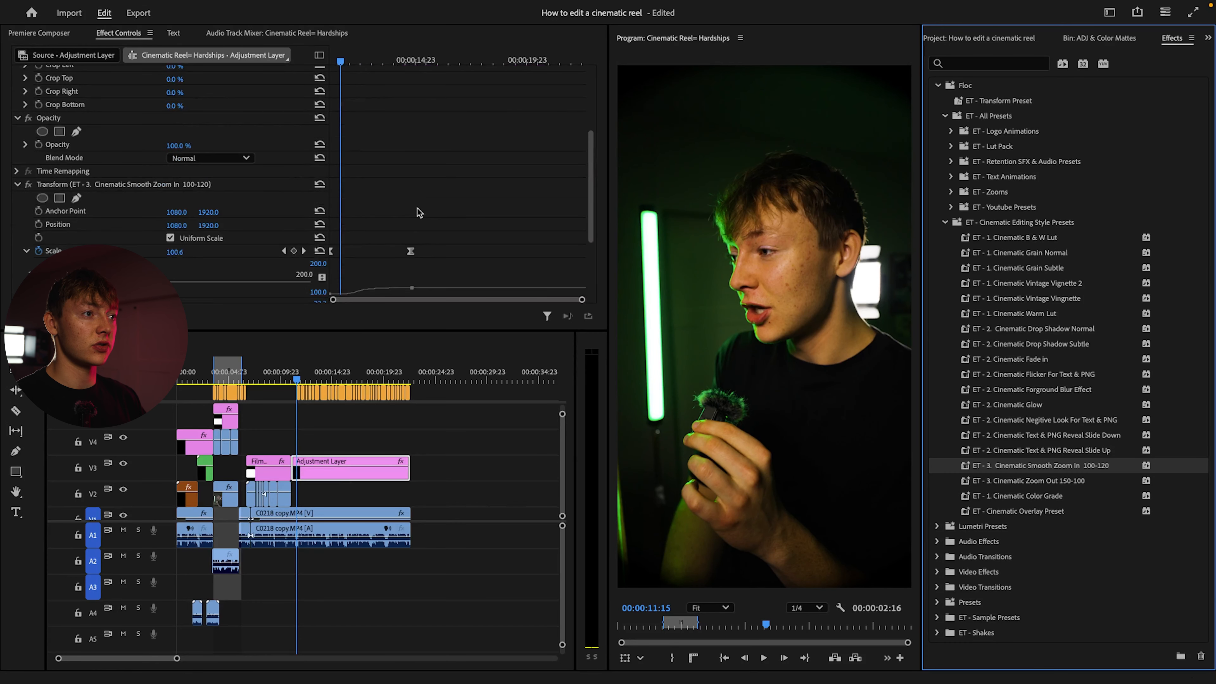
Preview the smooth zoom-in from shortly before the new adjustment layer until past its second Scale keyframe
drag(340, 62, 329, 65)
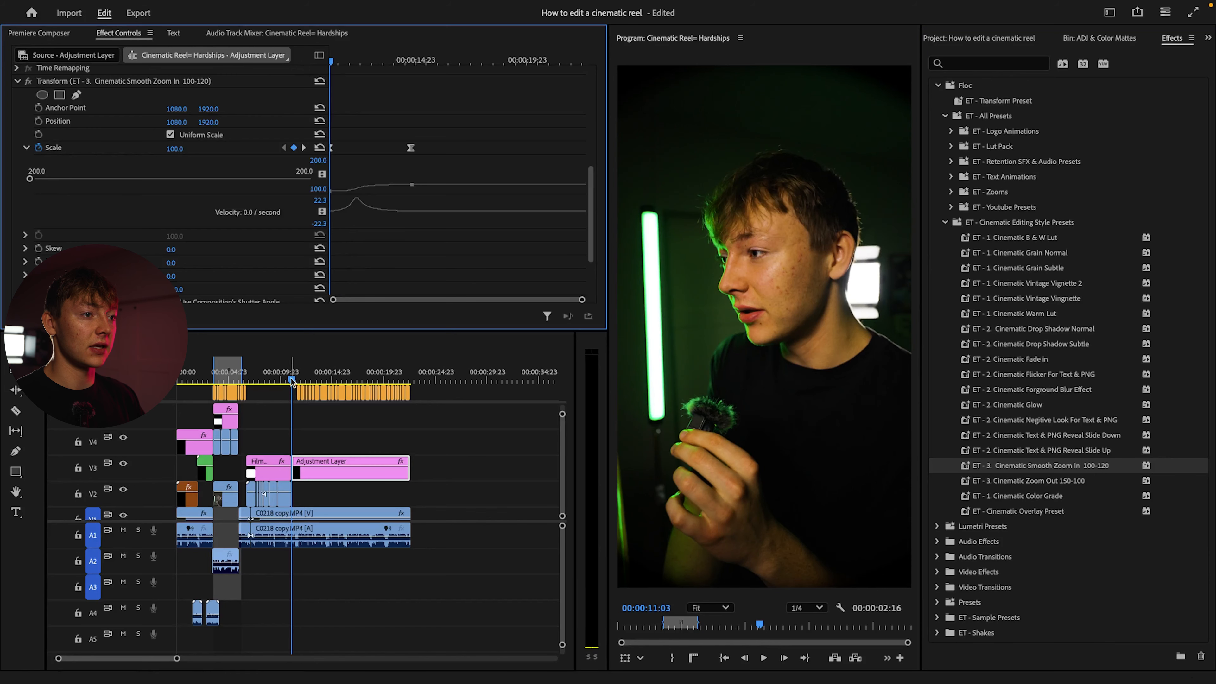
drag(292, 380, 271, 382)
key(space)
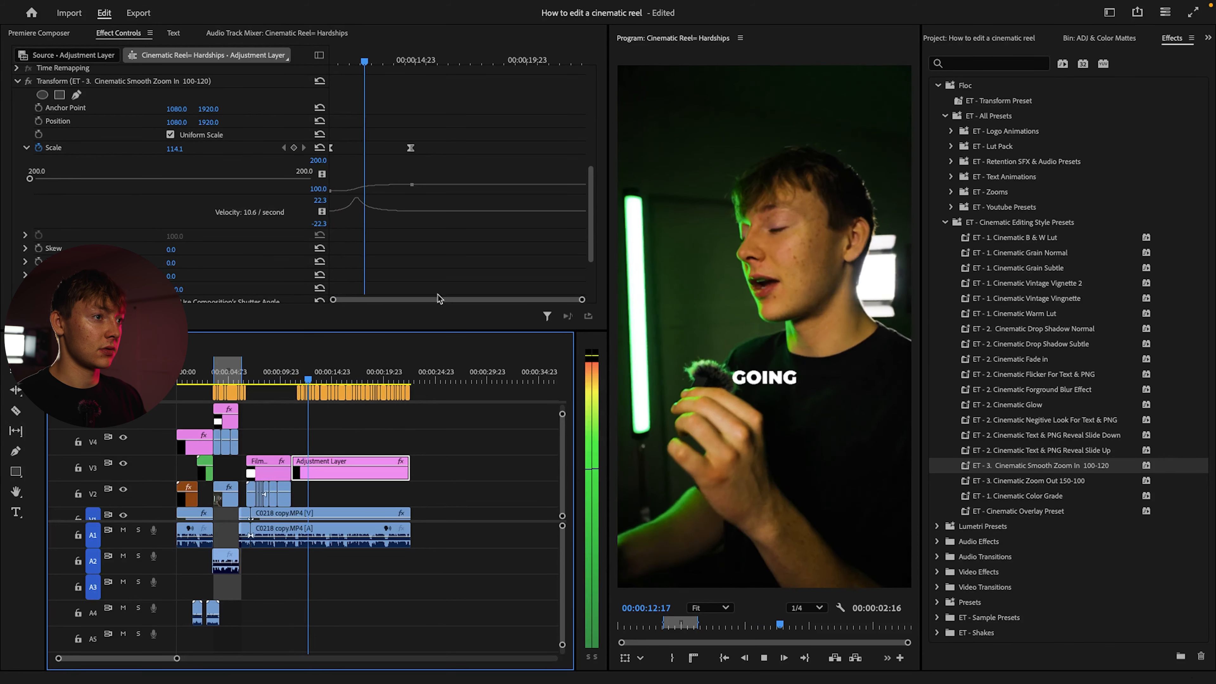
key(space)
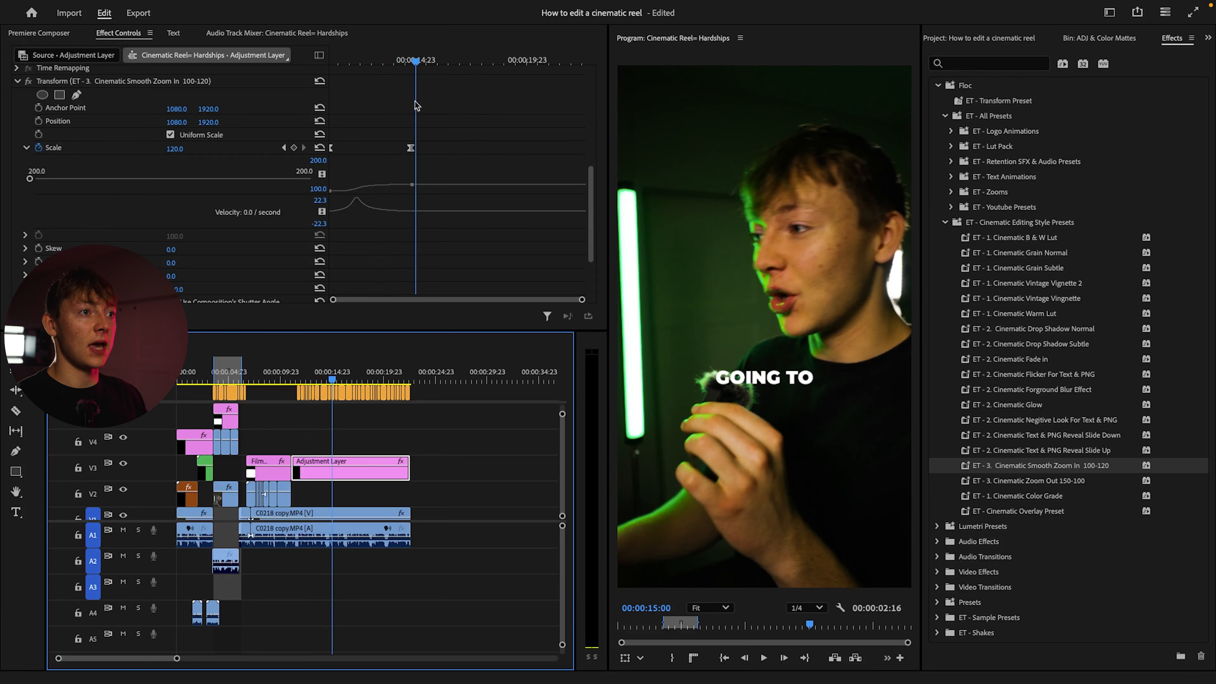
Add a lower-valued Scale keyframe near the end of the V3 adjustment layer, at about 00:00:22:10, and preview the zoom
drag(417, 61, 580, 66)
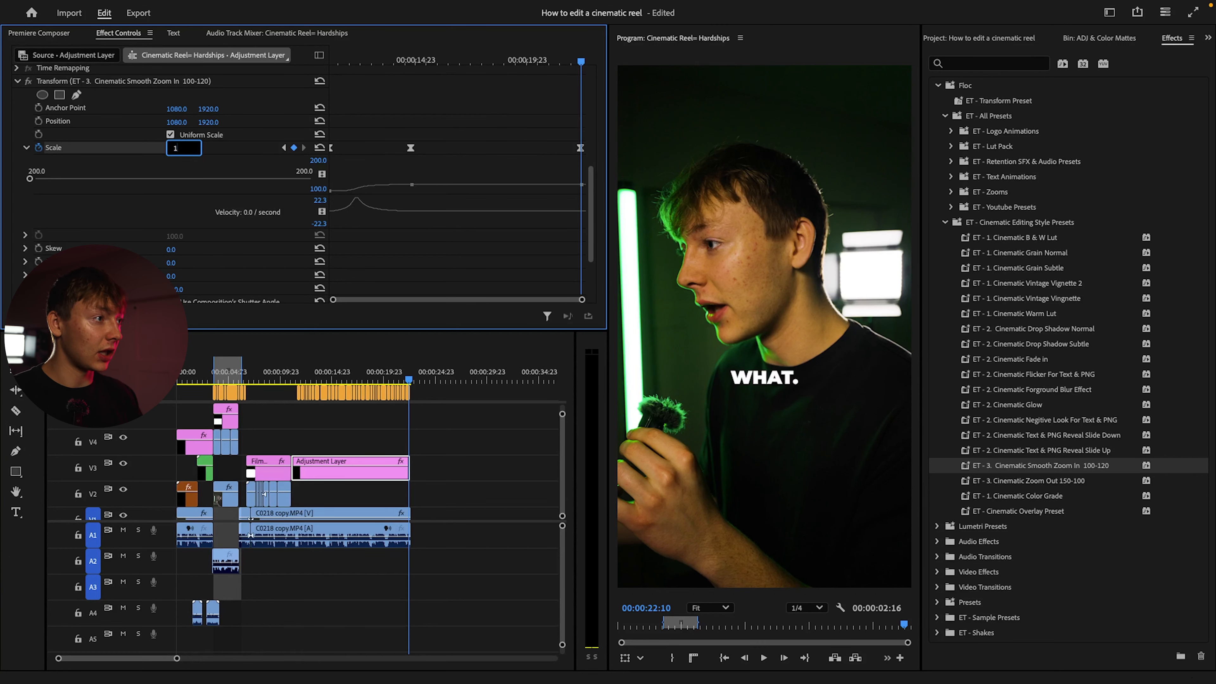
key(Return)
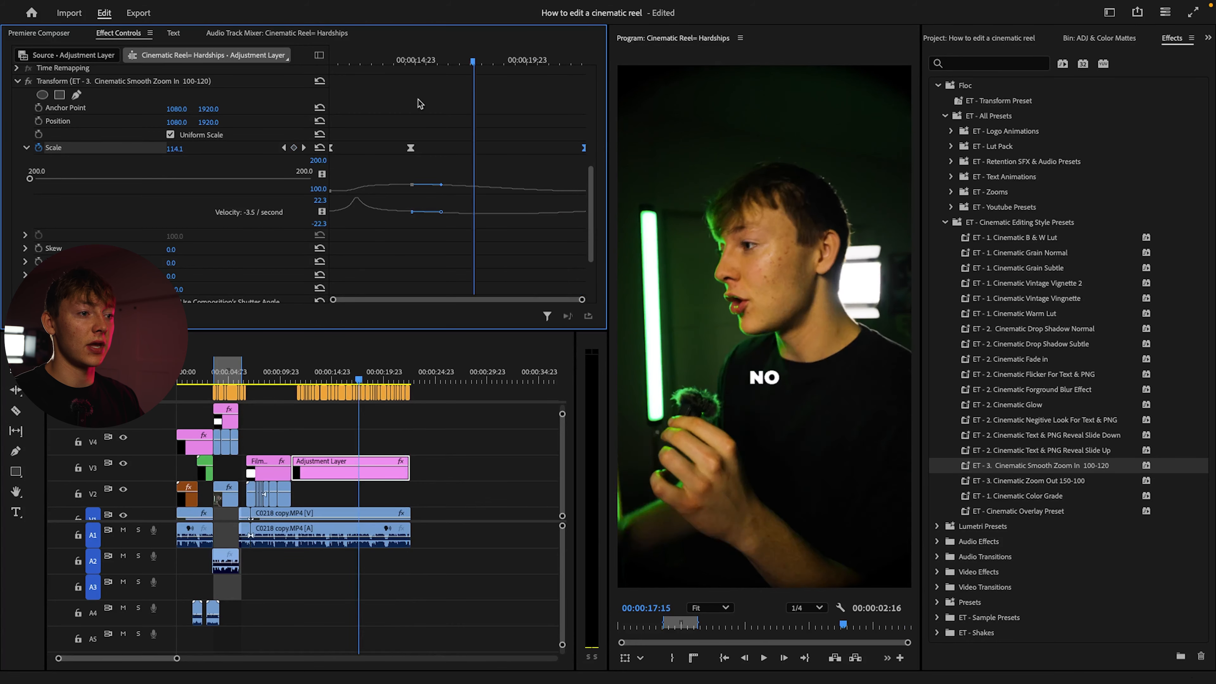
key(space)
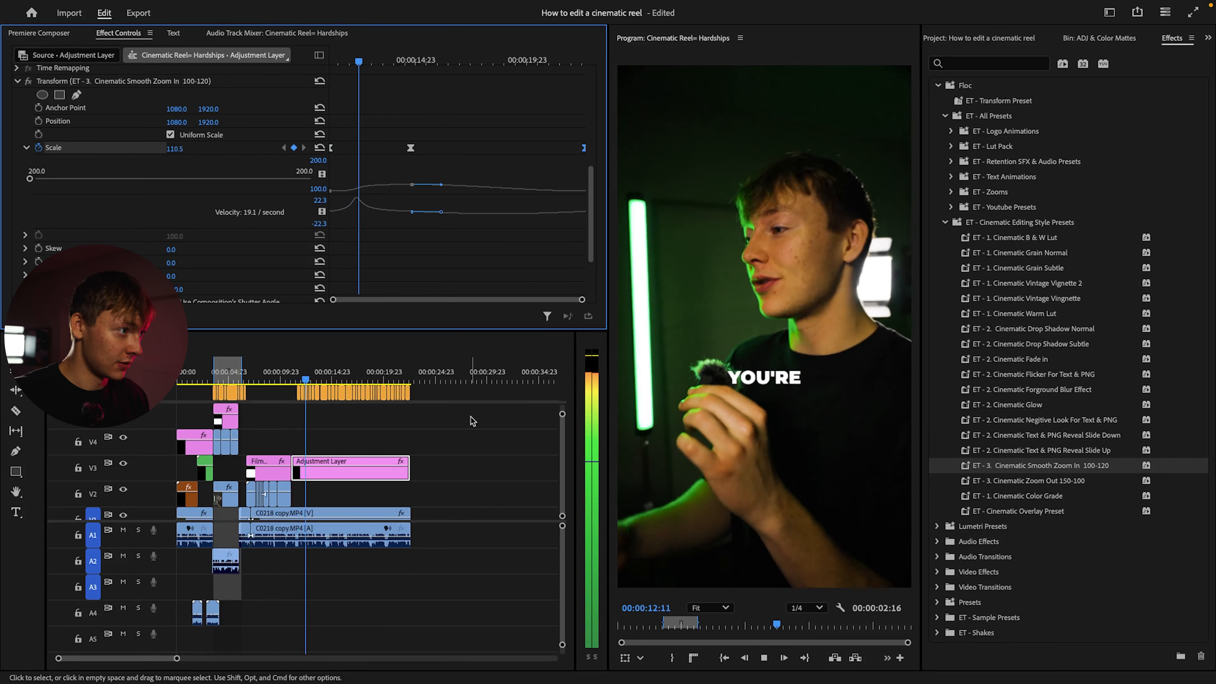